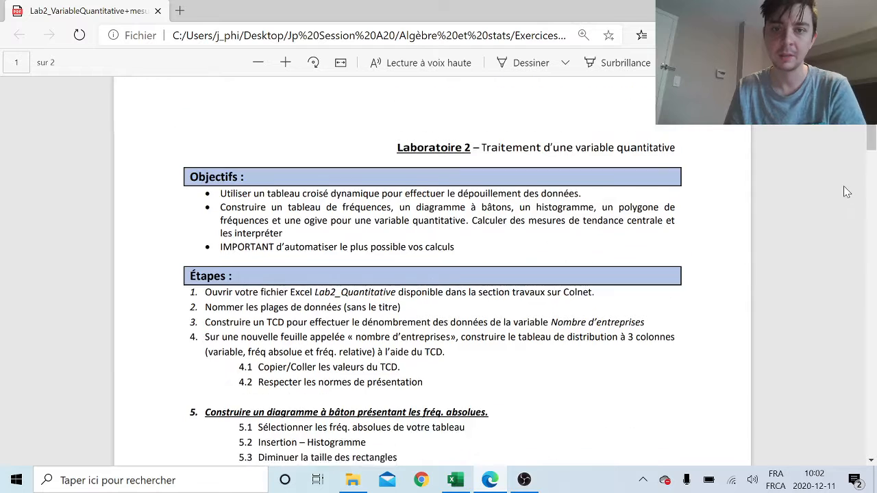
Read through the objectives and first steps of the Laboratoire 2 instructions.
{"action": "mouse_move", "coordinate": [871, 109]}
{"action": "left_mouse_down"}
{"action": "mouse_move", "coordinate": [871, 121]}
{"action": "mouse_move", "coordinate": [871, 111]}
{"action": "left_mouse_up"}
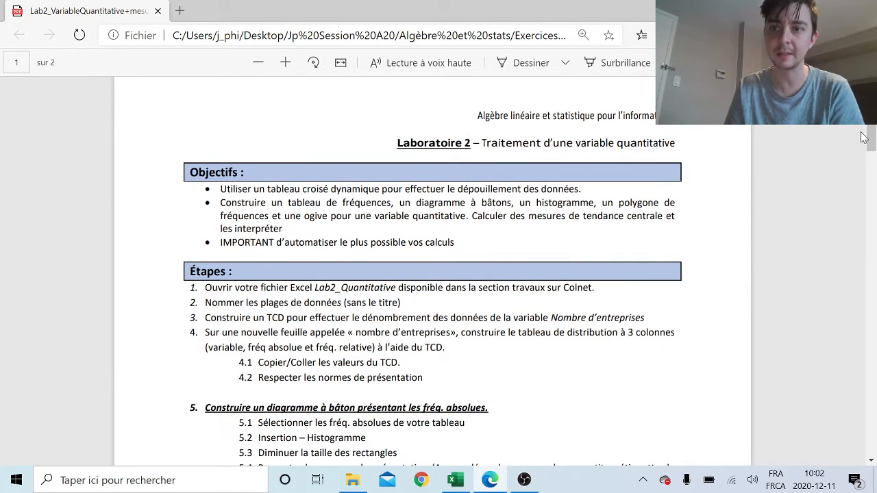
{"action": "scroll", "coordinate": [872, 141], "scroll_direction": "down", "scroll_amount": 1}
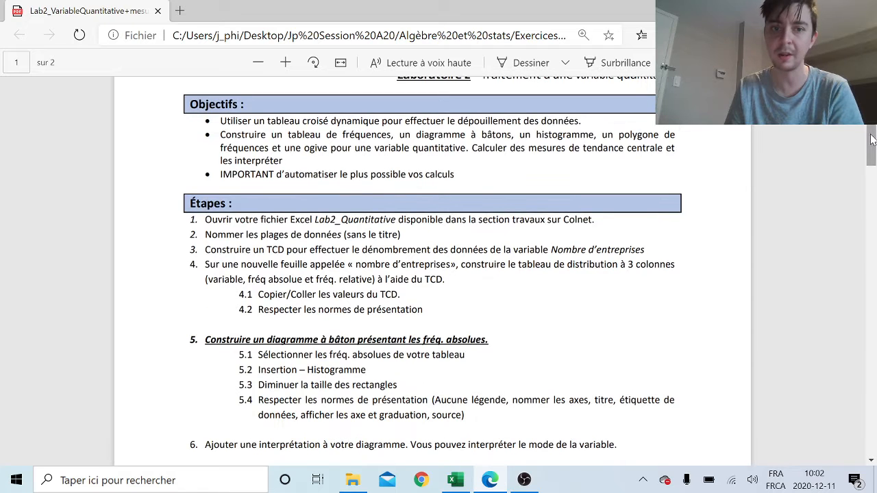
{"action": "scroll", "coordinate": [872, 140], "scroll_direction": "down", "scroll_amount": 1}
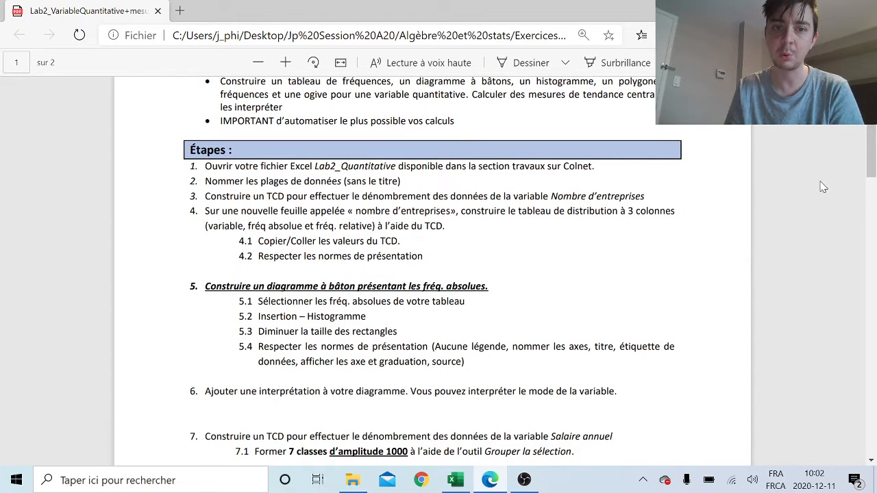
Switch to the Lab2_Quantitative workbook in Excel and examine the Salaires ($) and Nombre d'entreprises columns on the SEDEC sheet.
{"action": "left_click", "coordinate": [455, 479]}
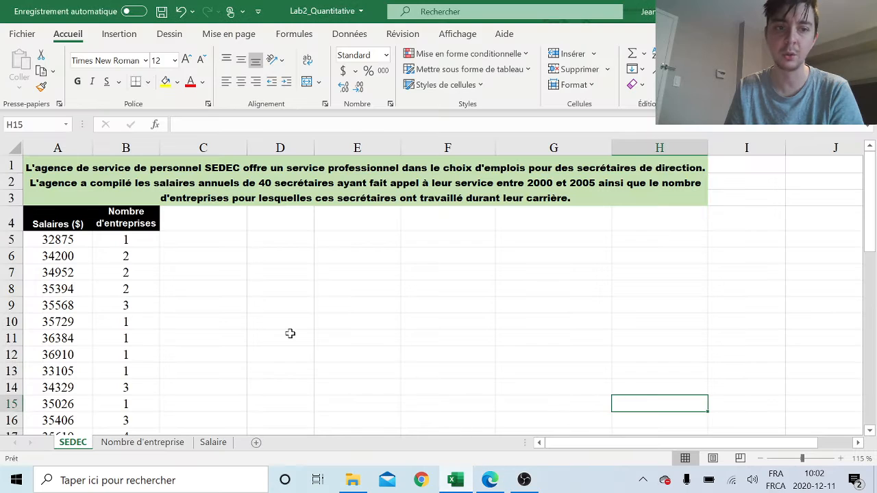
{"action": "left_click_drag", "start_coordinate": [88, 222], "coordinate": [138, 273]}
{"action": "left_click", "coordinate": [231, 288]}
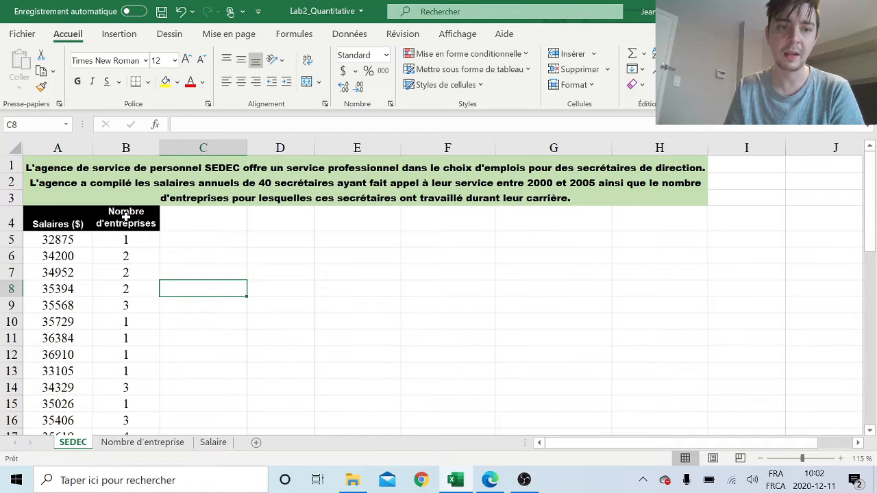
{"action": "left_click_drag", "start_coordinate": [127, 219], "coordinate": [147, 423]}
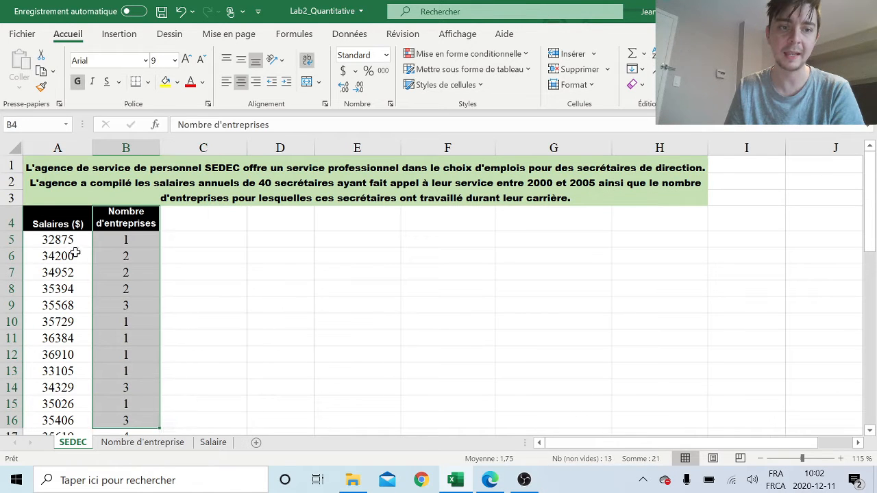
{"action": "left_click_drag", "start_coordinate": [68, 222], "coordinate": [100, 425]}
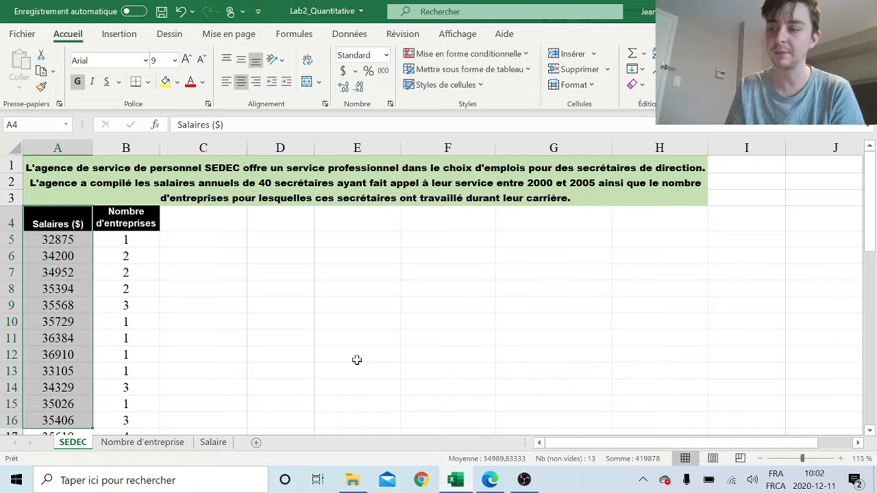
{"action": "left_click_drag", "start_coordinate": [64, 219], "coordinate": [100, 424]}
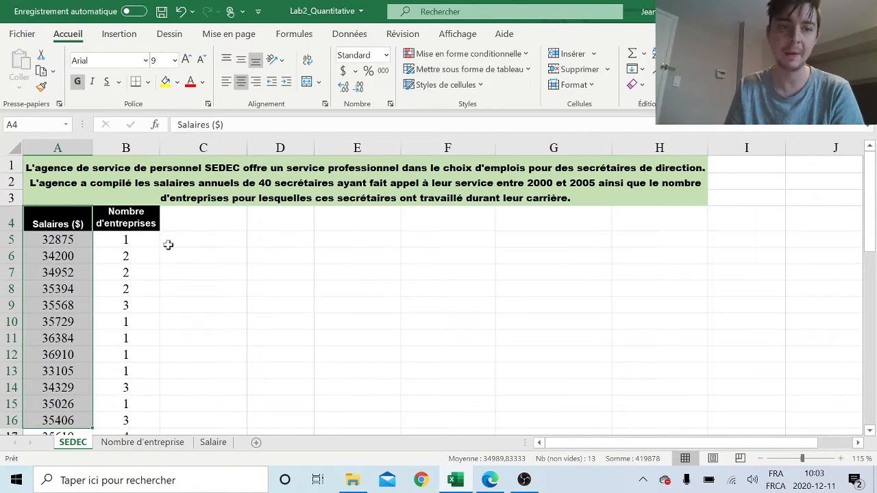
{"action": "left_click_drag", "start_coordinate": [137, 220], "coordinate": [145, 277]}
{"action": "left_click_drag", "start_coordinate": [58, 213], "coordinate": [100, 425]}
{"action": "left_click", "coordinate": [118, 213]}
{"action": "left_click_drag", "start_coordinate": [137, 254], "coordinate": [141, 421]}
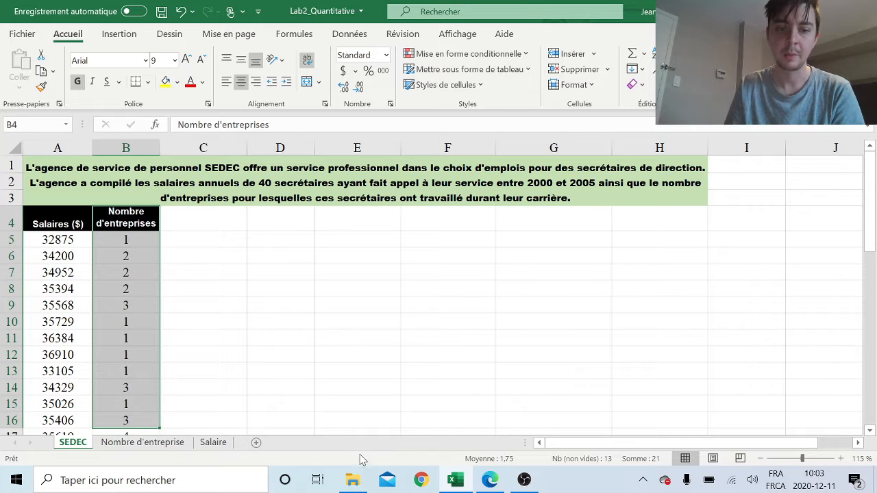
Switch back to the lab PDF in Edge and review step 5 on building the bar chart of absolute frequencies.
{"action": "left_click", "coordinate": [490, 480]}
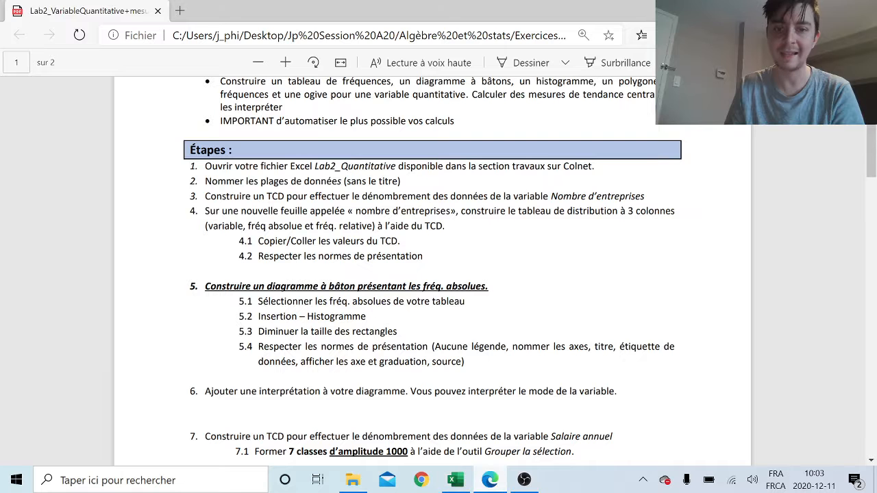
{"action": "scroll", "coordinate": [432, 274], "scroll_direction": "down", "scroll_amount": 1}
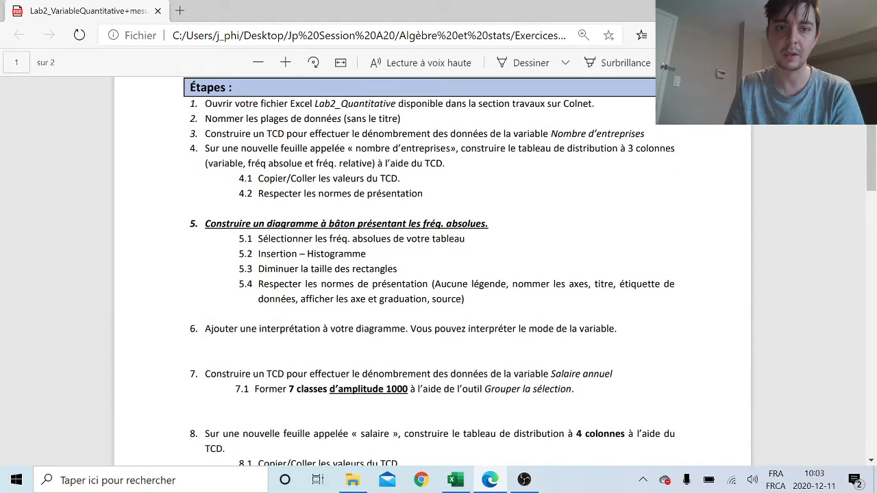
{"action": "left_click_drag", "start_coordinate": [210, 223], "coordinate": [455, 238]}
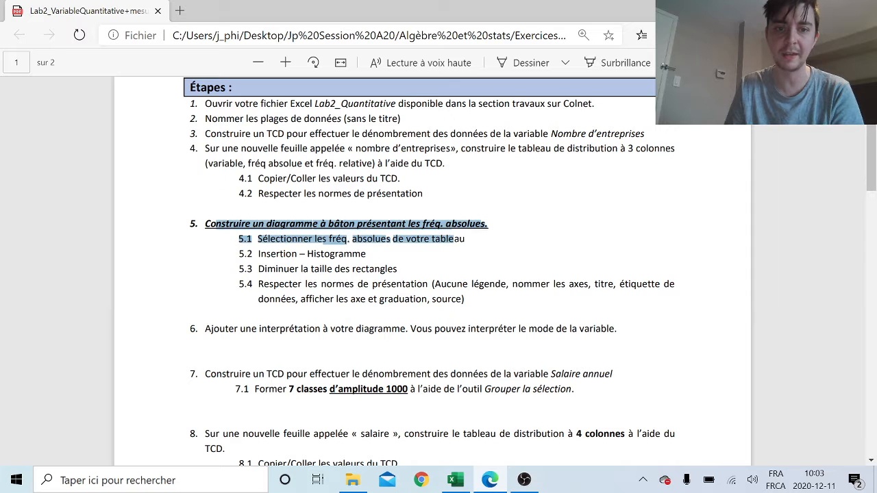
{"action": "left_click", "coordinate": [566, 259]}
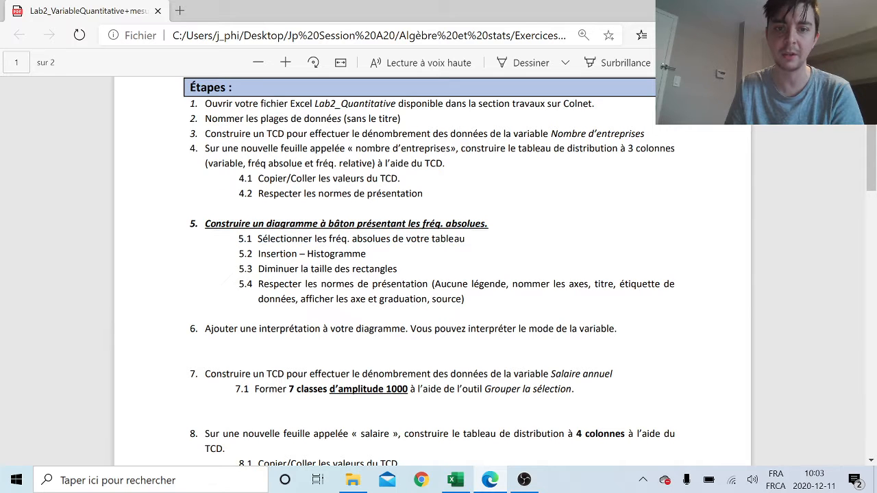
In the Excel workbook, insert a pivot table from SEDEC range A4:B44 at cell B5 of the existing Nombre d'entreprise sheet.
{"action": "left_click", "coordinate": [454, 480]}
{"action": "left_click", "coordinate": [354, 318]}
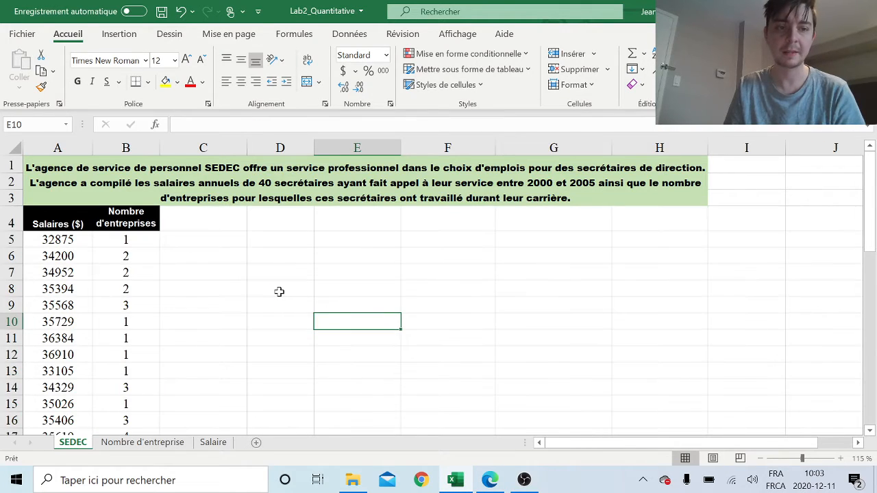
{"action": "scroll", "coordinate": [279, 292], "scroll_direction": "down", "scroll_amount": 3}
{"action": "left_click_drag", "start_coordinate": [36, 191], "coordinate": [77, 205]}
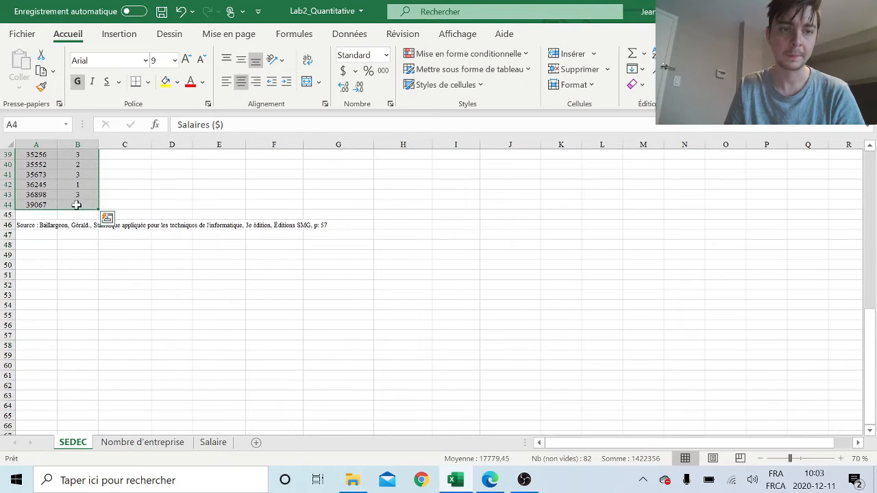
{"action": "scroll", "coordinate": [363, 279], "scroll_direction": "up", "scroll_amount": 10}
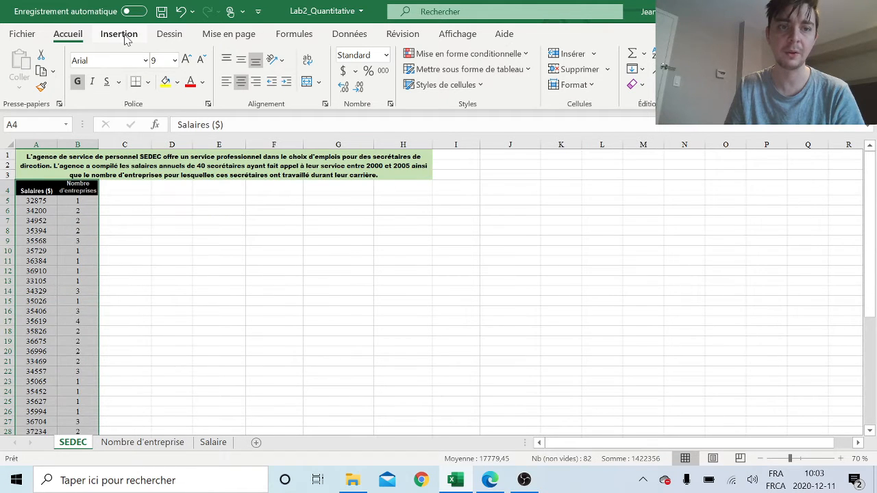
{"action": "left_click", "coordinate": [125, 37]}
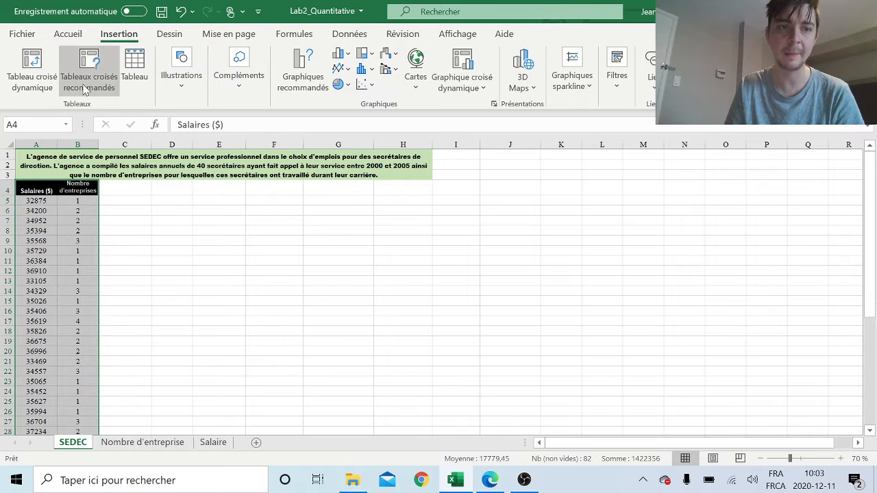
{"action": "left_click", "coordinate": [32, 69]}
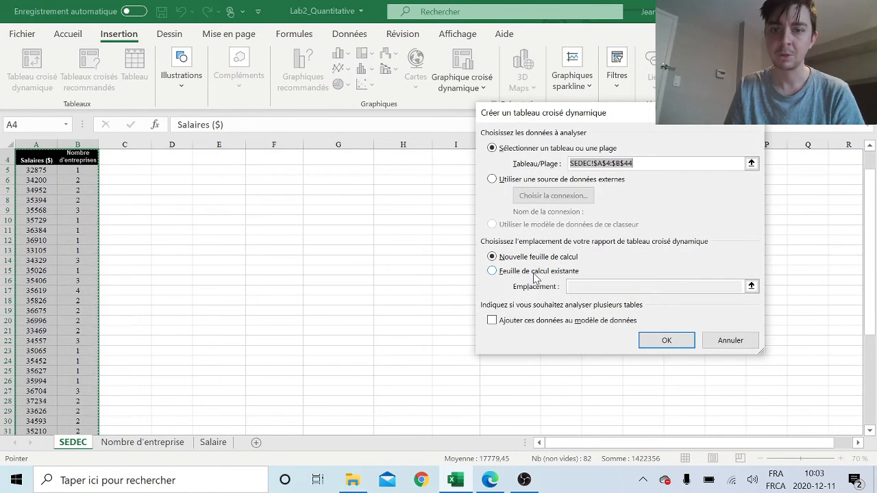
{"action": "left_click", "coordinate": [515, 272]}
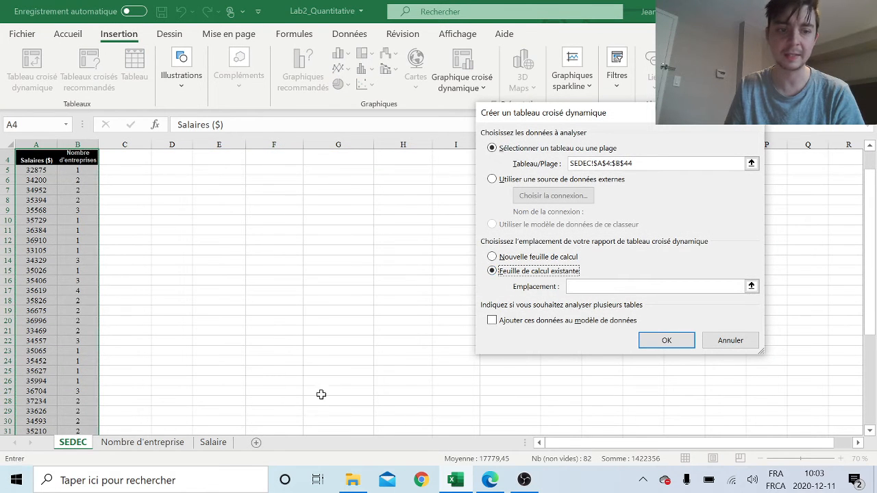
{"action": "left_click", "coordinate": [143, 443]}
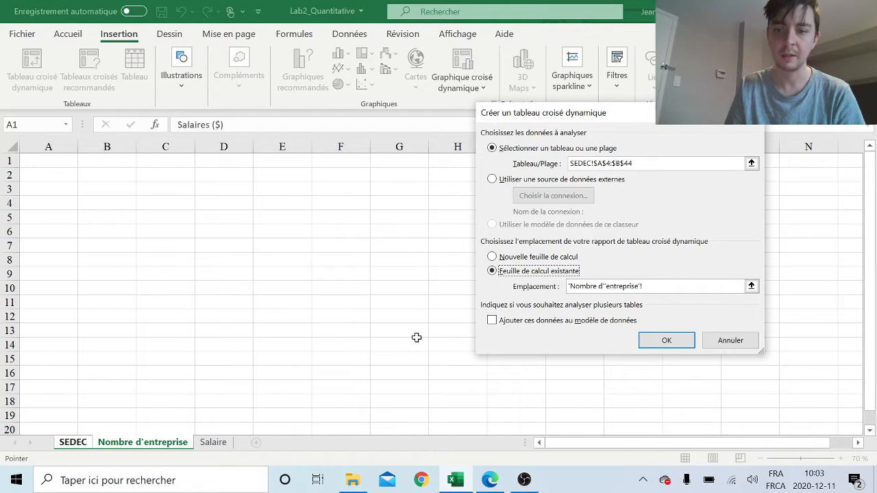
{"action": "left_click", "coordinate": [115, 218]}
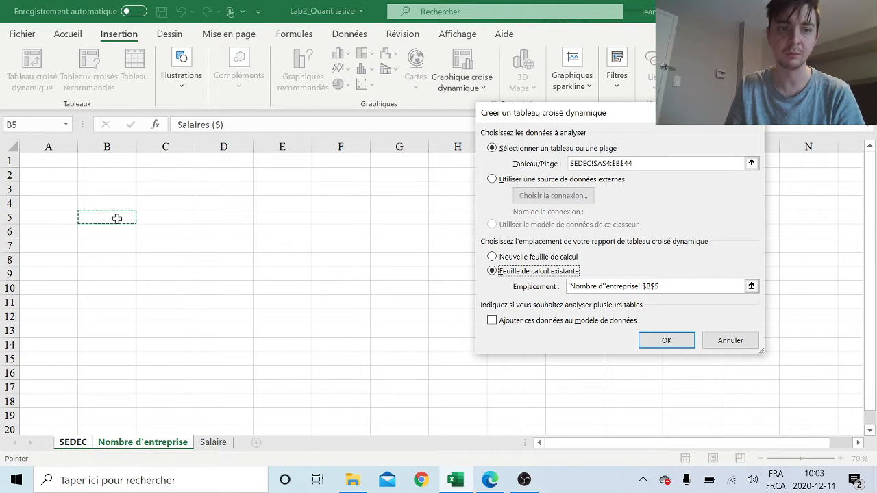
{"action": "left_click", "coordinate": [665, 341]}
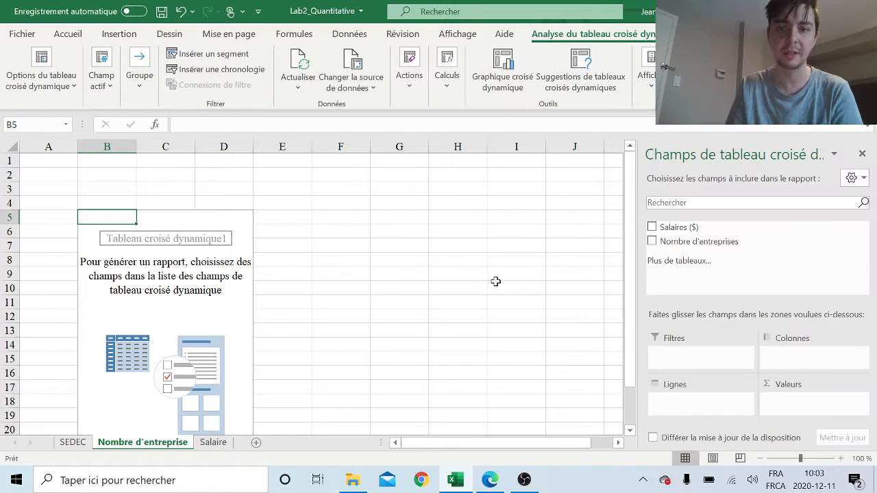
Add the Nombre d'entreprises field to both the rows and the values of the pivot table.
{"action": "scroll", "coordinate": [528, 260], "scroll_direction": "down", "scroll_amount": 1}
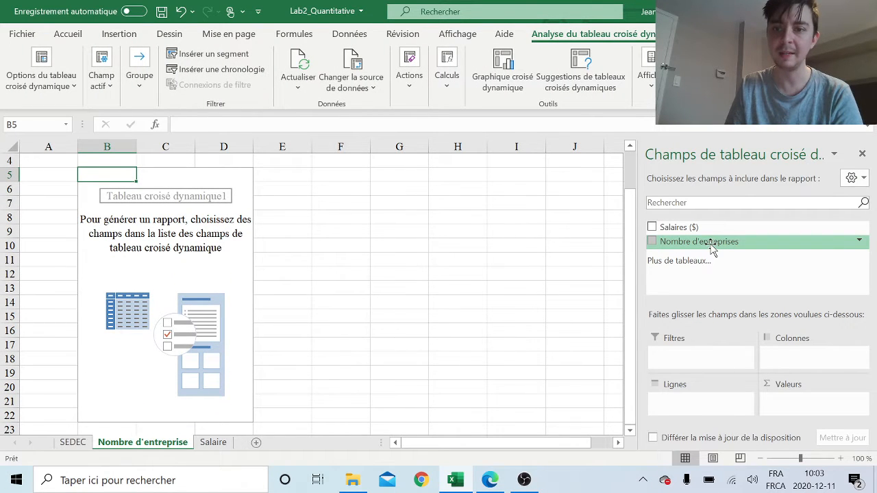
{"action": "left_click_drag", "start_coordinate": [711, 250], "coordinate": [699, 397]}
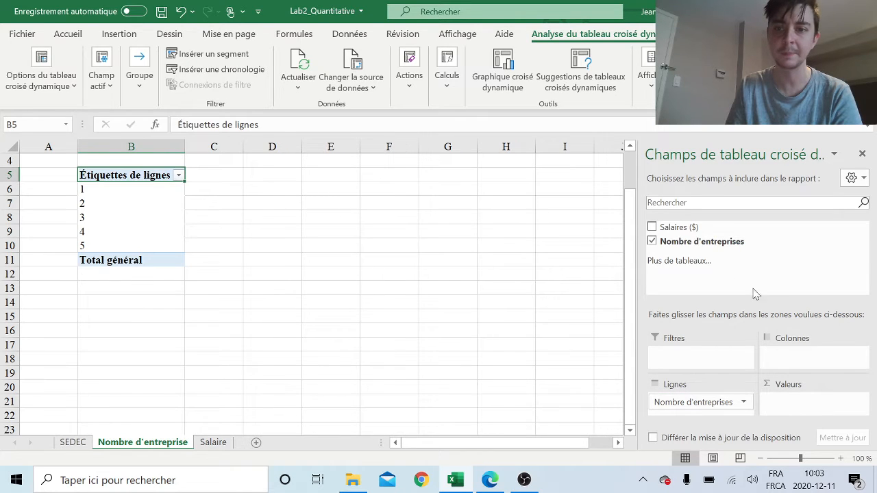
{"action": "left_click_drag", "start_coordinate": [685, 245], "coordinate": [762, 405]}
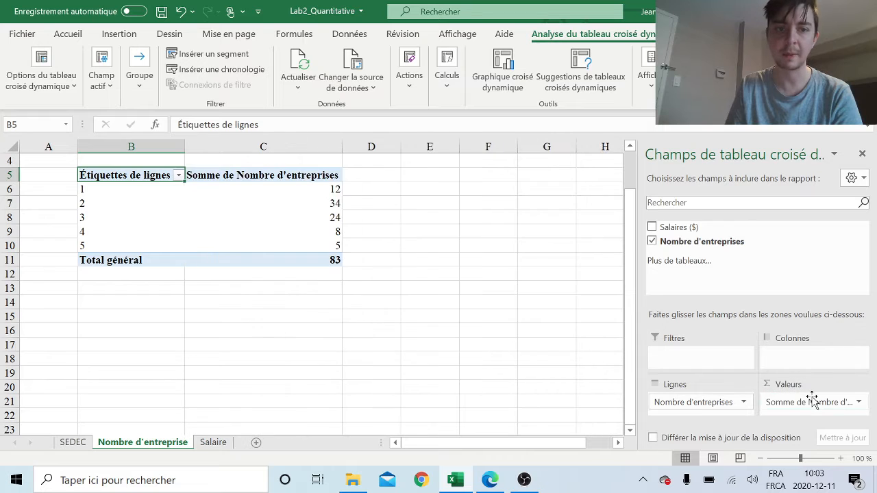
Summarize the Nombre d'entreprises value field by Nombre instead of Somme.
{"action": "left_click", "coordinate": [857, 403]}
{"action": "left_click", "coordinate": [805, 385]}
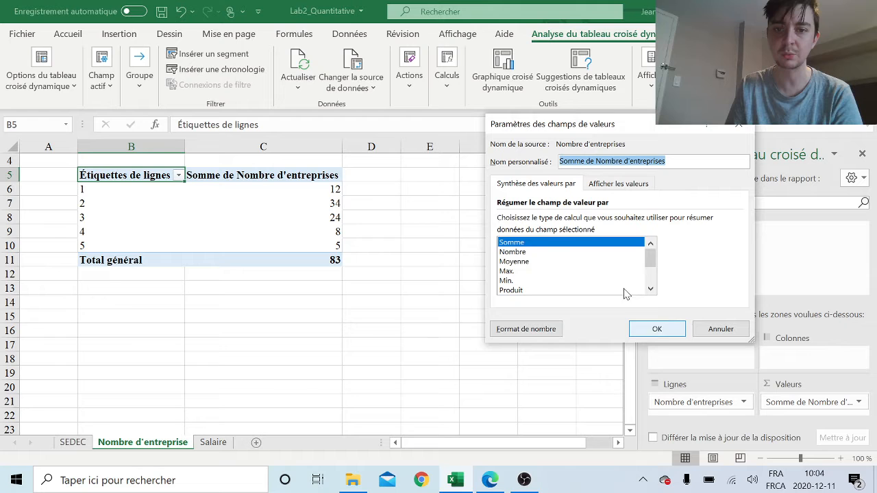
{"action": "left_click", "coordinate": [525, 252]}
{"action": "left_click", "coordinate": [654, 329]}
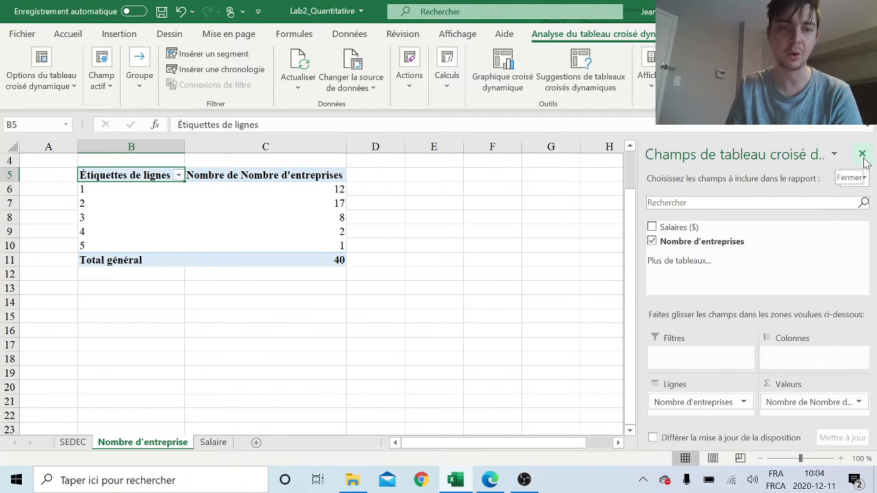
Review the value field's summary setting, keep Nombre, and close the pivot table field list.
{"action": "left_click", "coordinate": [857, 402]}
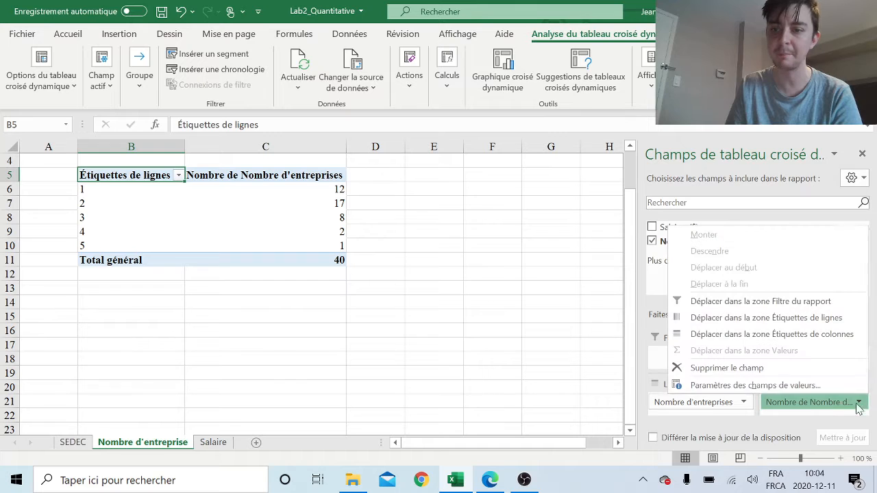
{"action": "left_click", "coordinate": [791, 386]}
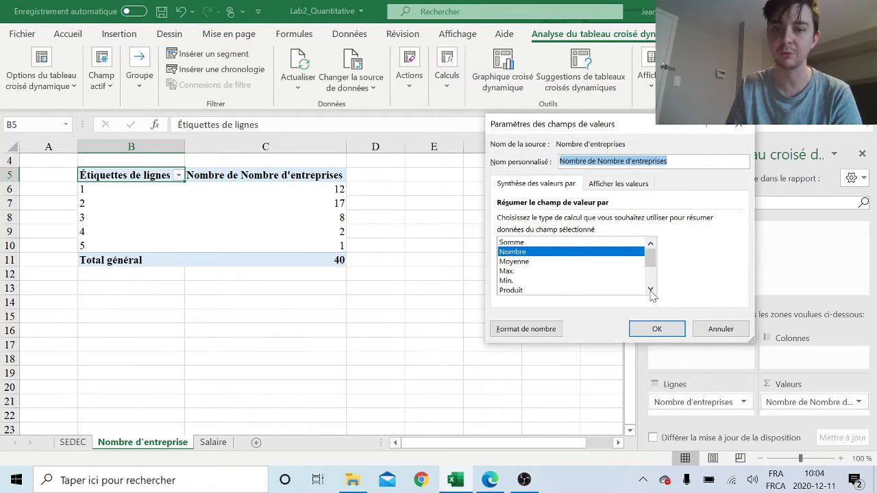
{"action": "left_click", "coordinate": [657, 330]}
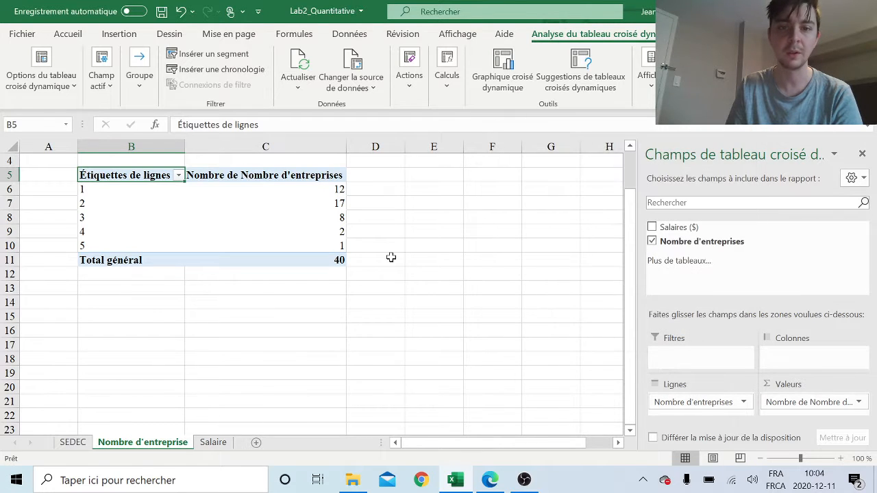
{"action": "left_click", "coordinate": [862, 154]}
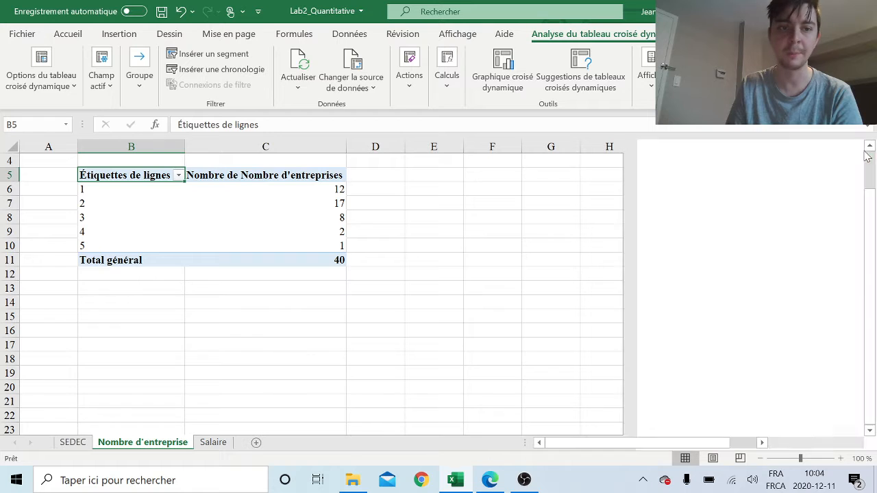
{"action": "scroll", "coordinate": [389, 268], "scroll_direction": "up", "scroll_amount": 1}
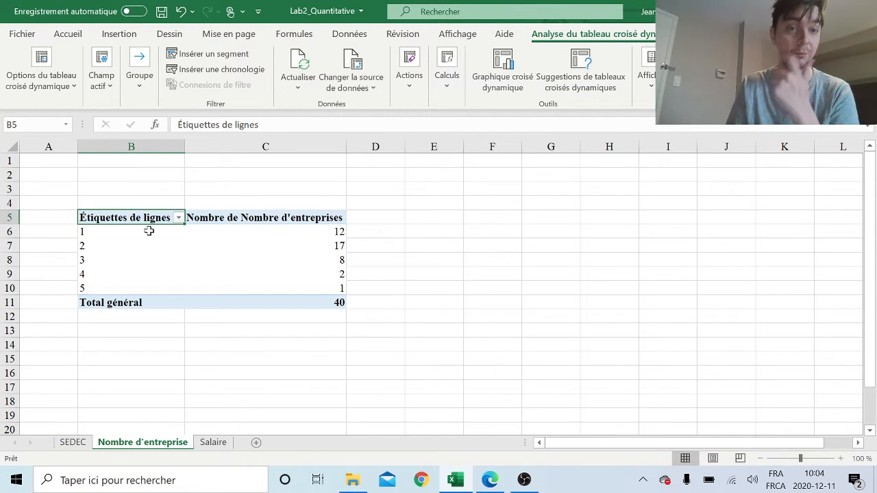
Return to the SEDEC sheet and examine the salary and number-of-companies data from row 5.
{"action": "left_click", "coordinate": [69, 442]}
{"action": "left_click", "coordinate": [205, 299]}
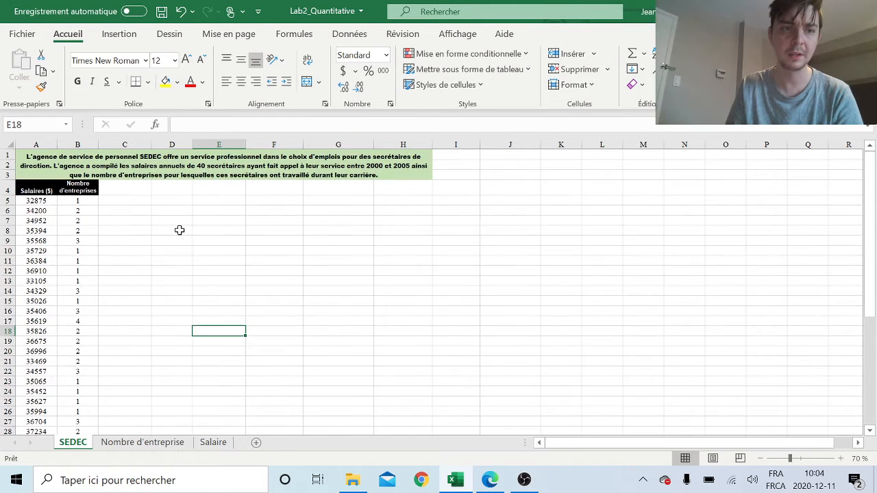
{"action": "scroll", "coordinate": [180, 230], "scroll_direction": "up", "scroll_amount": 1}
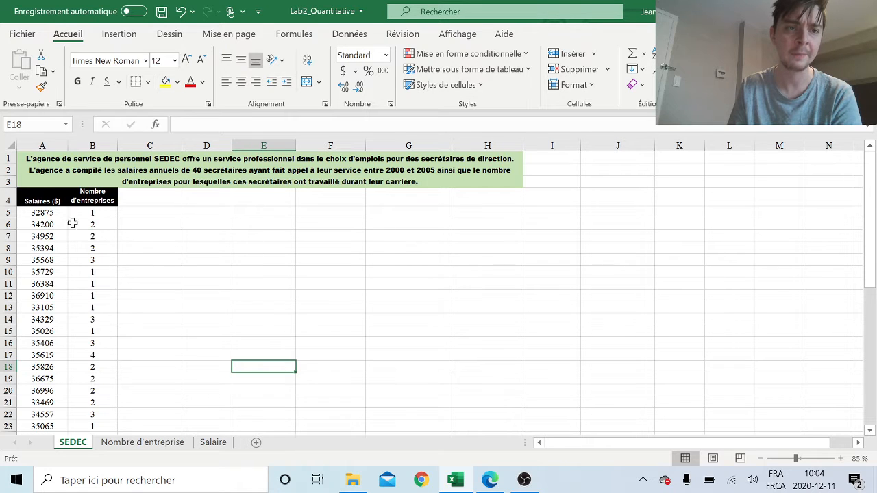
{"action": "left_click", "coordinate": [37, 214]}
{"action": "left_click", "coordinate": [138, 216]}
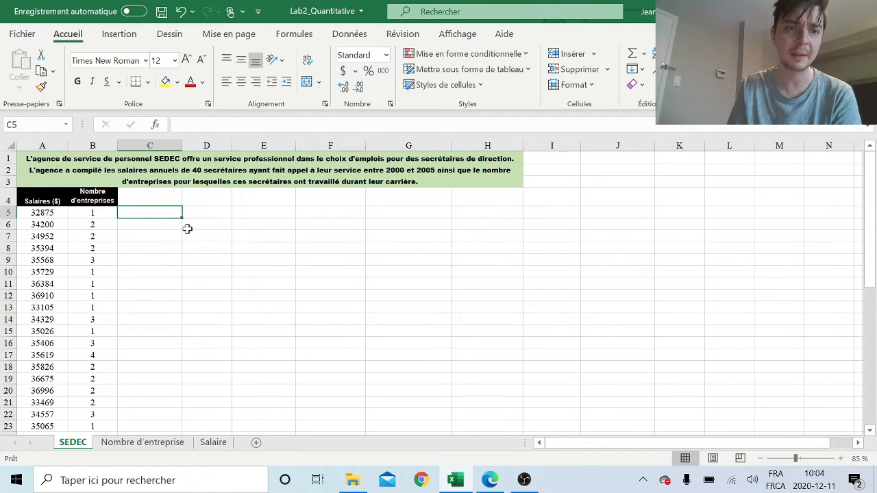
Examine the salary and company count of the secretaries in rows 5 and 6, and look through the remaining SEDEC data.
{"action": "left_click", "coordinate": [100, 216]}
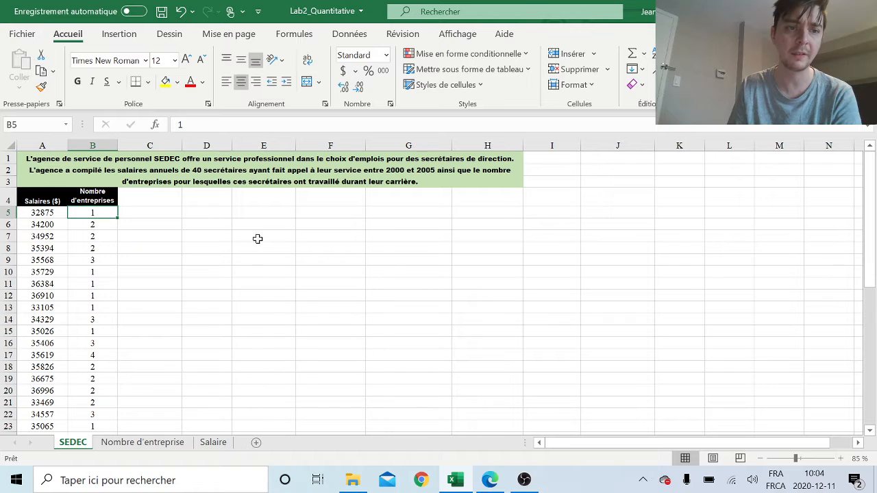
{"action": "left_click", "coordinate": [55, 214]}
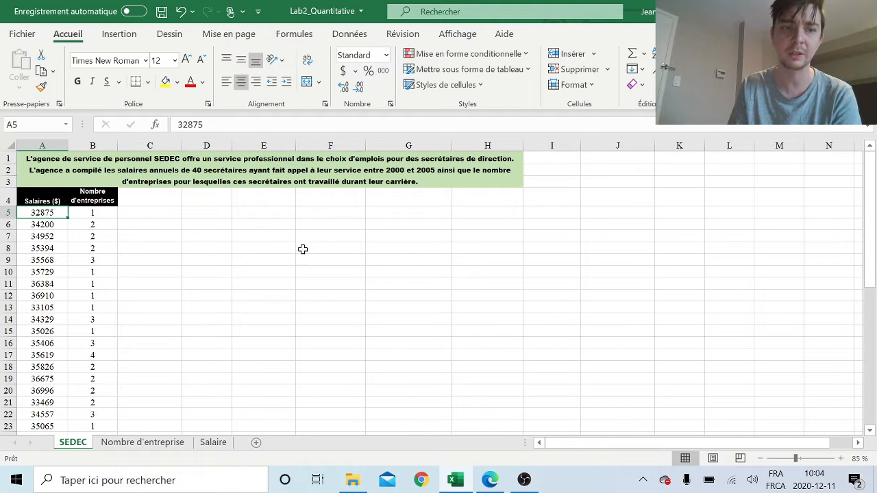
{"action": "left_click", "coordinate": [171, 224]}
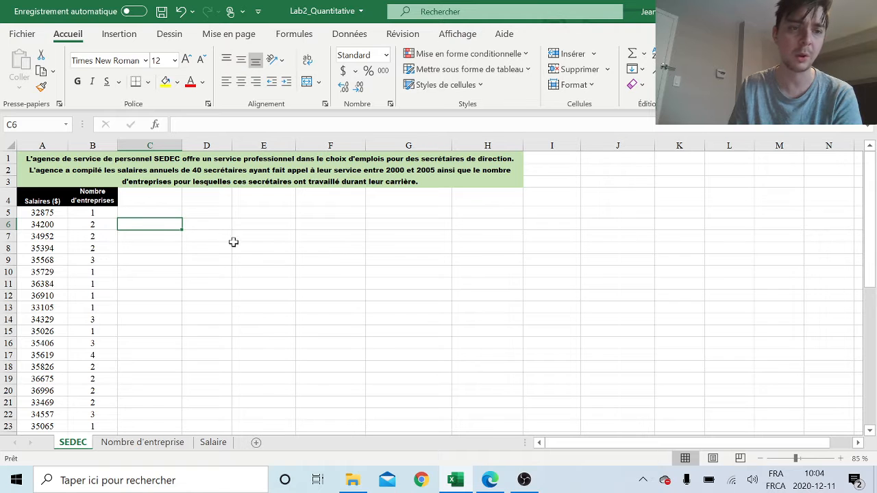
{"action": "left_click", "coordinate": [103, 230]}
{"action": "left_click", "coordinate": [46, 231]}
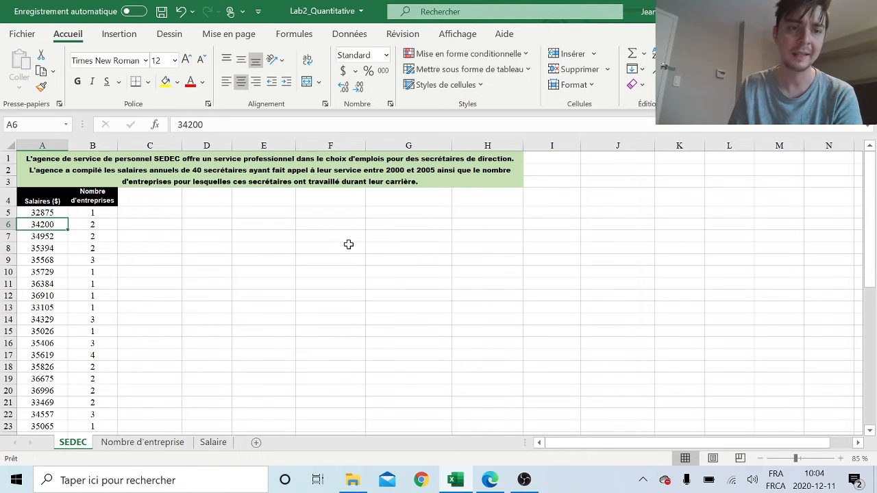
{"action": "scroll", "coordinate": [249, 252], "scroll_direction": "down", "scroll_amount": 13}
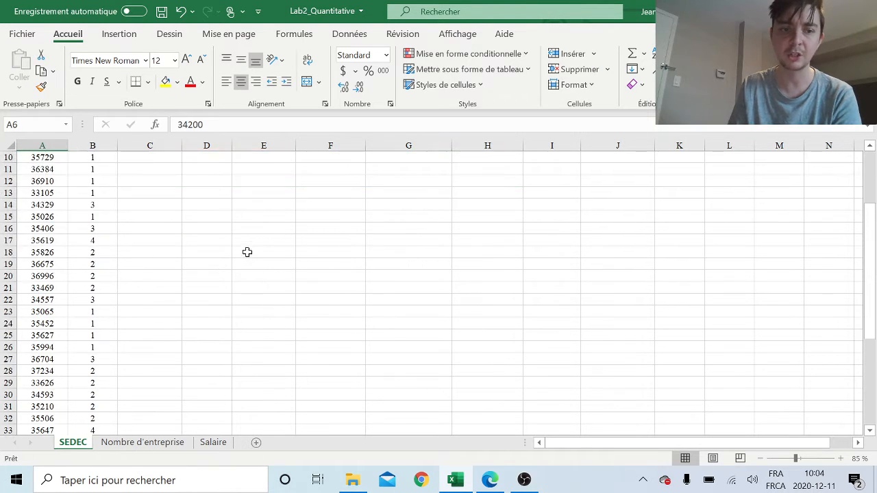
{"action": "scroll", "coordinate": [184, 257], "scroll_direction": "up", "scroll_amount": 13}
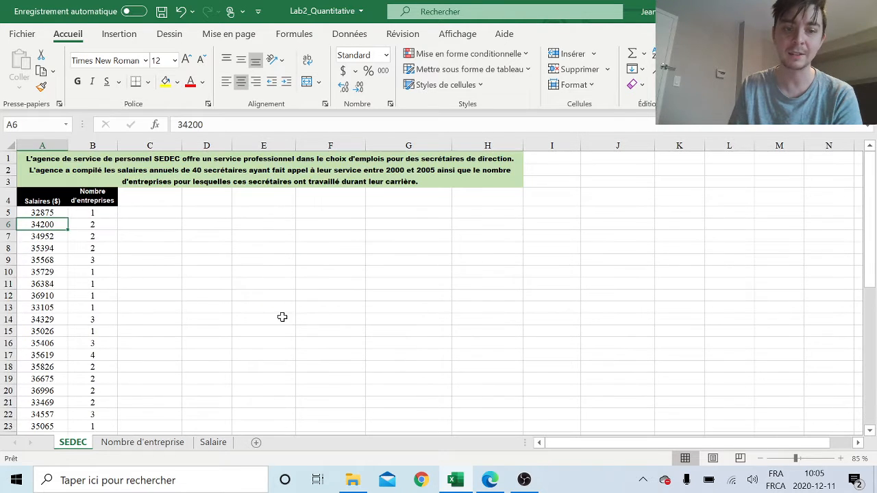
Examine each company count from 1 to 5 and its matching frequency in the pivot table on the Nombre d'entreprise sheet.
{"action": "left_click", "coordinate": [148, 442]}
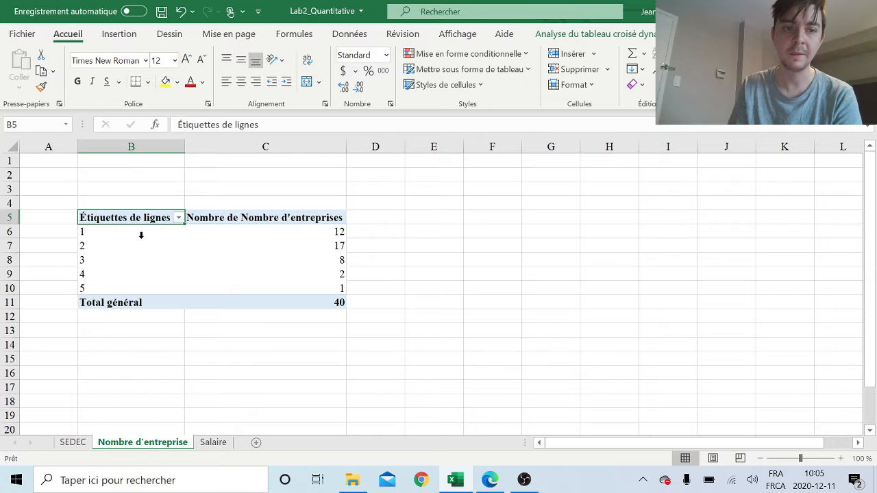
{"action": "left_click", "coordinate": [139, 235]}
{"action": "left_click", "coordinate": [118, 250]}
{"action": "left_click", "coordinate": [96, 263]}
{"action": "left_click", "coordinate": [92, 278]}
{"action": "left_click", "coordinate": [94, 290]}
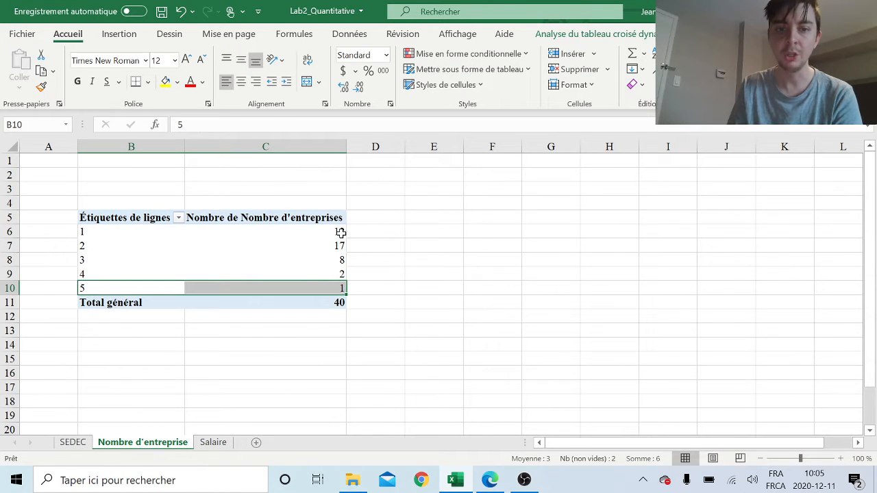
{"action": "left_click", "coordinate": [340, 233]}
{"action": "left_click", "coordinate": [133, 235]}
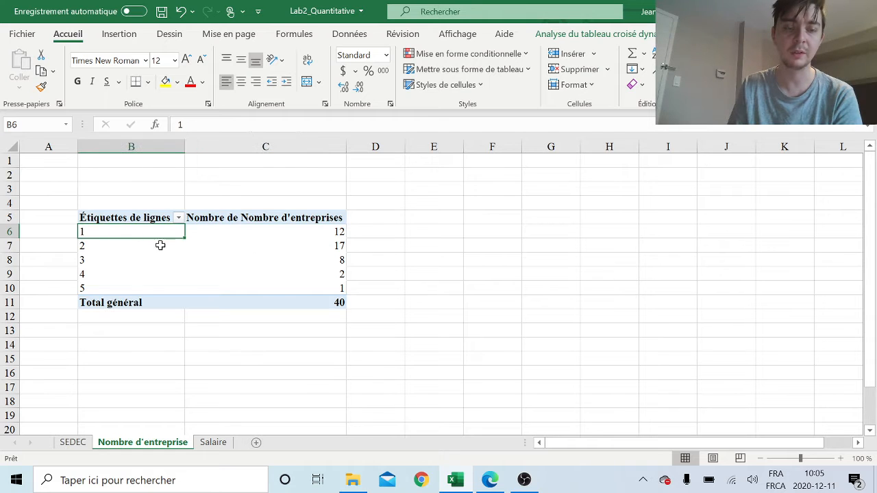
{"action": "left_click", "coordinate": [325, 253]}
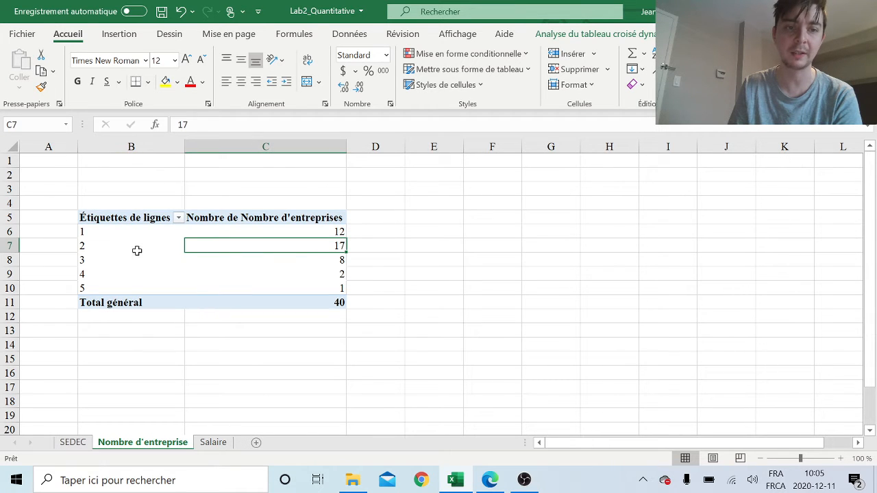
{"action": "left_click", "coordinate": [137, 251]}
{"action": "left_click", "coordinate": [310, 263]}
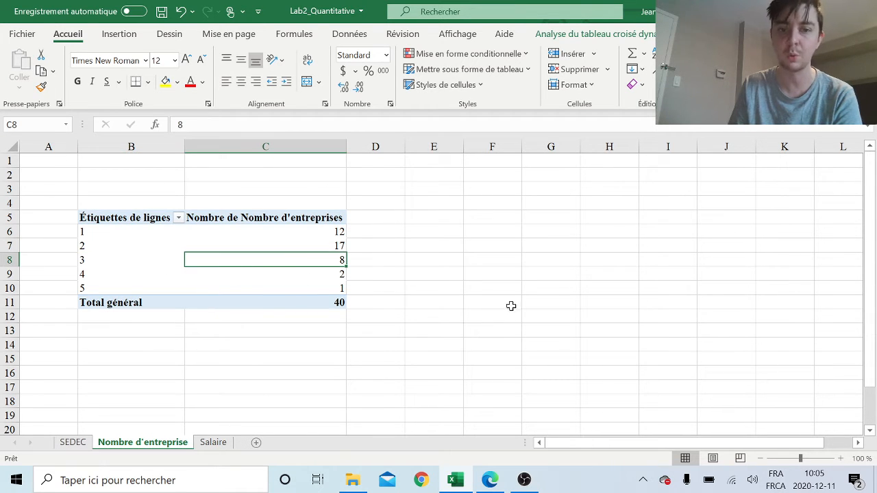
{"action": "left_click", "coordinate": [396, 343]}
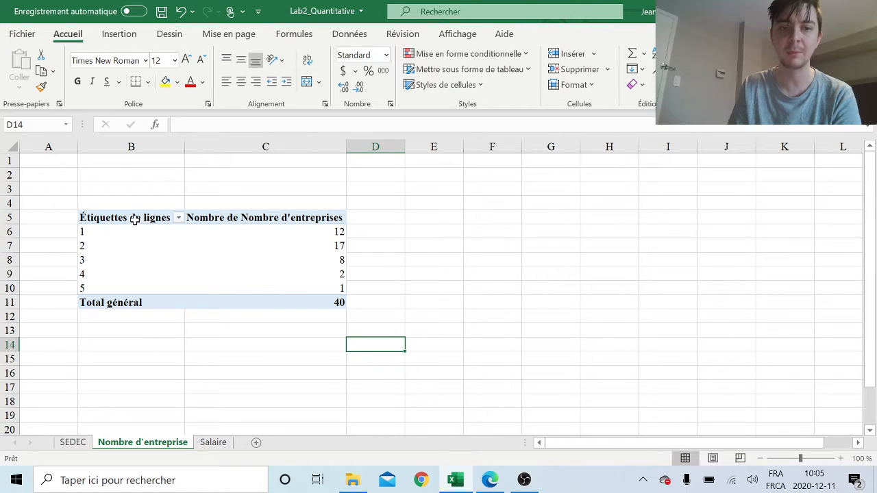
Copy the whole pivot table B5:C11 and paste it over itself as values only, starting at B5.
{"action": "left_click_drag", "start_coordinate": [135, 219], "coordinate": [336, 302]}
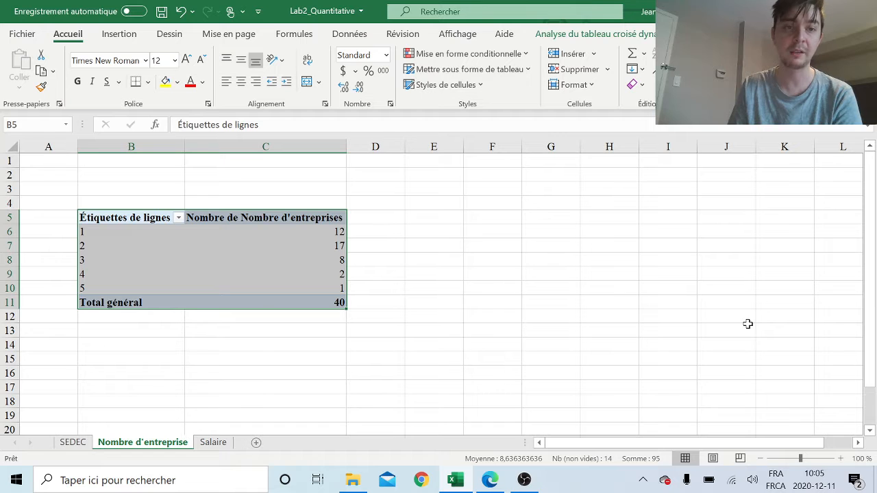
{"action": "key", "text": "ctrl+c"}
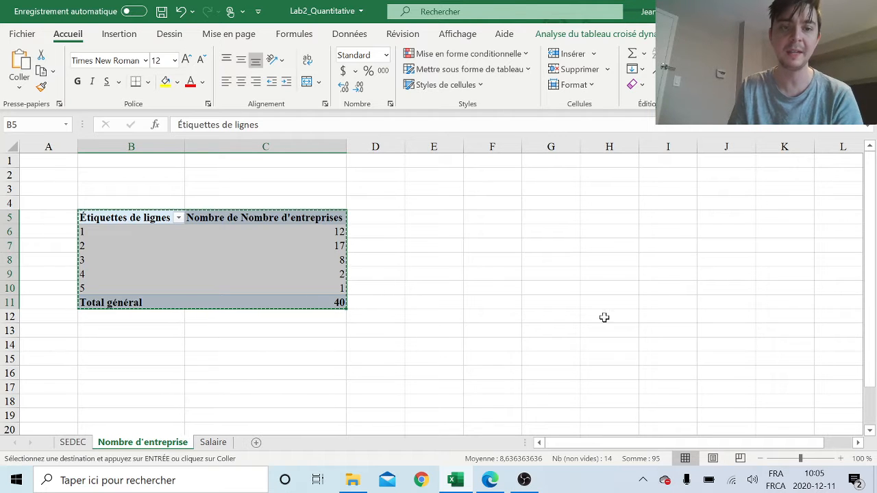
{"action": "left_click", "coordinate": [434, 330]}
{"action": "left_click", "coordinate": [159, 220]}
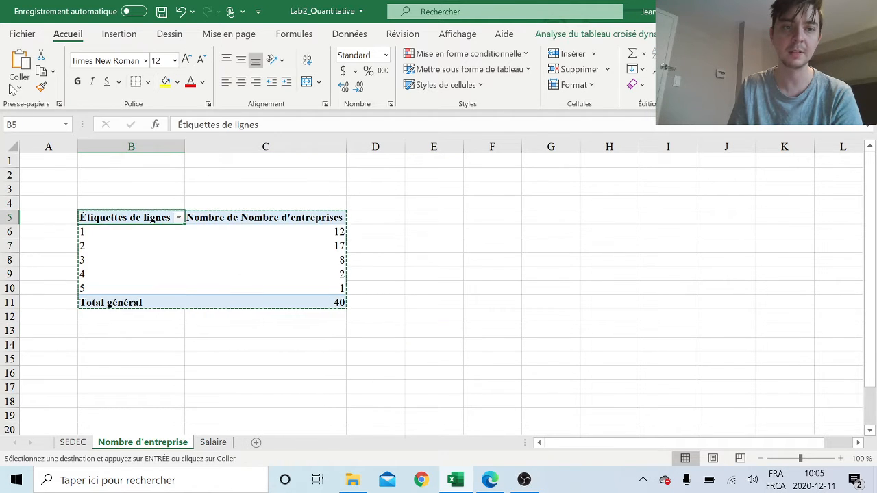
{"action": "left_click", "coordinate": [12, 88]}
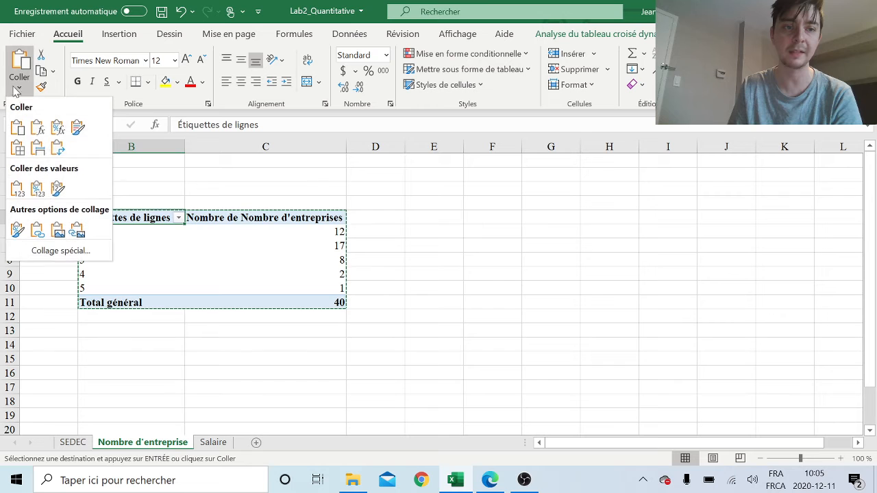
{"action": "left_click", "coordinate": [12, 196]}
{"action": "left_click", "coordinate": [483, 274]}
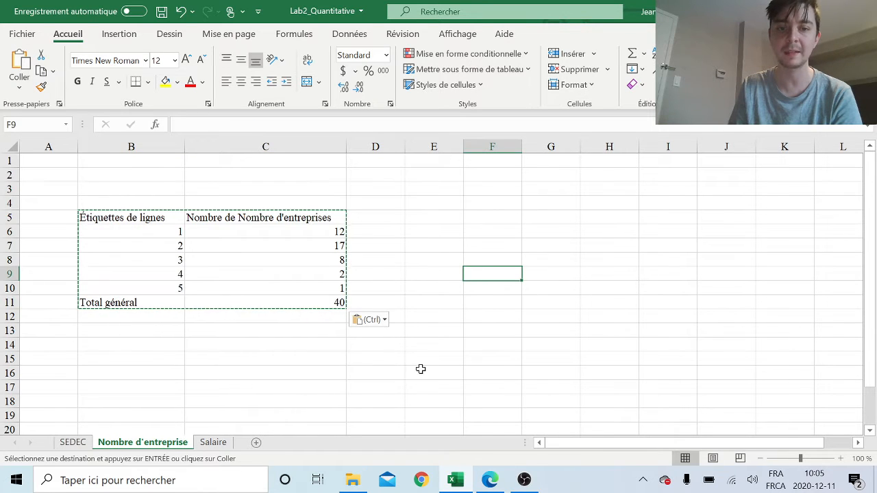
{"action": "left_click", "coordinate": [468, 370]}
{"action": "double_click", "coordinate": [468, 370]}
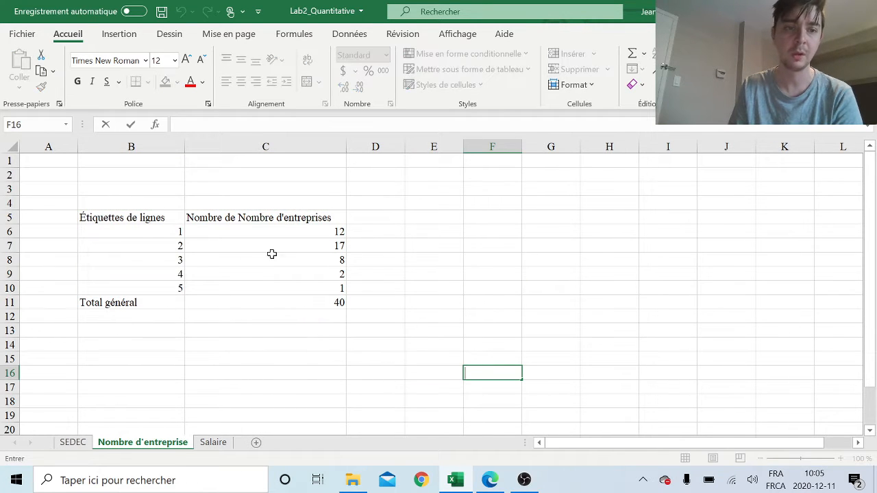
Replace the row-label header in B5 with "Nombre d'entreprises".
{"action": "double_click", "coordinate": [151, 218]}
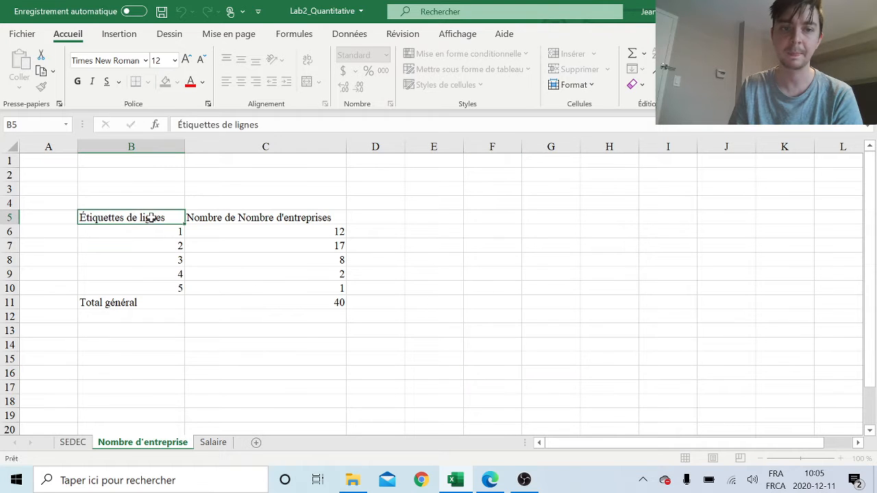
{"action": "left_click_drag", "start_coordinate": [166, 218], "coordinate": [80, 218]}
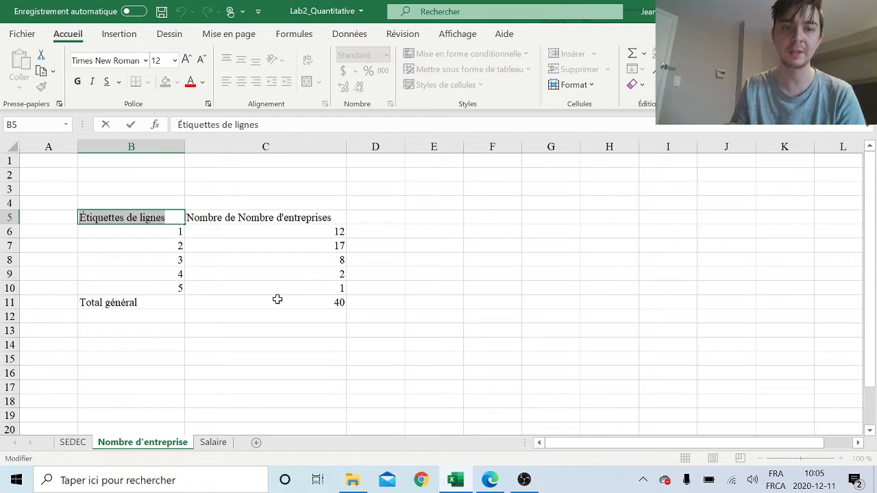
{"action": "type", "text": "N"}
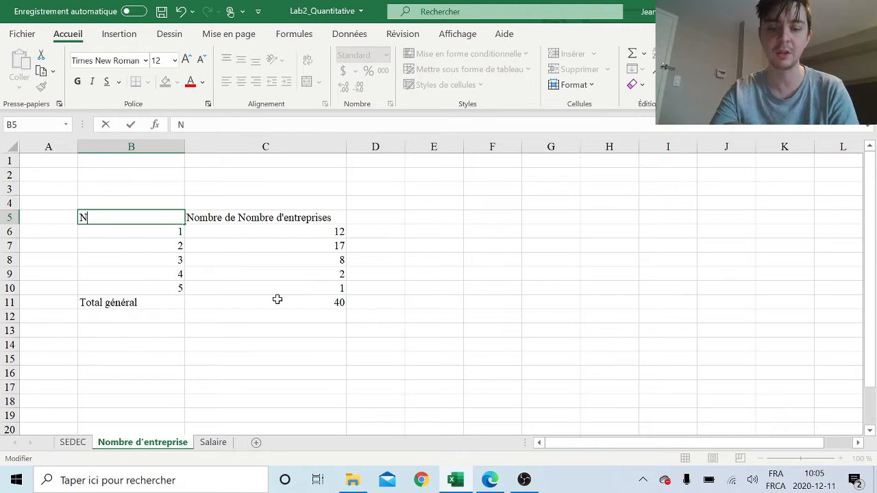
{"action": "type", "text": "ombre d'entre"}
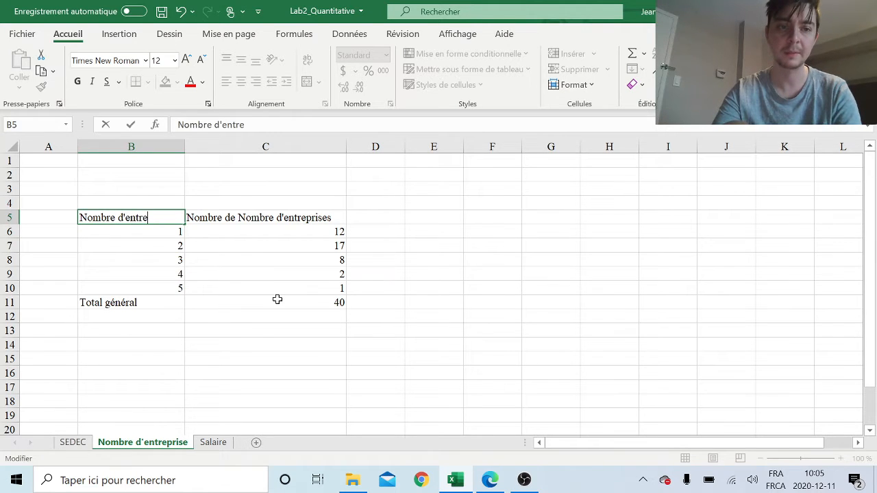
{"action": "type", "text": "prises"}
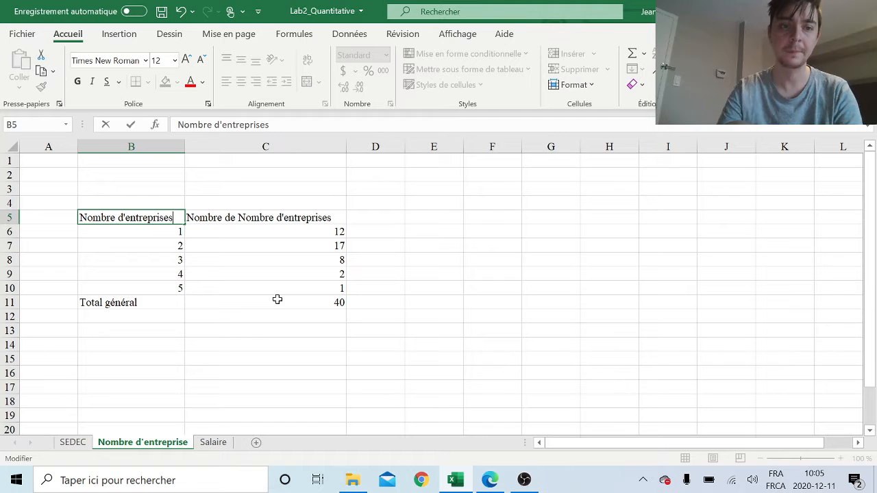
Replace the frequency column header in C5 with "Nombre de secrétaire".
{"action": "left_click", "coordinate": [333, 230]}
{"action": "double_click", "coordinate": [333, 218]}
{"action": "left_click_drag", "start_coordinate": [333, 218], "coordinate": [186, 220]}
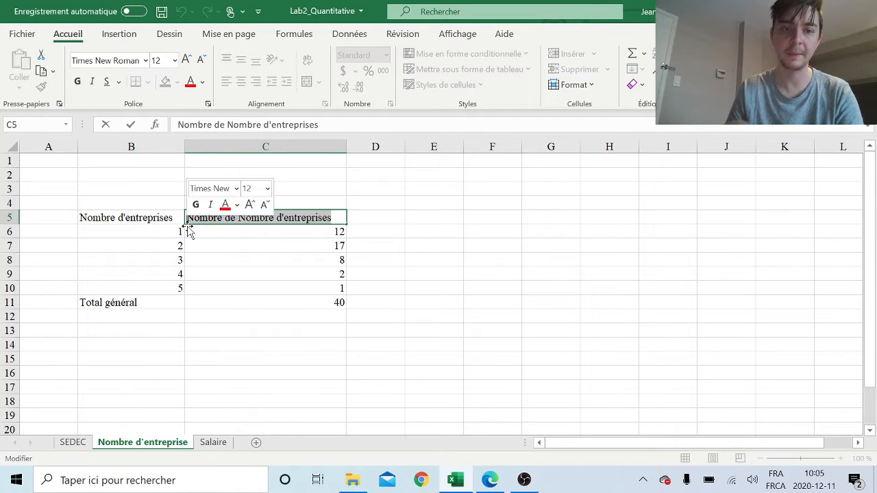
{"action": "type", "text": "Nombre de s"}
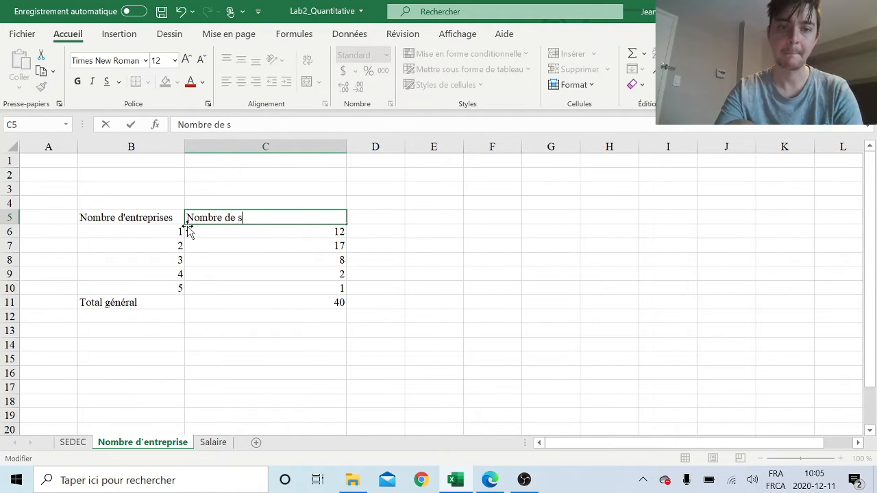
{"action": "type", "text": "ecrétaire"}
{"action": "key", "text": "Return"}
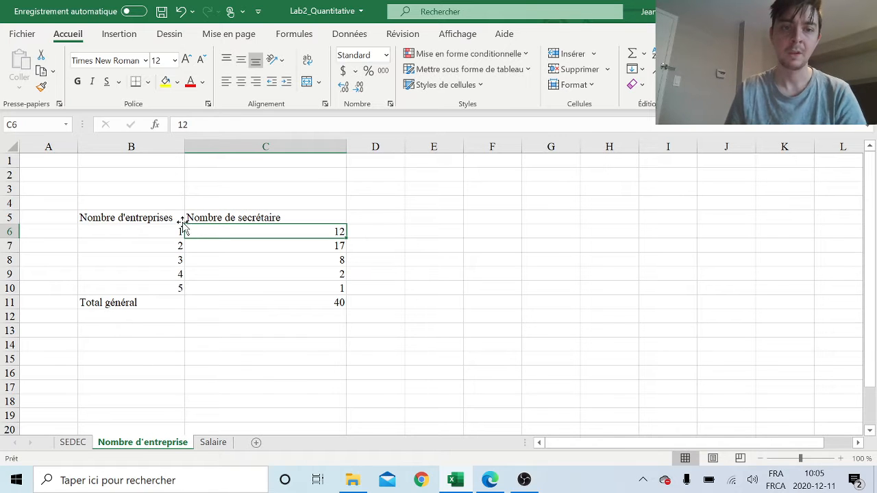
Center the contents of the frequency table B5:C11 horizontally.
{"action": "left_click_drag", "start_coordinate": [175, 218], "coordinate": [315, 302]}
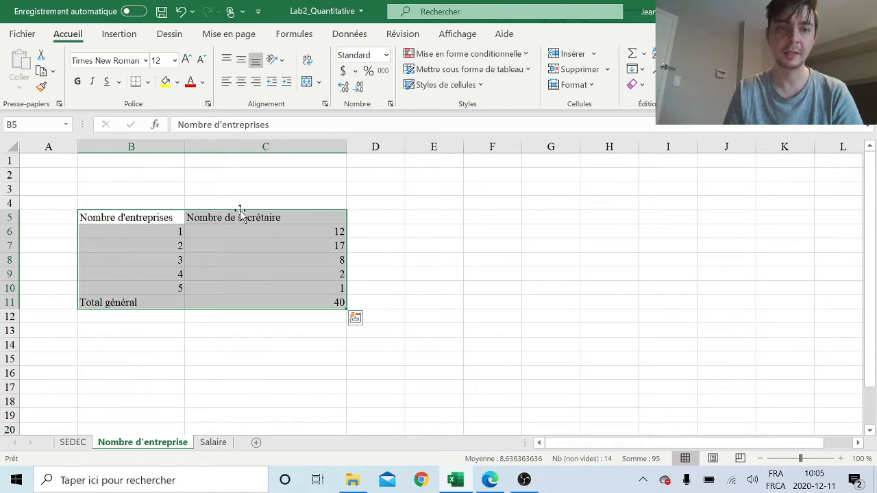
{"action": "left_click", "coordinate": [241, 81]}
{"action": "left_click_drag", "start_coordinate": [407, 192], "coordinate": [411, 203]}
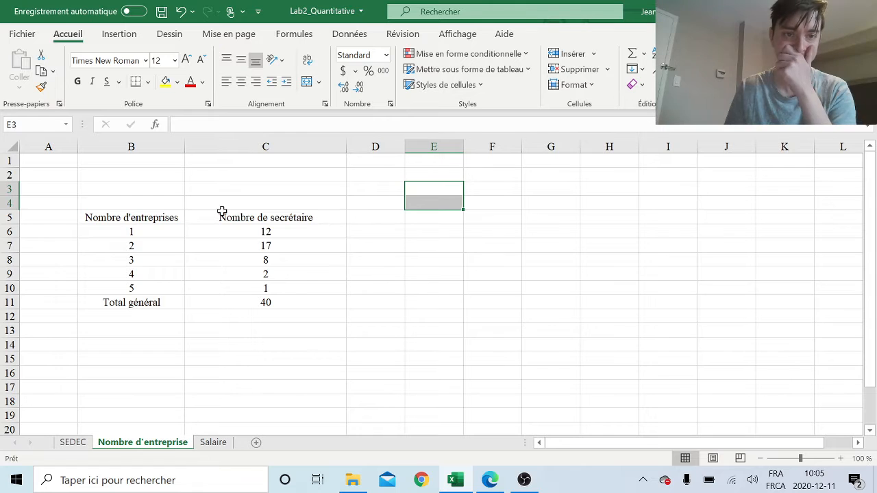
Apply outside borders to the frequency table B5:C11 and to its first column B5:B11.
{"action": "left_click_drag", "start_coordinate": [147, 219], "coordinate": [274, 302]}
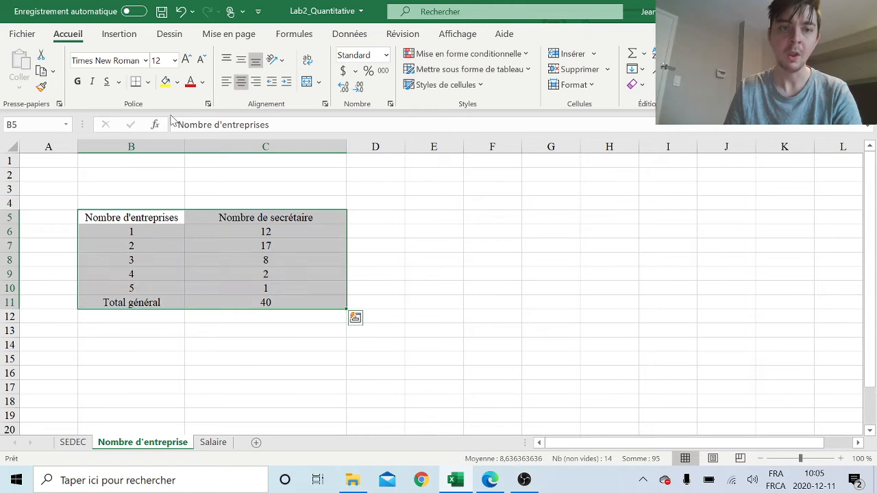
{"action": "left_click", "coordinate": [147, 82]}
{"action": "left_click", "coordinate": [219, 262]}
{"action": "left_click_drag", "start_coordinate": [122, 218], "coordinate": [154, 301]}
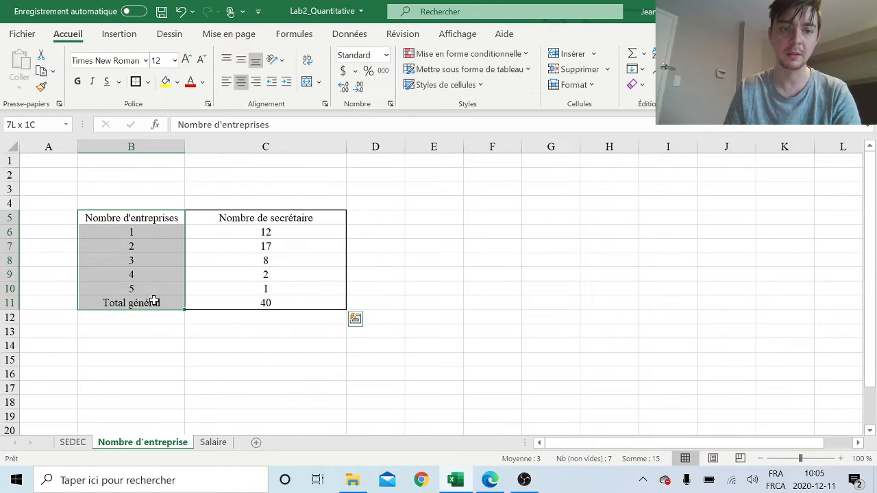
Apply outside borders to the header row B5:C5 and to the Total général row B11:C11.
{"action": "left_click_drag", "start_coordinate": [133, 219], "coordinate": [205, 219]}
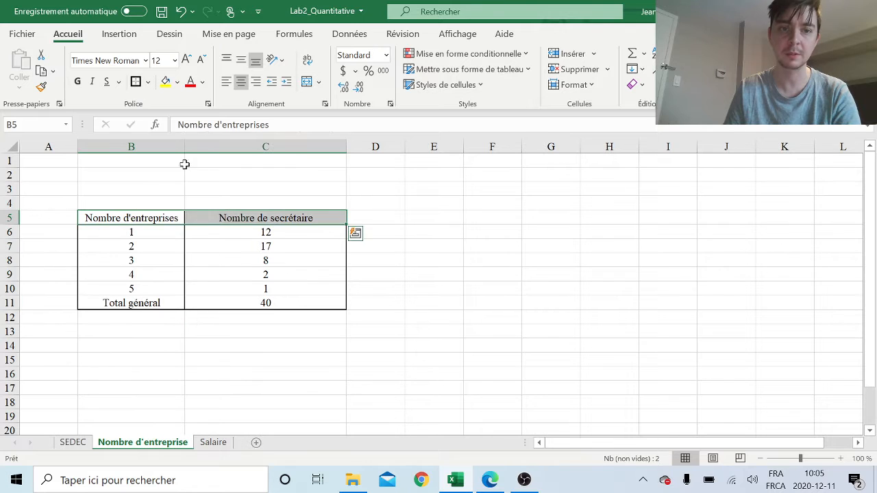
{"action": "left_click", "coordinate": [136, 82]}
{"action": "left_click", "coordinate": [434, 233]}
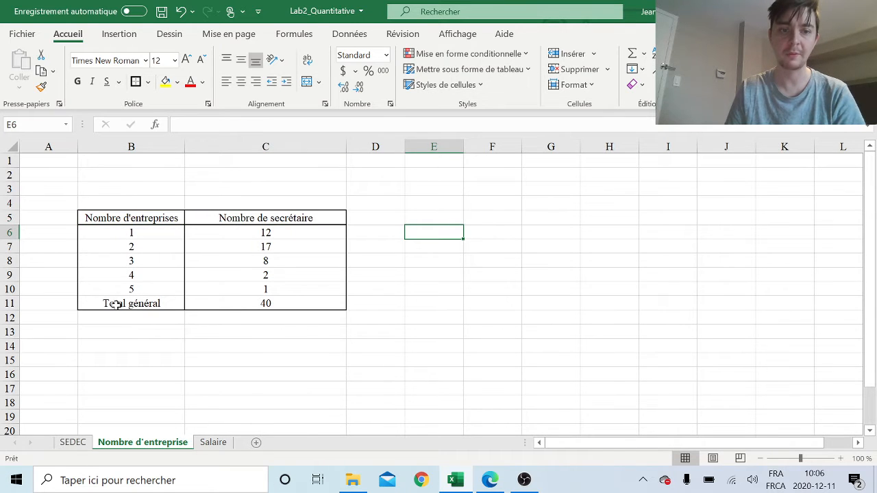
{"action": "left_click_drag", "start_coordinate": [116, 304], "coordinate": [235, 304]}
{"action": "left_click", "coordinate": [135, 82]}
{"action": "left_click", "coordinate": [484, 259]}
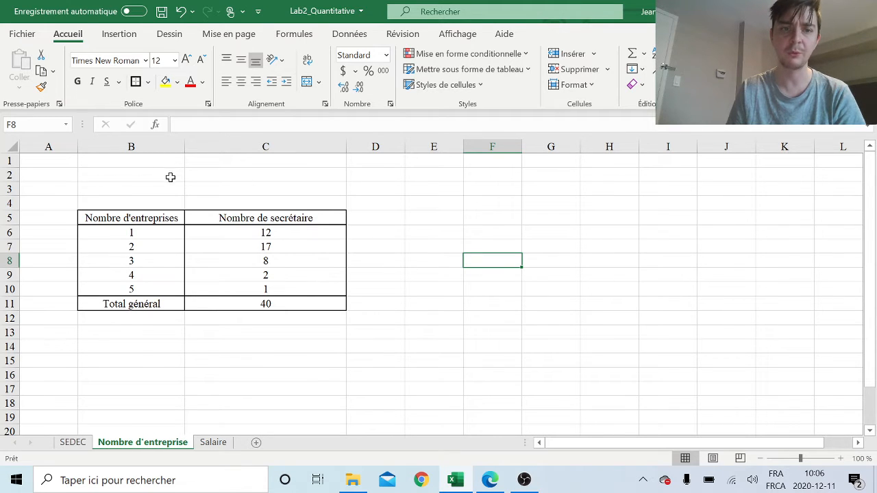
Merge and center cells B1:D2 above the frequency table.
{"action": "left_click_drag", "start_coordinate": [170, 160], "coordinate": [381, 178]}
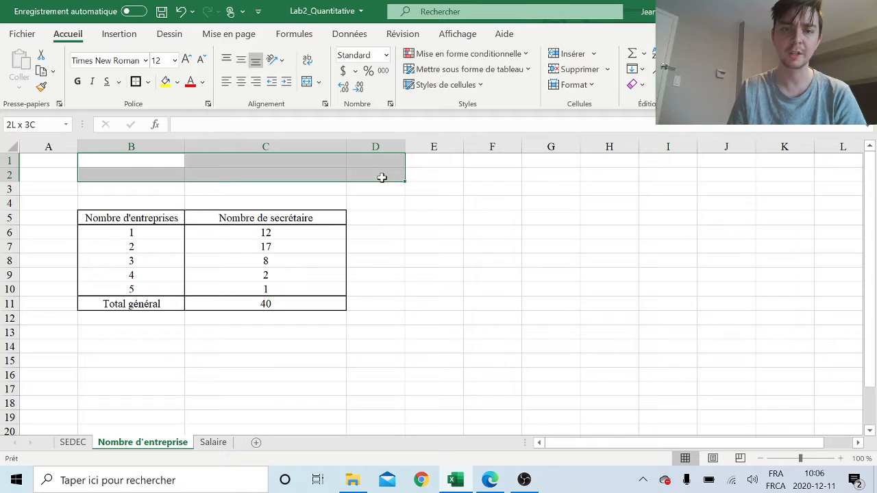
{"action": "left_click", "coordinate": [306, 82]}
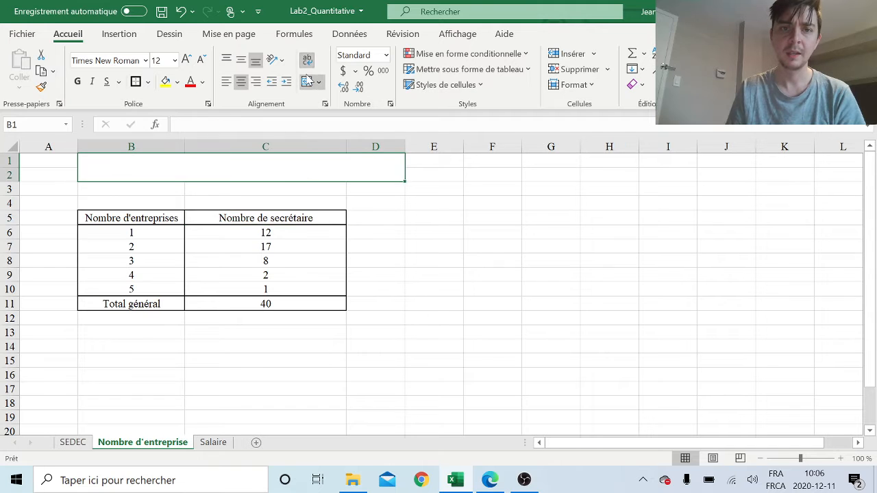
Enter the title "Répartition des secrétaires selon leur nombre d'entreprises" in the merged cell B1:D2.
{"action": "double_click", "coordinate": [278, 171]}
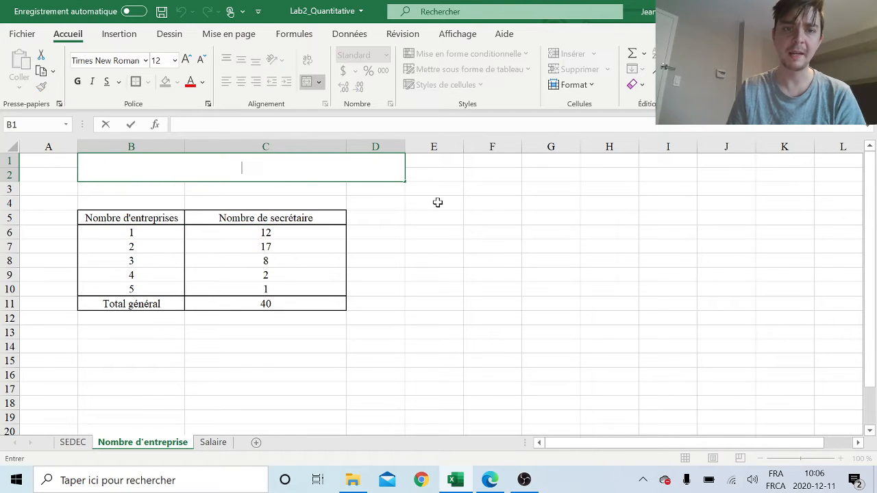
{"action": "type", "text": "Ré"}
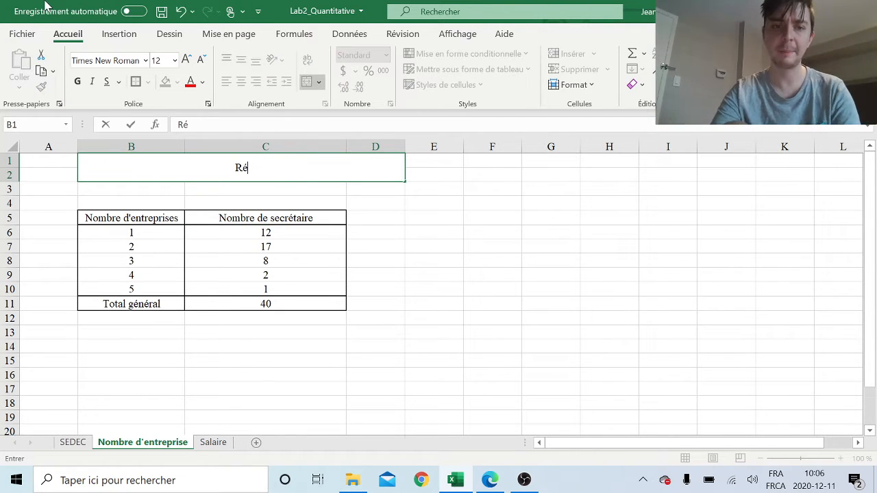
{"action": "type", "text": "partition des "}
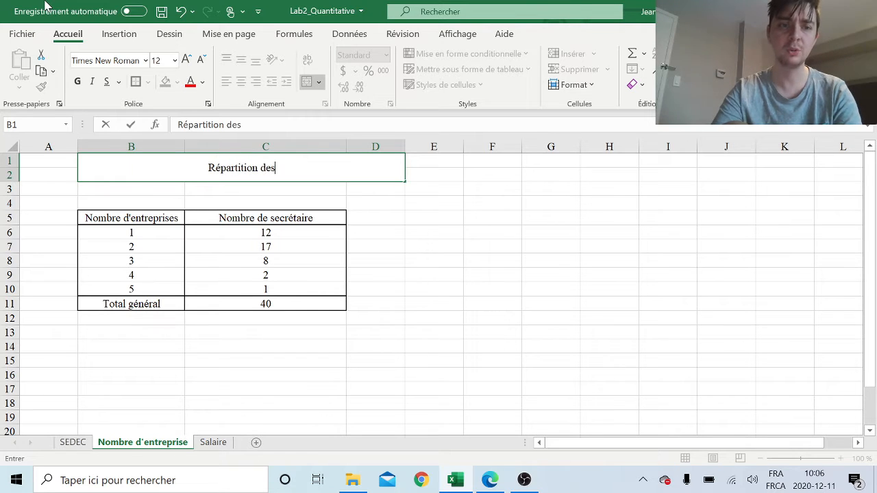
{"action": "type", "text": "se"}
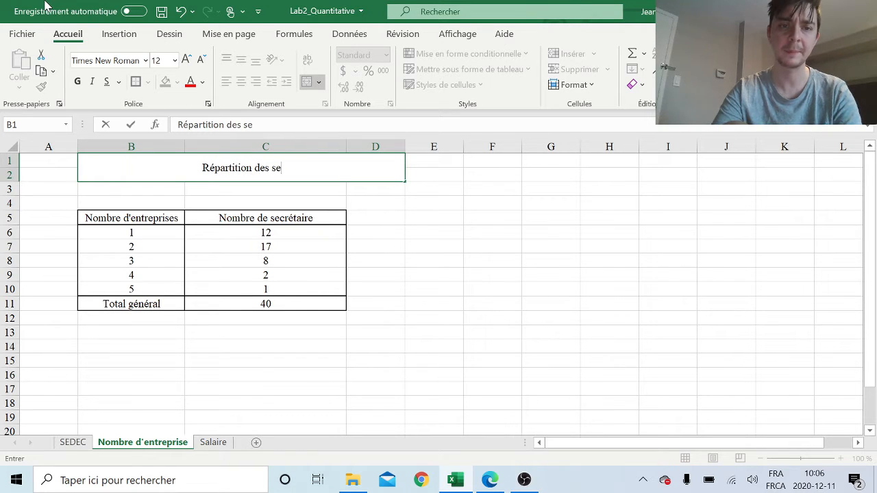
{"action": "type", "text": "cré"}
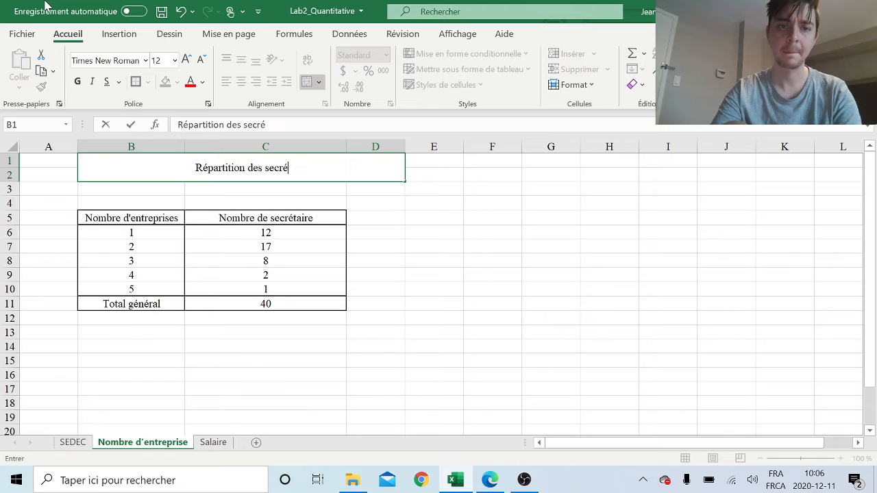
{"action": "type", "text": "taies"}
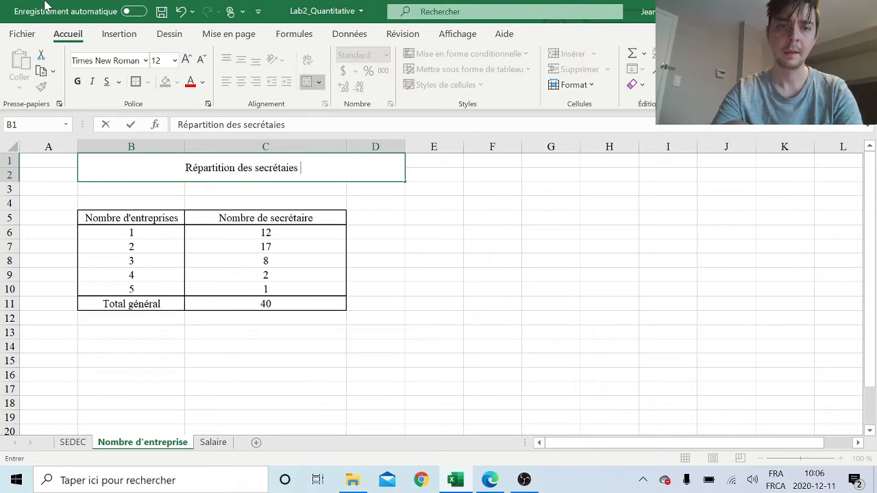
{"action": "key", "text": "BackSpace"}
{"action": "key", "text": "BackSpace"}
{"action": "key", "text": "BackSpace"}
{"action": "type", "text": "res ssel"}
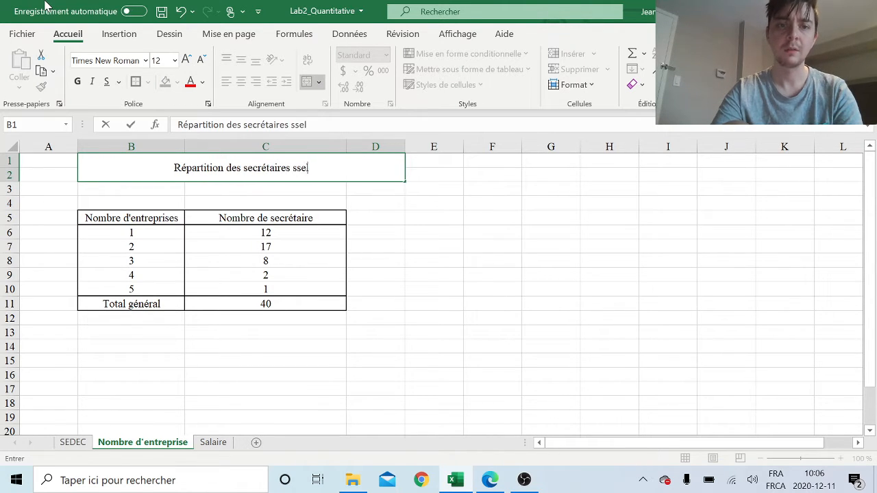
{"action": "key", "text": "BackSpace"}
{"action": "key", "text": "BackSpace"}
{"action": "key", "text": "BackSpace"}
{"action": "type", "text": "elon a"}
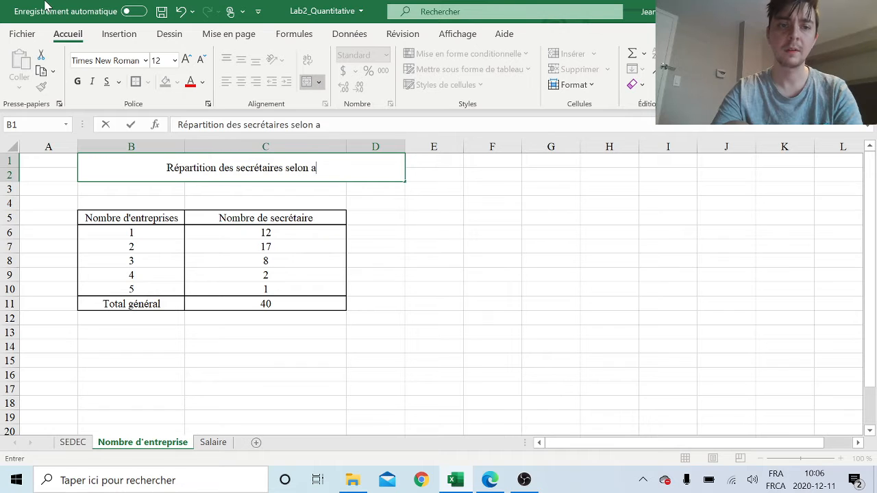
{"action": "key", "text": "BackSpace"}
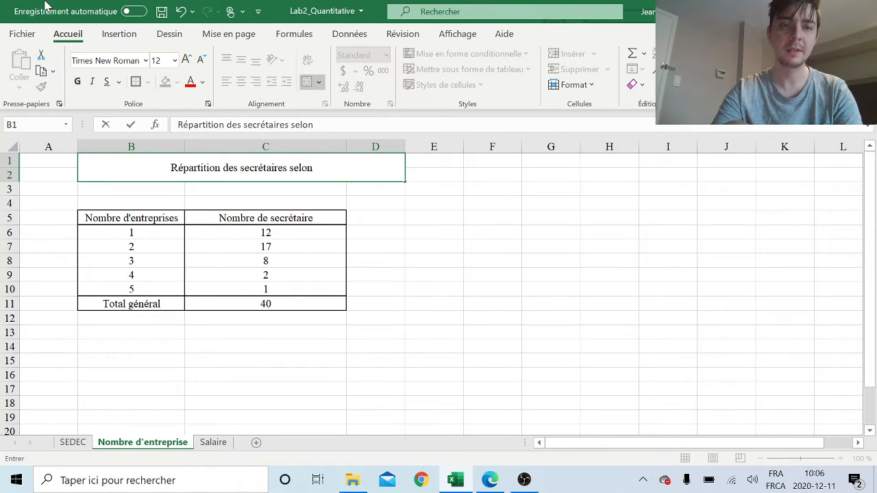
{"action": "type", "text": "leur no"}
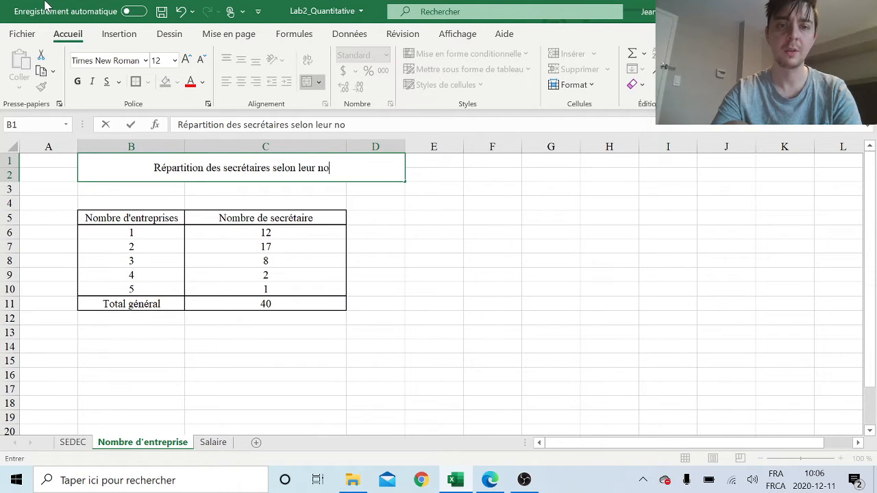
{"action": "type", "text": "mbre dee"}
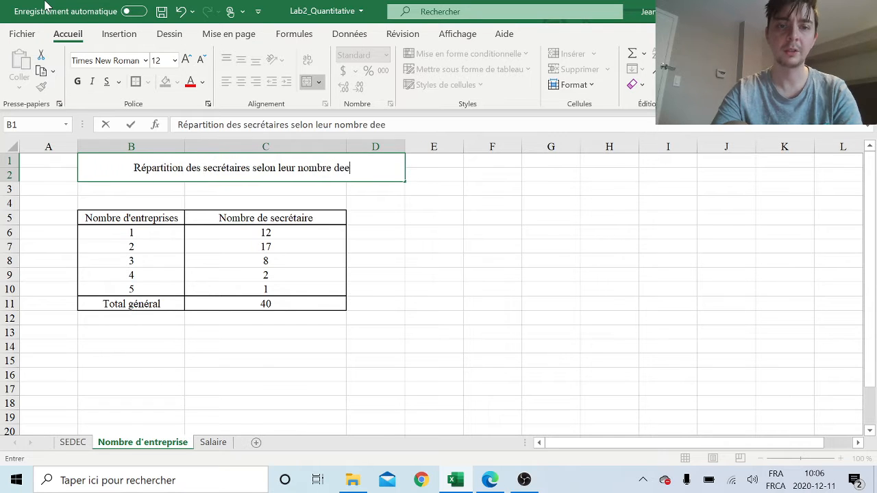
{"action": "key", "text": "BackSpace"}
{"action": "key", "text": "BackSpace"}
{"action": "type", "text": "'ent"}
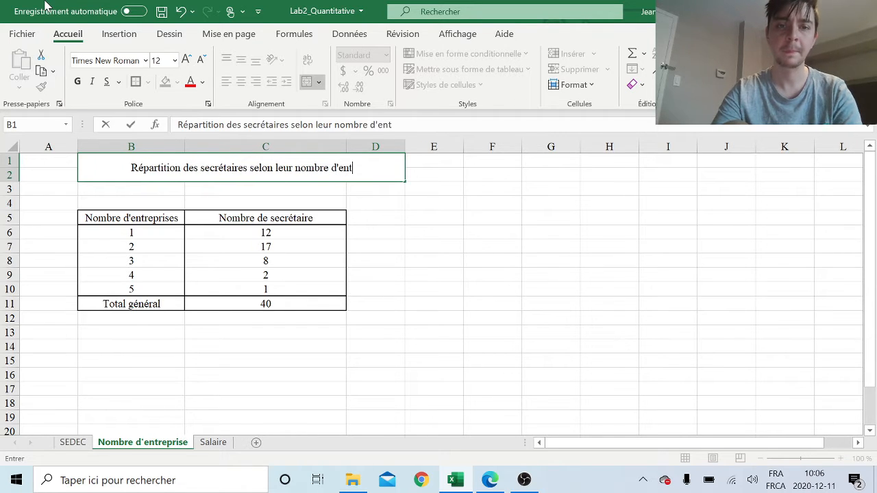
{"action": "type", "text": "reprise t"}
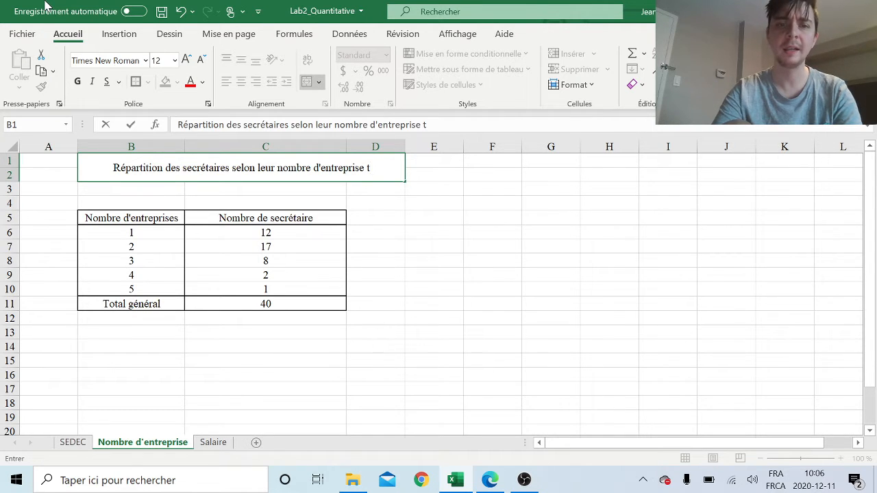
{"action": "key", "text": "BackSpace"}
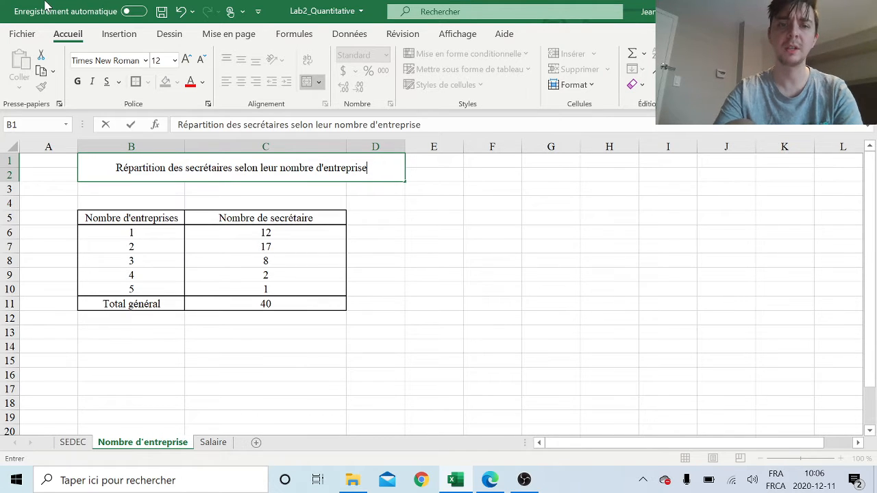
{"action": "type", "text": "s"}
{"action": "left_click", "coordinate": [327, 336]}
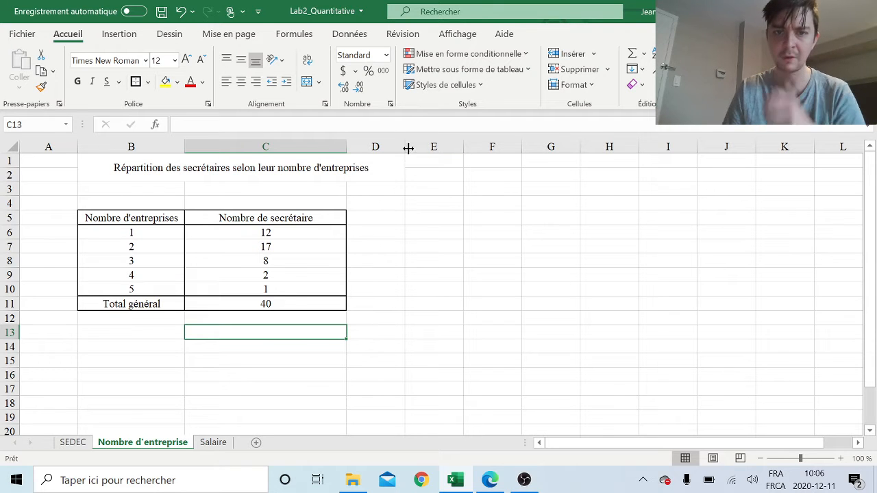
Widen column D and enter the header "Pourcentage de secrétaires" in D5.
{"action": "left_click_drag", "start_coordinate": [408, 148], "coordinate": [448, 147]}
{"action": "left_click", "coordinate": [406, 219]}
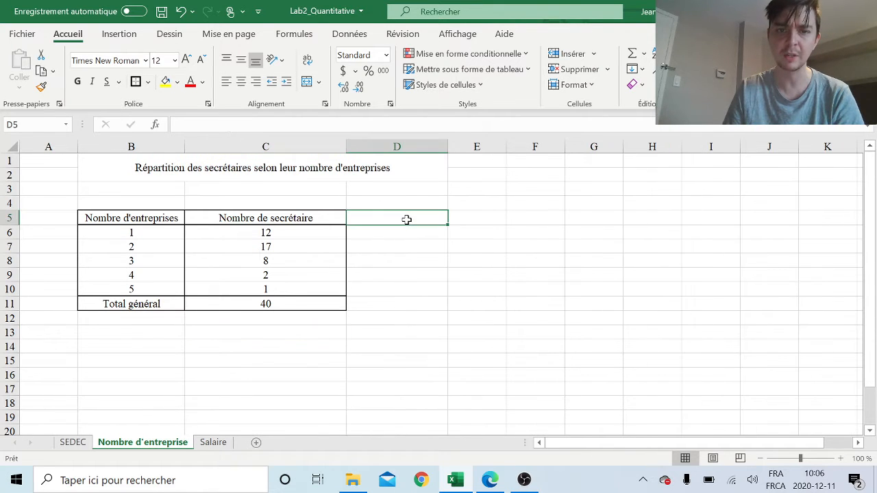
{"action": "double_click", "coordinate": [407, 219]}
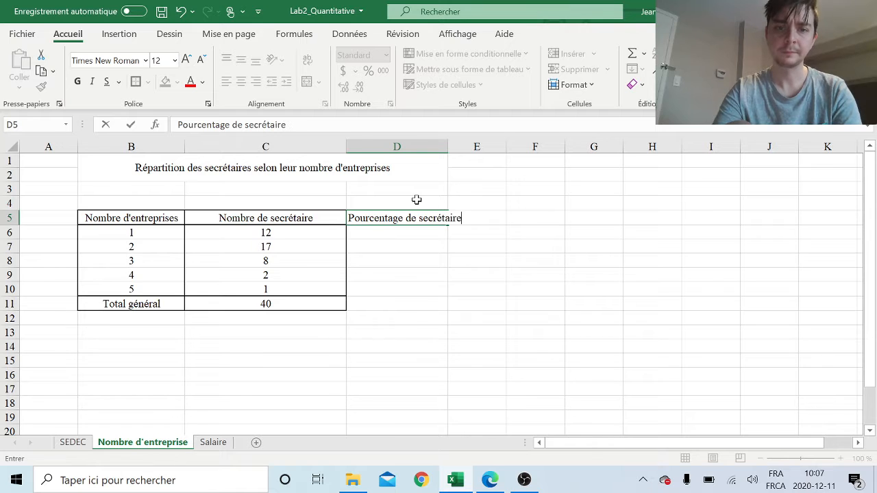
{"action": "key", "text": "Return"}
Correct the header in C5 to the plural "Nombre de secrétaires".
{"action": "double_click", "coordinate": [301, 218]}
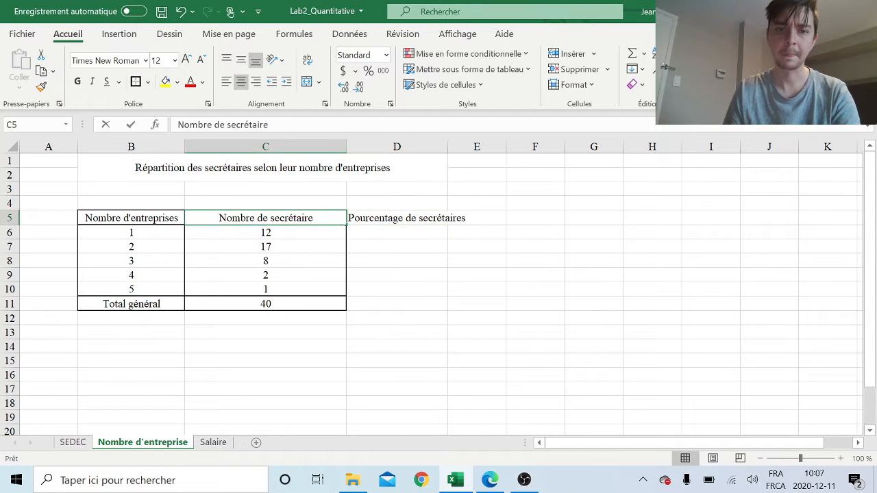
{"action": "type", "text": "s"}
{"action": "left_click", "coordinate": [418, 259]}
Widen column D to fit the percentage header and apply outside borders to D5.
{"action": "left_click_drag", "start_coordinate": [449, 149], "coordinate": [482, 148]}
{"action": "left_click", "coordinate": [450, 220]}
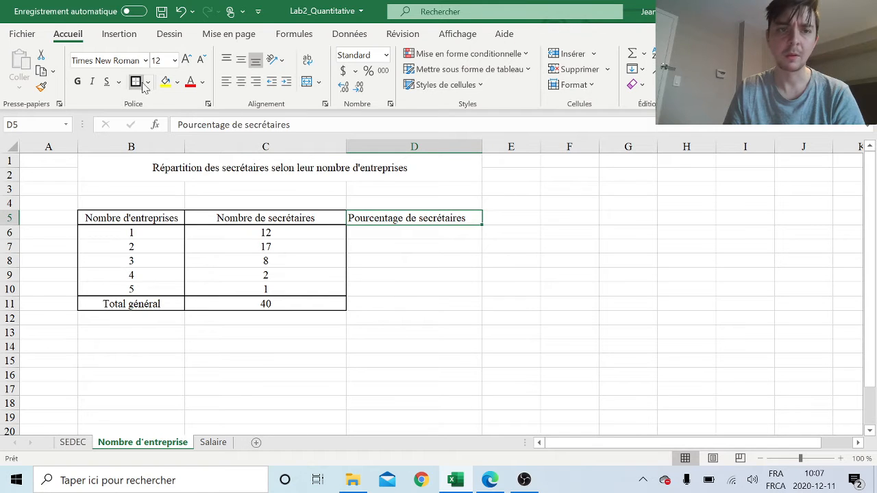
{"action": "left_click", "coordinate": [436, 252]}
Center the contents of the percentage column D5:D11 horizontally.
{"action": "left_click_drag", "start_coordinate": [398, 219], "coordinate": [385, 303]}
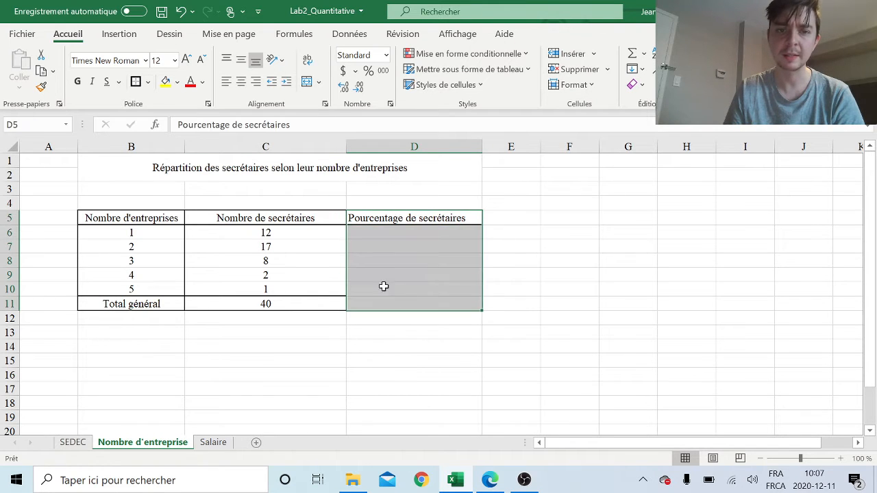
{"action": "left_click", "coordinate": [240, 82]}
{"action": "left_click", "coordinate": [302, 327]}
Make the table title in the merged cell B1:D2 bold.
{"action": "left_click", "coordinate": [264, 171]}
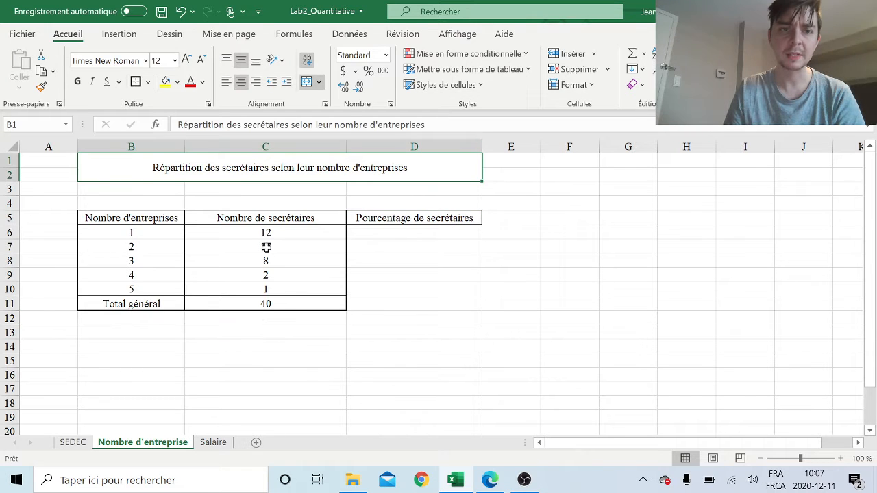
{"action": "left_click", "coordinate": [77, 81]}
{"action": "left_click", "coordinate": [427, 233]}
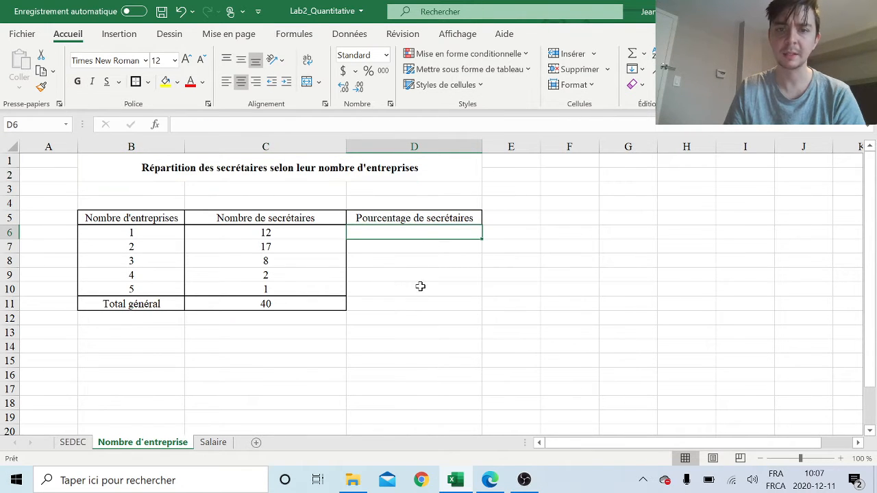
Apply outside borders to the percentage cells D6:D11 and to the total cell D11.
{"action": "left_click_drag", "start_coordinate": [440, 234], "coordinate": [443, 295]}
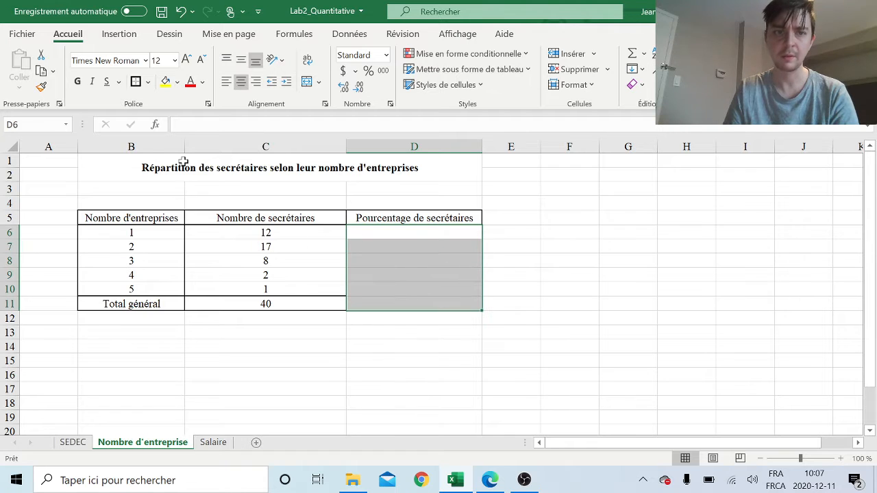
{"action": "left_click", "coordinate": [441, 304]}
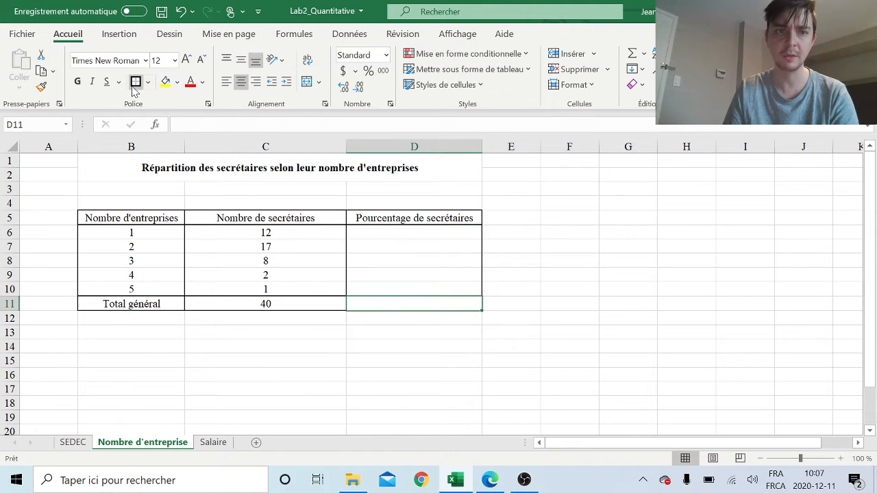
{"action": "left_click", "coordinate": [511, 288]}
Enter the formula =C6/$C$11 in D6, with an absolute reference to the total number of secretaries.
{"action": "double_click", "coordinate": [416, 233]}
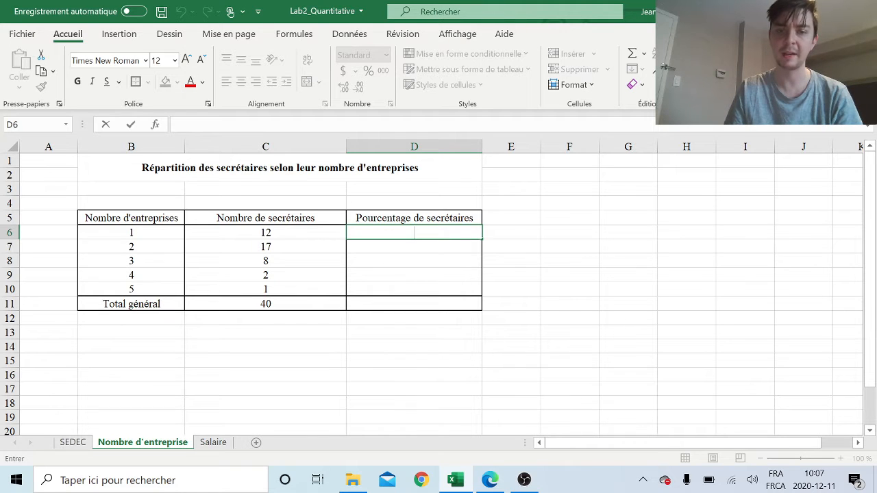
{"action": "left_click_drag", "start_coordinate": [303, 232], "coordinate": [301, 288]}
{"action": "left_click", "coordinate": [428, 232]}
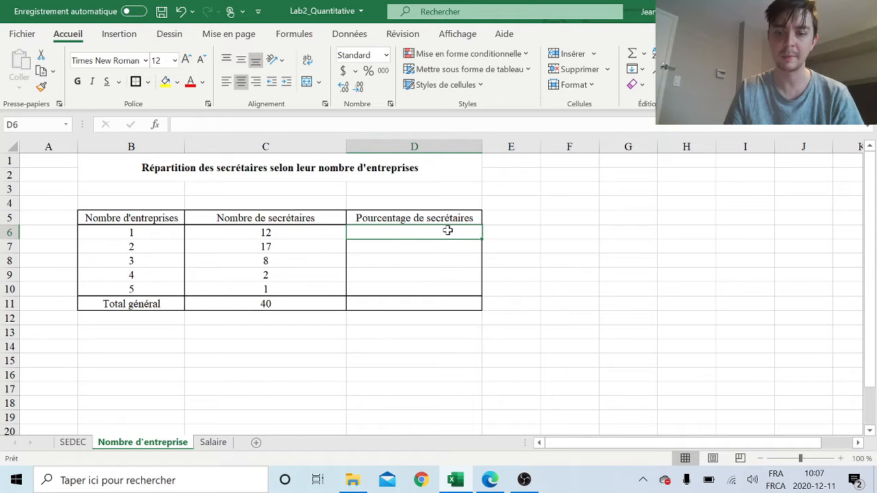
{"action": "type", "text": "="}
{"action": "left_click", "coordinate": [317, 232]}
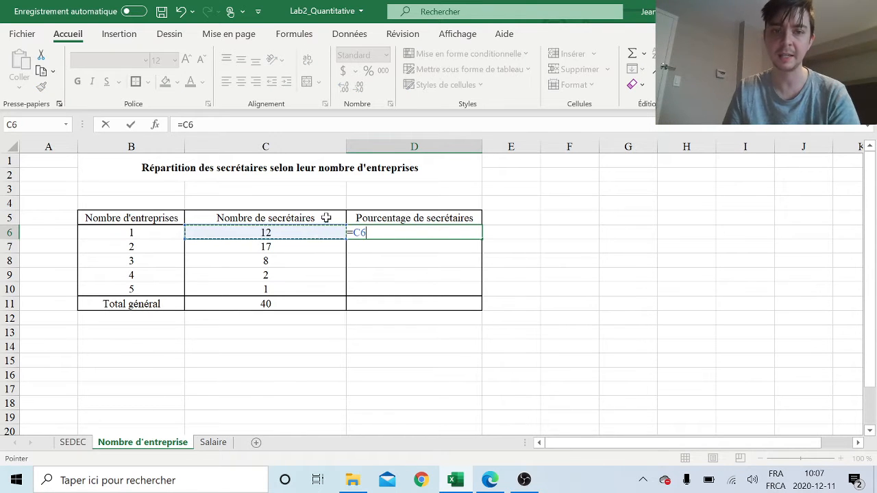
{"action": "type", "text": "/"}
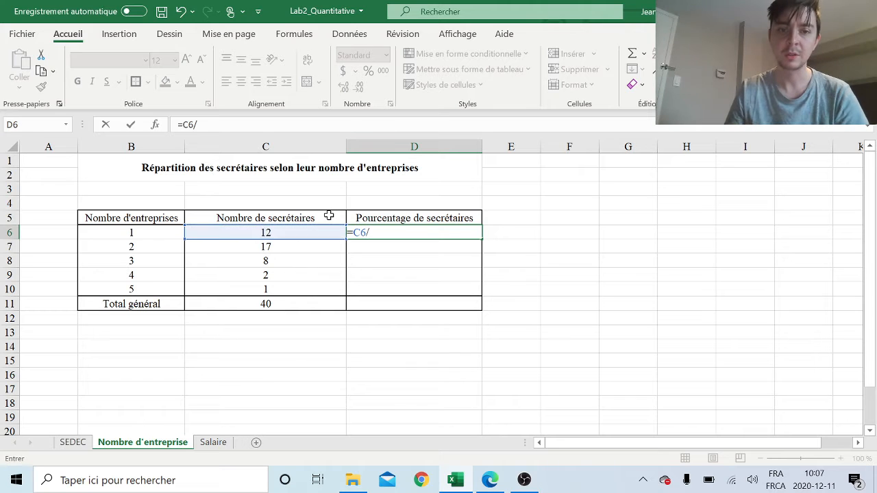
{"action": "left_click", "coordinate": [272, 303]}
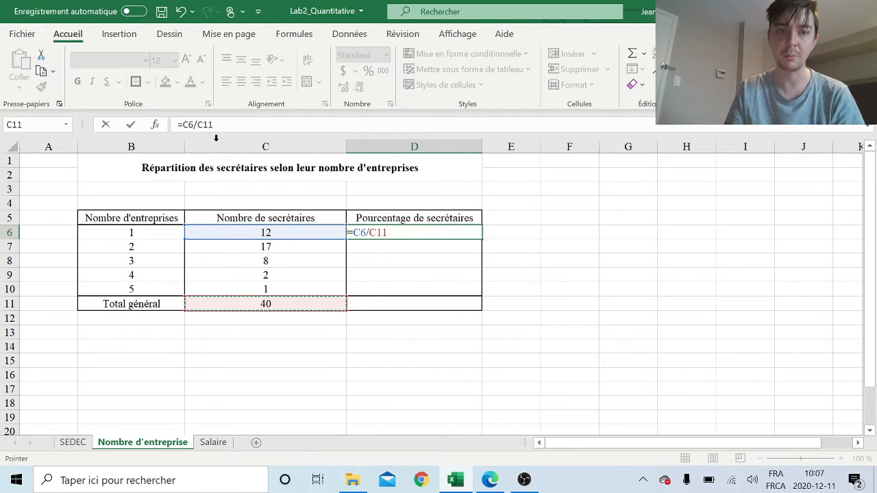
{"action": "left_click", "coordinate": [209, 125]}
{"action": "key", "text": "F4"}
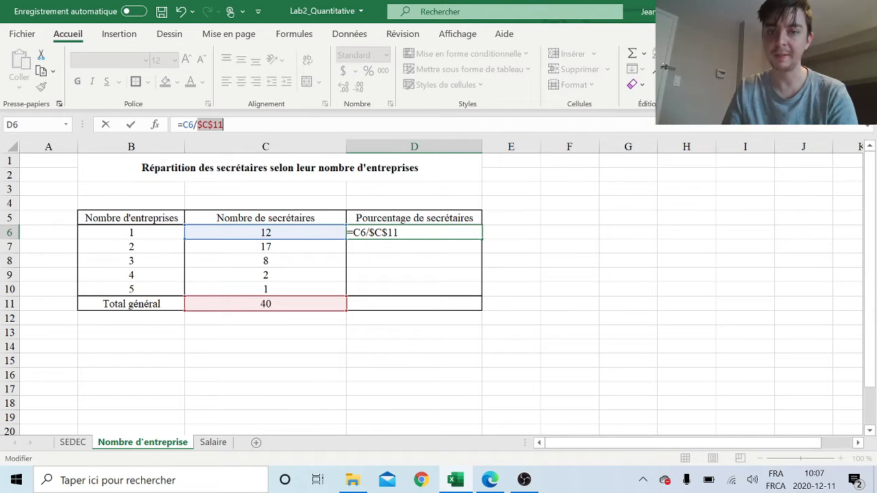
{"action": "key", "text": "Return"}
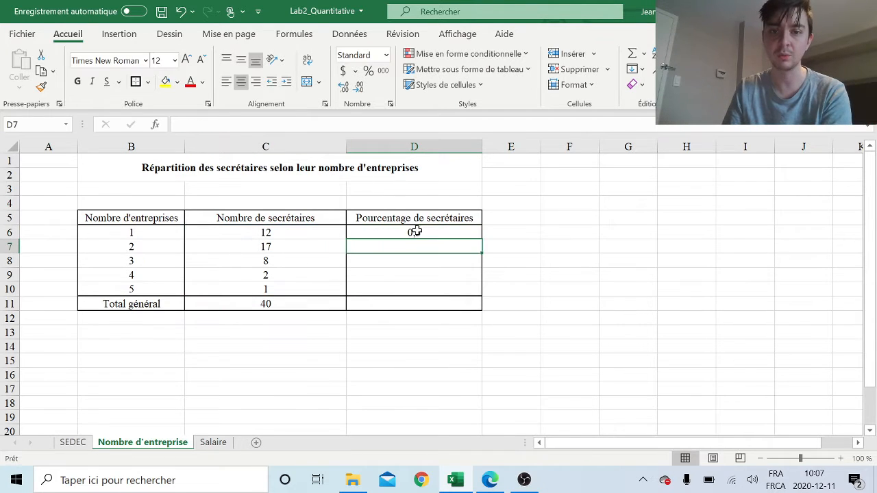
Format cells D6:D11 as percentages with one decimal place.
{"action": "left_click_drag", "start_coordinate": [416, 232], "coordinate": [430, 304]}
{"action": "left_click", "coordinate": [368, 71]}
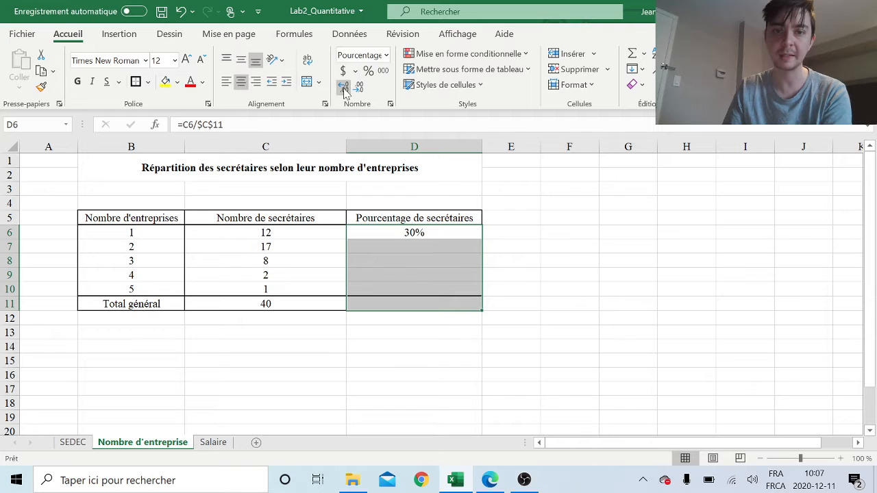
{"action": "left_click", "coordinate": [344, 88]}
{"action": "left_click", "coordinate": [519, 230]}
{"action": "left_click", "coordinate": [472, 219]}
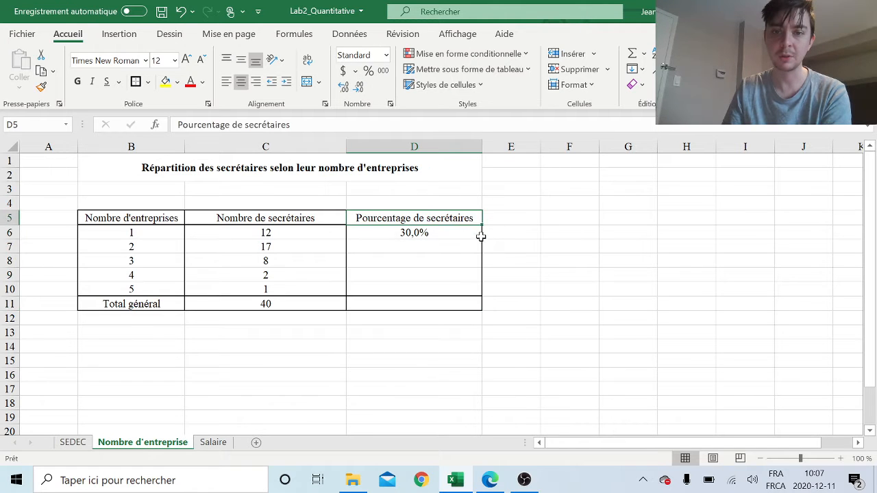
Try to fill the percentage formula from D6 down through D11.
{"action": "left_click", "coordinate": [481, 235]}
{"action": "left_click_drag", "start_coordinate": [482, 238], "coordinate": [528, 313]}
{"action": "left_click", "coordinate": [601, 334]}
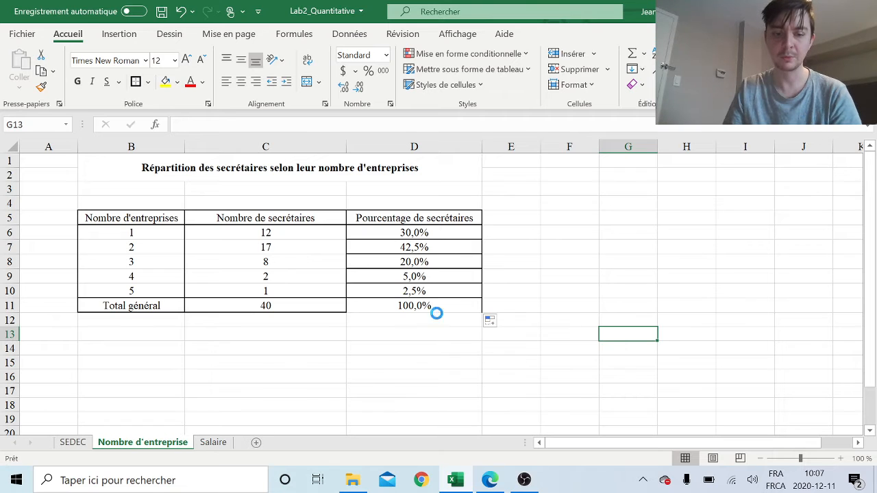
{"action": "key", "text": "ctrl+z"}
Fill the percentage formula from D6 down through D11 and apply outside borders to the total cell D11.
{"action": "left_click", "coordinate": [468, 232]}
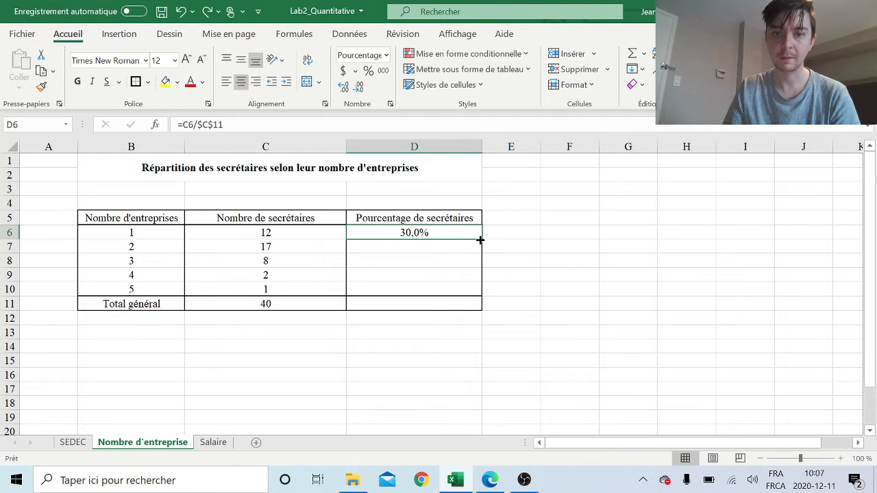
{"action": "left_click_drag", "start_coordinate": [480, 239], "coordinate": [484, 310]}
{"action": "left_click", "coordinate": [514, 314]}
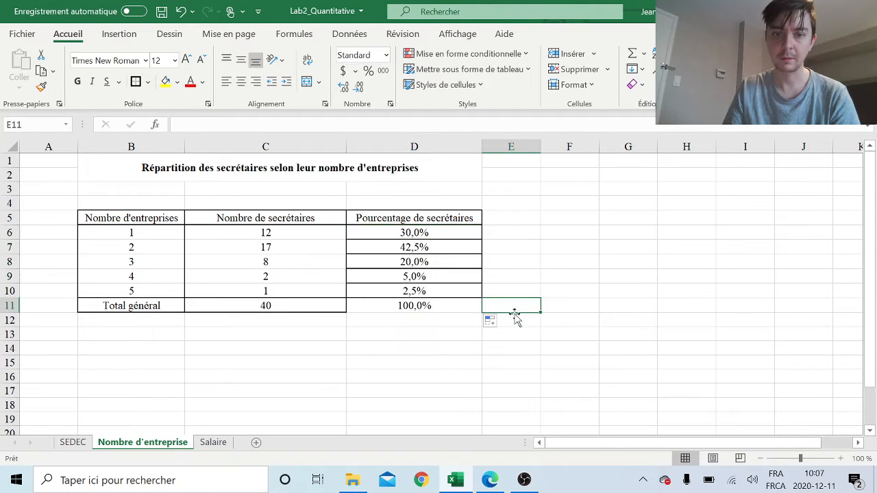
{"action": "left_click", "coordinate": [426, 308]}
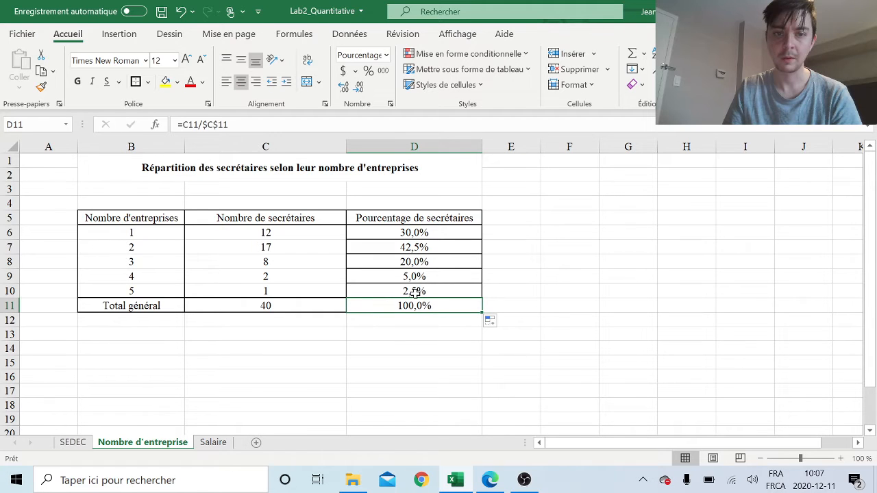
{"action": "left_click", "coordinate": [136, 81]}
{"action": "left_click_drag", "start_coordinate": [538, 229], "coordinate": [543, 231]}
{"action": "left_click", "coordinate": [543, 274]}
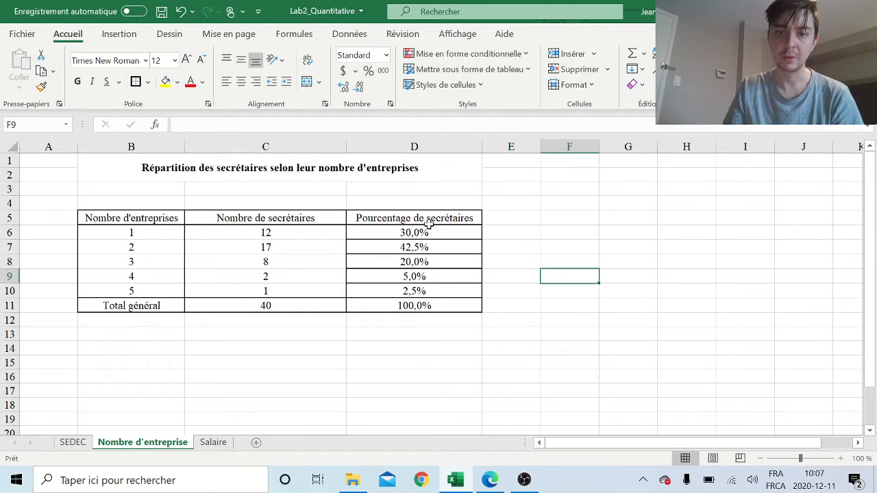
Remove all borders from the percentage column cells D5:D10.
{"action": "left_click_drag", "start_coordinate": [427, 221], "coordinate": [442, 290]}
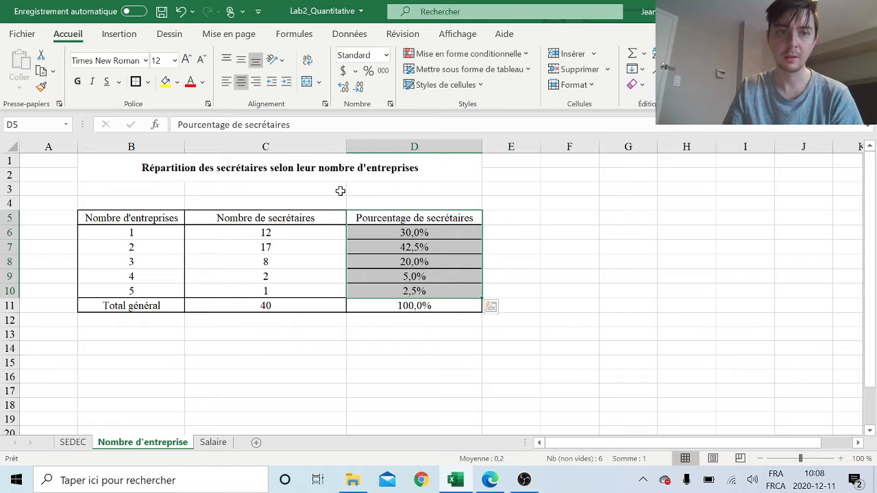
{"action": "left_click", "coordinate": [148, 82]}
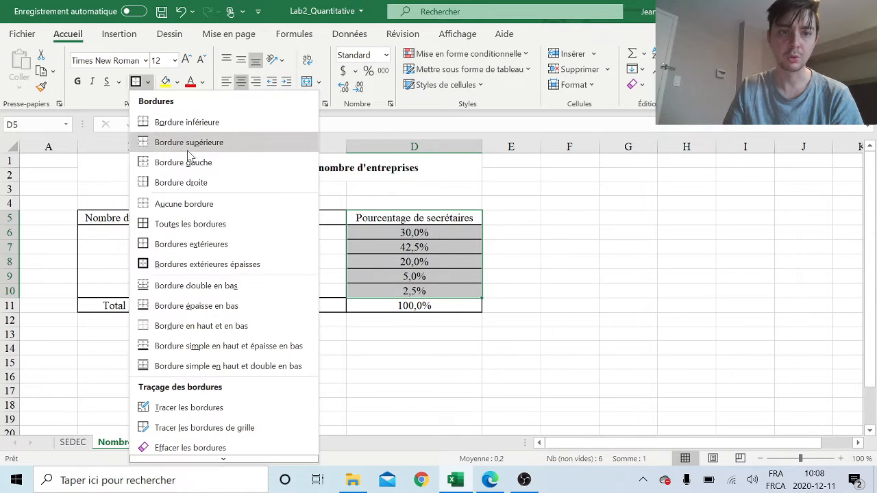
{"action": "left_click", "coordinate": [215, 204]}
{"action": "left_click", "coordinate": [574, 361]}
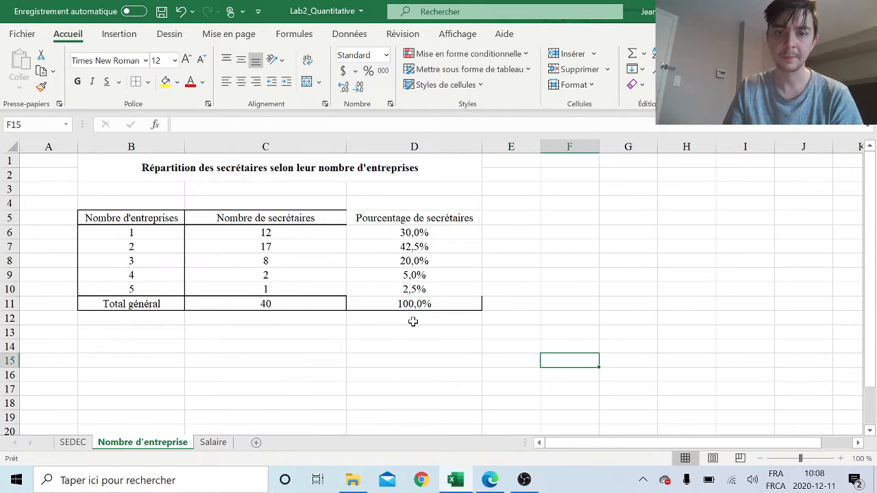
Apply outside borders to the header D5, the whole percentage column D5:D11 and its total cell D11.
{"action": "left_click", "coordinate": [359, 218]}
{"action": "left_click", "coordinate": [148, 81]}
{"action": "left_click", "coordinate": [218, 261]}
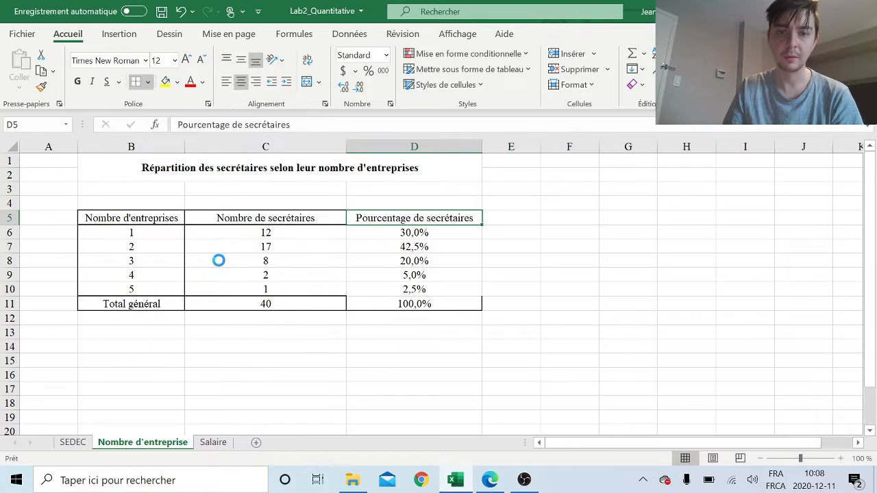
{"action": "left_click_drag", "start_coordinate": [387, 238], "coordinate": [363, 305]}
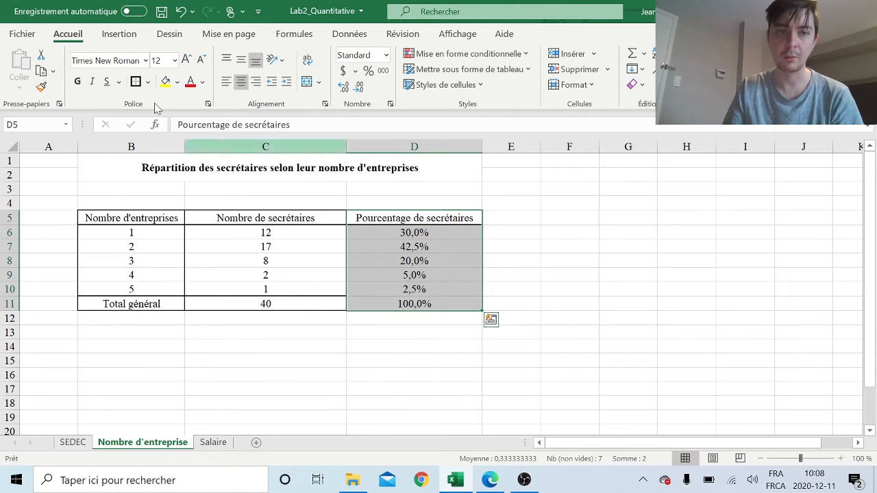
{"action": "left_click", "coordinate": [136, 82]}
{"action": "left_click", "coordinate": [579, 278]}
{"action": "left_click", "coordinate": [427, 303]}
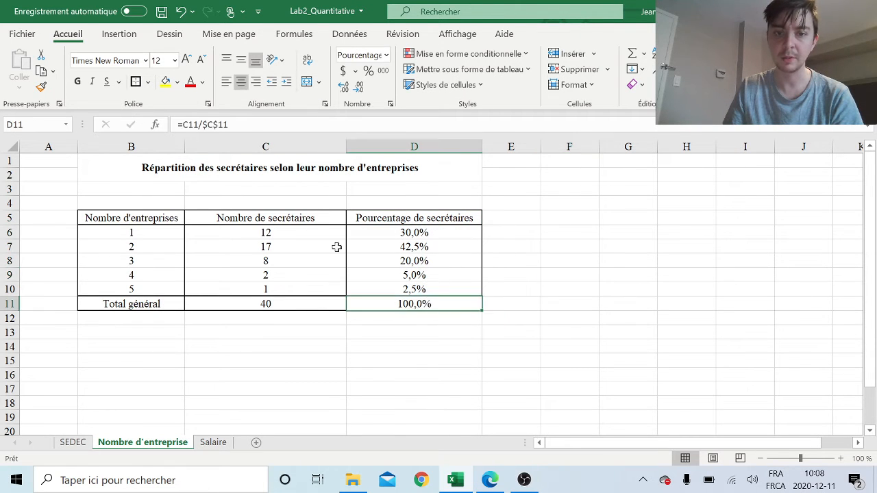
{"action": "left_click", "coordinate": [593, 192]}
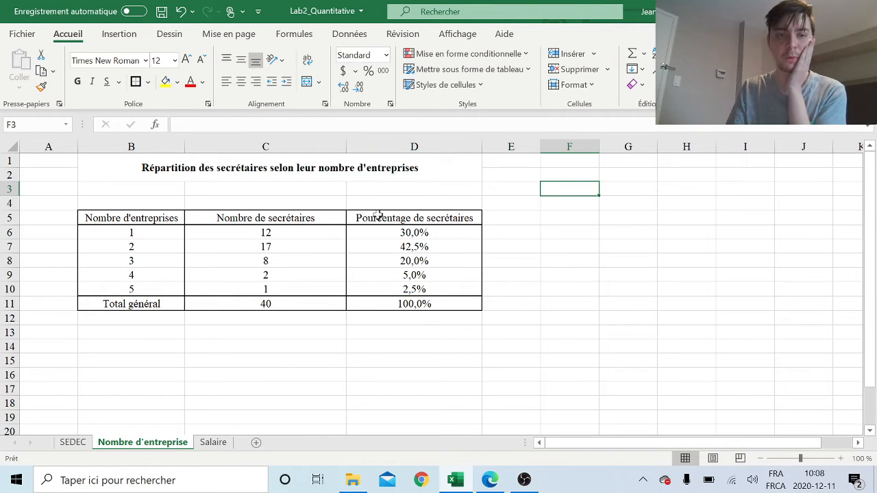
Enter the table label "Talbeau 2.1" in cell A2 beside the title.
{"action": "left_click", "coordinate": [55, 164]}
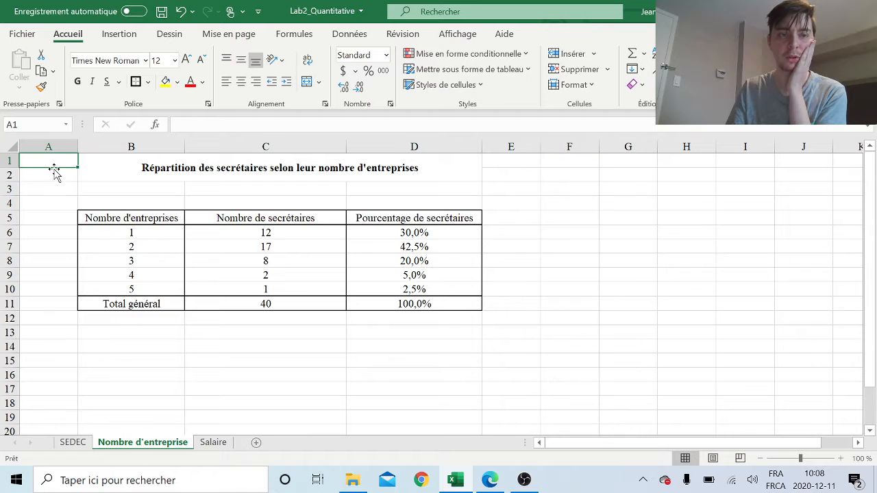
{"action": "left_click", "coordinate": [63, 173]}
{"action": "type", "text": "Ta"}
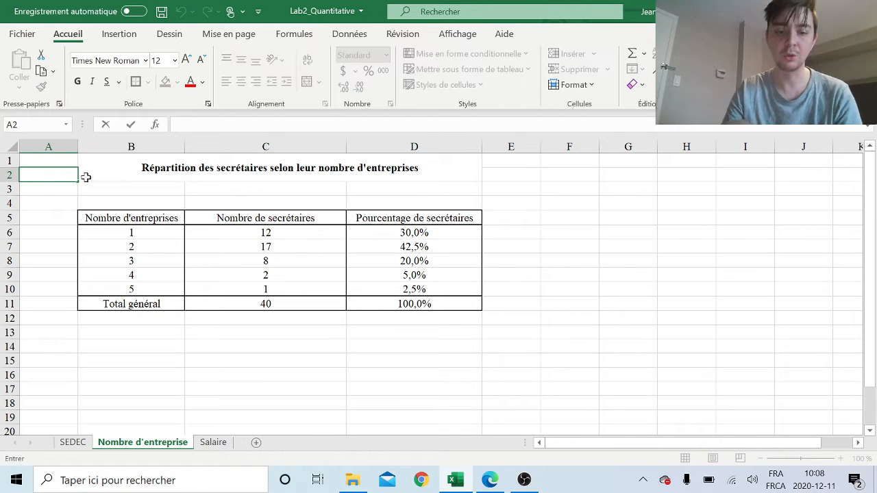
{"action": "type", "text": "lbeau"}
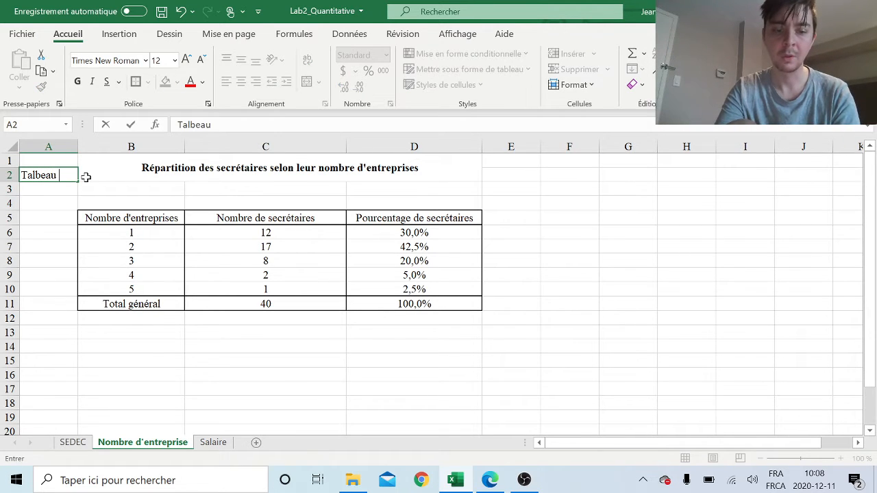
{"action": "type", "text": " 2.1"}
{"action": "key", "text": "Return"}
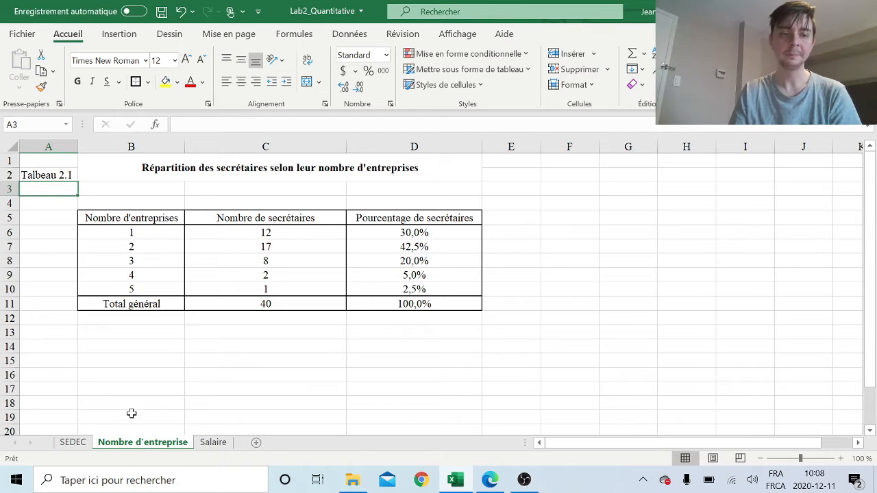
Copy the source citation from A46 on the SEDEC sheet into B12 below the table on the Nombre d'entreprise sheet.
{"action": "left_click", "coordinate": [72, 442]}
{"action": "scroll", "coordinate": [269, 285], "scroll_direction": "down", "scroll_amount": 20}
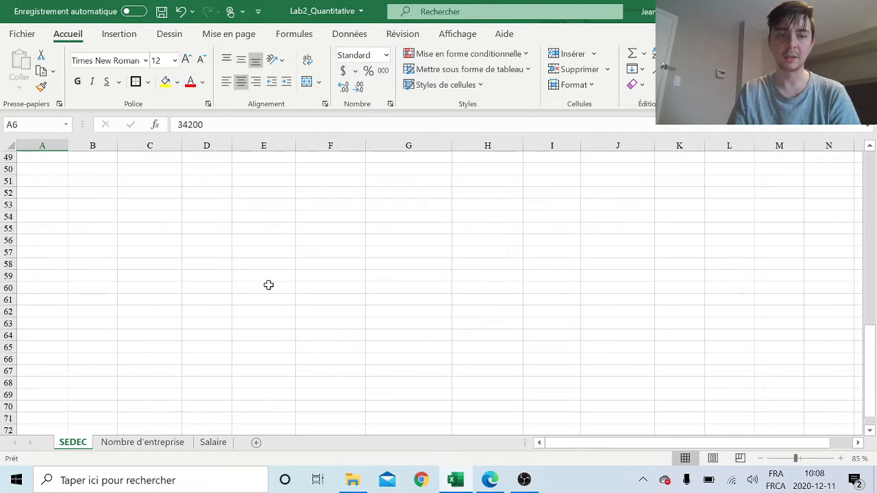
{"action": "scroll", "coordinate": [265, 285], "scroll_direction": "up", "scroll_amount": 13}
{"action": "left_click", "coordinate": [51, 226]}
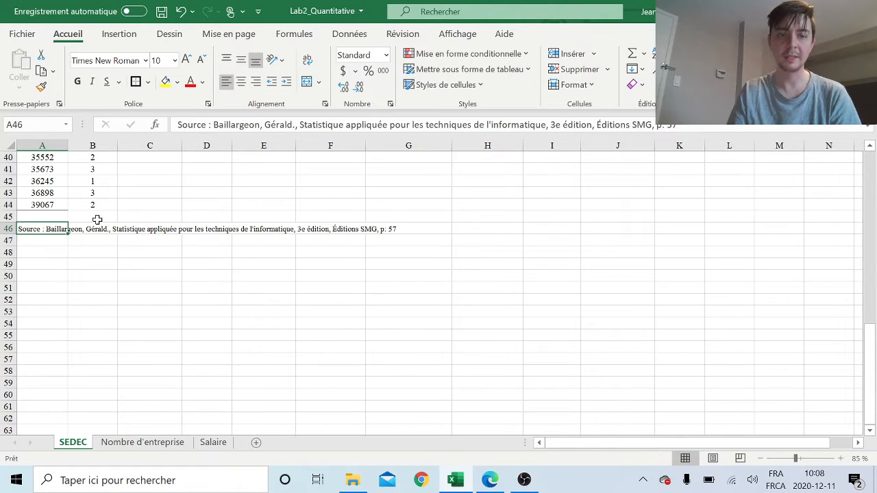
{"action": "key", "text": "ctrl+c"}
{"action": "left_click", "coordinate": [147, 442]}
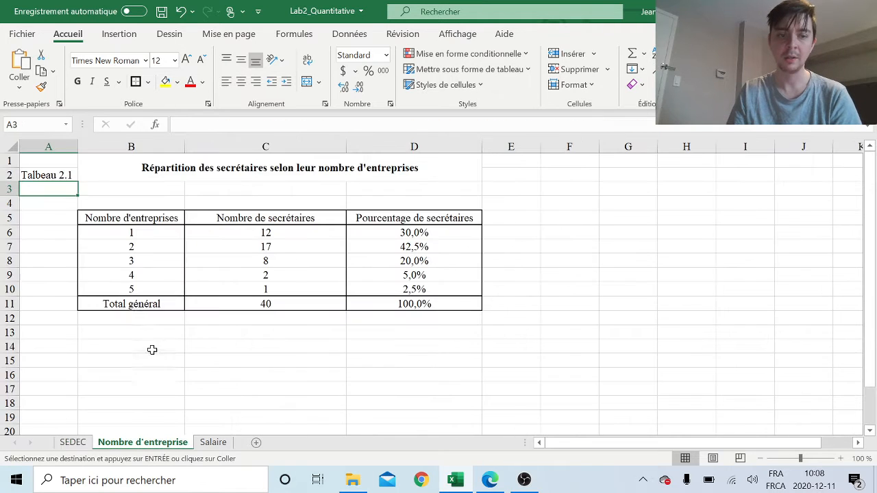
{"action": "left_click", "coordinate": [131, 321]}
{"action": "key", "text": "ctrl+v"}
{"action": "left_click", "coordinate": [243, 405]}
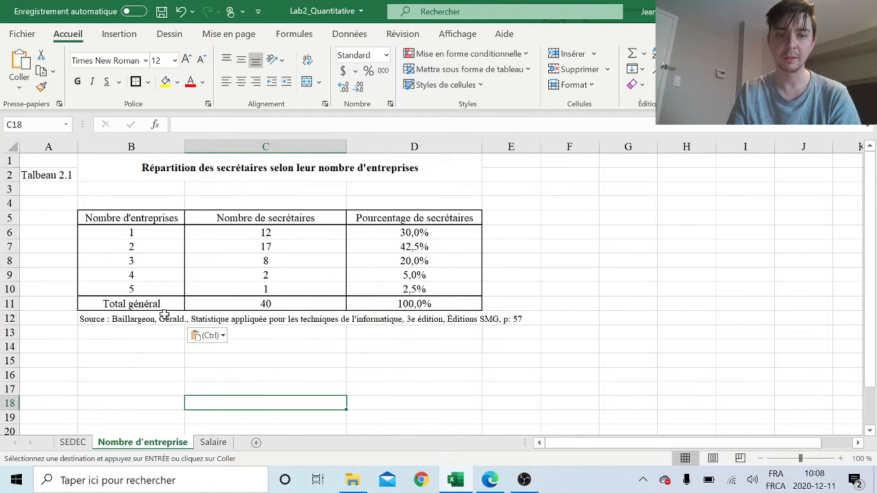
Reduce the source citation in B12 to font size 8 and make it italic.
{"action": "left_click", "coordinate": [110, 318]}
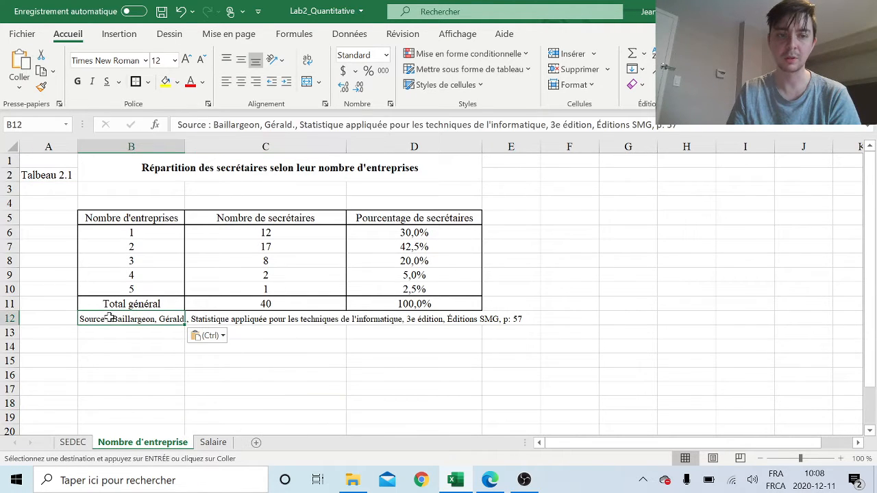
{"action": "left_click", "coordinate": [229, 61]}
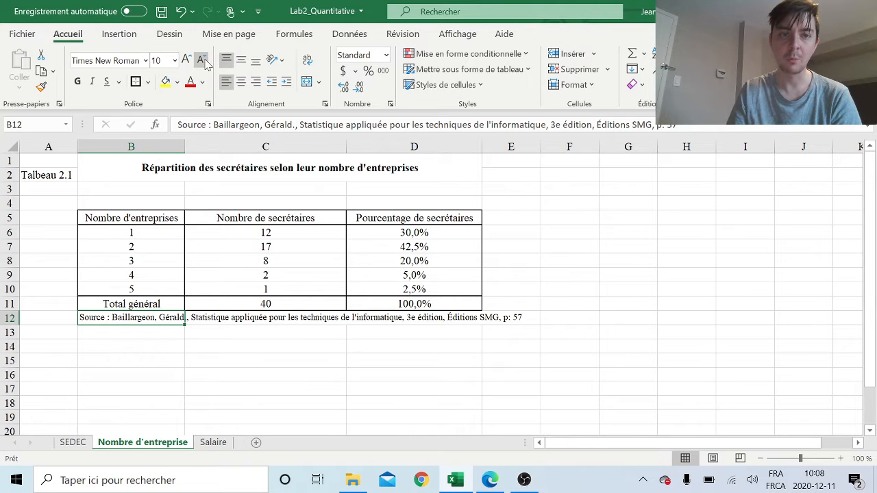
{"action": "left_click", "coordinate": [202, 61]}
{"action": "left_click", "coordinate": [203, 61]}
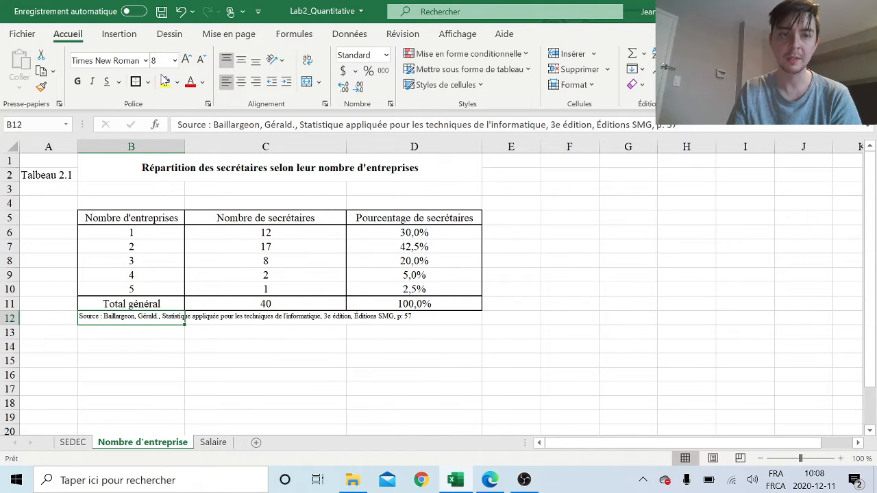
{"action": "left_click", "coordinate": [93, 83]}
{"action": "left_click", "coordinate": [532, 247]}
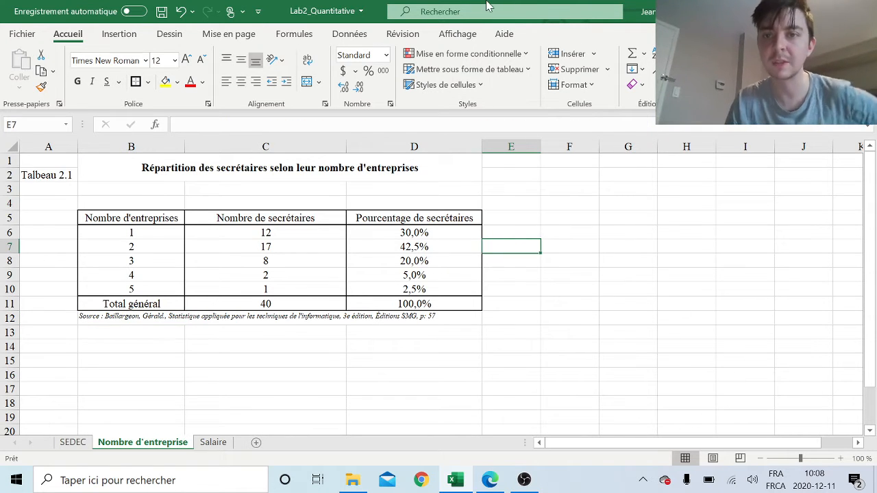
{"action": "left_click", "coordinate": [617, 247]}
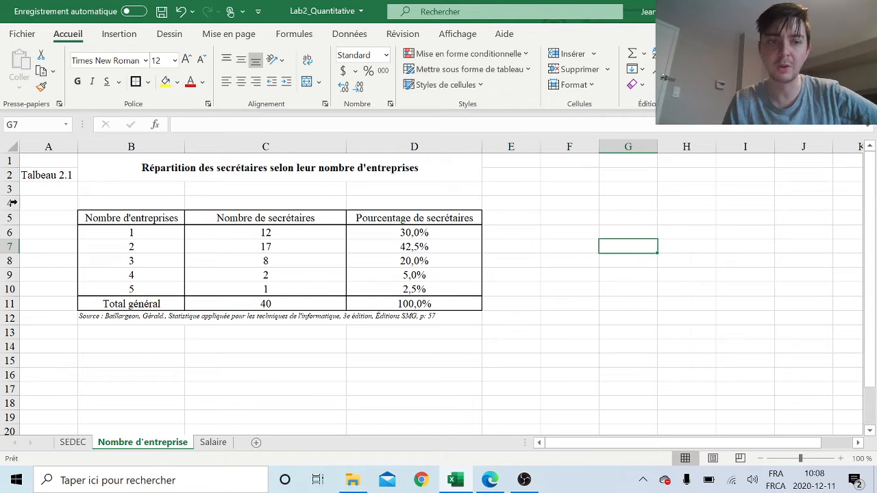
Fill the table's header cells B5:D5 with light blue.
{"action": "left_click_drag", "start_coordinate": [145, 217], "coordinate": [417, 217]}
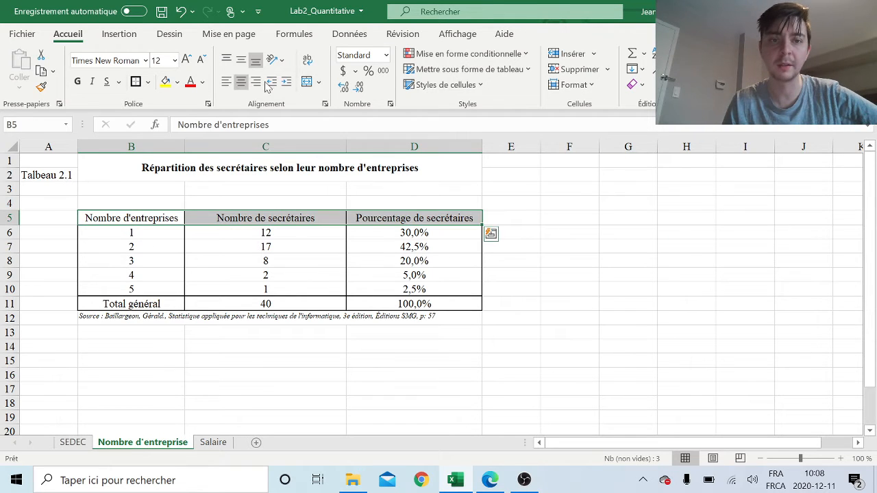
{"action": "left_click", "coordinate": [177, 82]}
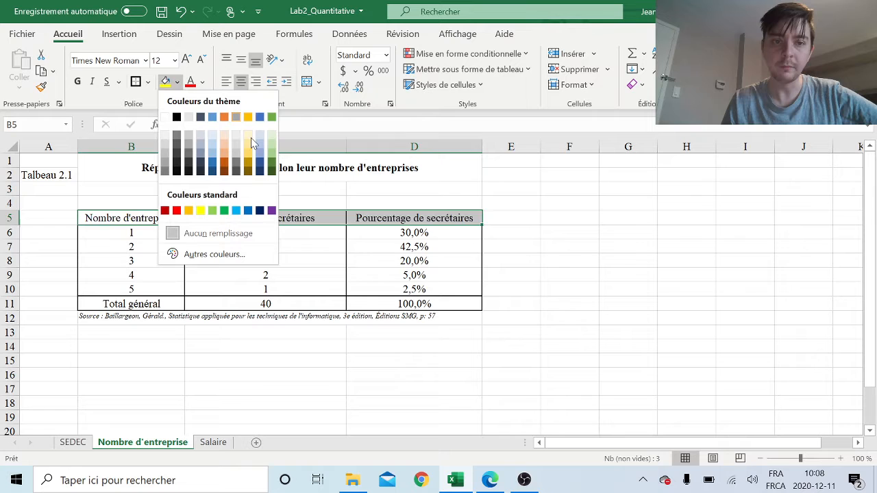
{"action": "left_click", "coordinate": [213, 149]}
{"action": "left_click", "coordinate": [552, 219]}
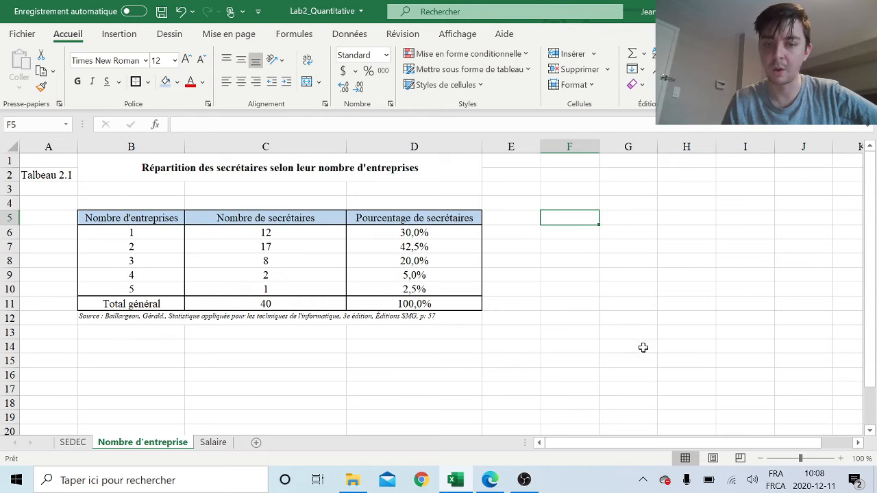
{"action": "left_click_drag", "start_coordinate": [122, 218], "coordinate": [438, 303]}
{"action": "left_click", "coordinate": [581, 291]}
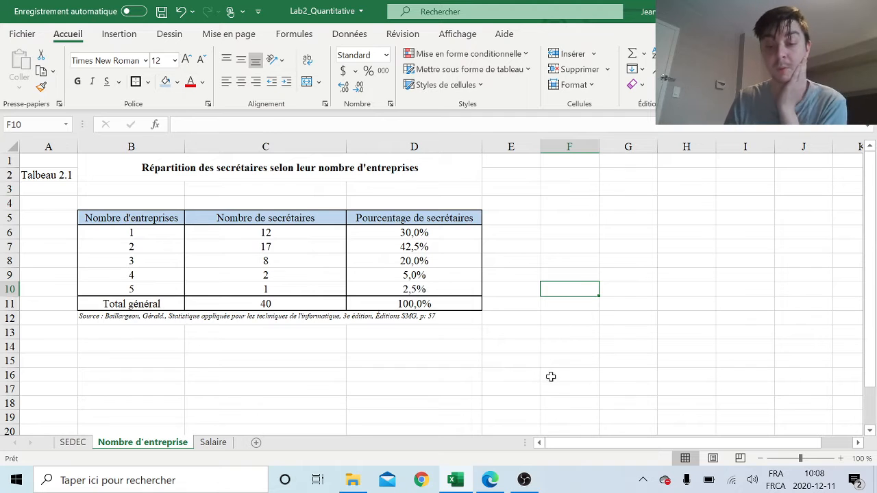
Switch to the lab instructions PDF in Edge and read step 5 on building a bar diagram of the absolute frequencies.
{"action": "left_click", "coordinate": [490, 480]}
{"action": "scroll", "coordinate": [433, 267], "scroll_direction": "up", "scroll_amount": 1}
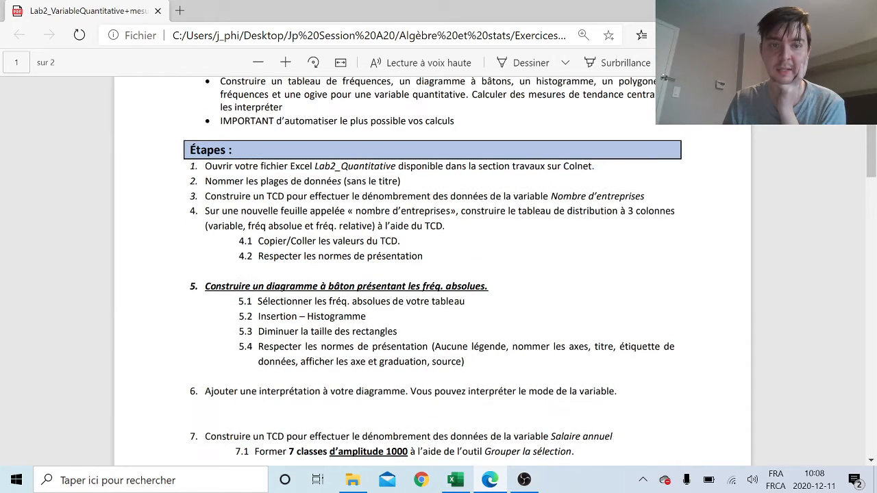
{"action": "left_click_drag", "start_coordinate": [205, 181], "coordinate": [430, 197]}
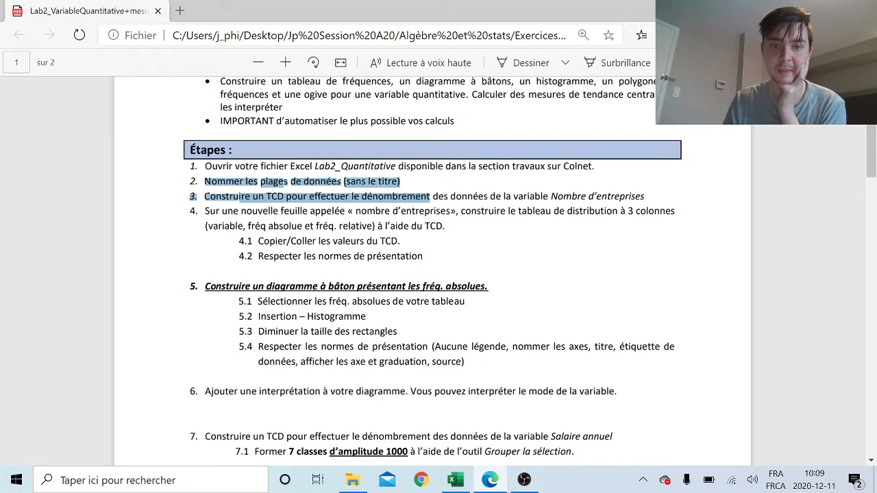
{"action": "scroll", "coordinate": [226, 244], "scroll_direction": "down", "scroll_amount": 2}
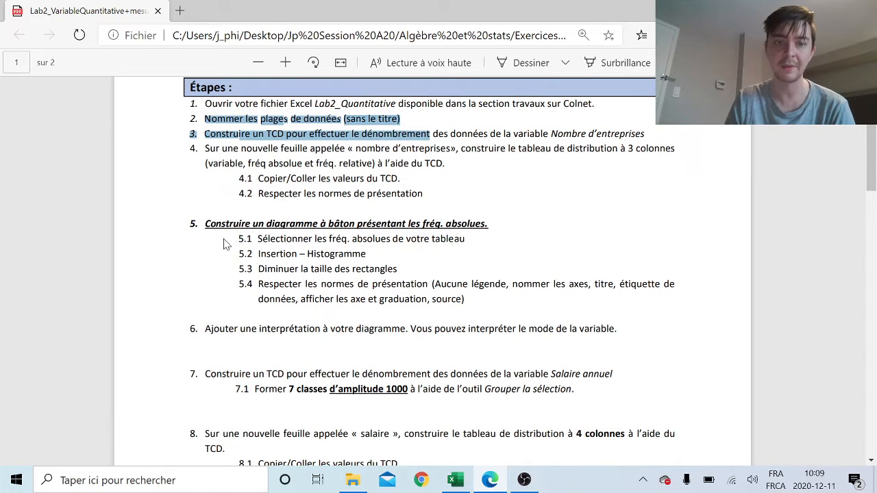
{"action": "left_click_drag", "start_coordinate": [204, 224], "coordinate": [537, 224]}
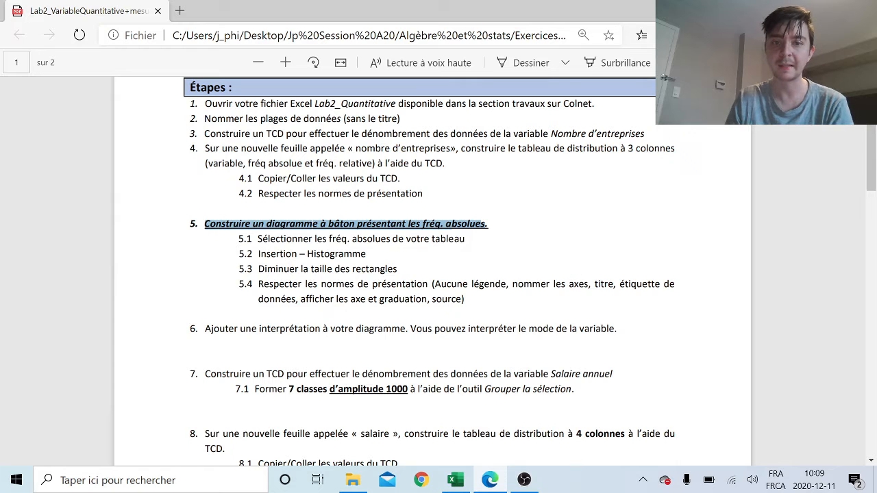
Switch back to Excel and insert a clustered column chart (Histogramme groupé) from B5:C10 on the Nombre d'entreprise sheet.
{"action": "left_click", "coordinate": [456, 481]}
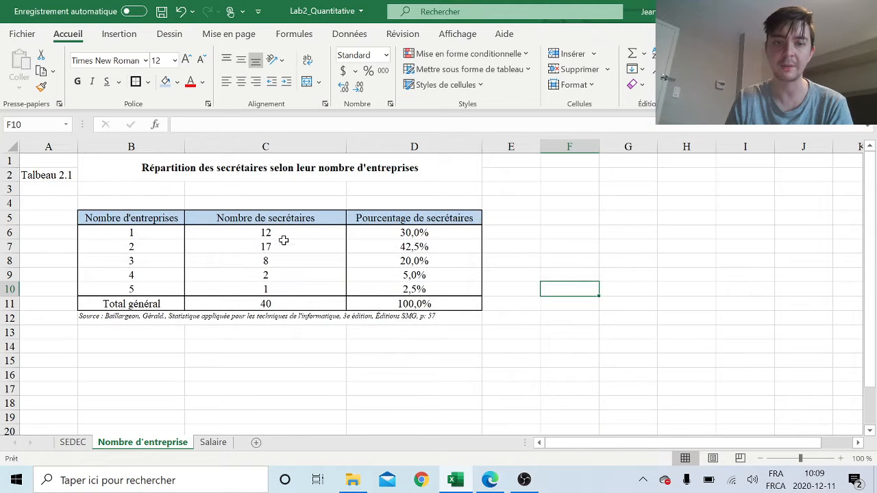
{"action": "left_click_drag", "start_coordinate": [285, 234], "coordinate": [294, 298]}
{"action": "left_click_drag", "start_coordinate": [131, 217], "coordinate": [283, 282]}
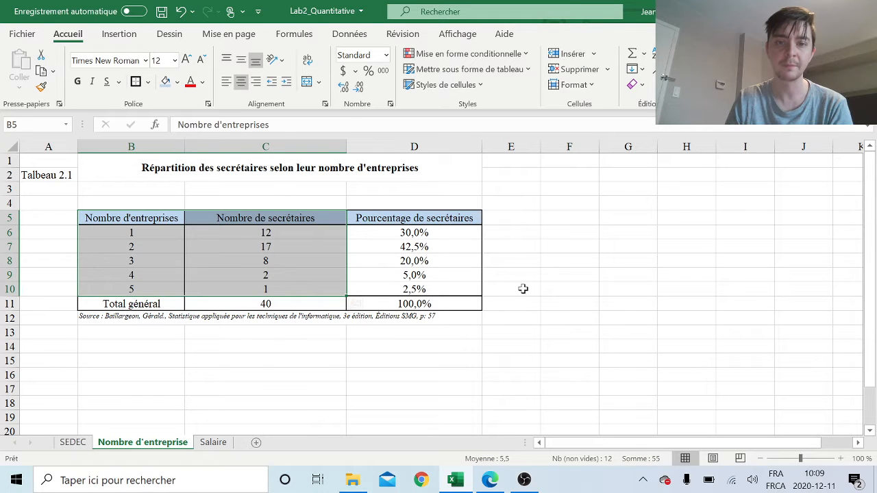
{"action": "left_click", "coordinate": [118, 34]}
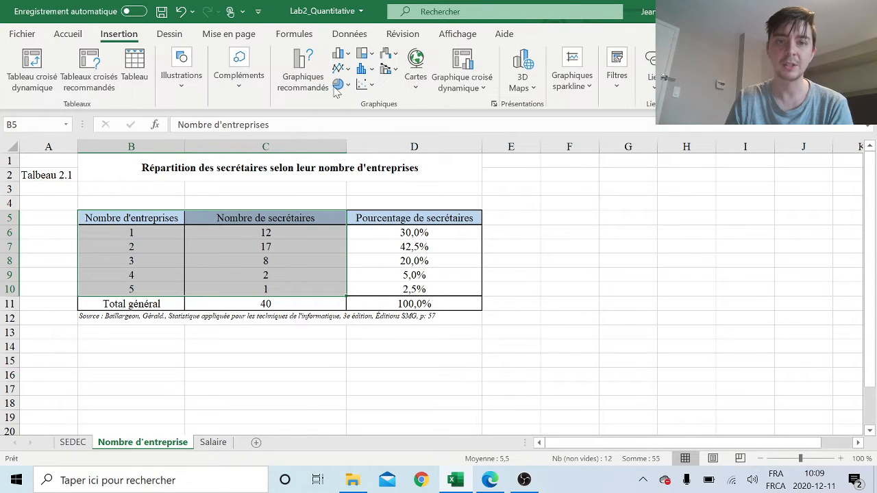
{"action": "left_click", "coordinate": [312, 75]}
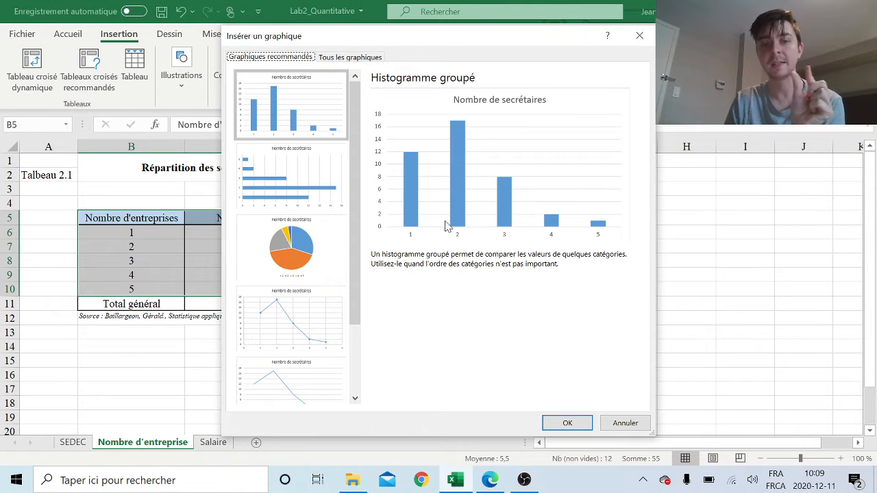
{"action": "left_click", "coordinate": [567, 423]}
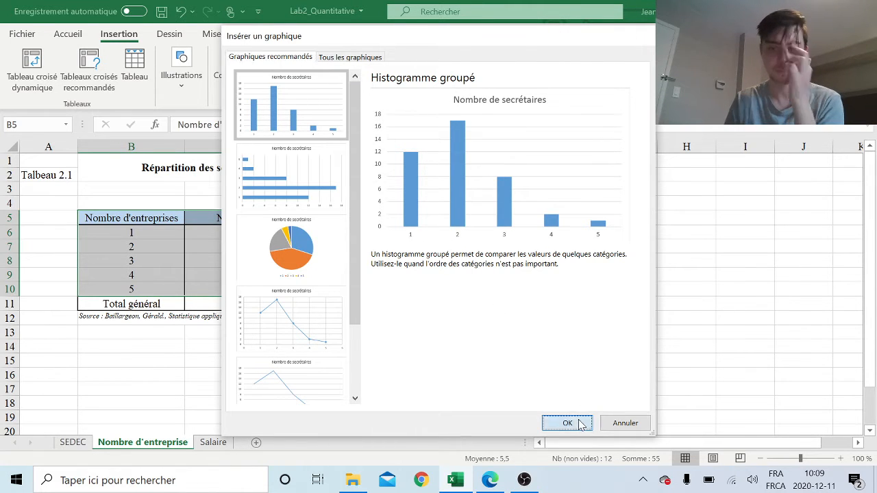
Move the new chart below the table so it starts at column B, row 14.
{"action": "left_click_drag", "start_coordinate": [557, 191], "coordinate": [360, 254]}
{"action": "scroll", "coordinate": [364, 243], "scroll_direction": "down", "scroll_amount": 1}
{"action": "left_click_drag", "start_coordinate": [361, 215], "coordinate": [357, 271]}
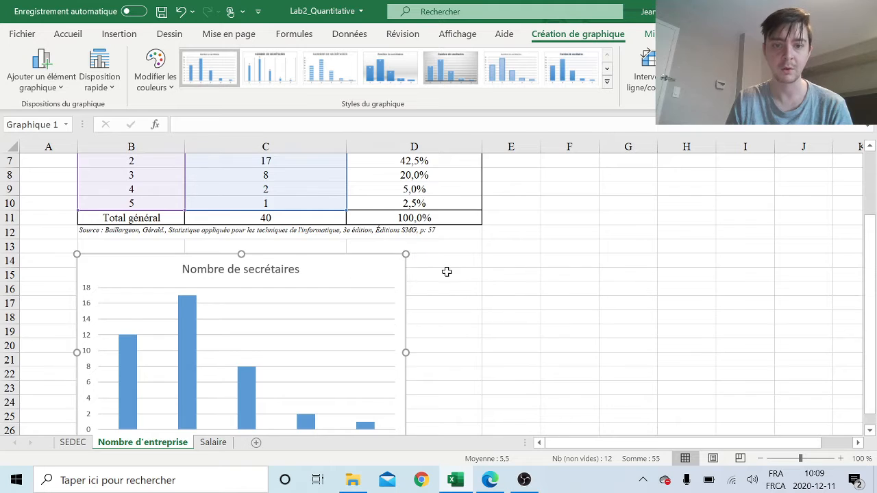
{"action": "scroll", "coordinate": [470, 276], "scroll_direction": "down", "scroll_amount": 2}
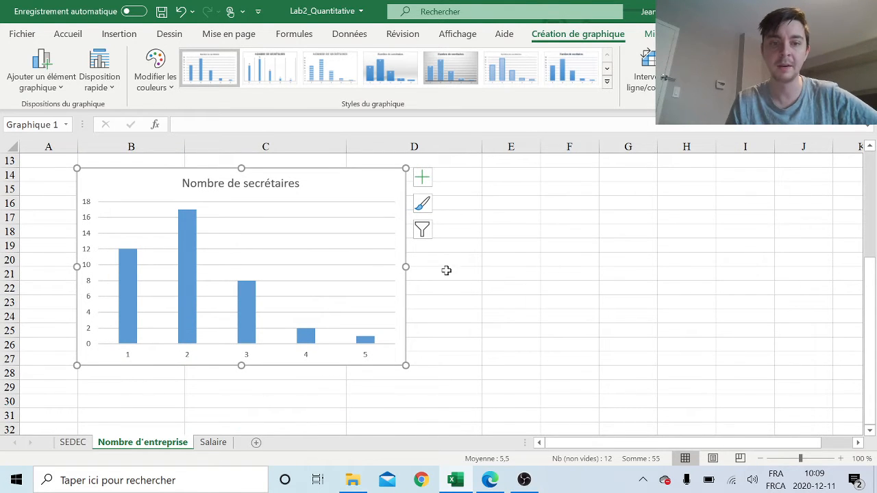
Copy the table's title text "Répartition des secrétaires selon leur nombre d'entreprises" from B1.
{"action": "scroll", "coordinate": [486, 267], "scroll_direction": "up", "scroll_amount": 2}
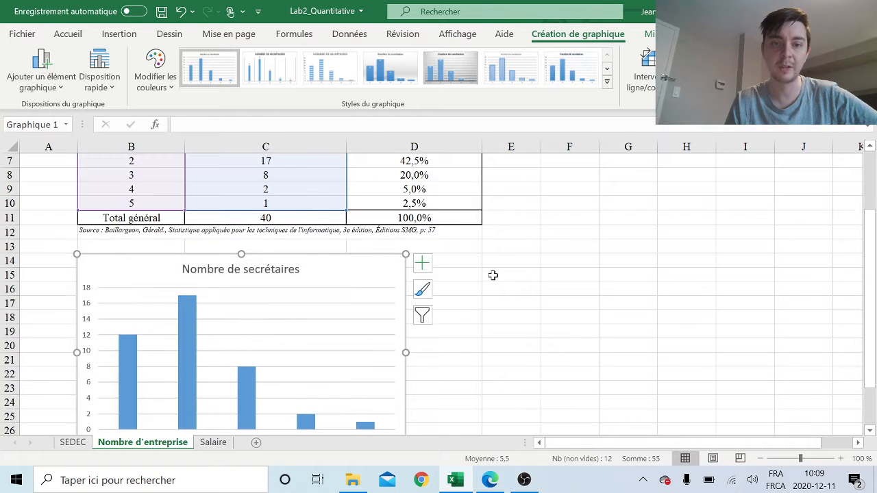
{"action": "scroll", "coordinate": [493, 274], "scroll_direction": "down", "scroll_amount": 1}
{"action": "scroll", "coordinate": [316, 235], "scroll_direction": "up", "scroll_amount": 2}
{"action": "scroll", "coordinate": [315, 236], "scroll_direction": "up", "scroll_amount": 1}
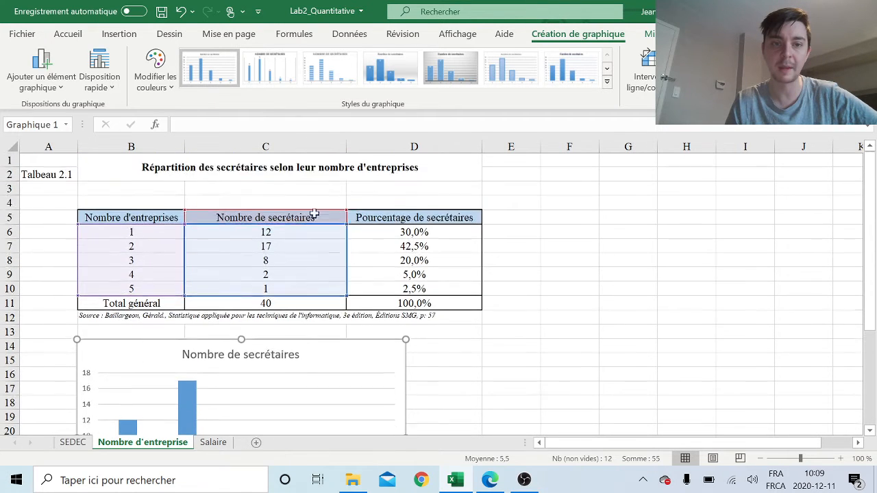
{"action": "left_click", "coordinate": [303, 171]}
{"action": "double_click", "coordinate": [439, 168]}
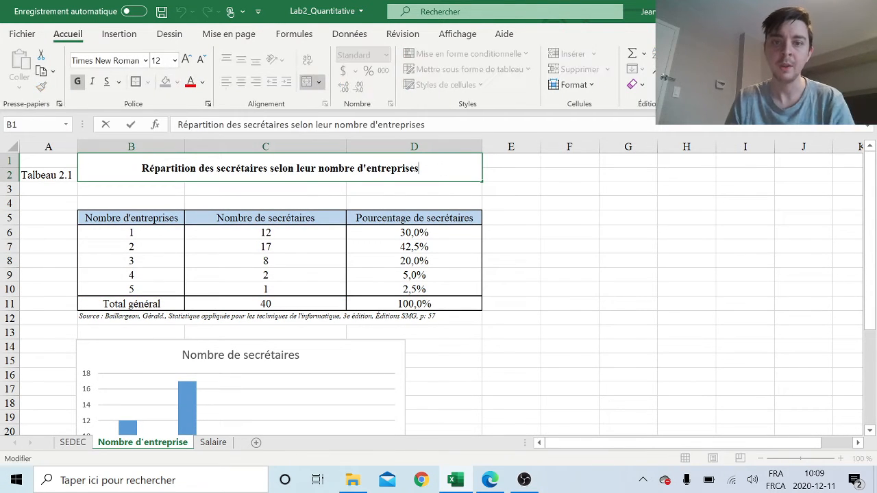
{"action": "left_click_drag", "start_coordinate": [439, 168], "coordinate": [142, 169]}
{"action": "key", "text": "ctrl+c"}
{"action": "left_click", "coordinate": [620, 274]}
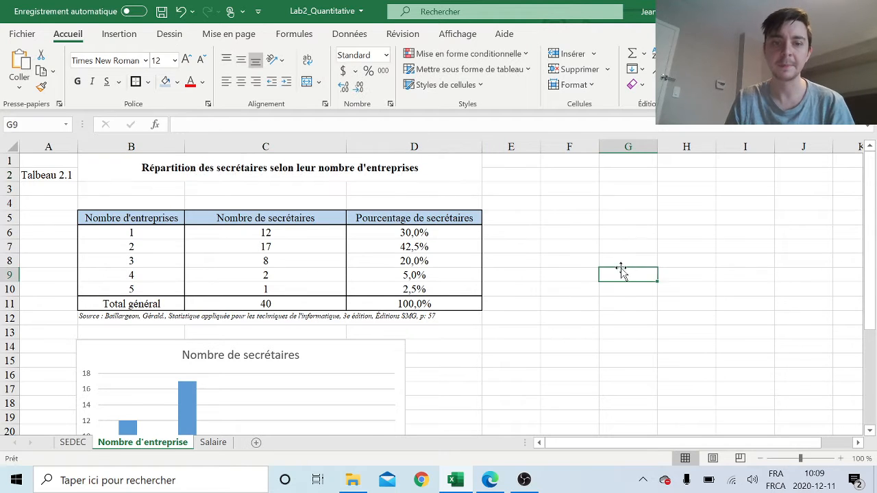
Replace the chart title with the copied text and extend it to "Répartition des secrétaires selon leur nombre d'entreprises travaillées".
{"action": "scroll", "coordinate": [202, 222], "scroll_direction": "down", "scroll_amount": 2}
{"action": "left_click", "coordinate": [216, 271]}
{"action": "left_click", "coordinate": [281, 269]}
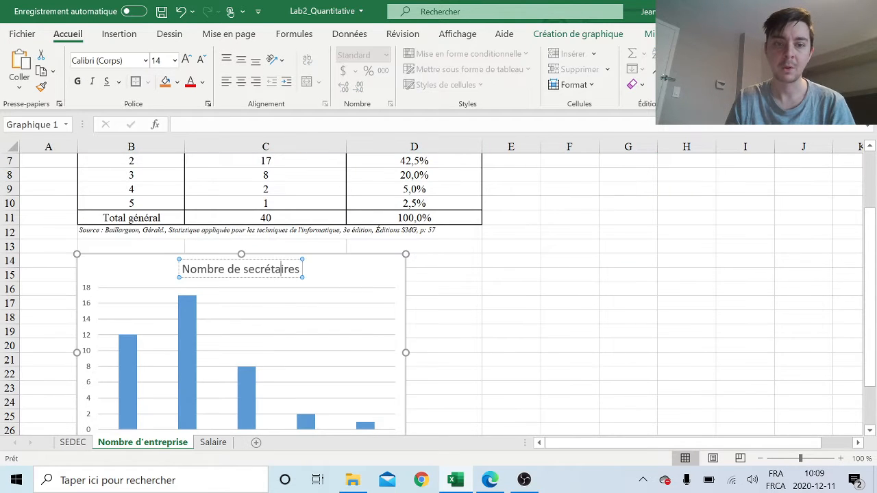
{"action": "left_click_drag", "start_coordinate": [301, 269], "coordinate": [181, 270]}
{"action": "key", "text": "ctrl+v"}
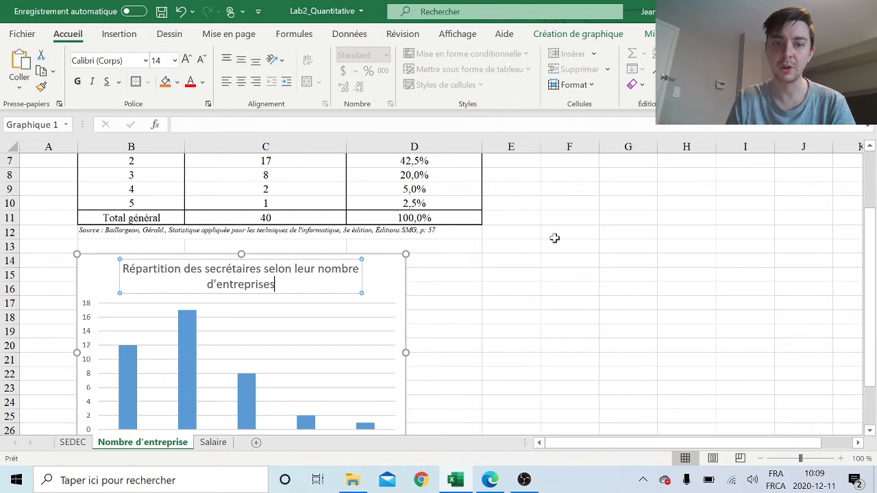
{"action": "scroll", "coordinate": [554, 237], "scroll_direction": "down", "scroll_amount": 1}
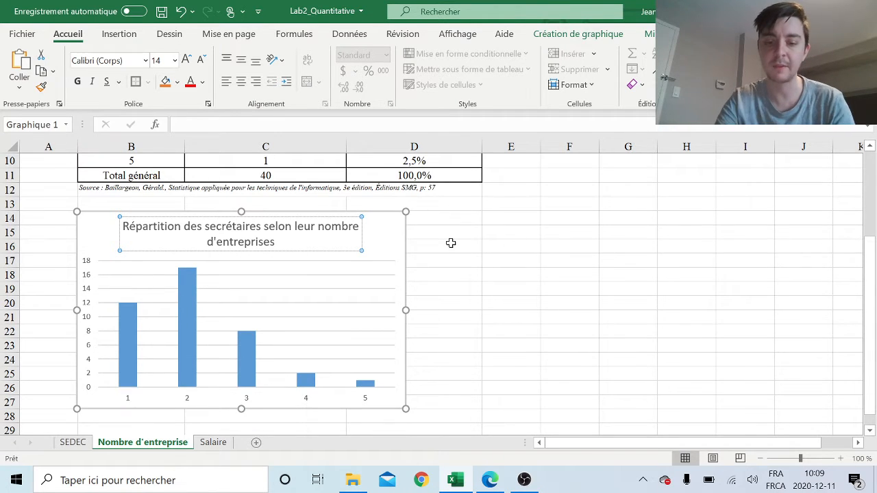
{"action": "type", "text": "travaillée"}
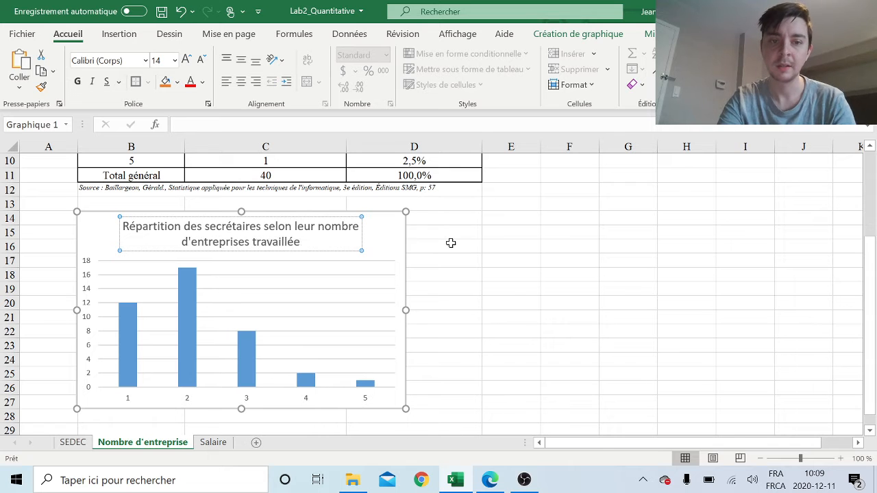
{"action": "type", "text": "s"}
{"action": "left_click", "coordinate": [583, 259]}
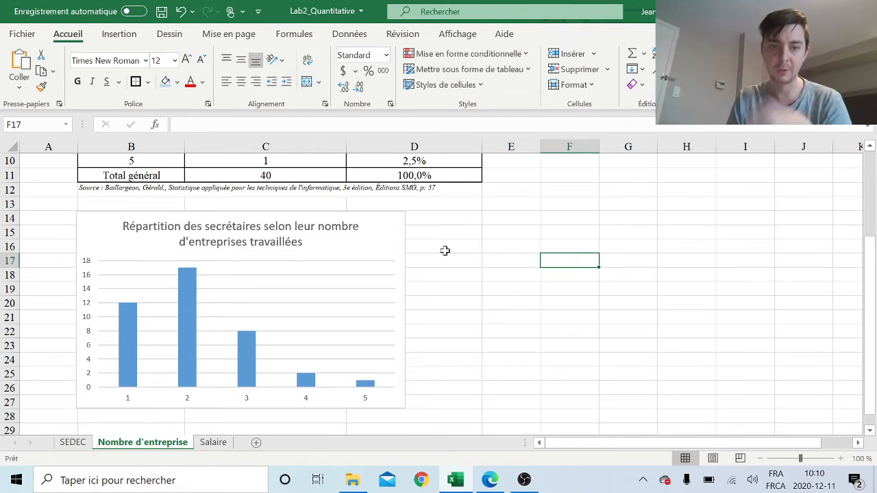
Add axis titles (Titres des axes) to the column chart.
{"action": "scroll", "coordinate": [445, 251], "scroll_direction": "down", "scroll_amount": 1}
{"action": "left_click", "coordinate": [381, 251]}
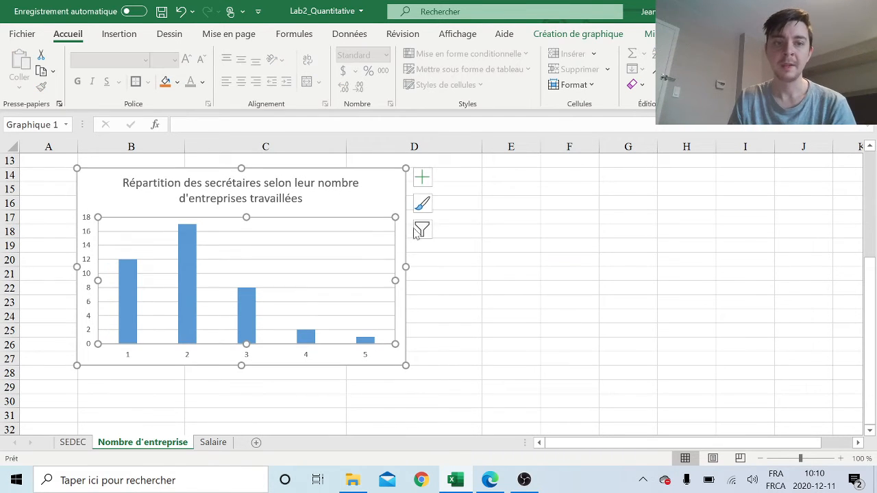
{"action": "left_click", "coordinate": [422, 177]}
{"action": "left_click", "coordinate": [452, 212]}
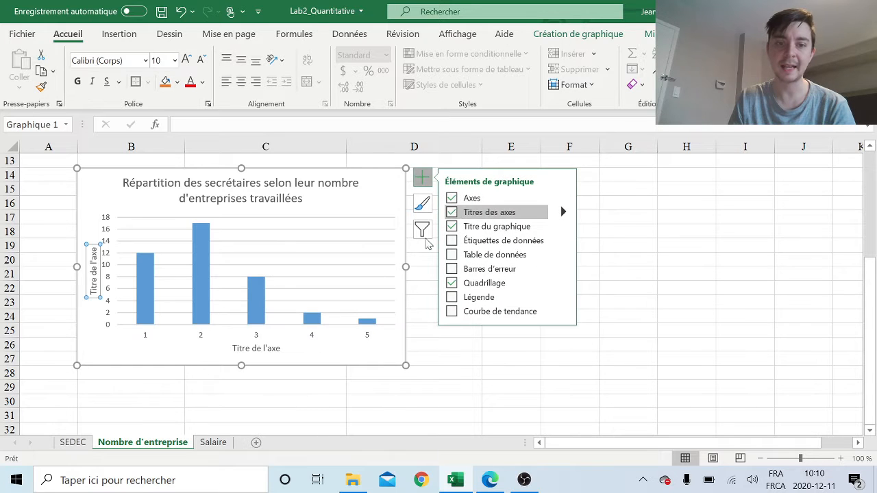
Title the horizontal axis "Le nombre d'entreprises" and center that title beneath the plot area.
{"action": "double_click", "coordinate": [257, 348]}
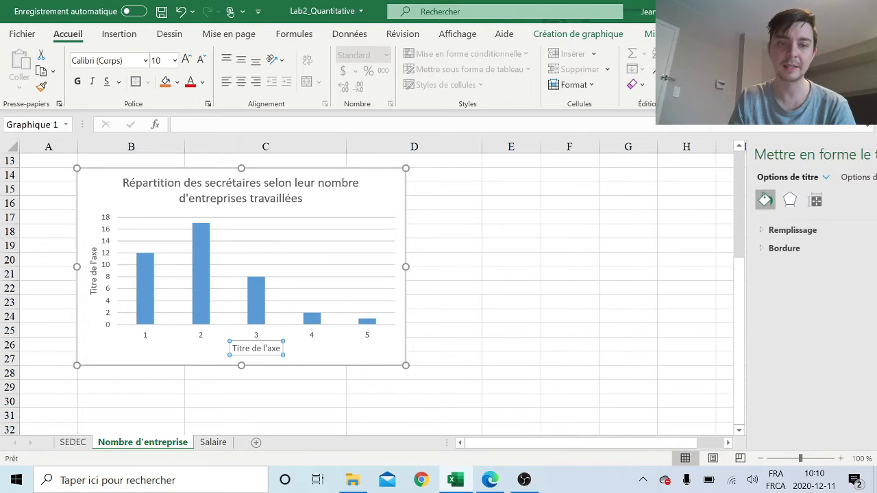
{"action": "left_click_drag", "start_coordinate": [234, 348], "coordinate": [293, 351]}
{"action": "type", "text": "Le n"}
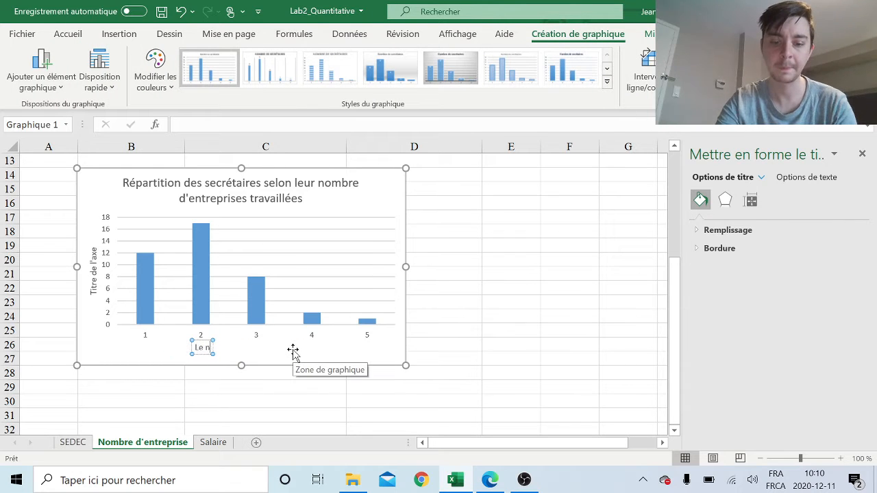
{"action": "type", "text": "ombre d'entreprisess"}
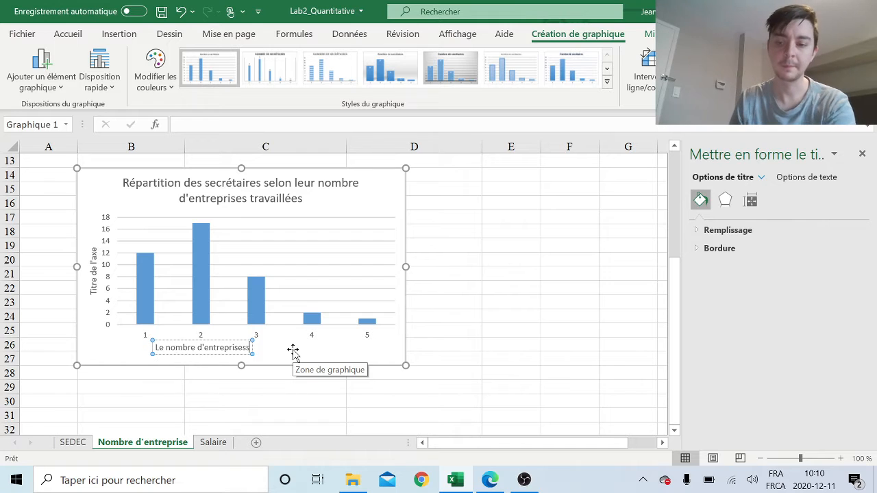
{"action": "key", "text": "BackSpace"}
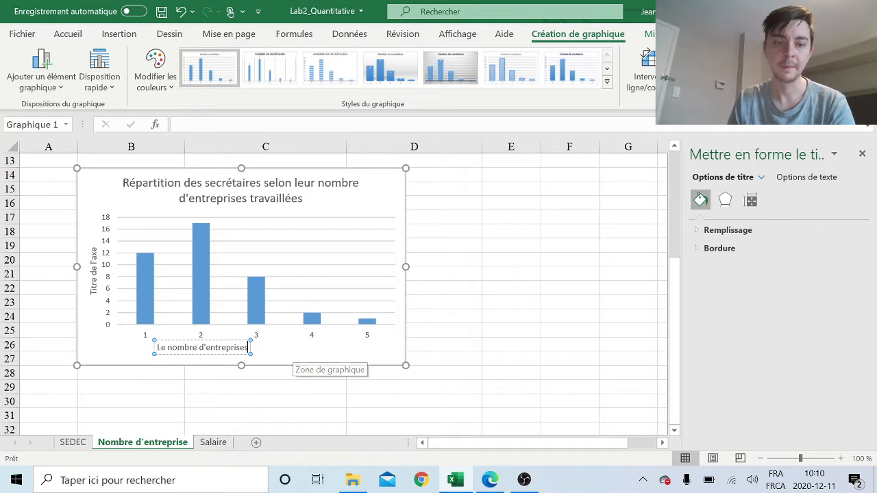
{"action": "left_click_drag", "start_coordinate": [233, 345], "coordinate": [288, 343]}
Title the chart's vertical axis "Le nombre de secrétaires".
{"action": "left_click", "coordinate": [93, 290]}
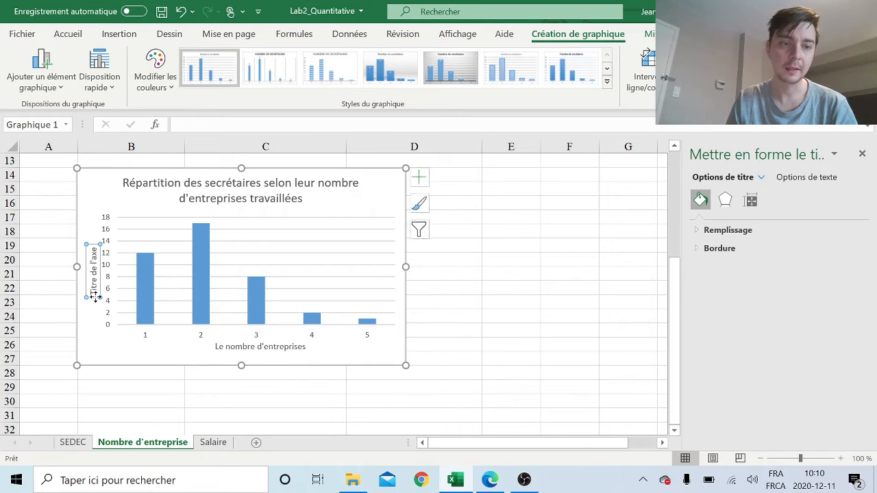
{"action": "left_click_drag", "start_coordinate": [92, 292], "coordinate": [161, 255]}
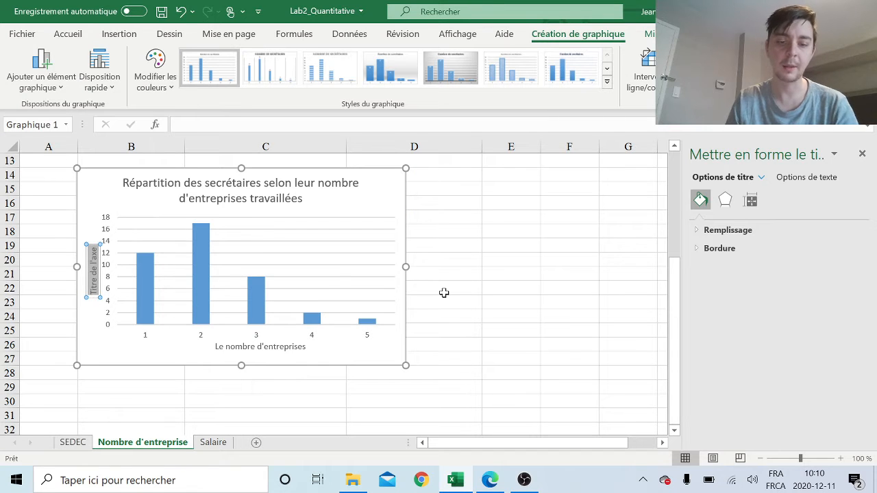
{"action": "type", "text": "Le nombre"}
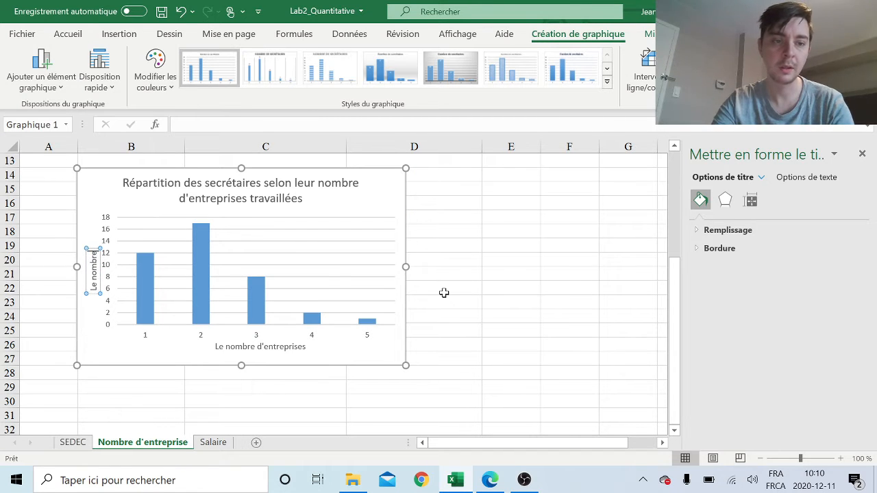
{"action": "type", "text": " de secré"}
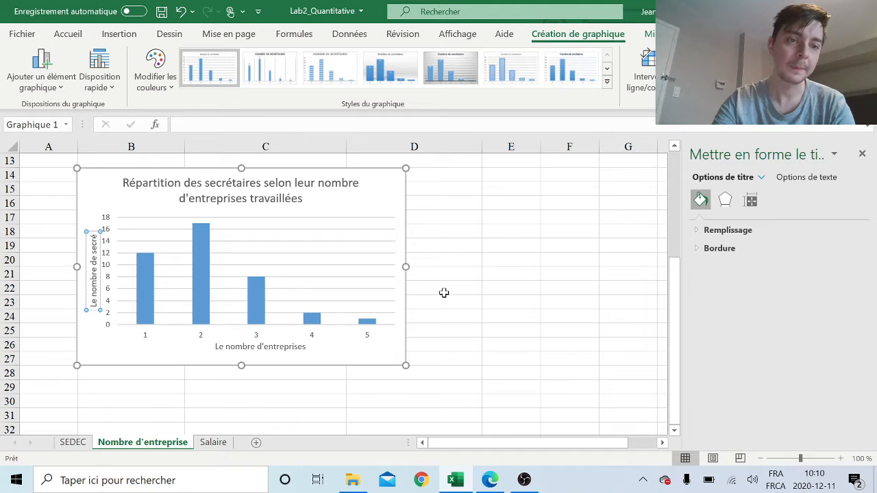
{"action": "type", "text": "taires"}
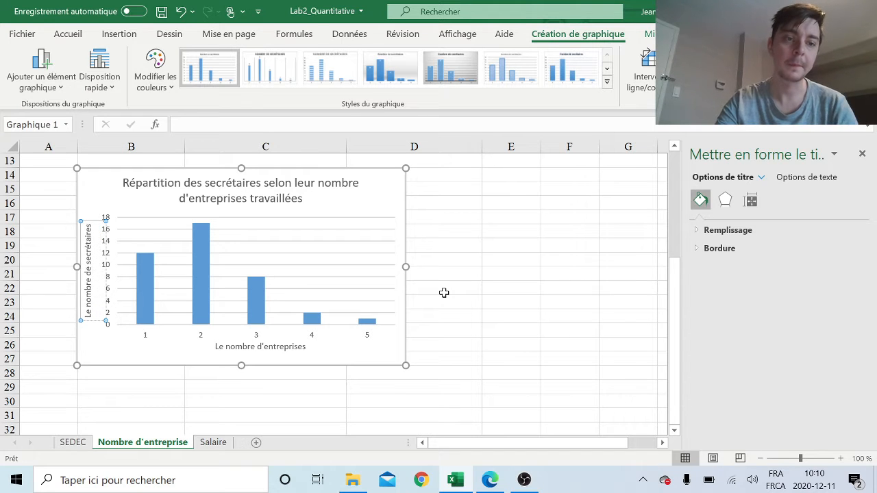
{"action": "left_click", "coordinate": [531, 272]}
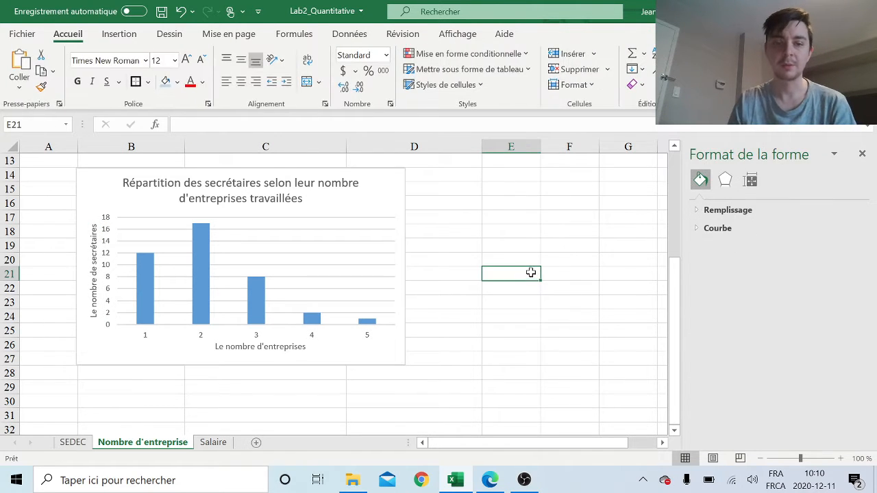
Copy the source citation from B12 into B28 directly below the chart.
{"action": "scroll", "coordinate": [507, 219], "scroll_direction": "up", "scroll_amount": 2}
{"action": "scroll", "coordinate": [523, 233], "scroll_direction": "down", "scroll_amount": 1}
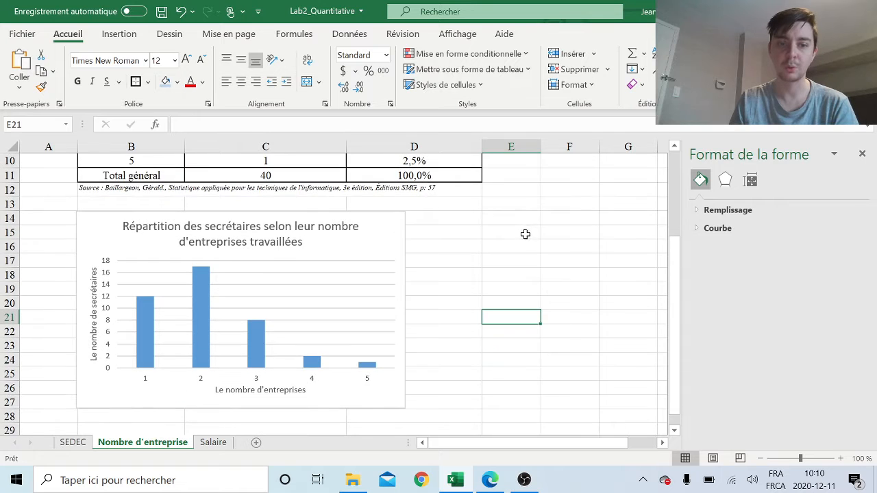
{"action": "scroll", "coordinate": [549, 258], "scroll_direction": "down", "scroll_amount": 1}
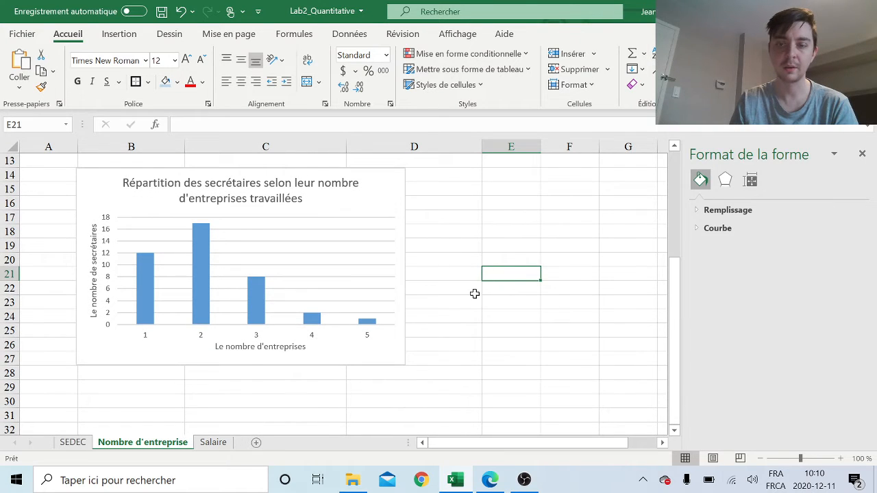
{"action": "scroll", "coordinate": [479, 329], "scroll_direction": "up", "scroll_amount": 1}
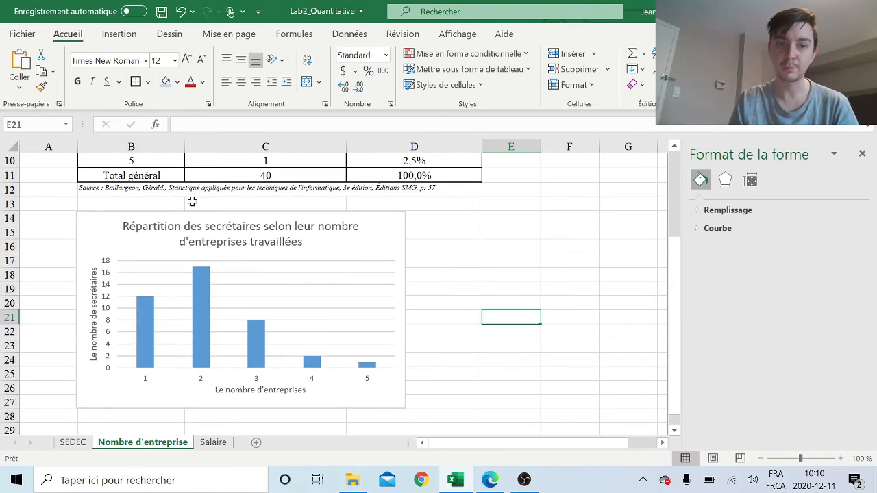
{"action": "left_click", "coordinate": [196, 190]}
{"action": "left_click", "coordinate": [109, 191]}
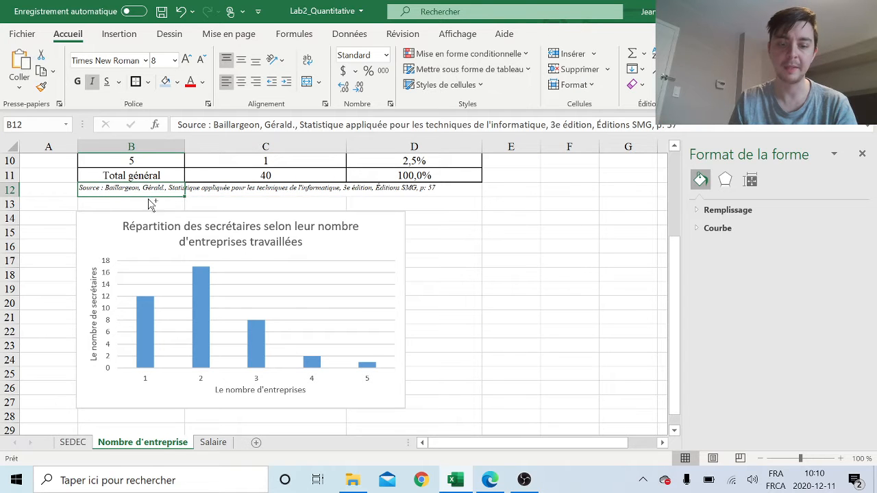
{"action": "key", "text": "ctrl+c"}
{"action": "scroll", "coordinate": [151, 342], "scroll_direction": "down", "scroll_amount": 1}
{"action": "left_click", "coordinate": [139, 372]}
{"action": "key", "text": "ctrl+v"}
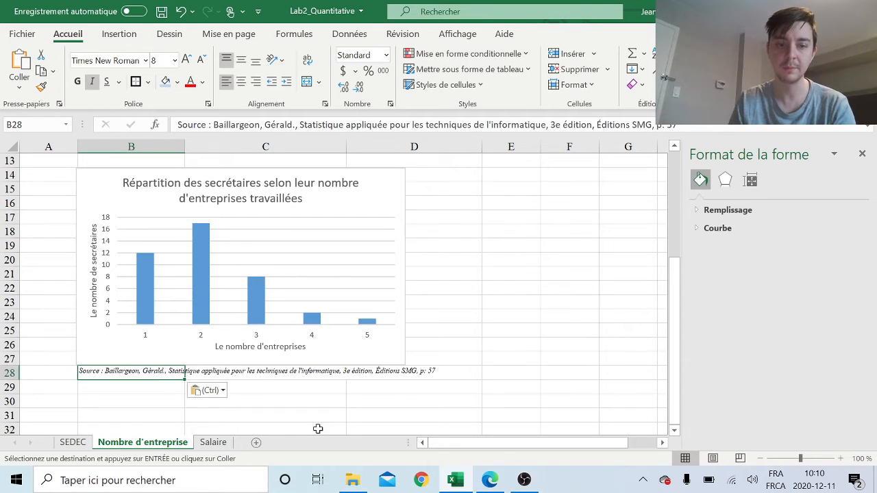
{"action": "left_click", "coordinate": [473, 402]}
Label the chart "Figure 2.1" in cell A15.
{"action": "scroll", "coordinate": [524, 393], "scroll_direction": "up", "scroll_amount": 1}
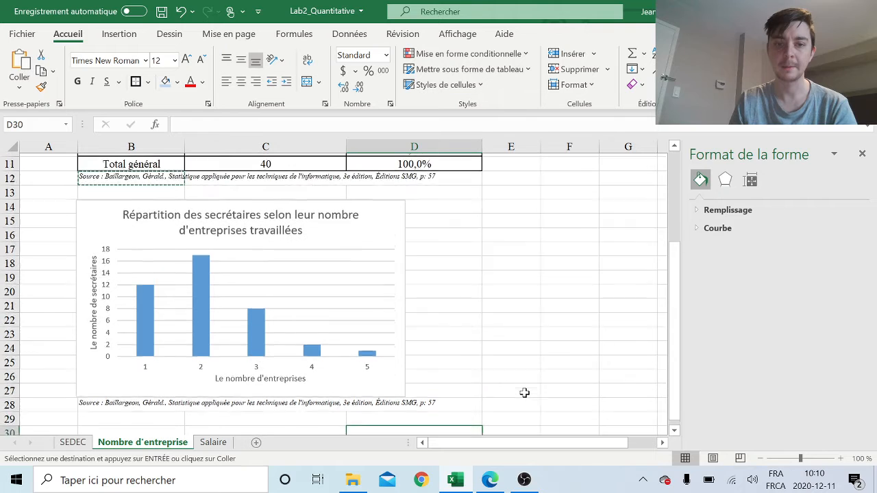
{"action": "left_click", "coordinate": [63, 230]}
{"action": "type", "text": "Fig"}
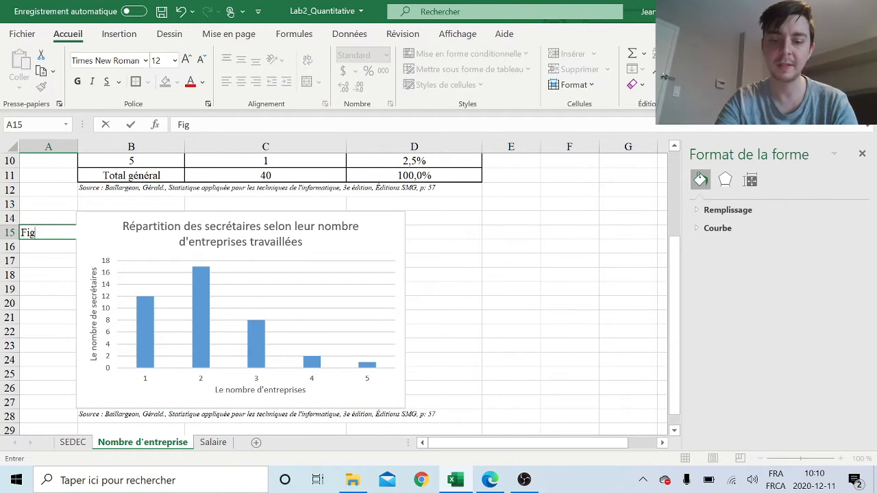
{"action": "type", "text": "ure 2.1"}
{"action": "key", "text": "Return"}
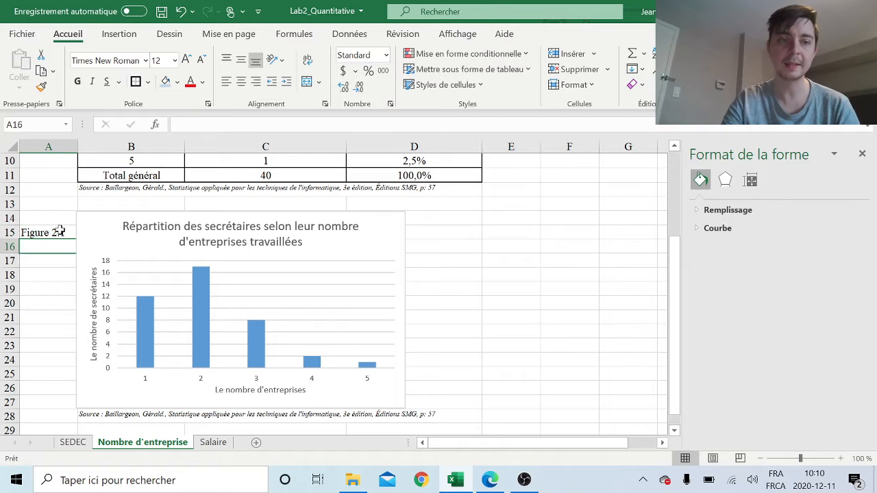
{"action": "scroll", "coordinate": [526, 351], "scroll_direction": "up", "scroll_amount": 3}
{"action": "scroll", "coordinate": [534, 348], "scroll_direction": "down", "scroll_amount": 3}
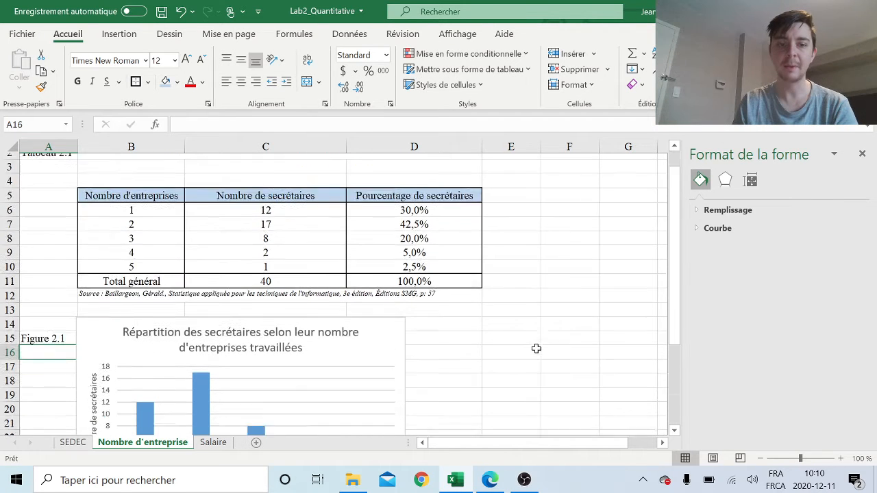
{"action": "left_click", "coordinate": [208, 336]}
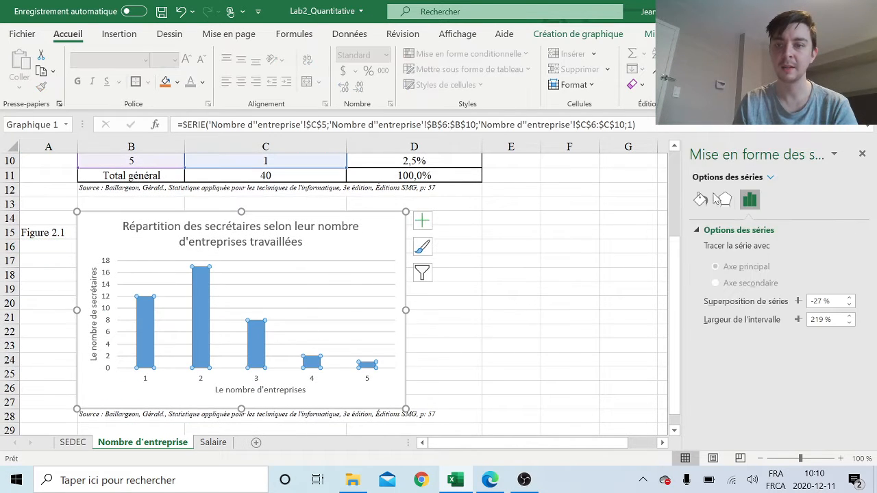
{"action": "left_click", "coordinate": [700, 198]}
{"action": "left_click", "coordinate": [728, 230]}
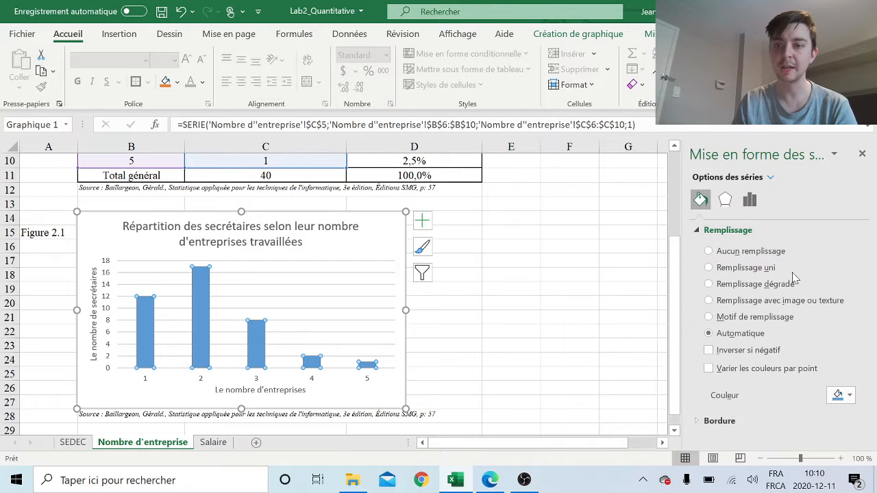
{"action": "left_click", "coordinate": [841, 395]}
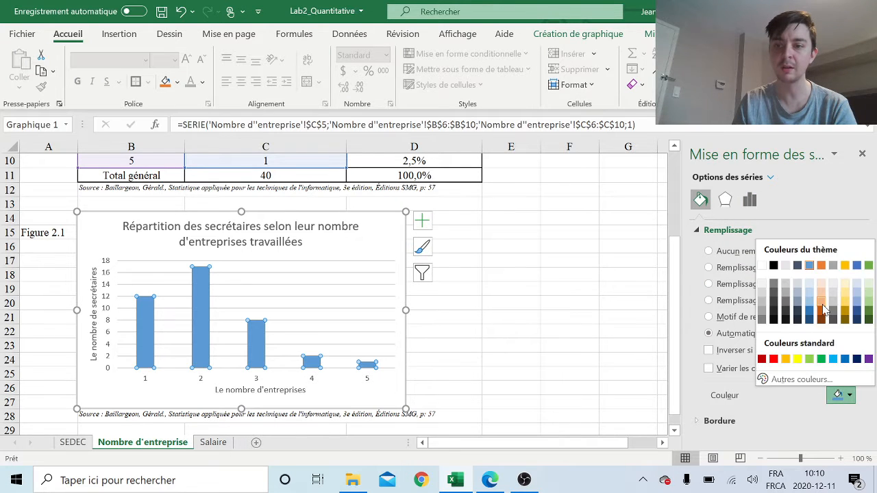
{"action": "left_click", "coordinate": [689, 314]}
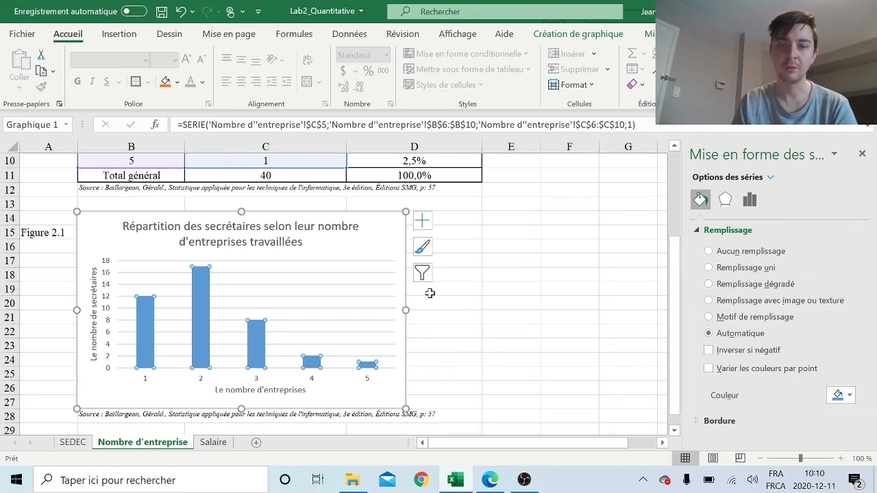
Apply the Style 5 chart style to the secretaries column chart to give it data labels and a grey gradient background.
{"action": "left_click", "coordinate": [351, 248]}
{"action": "left_click", "coordinate": [426, 229]}
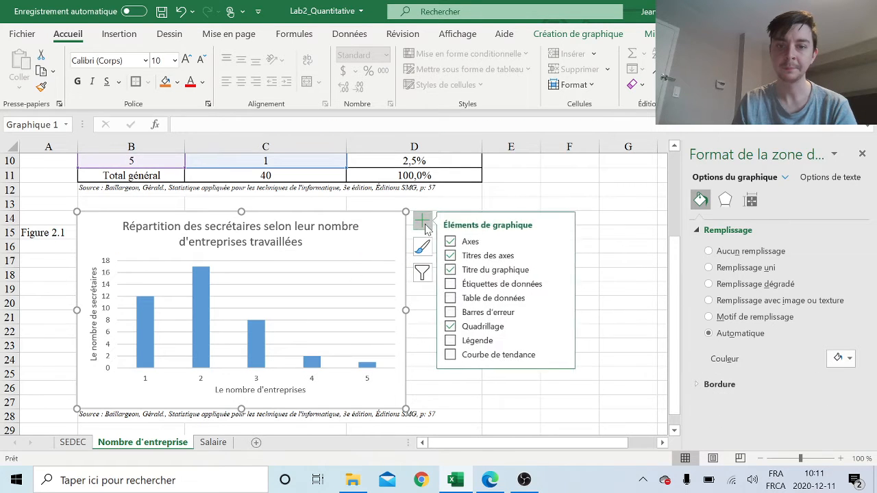
{"action": "left_click", "coordinate": [421, 275]}
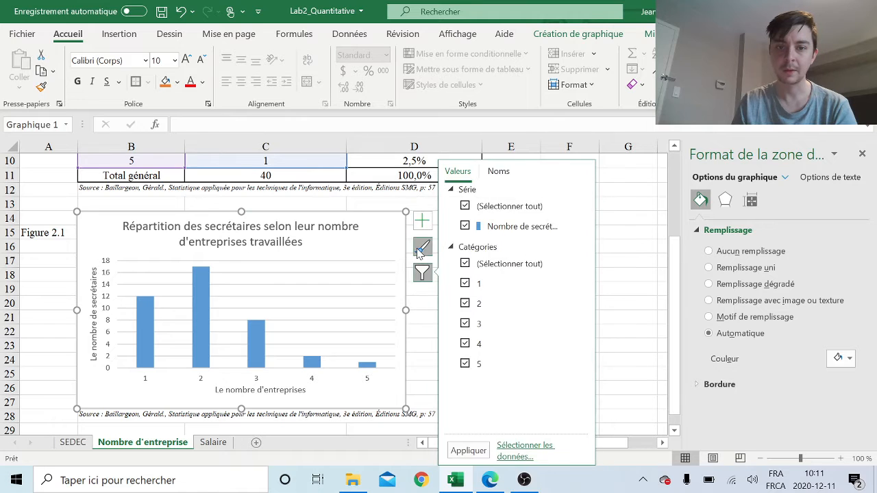
{"action": "left_click", "coordinate": [422, 247]}
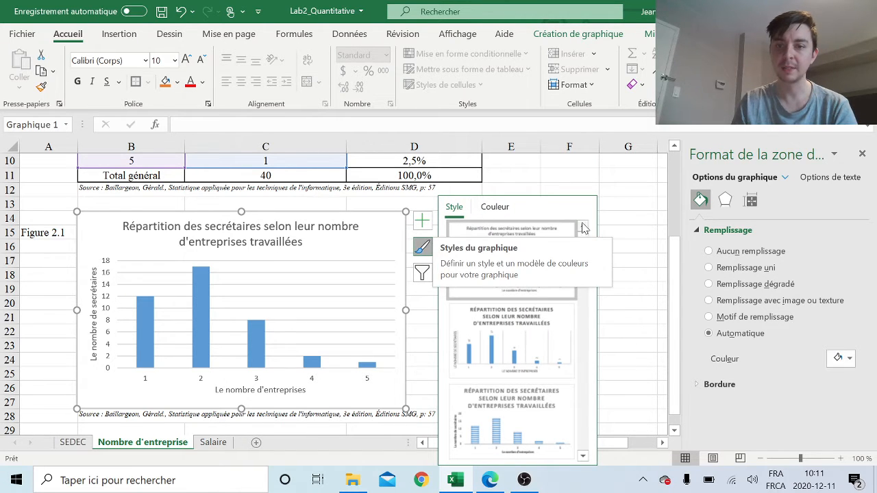
{"action": "mouse_move", "coordinate": [583, 229]}
{"action": "left_mouse_down"}
{"action": "mouse_move", "coordinate": [607, 438]}
{"action": "mouse_move", "coordinate": [597, 439]}
{"action": "mouse_move", "coordinate": [583, 322]}
{"action": "mouse_move", "coordinate": [587, 234]}
{"action": "left_mouse_up"}
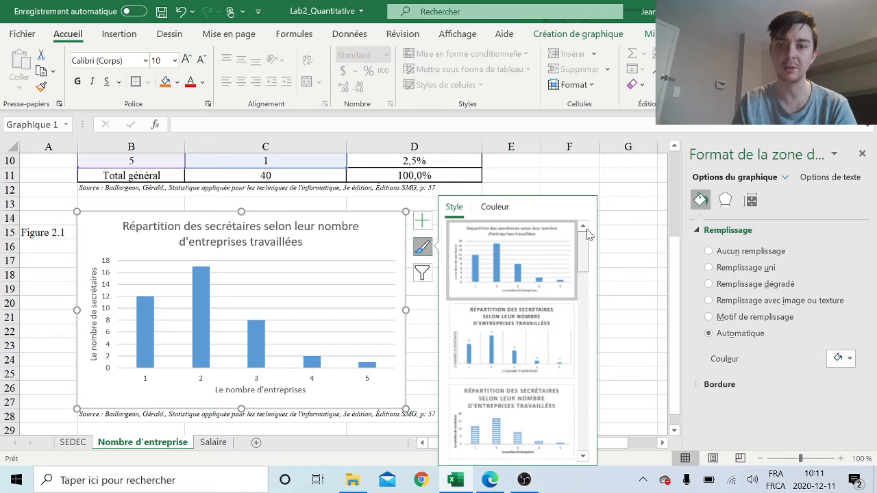
{"action": "scroll", "coordinate": [585, 272], "scroll_direction": "down", "scroll_amount": 3}
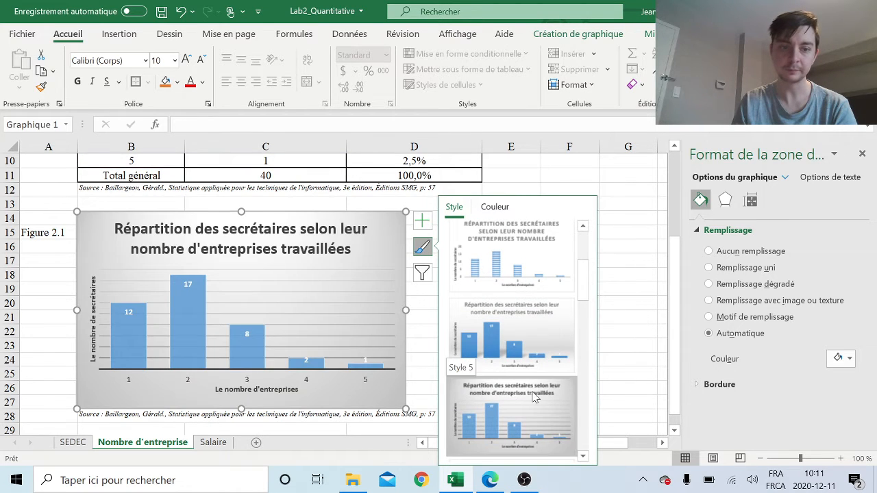
{"action": "left_click", "coordinate": [535, 399]}
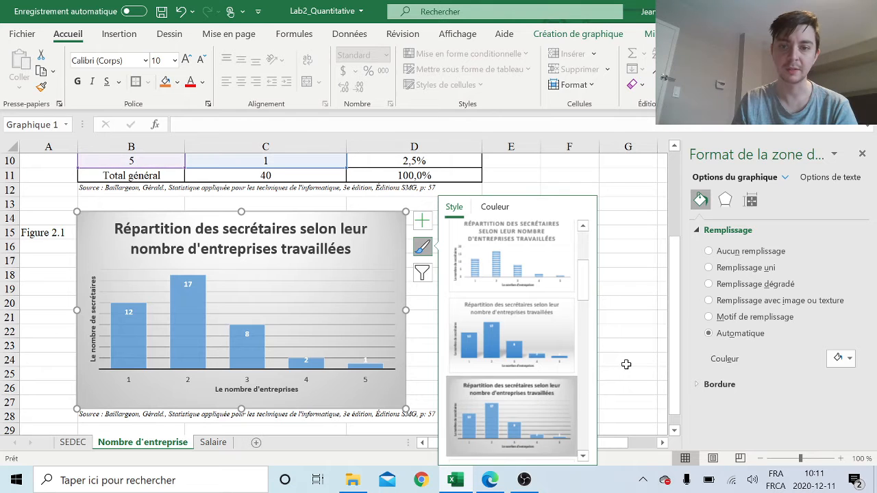
{"action": "left_click", "coordinate": [624, 362]}
{"action": "scroll", "coordinate": [205, 354], "scroll_direction": "down", "scroll_amount": 1}
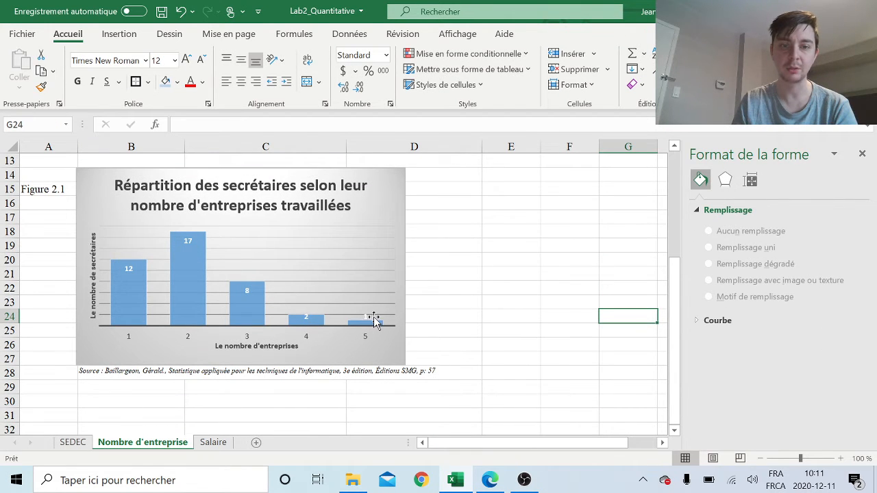
{"action": "scroll", "coordinate": [505, 304], "scroll_direction": "up", "scroll_amount": 2}
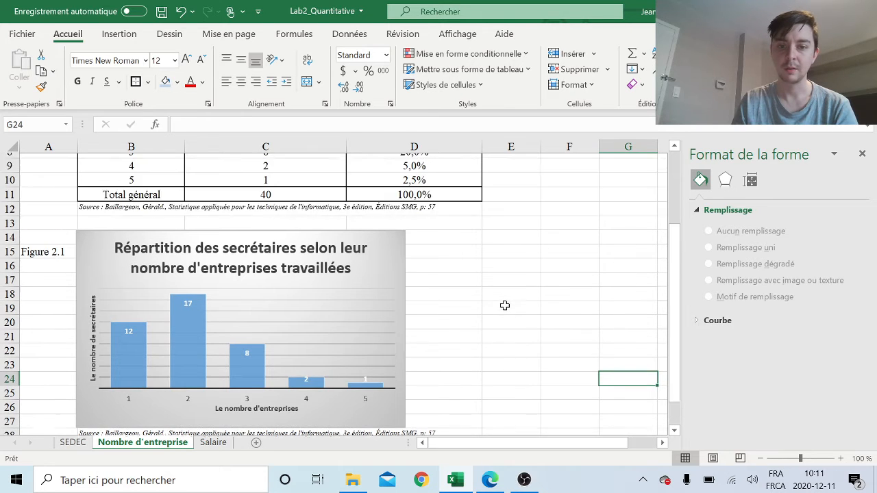
{"action": "scroll", "coordinate": [504, 308], "scroll_direction": "up", "scroll_amount": 2}
{"action": "scroll", "coordinate": [503, 309], "scroll_direction": "down", "scroll_amount": 2}
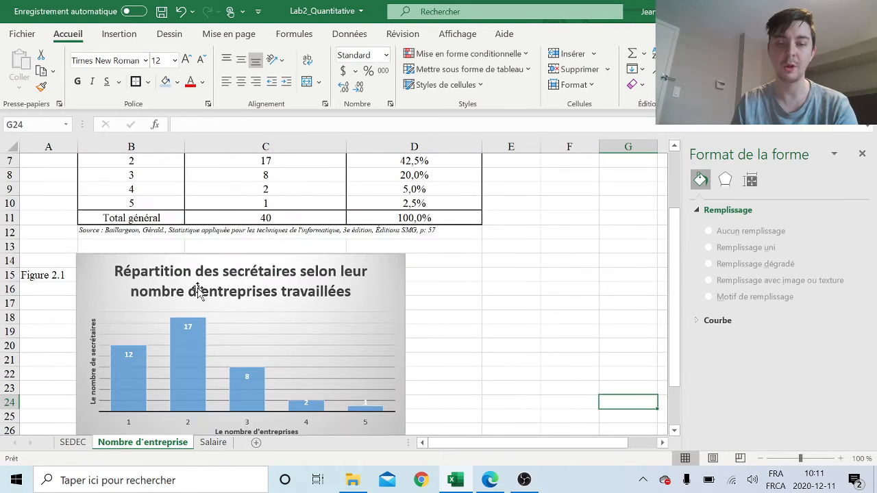
{"action": "scroll", "coordinate": [516, 398], "scroll_direction": "down", "scroll_amount": 1}
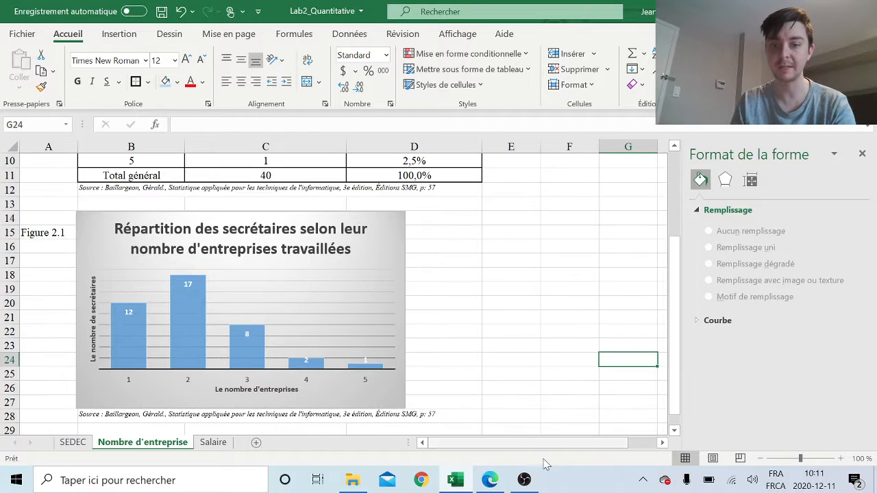
Switch to the lab PDF in Edge and read the presentation norms in item 5.4 and the interpretation instruction in item 6.
{"action": "left_click", "coordinate": [497, 483]}
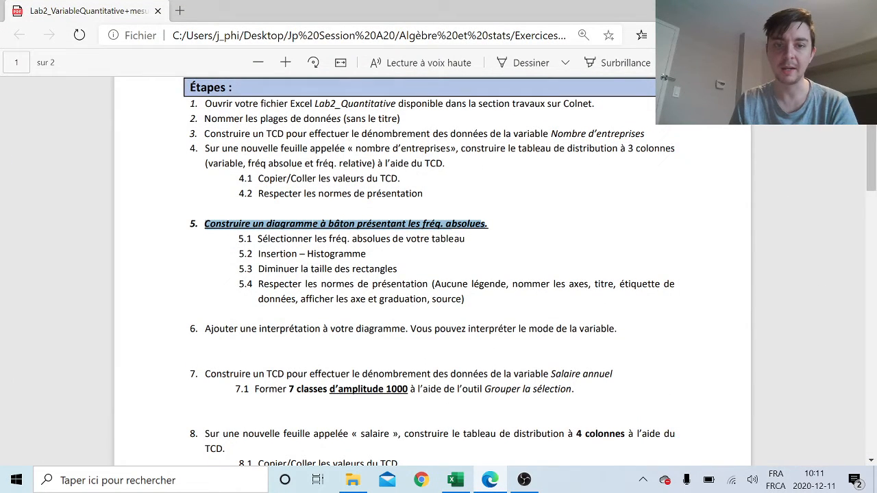
{"action": "scroll", "coordinate": [432, 274], "scroll_direction": "down", "scroll_amount": 2}
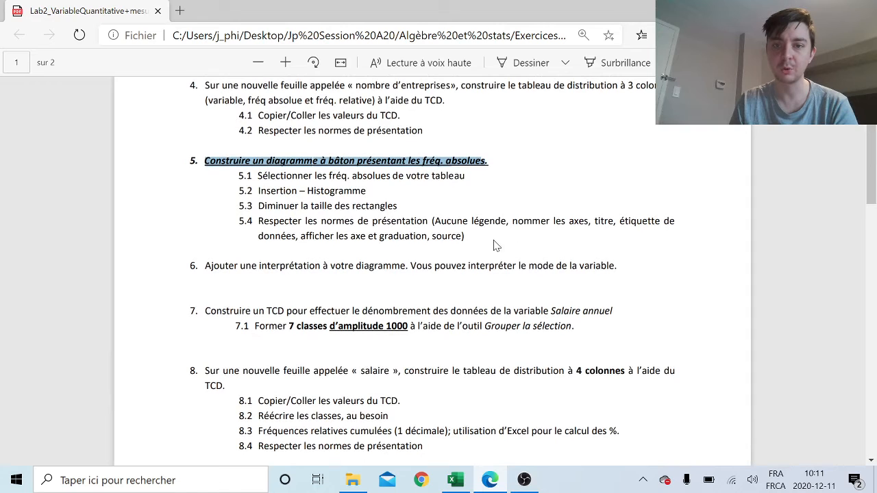
{"action": "left_click_drag", "start_coordinate": [547, 220], "coordinate": [675, 221]}
{"action": "left_click_drag", "start_coordinate": [305, 236], "coordinate": [422, 236]}
{"action": "left_click_drag", "start_coordinate": [529, 265], "coordinate": [537, 266]}
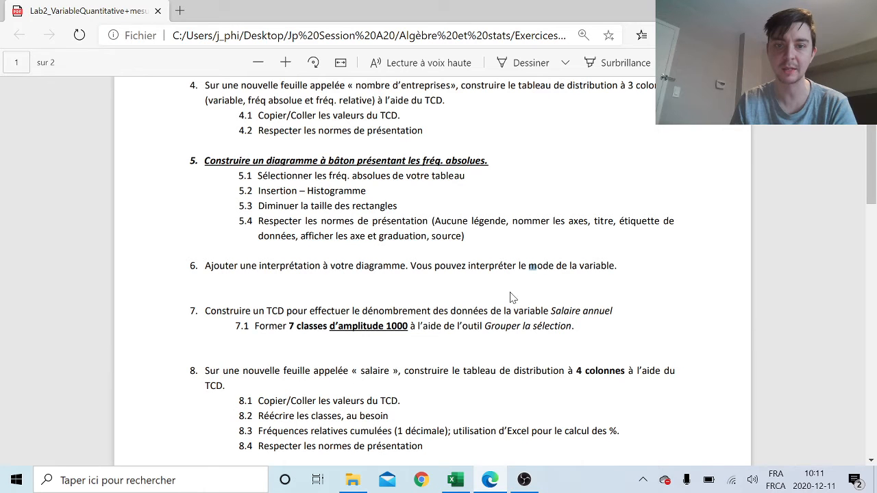
{"action": "scroll", "coordinate": [498, 299], "scroll_direction": "down", "scroll_amount": 1}
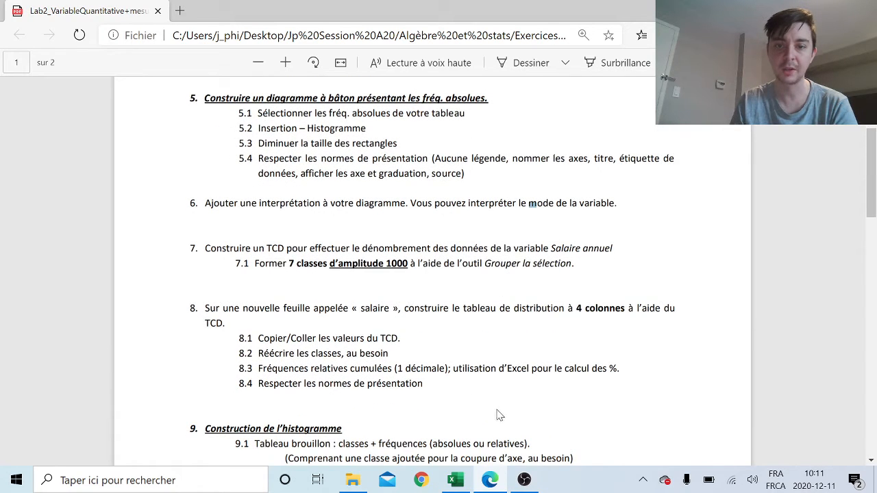
{"action": "scroll", "coordinate": [432, 274], "scroll_direction": "down", "scroll_amount": 1}
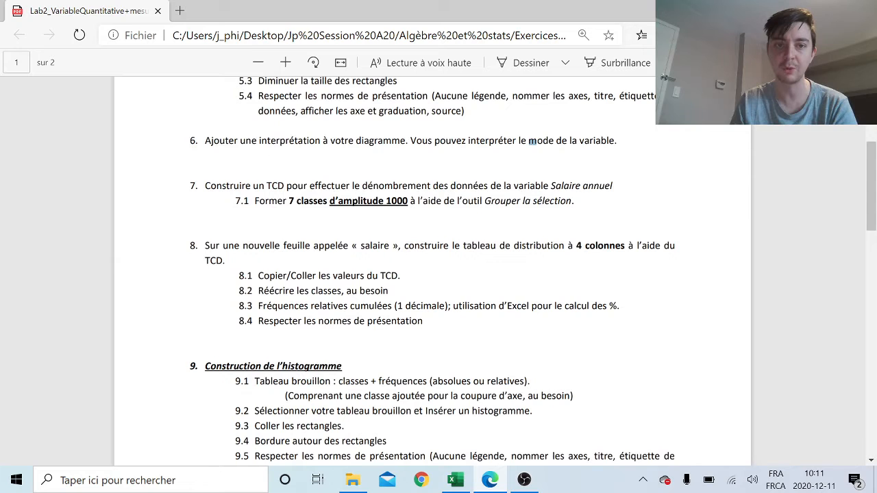
{"action": "left_click_drag", "start_coordinate": [212, 140], "coordinate": [614, 141]}
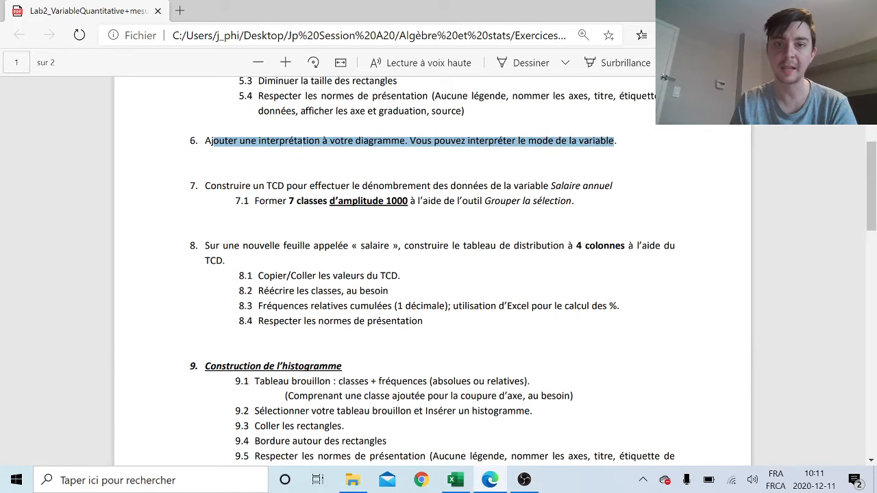
Return to Excel, merge and center cells B30:D31 below the chart's source line, and center the block vertically.
{"action": "left_click", "coordinate": [456, 479]}
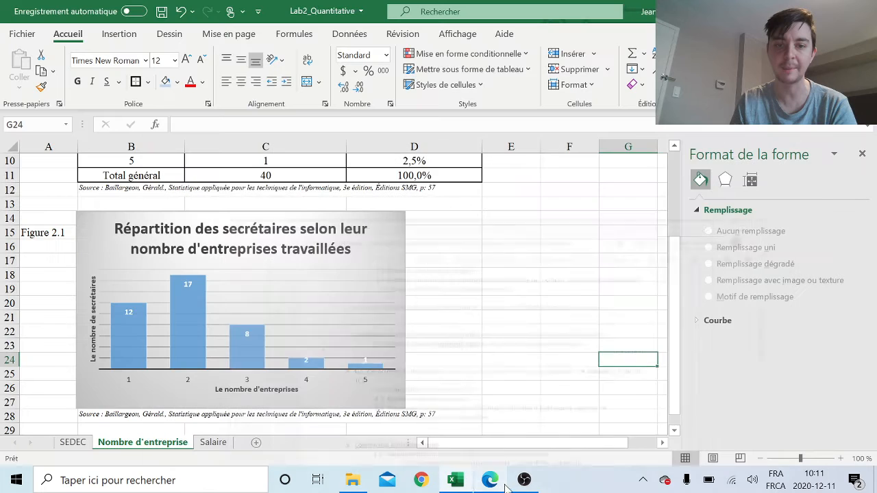
{"action": "scroll", "coordinate": [424, 291], "scroll_direction": "down", "scroll_amount": 1}
{"action": "left_click", "coordinate": [121, 401]}
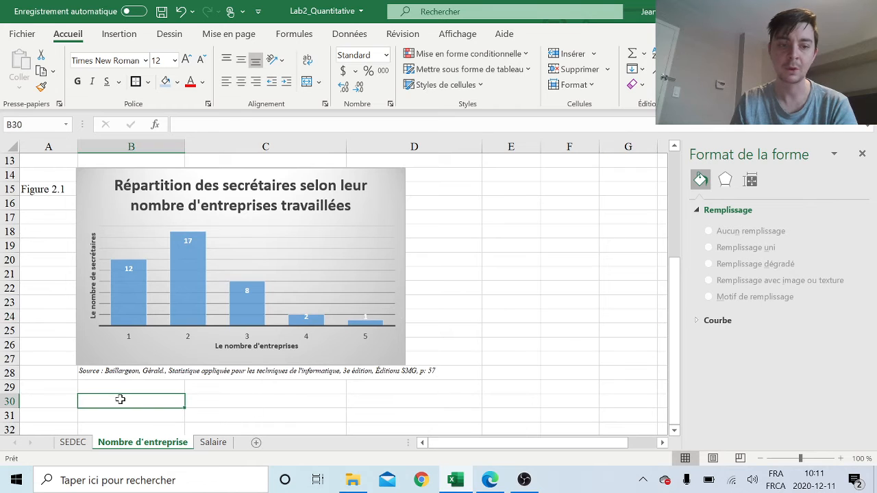
{"action": "left_click_drag", "start_coordinate": [120, 400], "coordinate": [411, 415]}
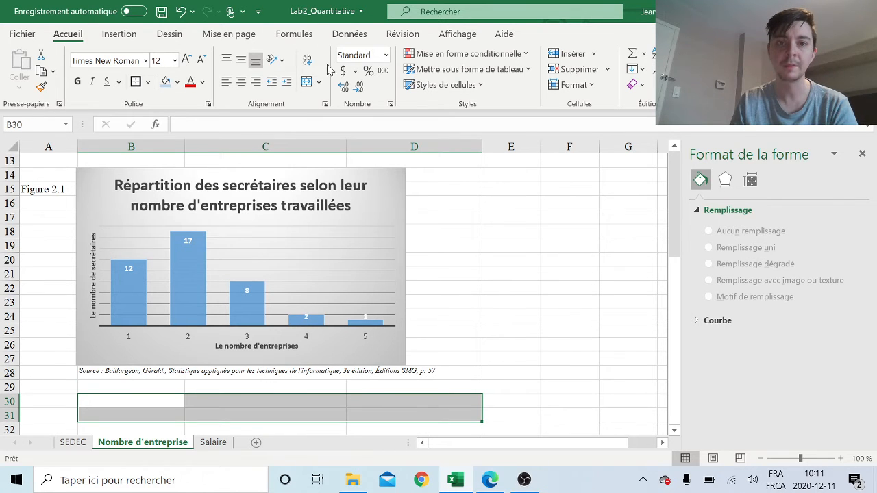
{"action": "left_click", "coordinate": [307, 81]}
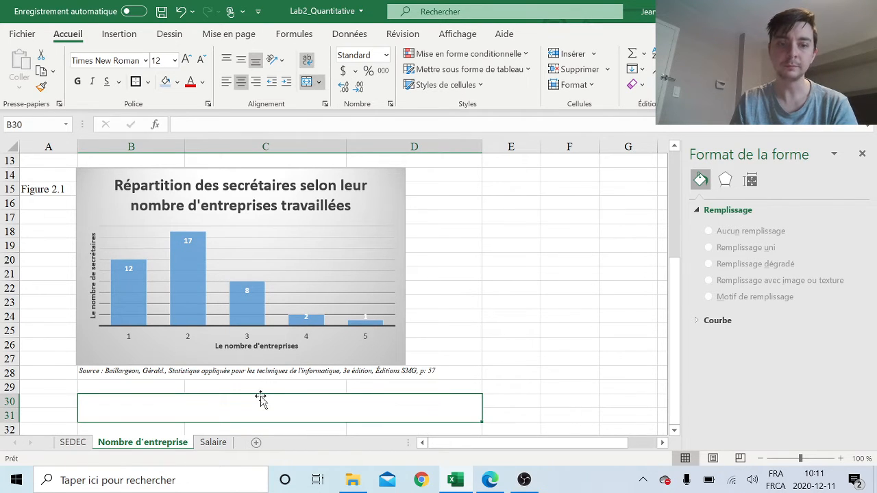
{"action": "left_click", "coordinate": [240, 64]}
Write the interpretation "La plus part des secrétaires ont travaillé pour 2 entreprises." in the merged cell B30.
{"action": "double_click", "coordinate": [208, 404]}
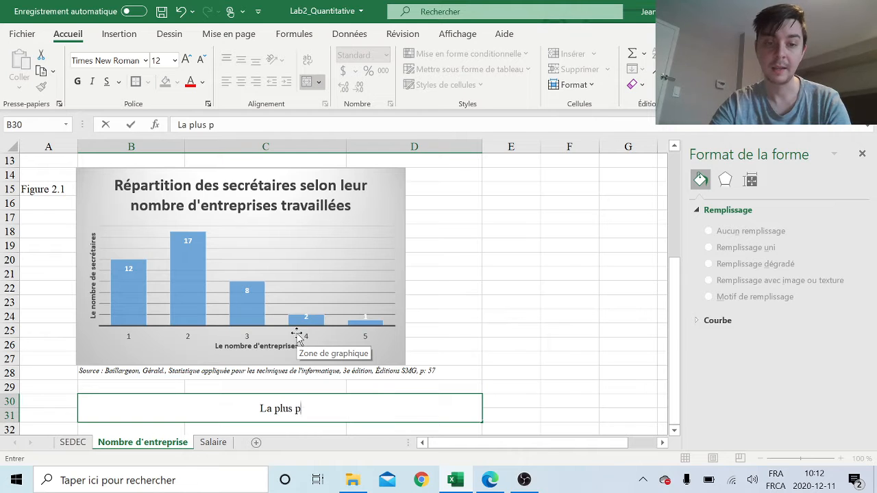
{"action": "type", "text": "art des s"}
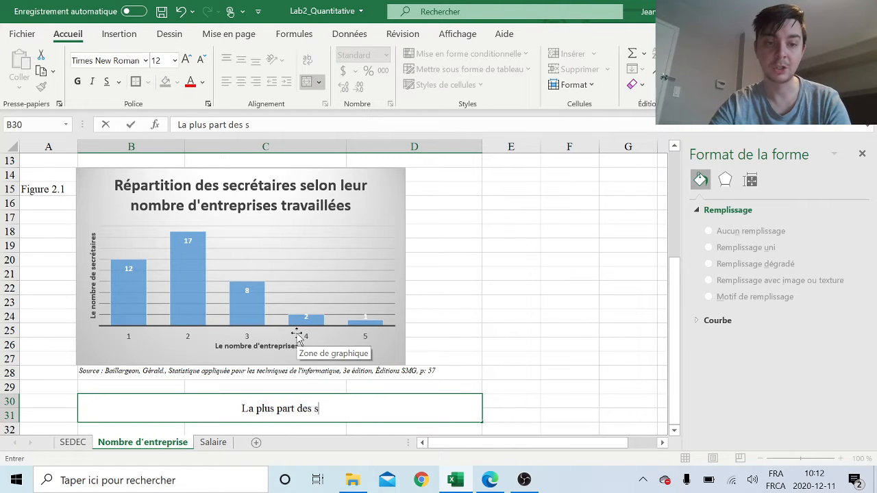
{"action": "type", "text": "ecrétaire"}
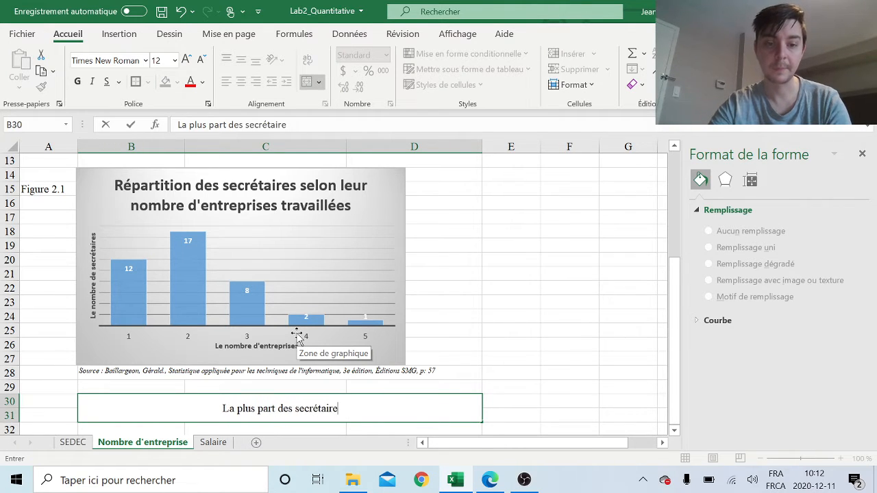
{"action": "type", "text": "s ont tra"}
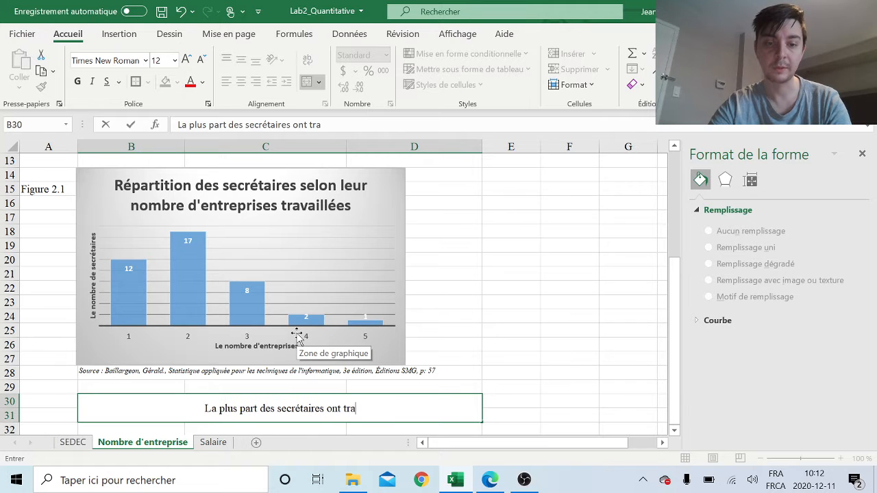
{"action": "type", "text": "vaillé"}
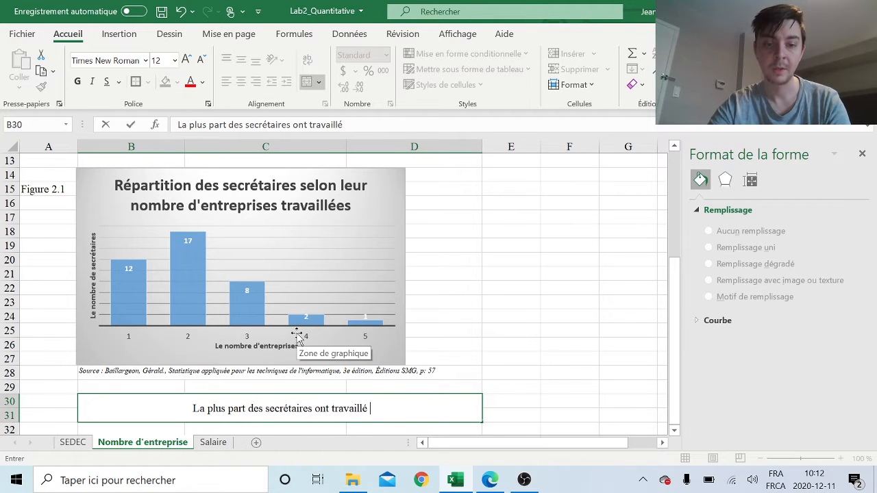
{"action": "type", "text": " pour 2 en"}
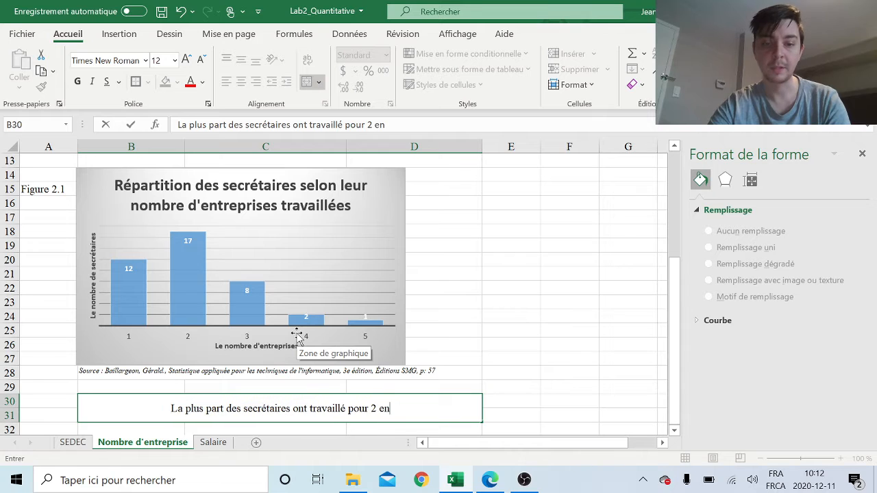
{"action": "type", "text": "treprises."}
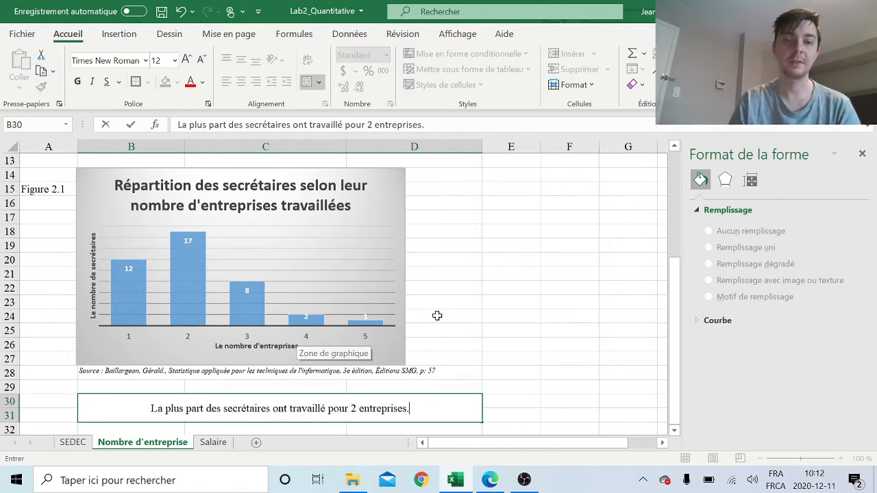
Commit the interpretation text in the merged cell and review the chart together with its source and interpretation lines.
{"action": "left_click", "coordinate": [465, 302]}
{"action": "scroll", "coordinate": [468, 302], "scroll_direction": "up", "scroll_amount": 4}
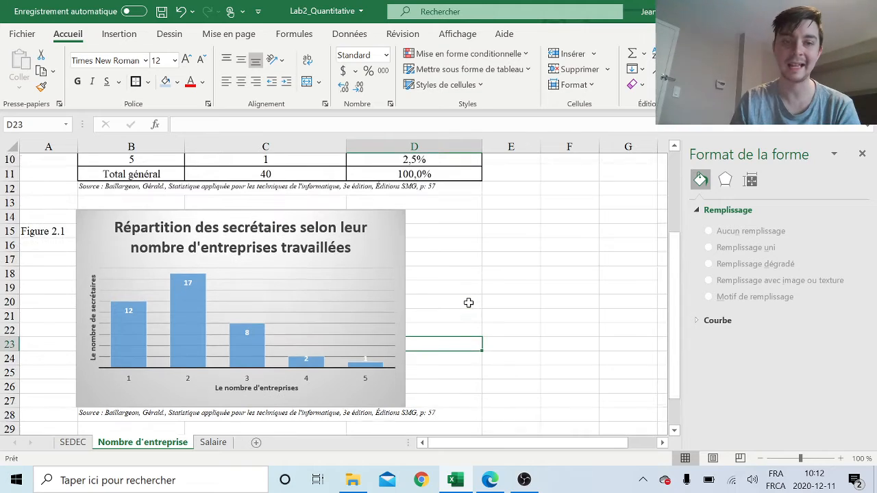
{"action": "scroll", "coordinate": [466, 247], "scroll_direction": "down", "scroll_amount": 3}
{"action": "scroll", "coordinate": [510, 388], "scroll_direction": "down", "scroll_amount": 1}
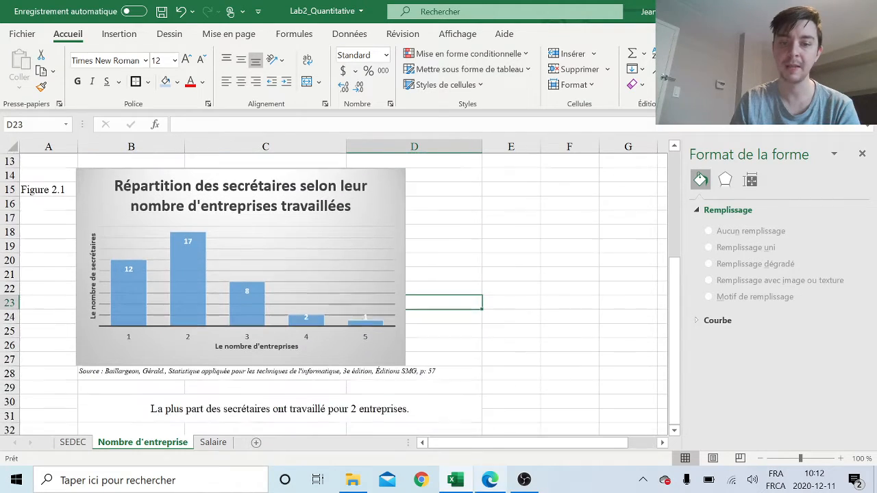
Switch to the lab PDF in Edge and read items 6 to 8 on the interpretation, the salary pivot table, and the four-column table.
{"action": "left_click", "coordinate": [490, 480]}
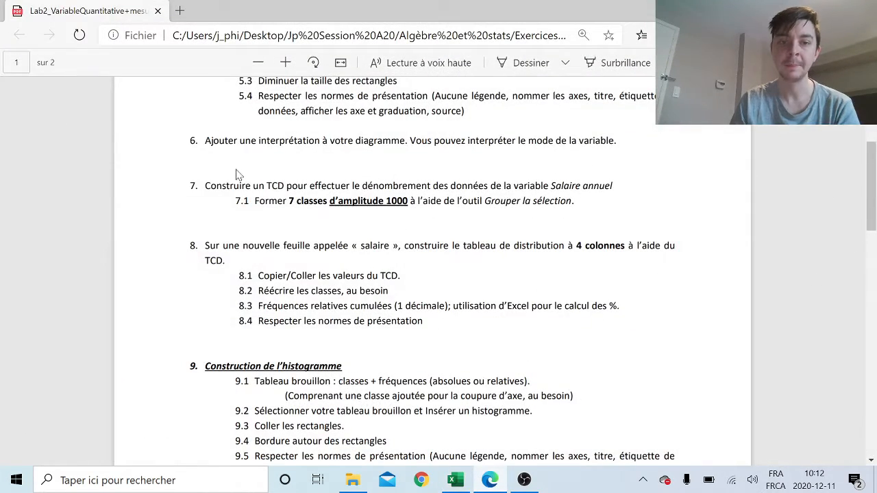
{"action": "scroll", "coordinate": [239, 174], "scroll_direction": "up", "scroll_amount": 2}
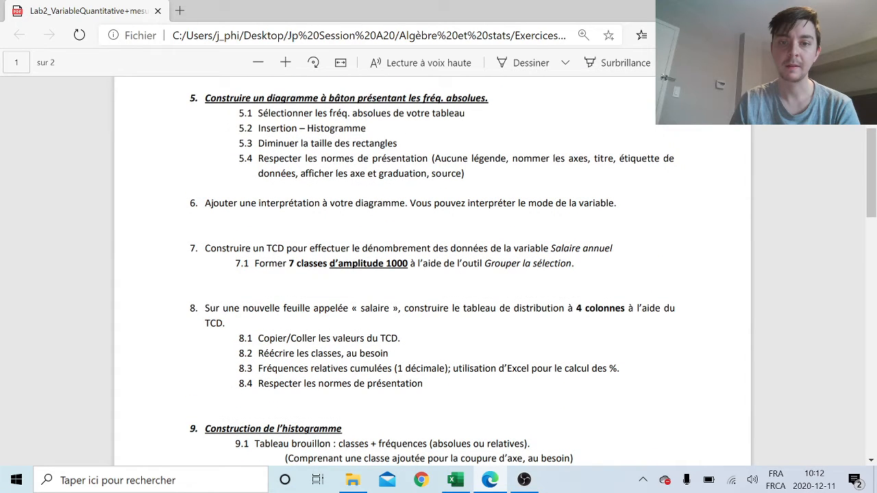
{"action": "left_click_drag", "start_coordinate": [214, 203], "coordinate": [607, 205]}
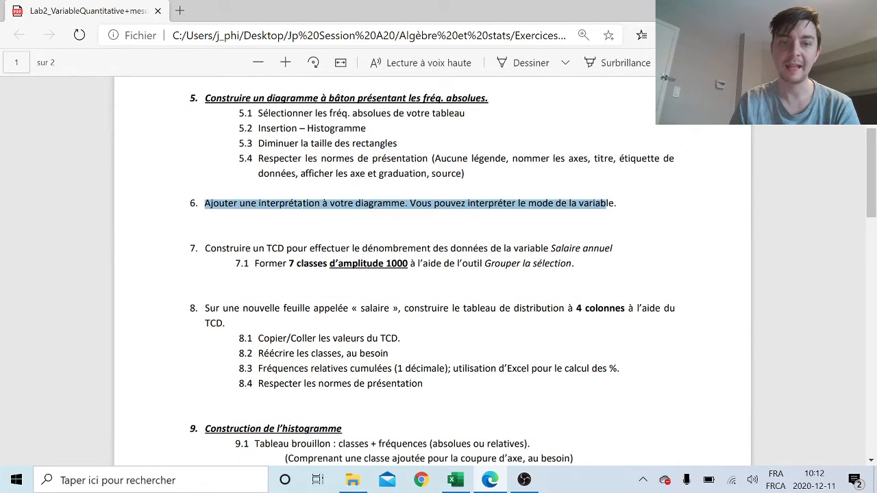
{"action": "left_click", "coordinate": [545, 229]}
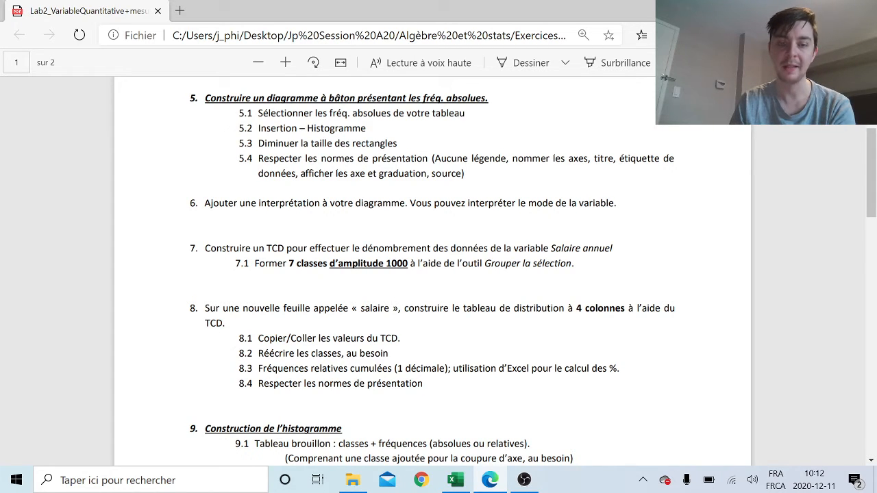
{"action": "left_click_drag", "start_coordinate": [254, 263], "coordinate": [559, 263]}
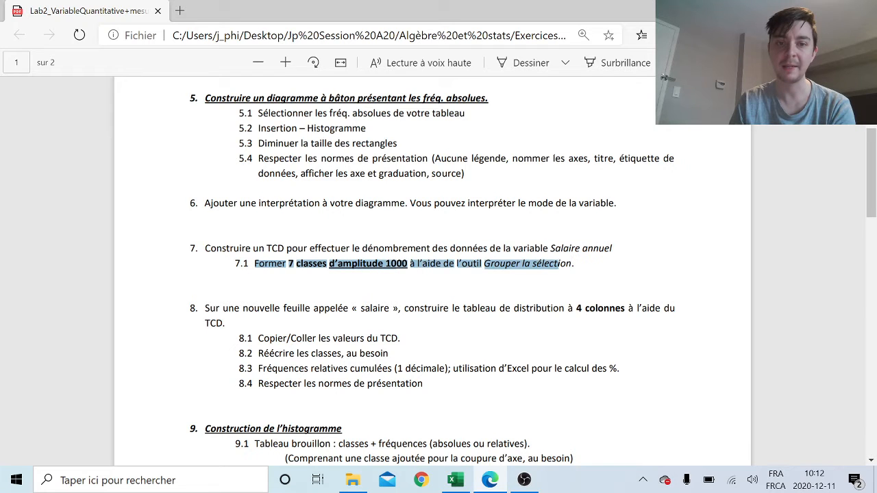
{"action": "double_click", "coordinate": [579, 309]}
{"action": "mouse_move", "coordinate": [497, 483]}
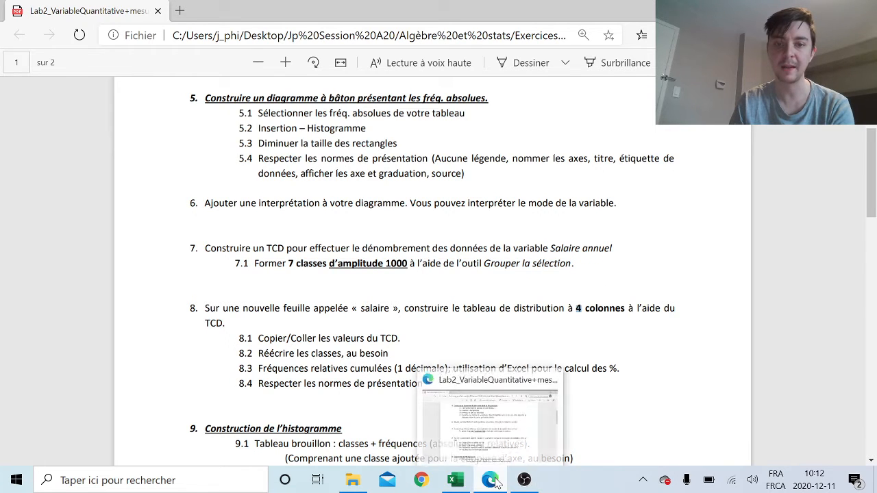
Return to Excel, close the shape formatting pane, and review the table and chart on the Nombre d'entreprise sheet.
{"action": "left_click", "coordinate": [495, 481]}
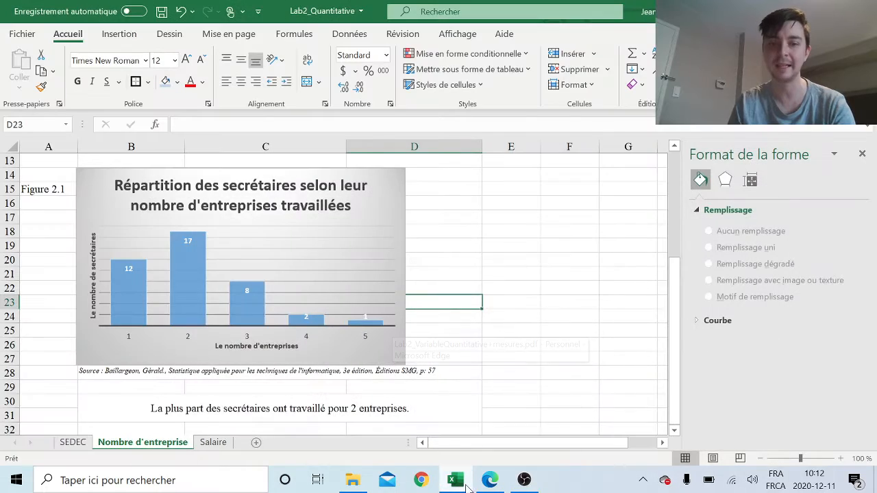
{"action": "scroll", "coordinate": [488, 381], "scroll_direction": "up", "scroll_amount": 1}
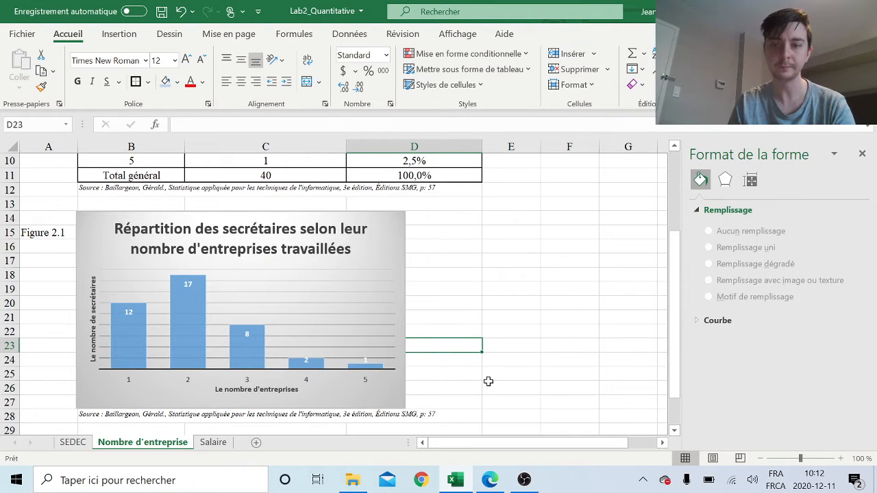
{"action": "left_click", "coordinate": [862, 154]}
{"action": "scroll", "coordinate": [551, 217], "scroll_direction": "down", "scroll_amount": 1}
{"action": "scroll", "coordinate": [479, 266], "scroll_direction": "up", "scroll_amount": 3}
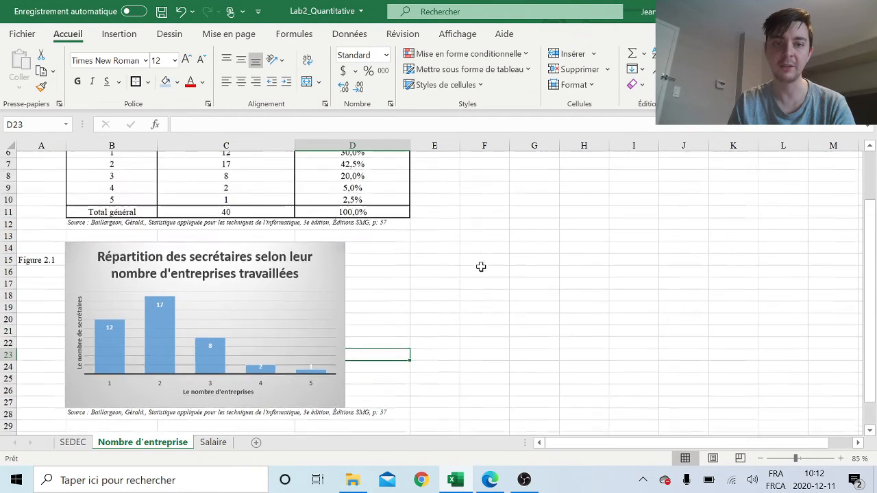
{"action": "scroll", "coordinate": [483, 270], "scroll_direction": "down", "scroll_amount": 3}
{"action": "left_click", "coordinate": [485, 270]}
{"action": "scroll", "coordinate": [490, 277], "scroll_direction": "up", "scroll_amount": 3}
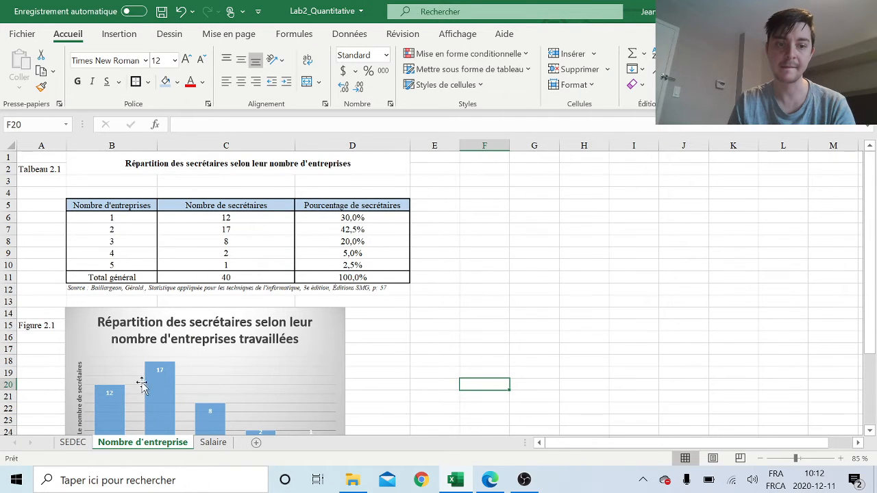
{"action": "scroll", "coordinate": [170, 363], "scroll_direction": "down", "scroll_amount": 1}
{"action": "scroll", "coordinate": [168, 370], "scroll_direction": "down", "scroll_amount": 1}
{"action": "scroll", "coordinate": [167, 370], "scroll_direction": "up", "scroll_amount": 2}
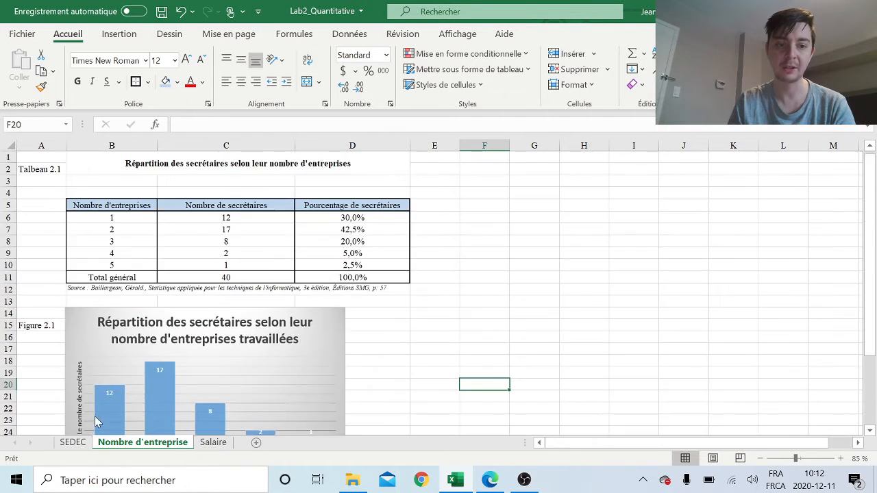
Create a PivotTable from the range A4:B44 of the SEDEC sheet, placed at cell B6 of the existing Salaire sheet.
{"action": "left_click", "coordinate": [73, 442]}
{"action": "scroll", "coordinate": [108, 276], "scroll_direction": "up", "scroll_amount": 12}
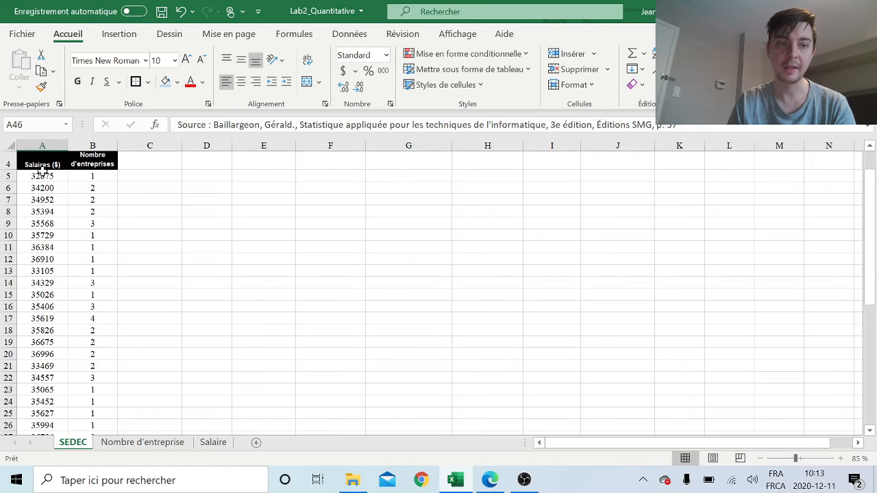
{"action": "left_click_drag", "start_coordinate": [37, 166], "coordinate": [94, 406]}
{"action": "left_click", "coordinate": [119, 35]}
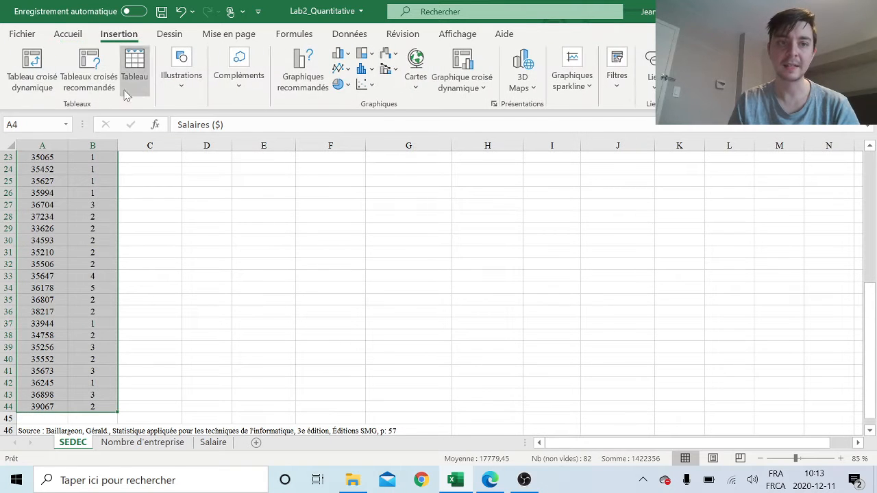
{"action": "left_click", "coordinate": [55, 72]}
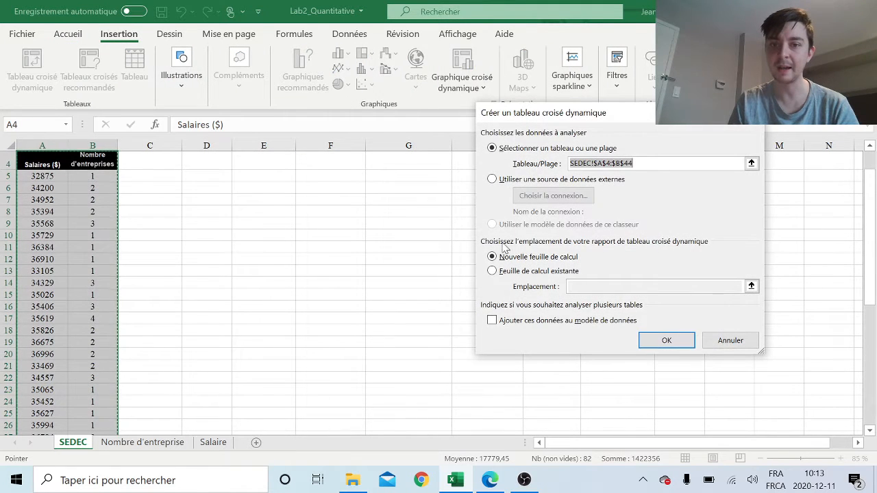
{"action": "left_click", "coordinate": [492, 271]}
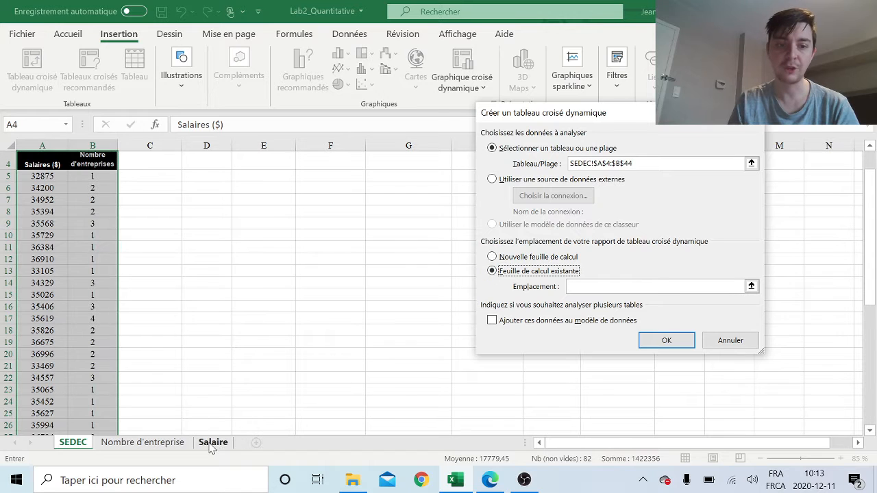
{"action": "left_click", "coordinate": [213, 443]}
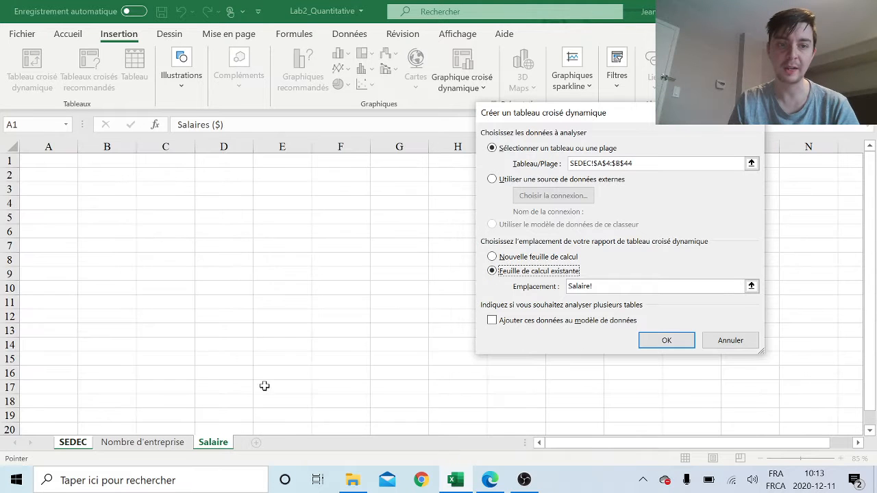
{"action": "left_click", "coordinate": [128, 231]}
{"action": "left_click", "coordinate": [666, 340]}
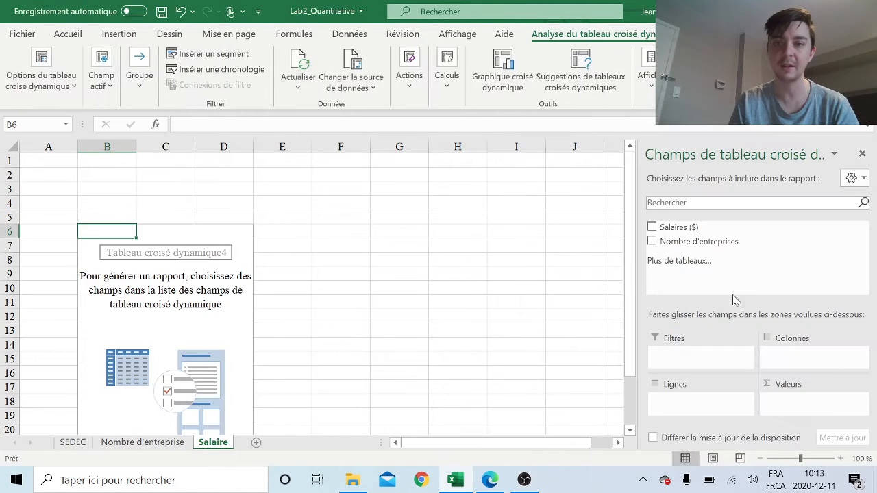
Add the Salaires ($) field to both the row labels and the values of the new PivotTable.
{"action": "left_click_drag", "start_coordinate": [681, 227], "coordinate": [700, 402]}
{"action": "scroll", "coordinate": [388, 293], "scroll_direction": "down", "scroll_amount": 8}
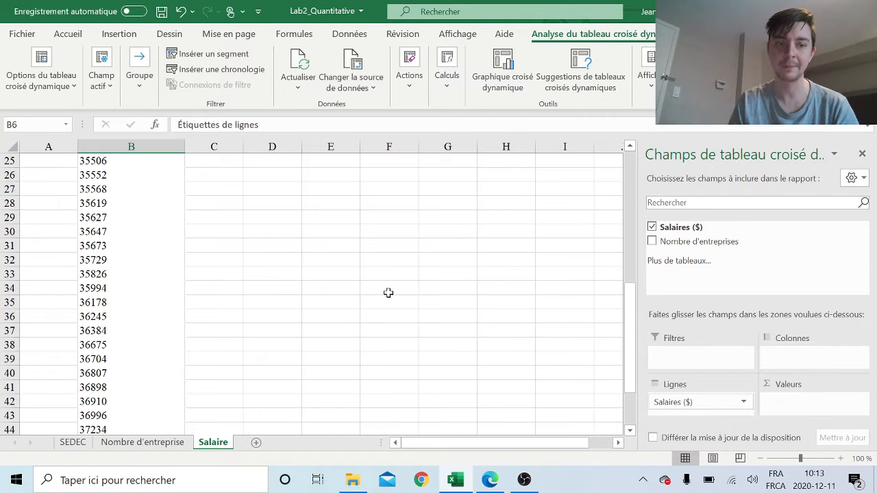
{"action": "scroll", "coordinate": [389, 293], "scroll_direction": "up", "scroll_amount": 8}
{"action": "left_click_drag", "start_coordinate": [667, 226], "coordinate": [829, 409]}
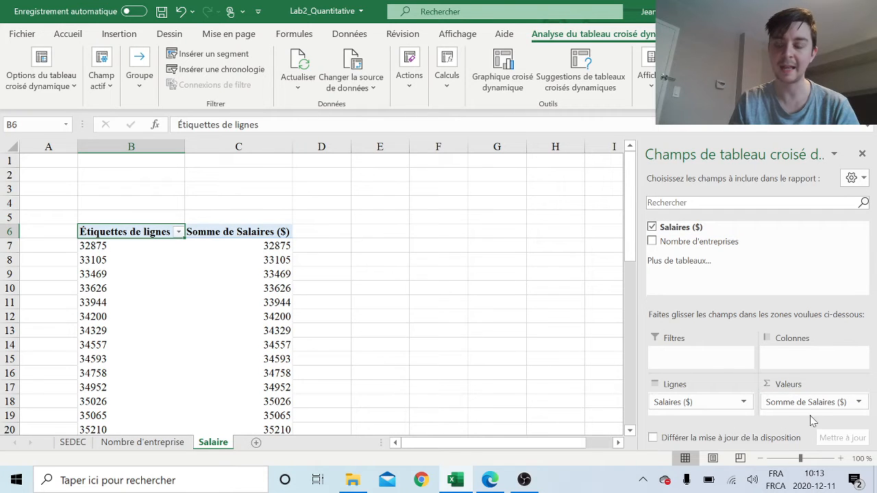
Summarize the Salaires ($) values by Nombre, check the pivot down to its grand total, and close the PivotTable field list.
{"action": "left_click", "coordinate": [859, 402]}
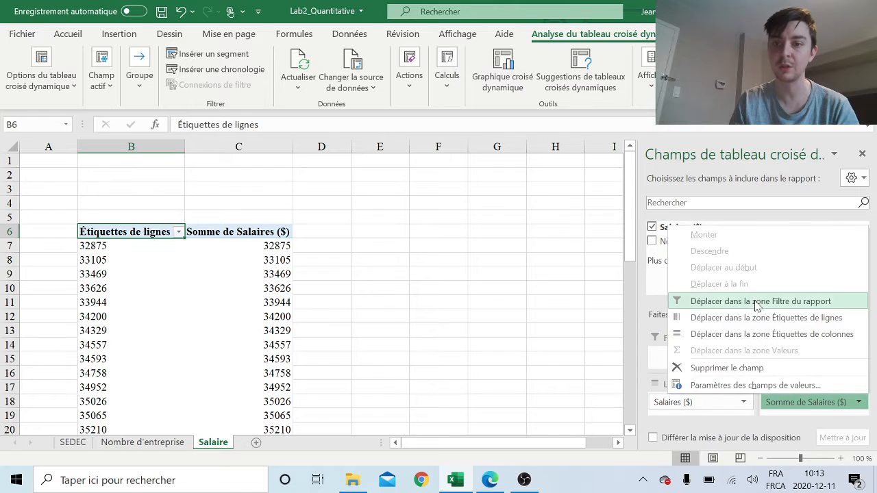
{"action": "left_click", "coordinate": [750, 385]}
{"action": "left_click", "coordinate": [507, 252]}
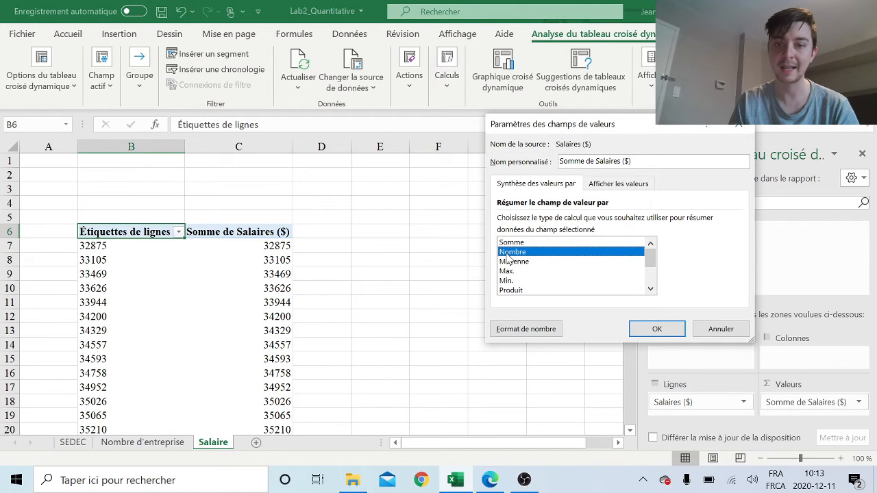
{"action": "left_click", "coordinate": [657, 329]}
{"action": "scroll", "coordinate": [425, 294], "scroll_direction": "down", "scroll_amount": 10}
{"action": "scroll", "coordinate": [315, 287], "scroll_direction": "down", "scroll_amount": 3}
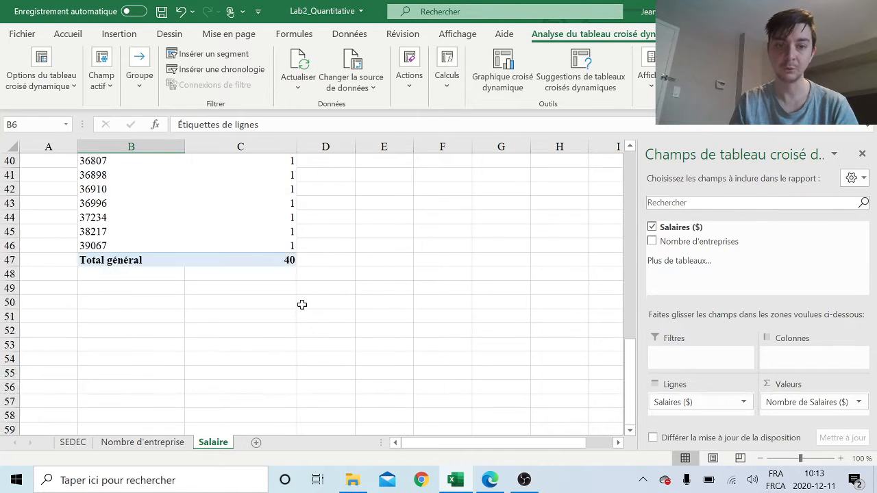
{"action": "scroll", "coordinate": [297, 324], "scroll_direction": "up", "scroll_amount": 13}
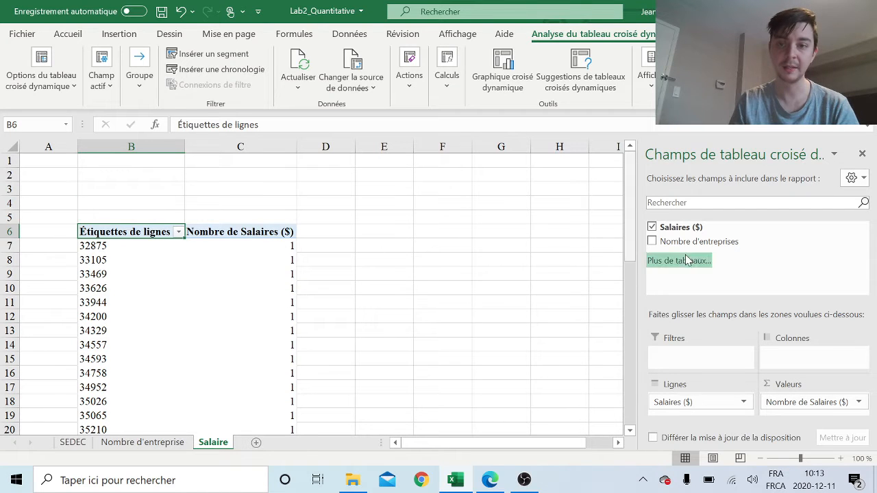
{"action": "left_click", "coordinate": [862, 153]}
Examine the pivot's individual salary rows on the Salaire sheet and compare them with the source data on the SEDEC sheet.
{"action": "scroll", "coordinate": [205, 265], "scroll_direction": "down", "scroll_amount": 11}
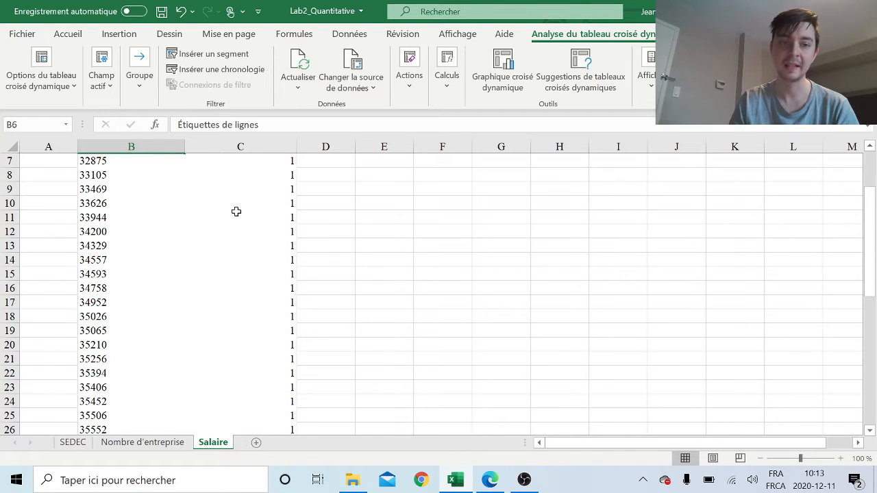
{"action": "scroll", "coordinate": [270, 340], "scroll_direction": "up", "scroll_amount": 7}
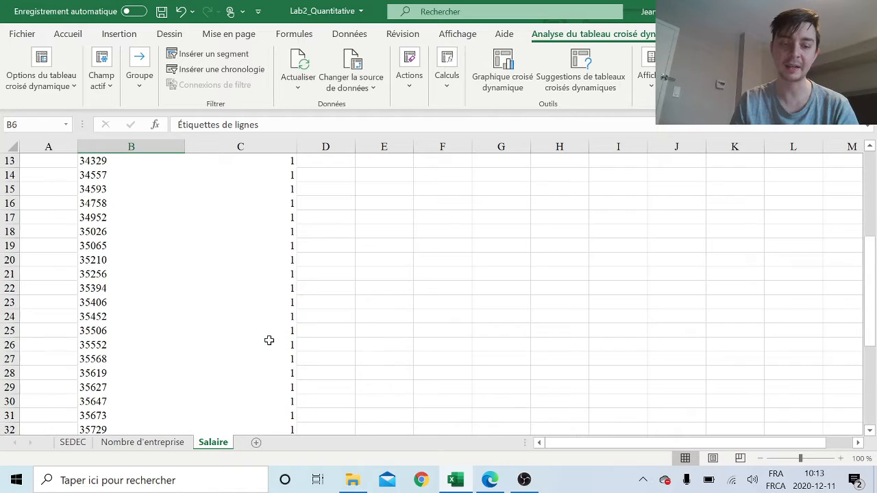
{"action": "scroll", "coordinate": [271, 341], "scroll_direction": "down", "scroll_amount": 5, "text": "ctrl"}
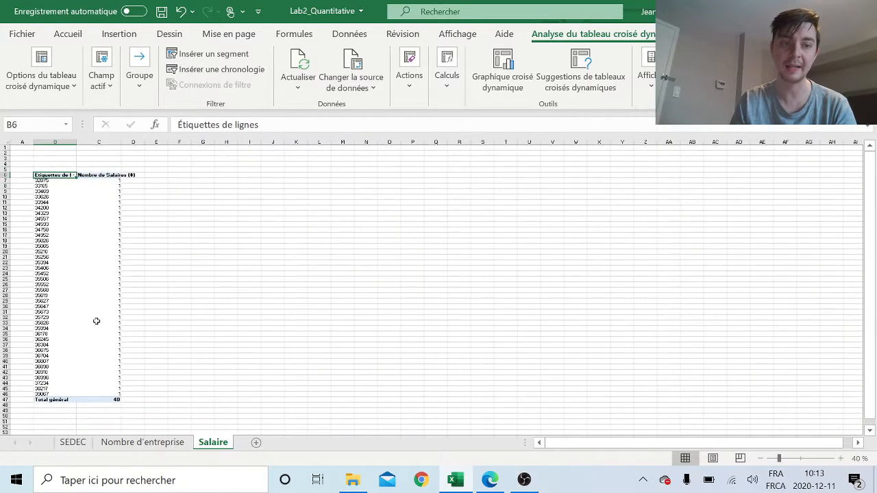
{"action": "left_click", "coordinate": [73, 442]}
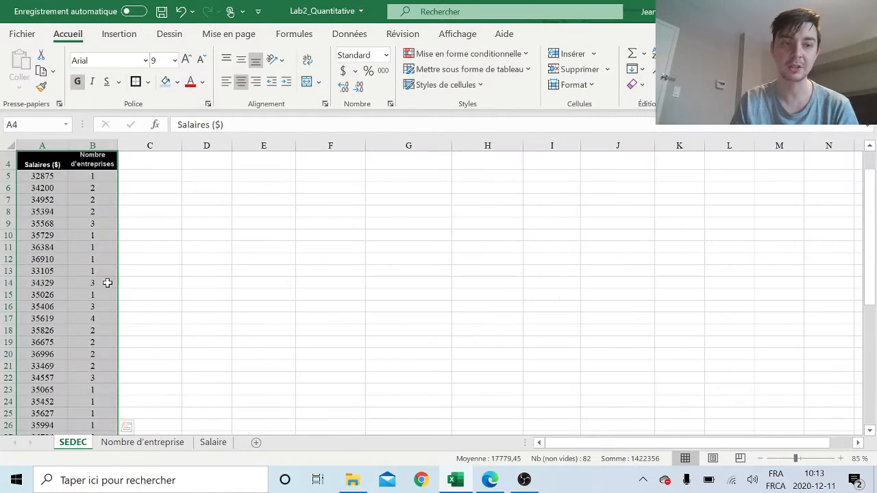
{"action": "scroll", "coordinate": [102, 274], "scroll_direction": "down", "scroll_amount": 11}
{"action": "scroll", "coordinate": [85, 277], "scroll_direction": "up", "scroll_amount": 12}
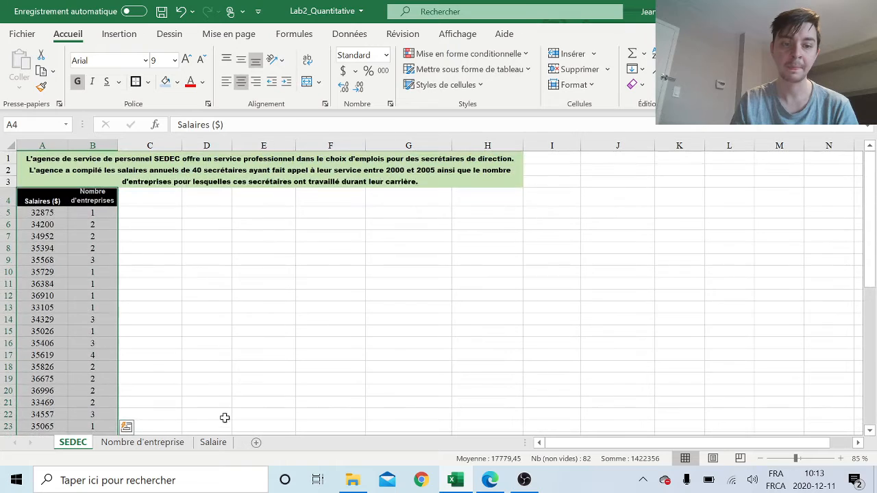
{"action": "left_click", "coordinate": [214, 443]}
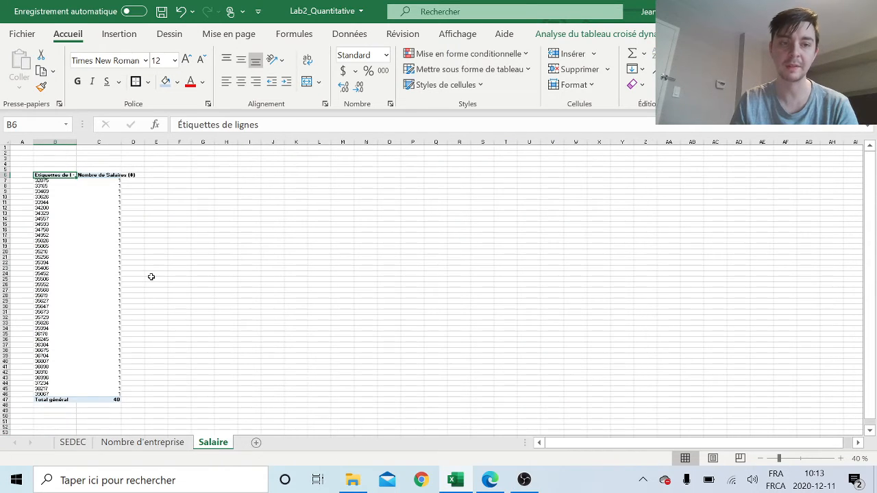
{"action": "scroll", "coordinate": [151, 276], "scroll_direction": "up", "scroll_amount": 4, "text": "ctrl"}
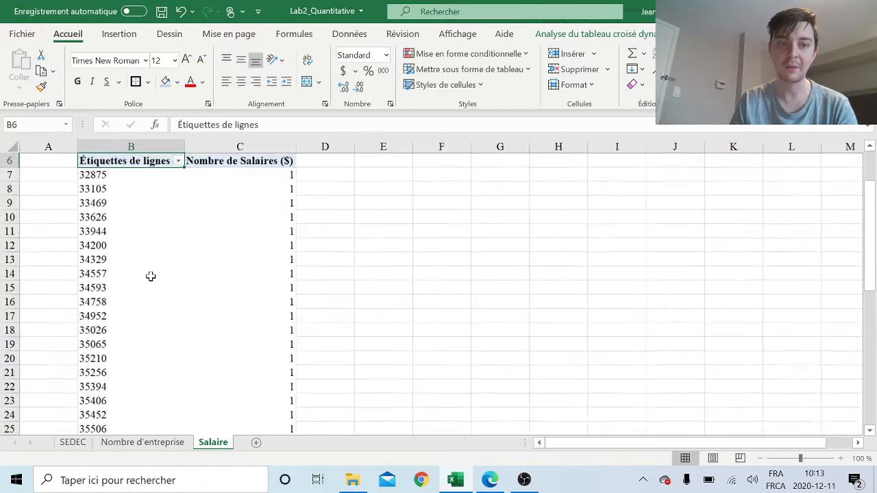
{"action": "scroll", "coordinate": [172, 282], "scroll_direction": "up", "scroll_amount": 1, "text": "ctrl"}
{"action": "scroll", "coordinate": [206, 286], "scroll_direction": "down", "scroll_amount": 1}
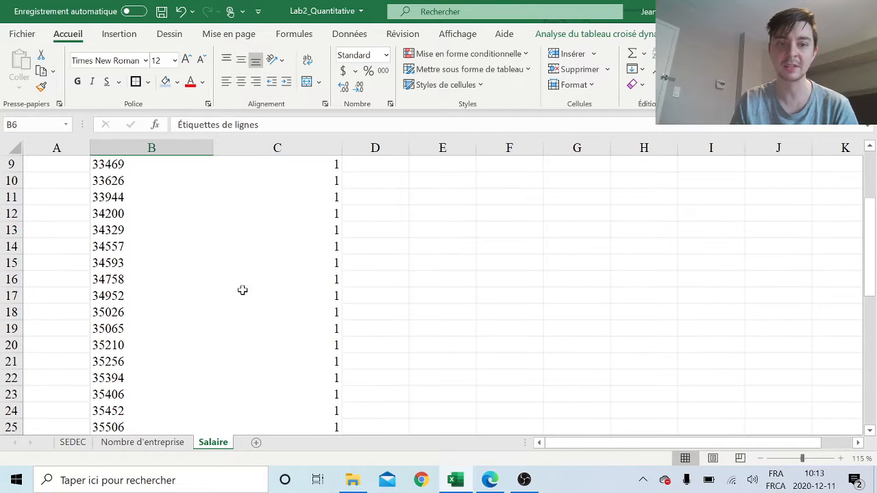
Switch to the lab PDF in Edge and read item 7.1 on forming 7 salary classes of amplitude 1000.
{"action": "left_click", "coordinate": [489, 481]}
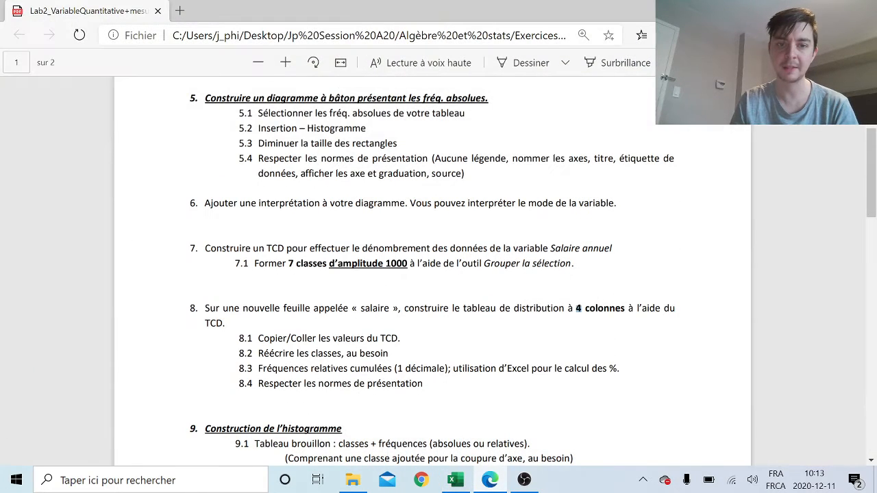
{"action": "left_click_drag", "start_coordinate": [255, 263], "coordinate": [454, 263]}
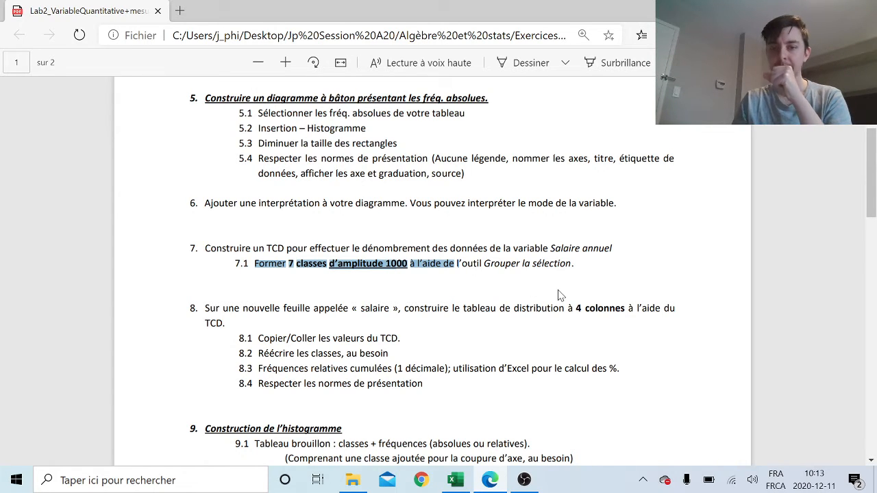
Return from the lab PDF to the Excel workbook and group the pivot's salary rows starting at 32000 in steps of 1000.
{"action": "left_click_drag", "start_coordinate": [484, 264], "coordinate": [574, 264]}
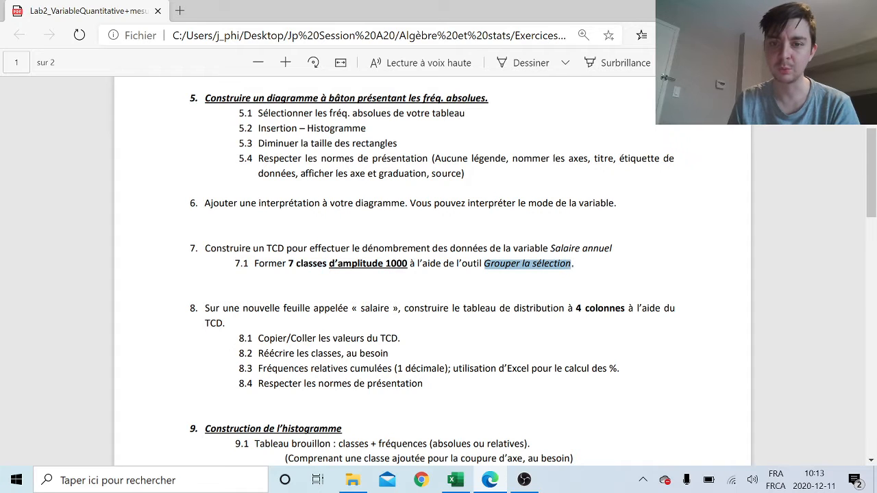
{"action": "left_click", "coordinate": [538, 418]}
{"action": "left_click", "coordinate": [484, 483]}
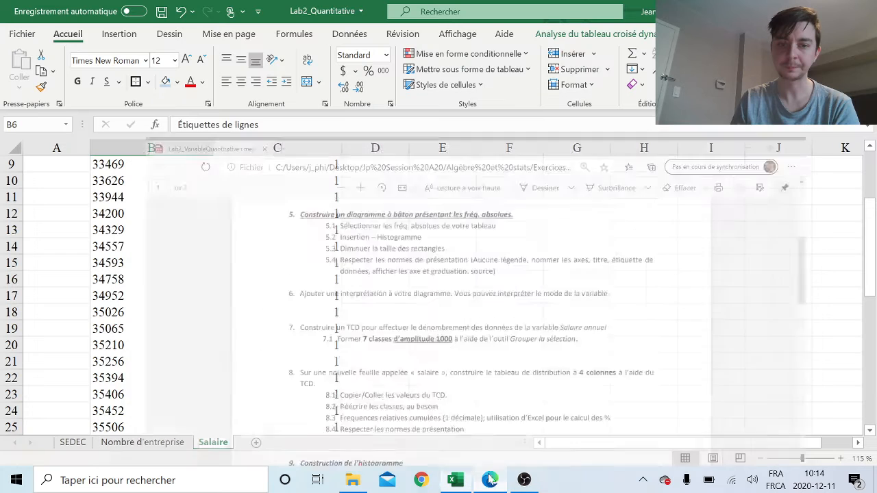
{"action": "scroll", "coordinate": [126, 218], "scroll_direction": "up", "scroll_amount": 1}
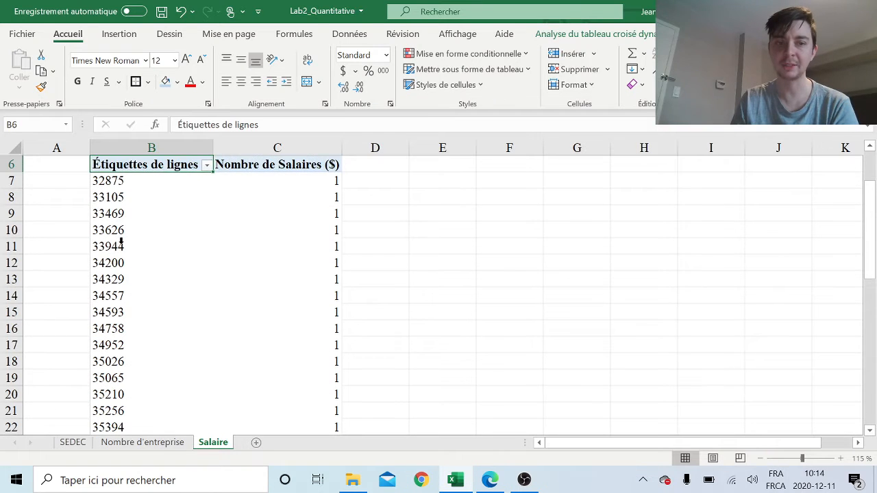
{"action": "right_click", "coordinate": [121, 244]}
{"action": "mouse_move", "coordinate": [155, 245]}
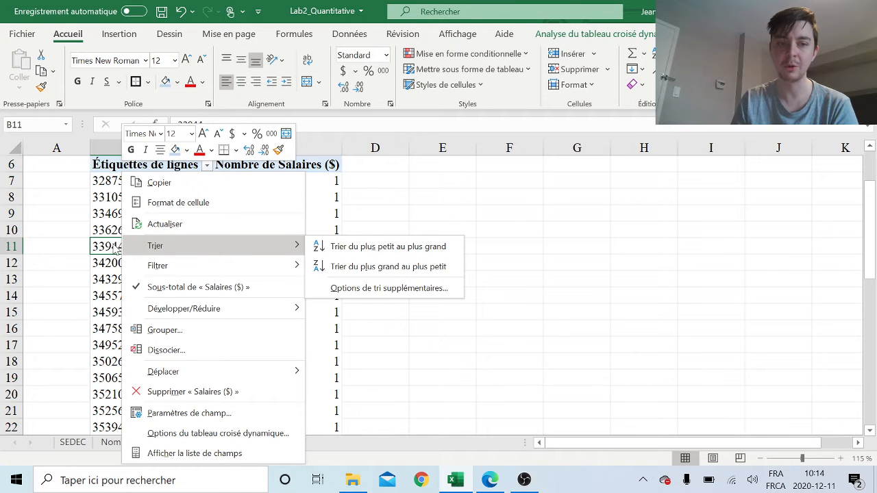
{"action": "left_click", "coordinate": [230, 331]}
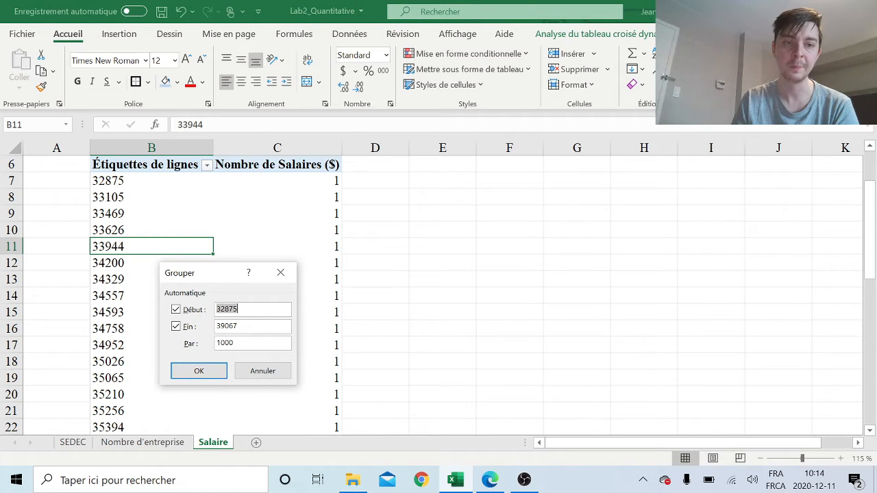
{"action": "type", "text": "3"}
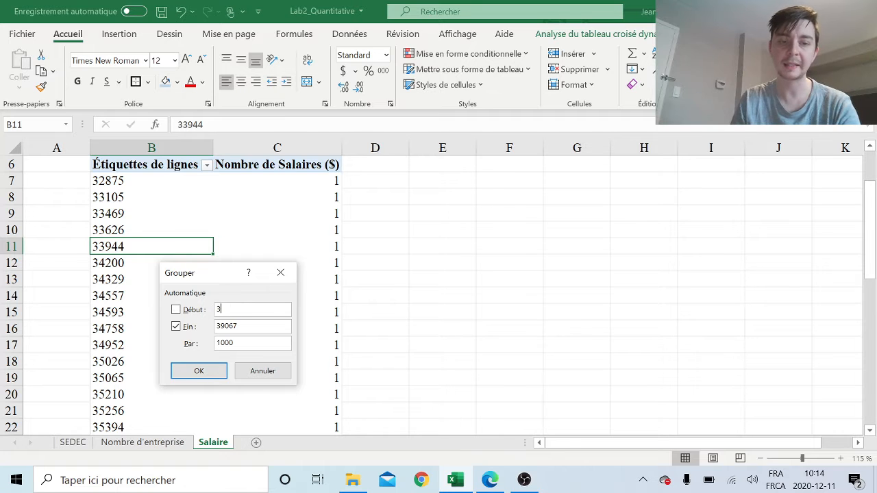
{"action": "type", "text": "2000"}
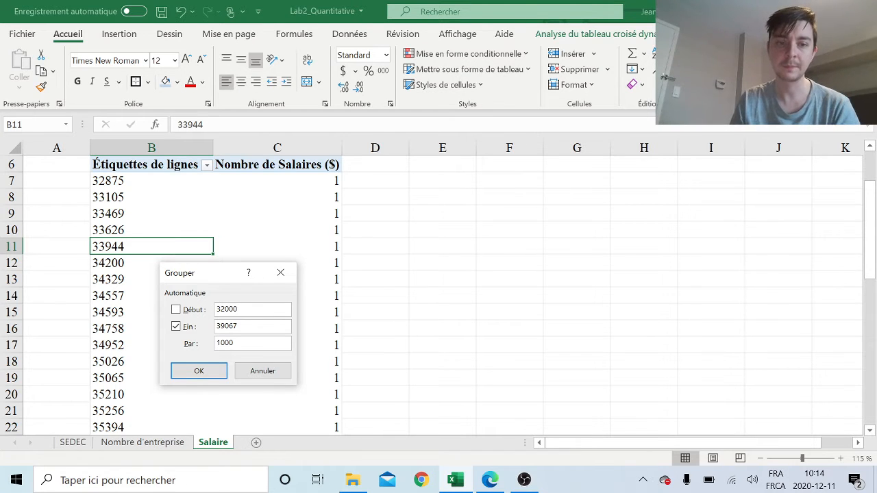
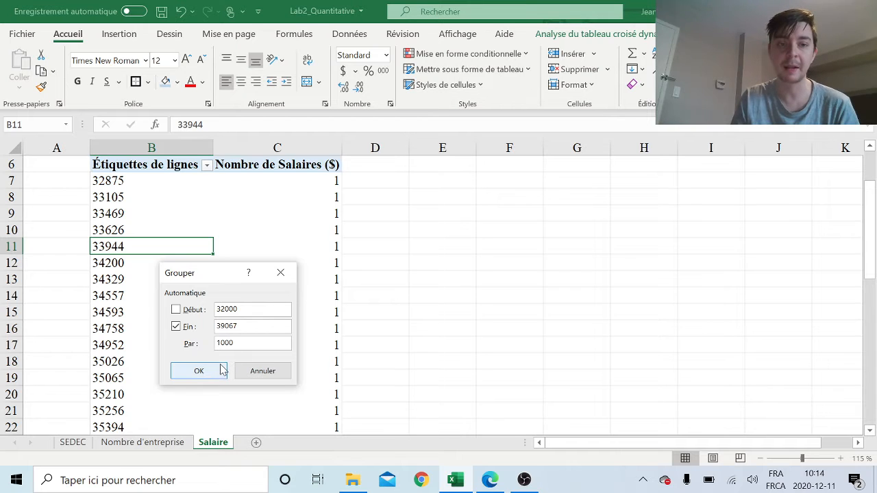
{"action": "left_click", "coordinate": [198, 371]}
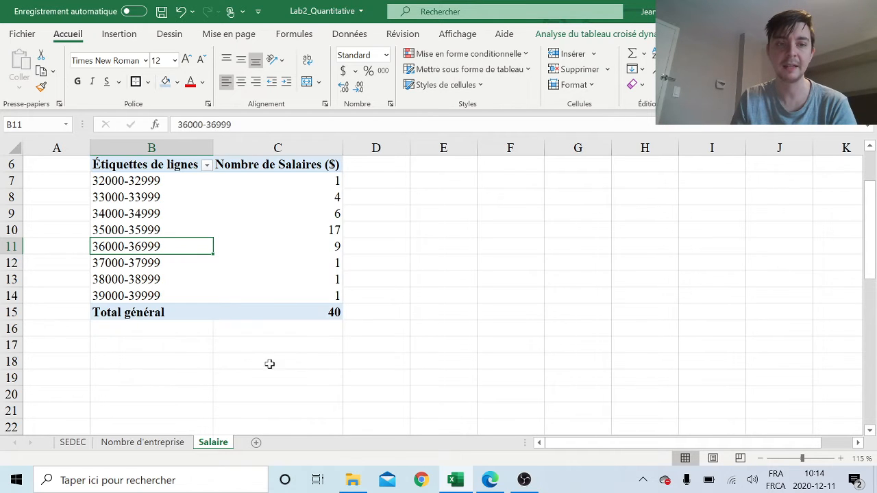
Count the grouped salary classes in the pivot and compare them with the class requirement in item 7.1 of the lab PDF.
{"action": "left_click", "coordinate": [135, 182]}
{"action": "left_click", "coordinate": [125, 207]}
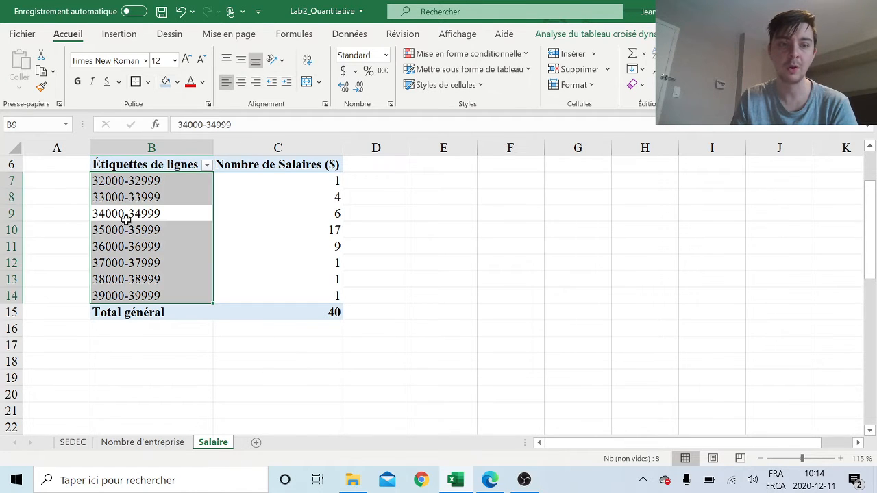
{"action": "key", "text": "Return"}
{"action": "key", "text": "Return"}
{"action": "key", "text": "Return"}
{"action": "key", "text": "Return"}
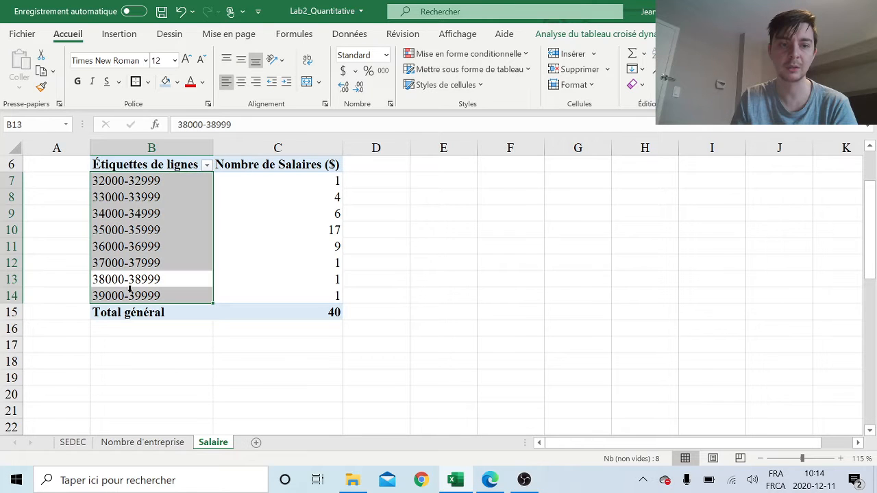
{"action": "key", "text": "Return"}
{"action": "left_click", "coordinate": [193, 297]}
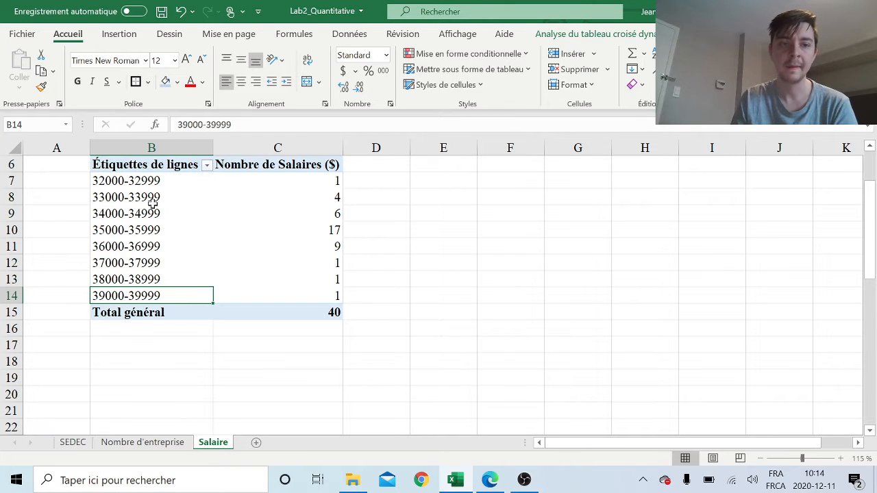
{"action": "left_click", "coordinate": [506, 483]}
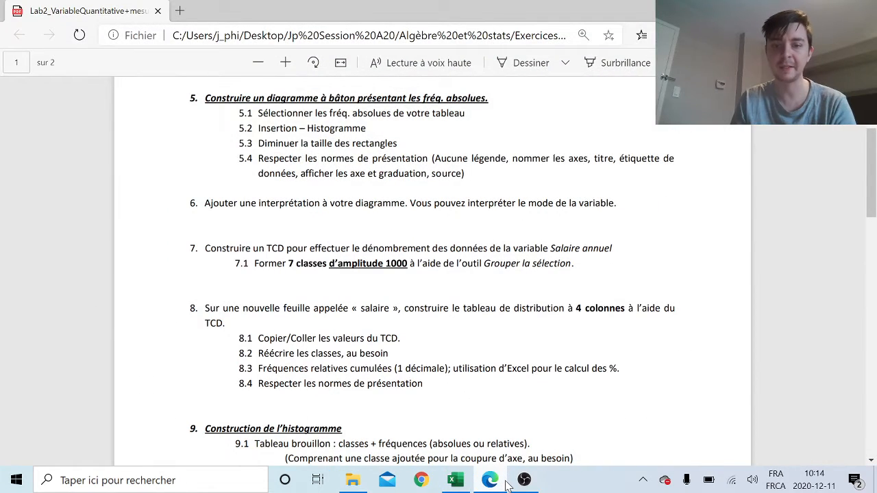
{"action": "left_click", "coordinate": [455, 480]}
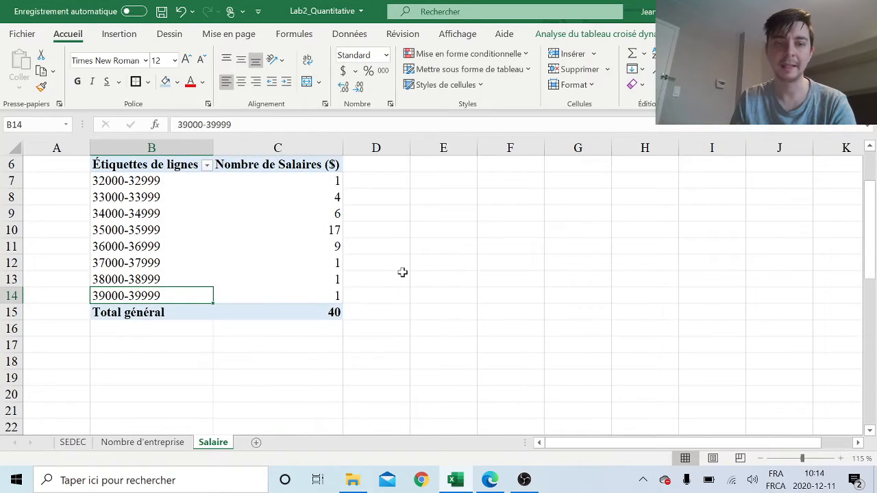
{"action": "scroll", "coordinate": [402, 273], "scroll_direction": "up", "scroll_amount": 1}
{"action": "scroll", "coordinate": [322, 253], "scroll_direction": "down", "scroll_amount": 1}
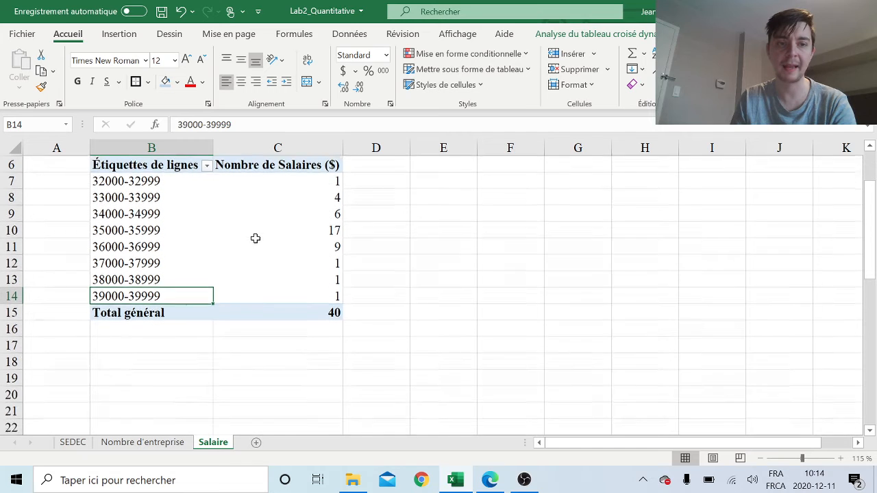
{"action": "scroll", "coordinate": [226, 212], "scroll_direction": "up", "scroll_amount": 1}
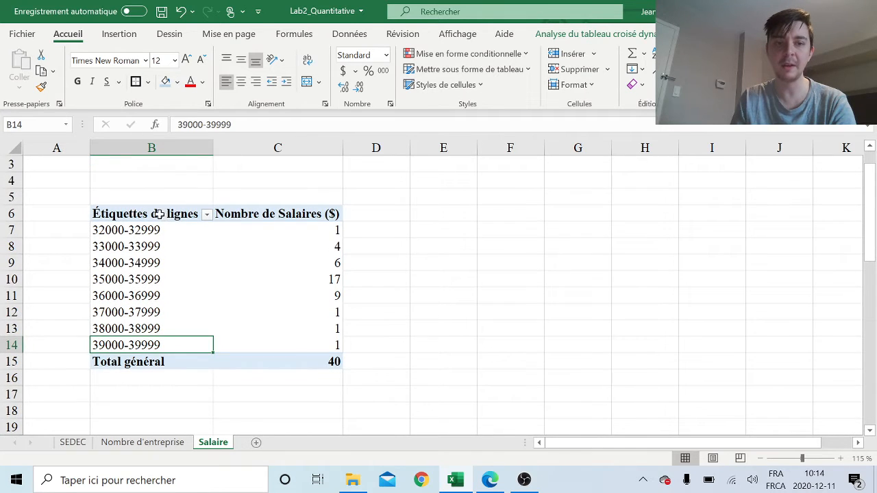
Copy the whole pivot in B6:C15 and paste it over itself as values only to turn it into a plain table.
{"action": "left_click_drag", "start_coordinate": [158, 214], "coordinate": [333, 360]}
{"action": "key", "text": "ctrl+c"}
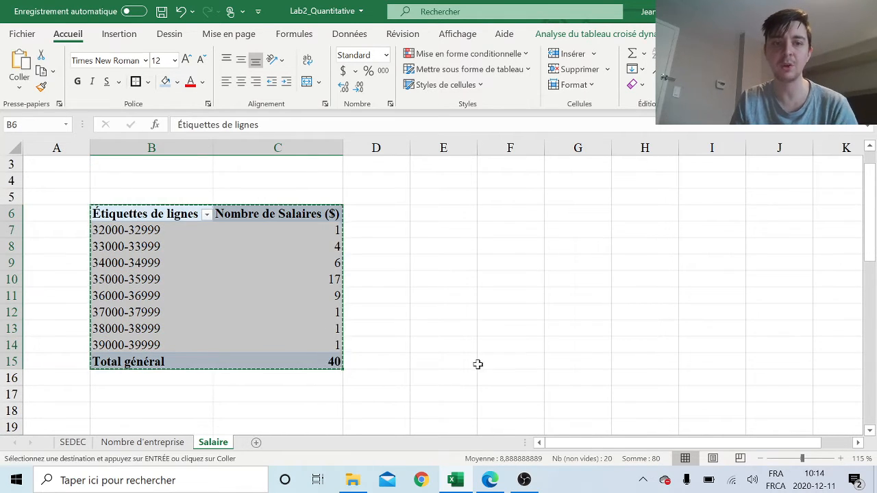
{"action": "left_click", "coordinate": [477, 364]}
{"action": "left_click", "coordinate": [163, 213]}
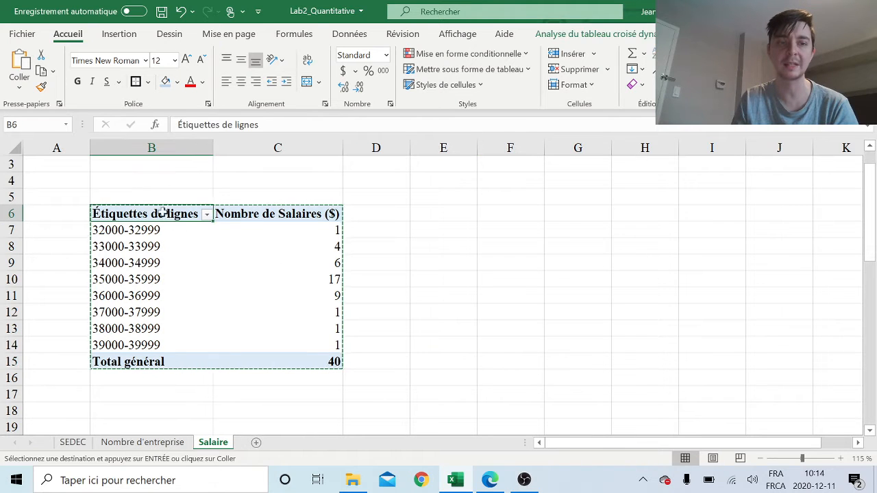
{"action": "left_click", "coordinate": [19, 85]}
{"action": "left_click", "coordinate": [19, 191]}
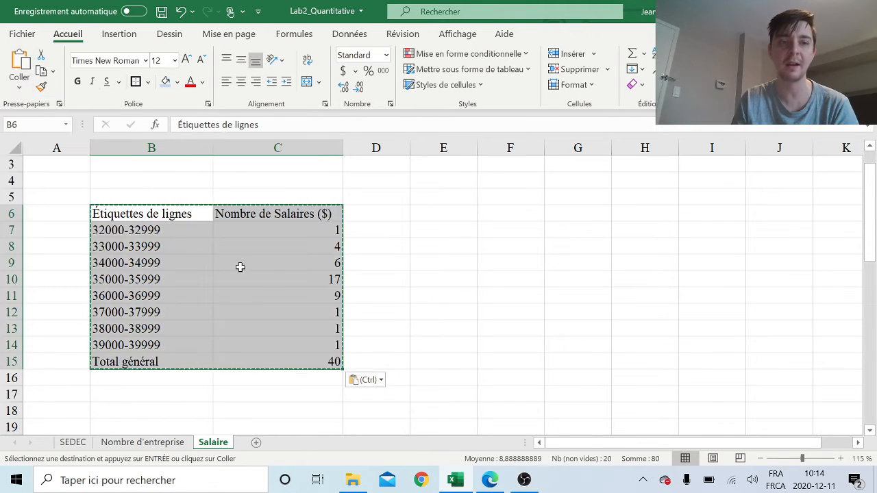
{"action": "left_click", "coordinate": [449, 299]}
{"action": "left_click", "coordinate": [427, 326]}
{"action": "key", "text": "BackSpace"}
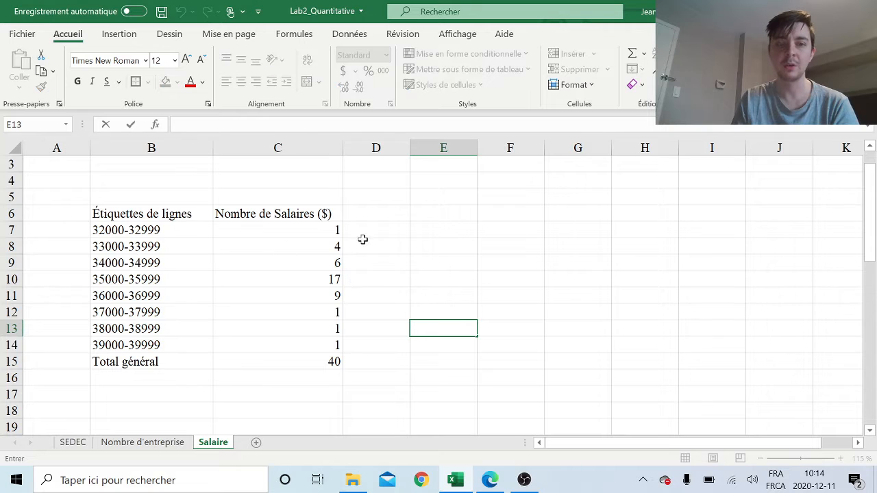
Add outline borders around the table B6:C15, its header row, the count column and the Total général row.
{"action": "left_click_drag", "start_coordinate": [184, 212], "coordinate": [304, 361]}
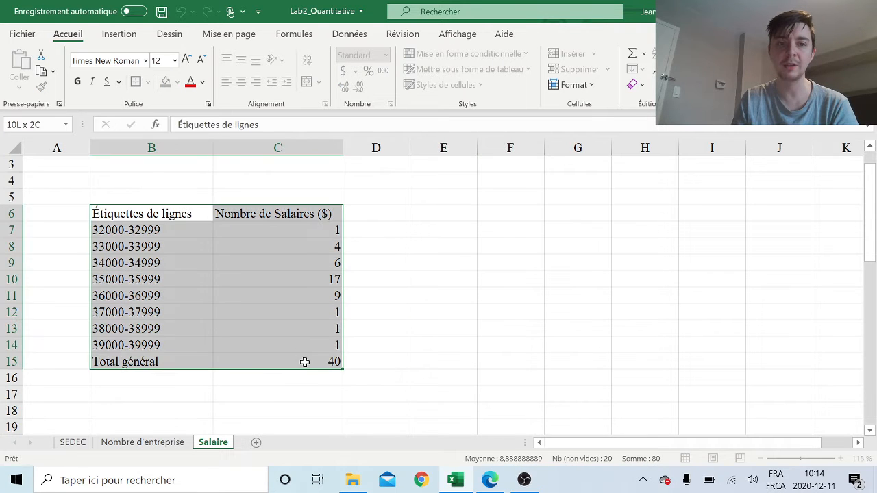
{"action": "left_click", "coordinate": [140, 84]}
{"action": "left_click", "coordinate": [182, 215]}
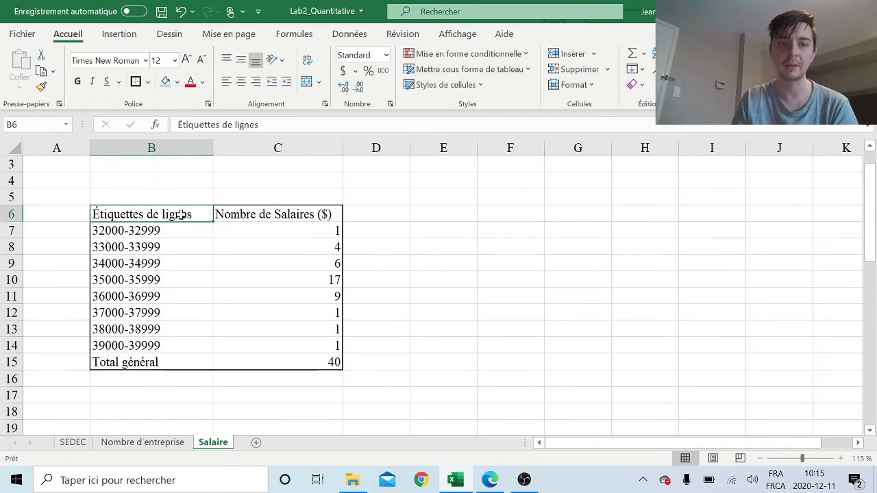
{"action": "left_click", "coordinate": [277, 218]}
{"action": "left_click_drag", "start_coordinate": [279, 219], "coordinate": [257, 375]}
{"action": "left_click", "coordinate": [248, 379]}
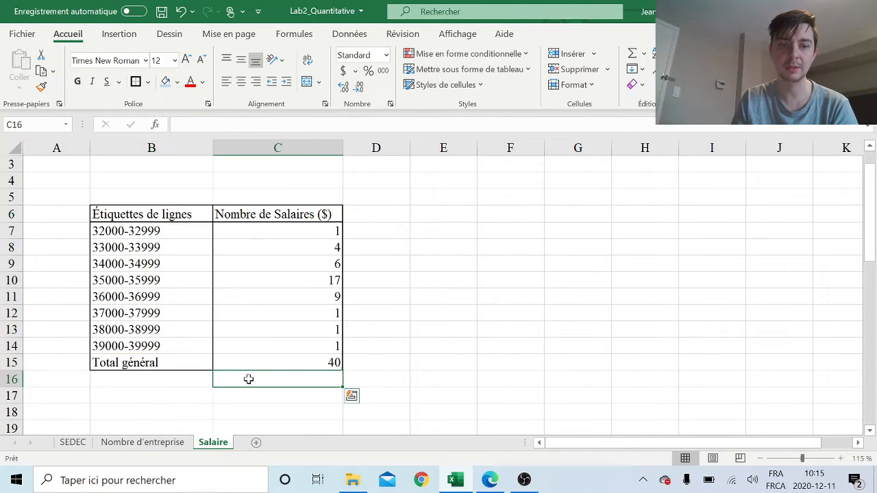
{"action": "left_click_drag", "start_coordinate": [189, 365], "coordinate": [249, 368]}
{"action": "left_click_drag", "start_coordinate": [357, 196], "coordinate": [367, 213]}
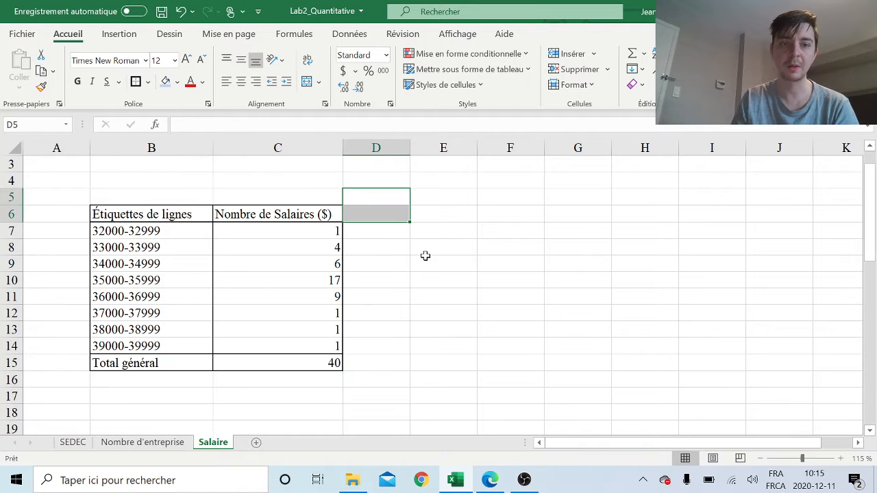
Center the contents of all cells in the salary table B6:C15 horizontally.
{"action": "left_click_drag", "start_coordinate": [173, 214], "coordinate": [297, 362]}
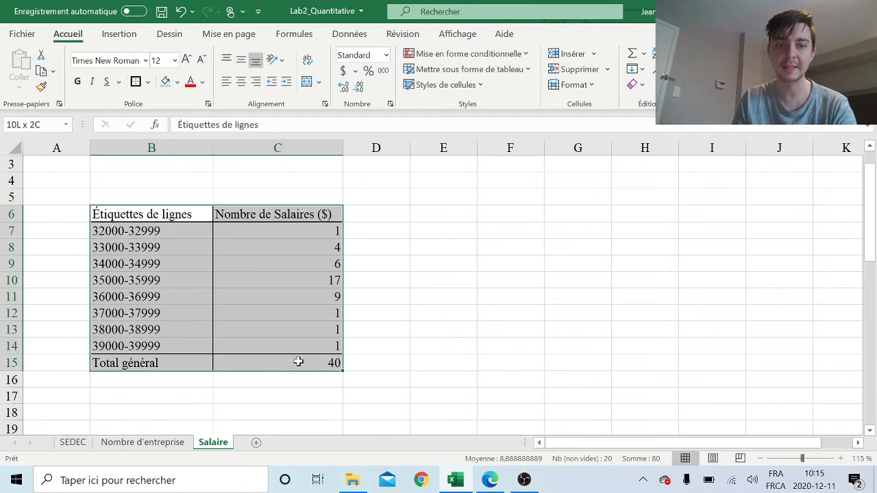
{"action": "left_click", "coordinate": [241, 82]}
{"action": "left_click", "coordinate": [480, 266]}
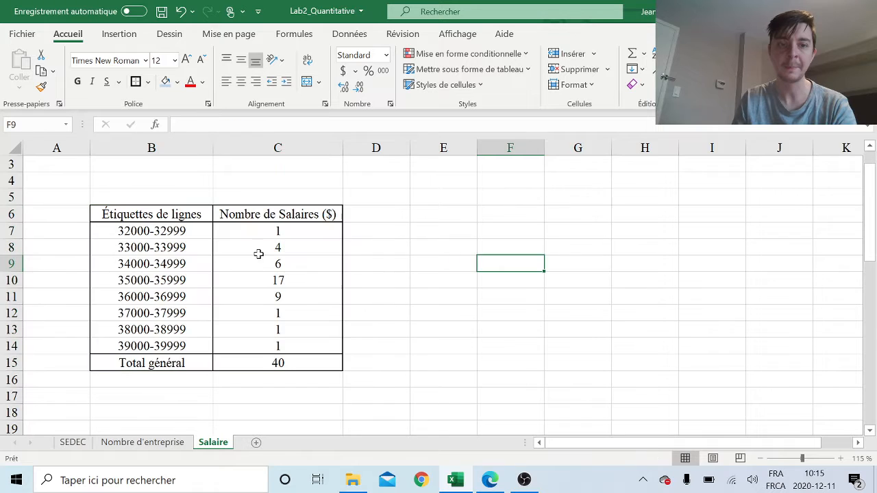
{"action": "left_click", "coordinate": [256, 253]}
Replace the heading "Étiquettes de lignes" in B6 with "Salaire".
{"action": "left_click", "coordinate": [199, 213]}
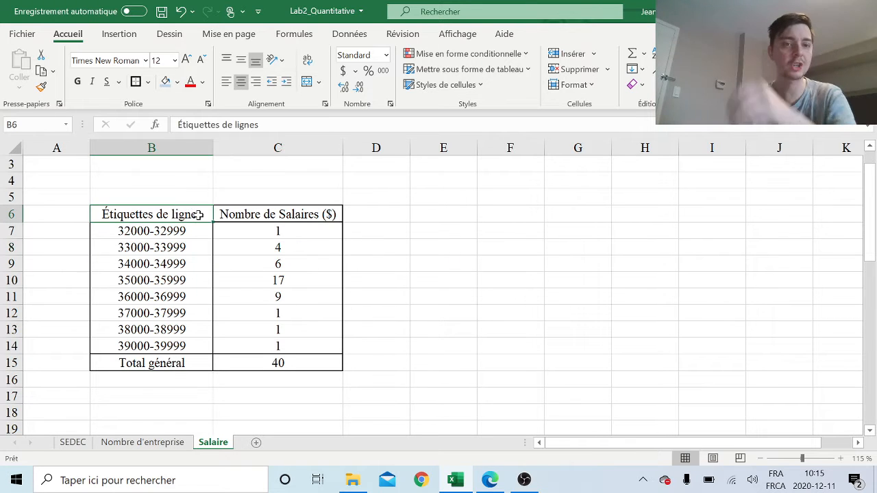
{"action": "double_click", "coordinate": [198, 214]}
{"action": "left_click_drag", "start_coordinate": [199, 213], "coordinate": [102, 214]}
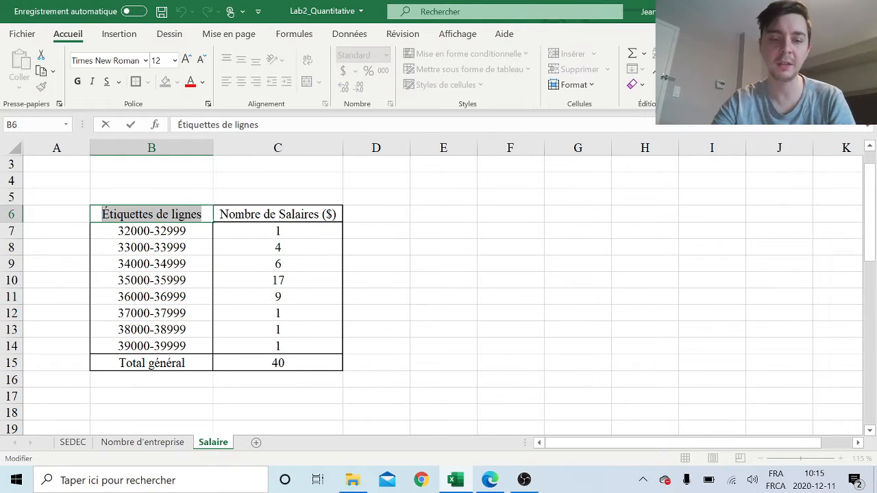
{"action": "type", "text": "Salaire"}
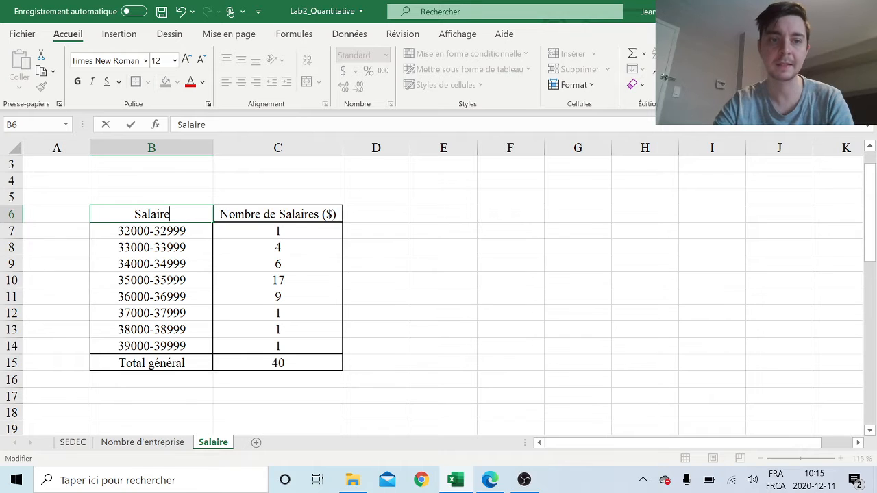
Change the count column's heading in C6 to "Nombre de secrétaires".
{"action": "left_click", "coordinate": [327, 214]}
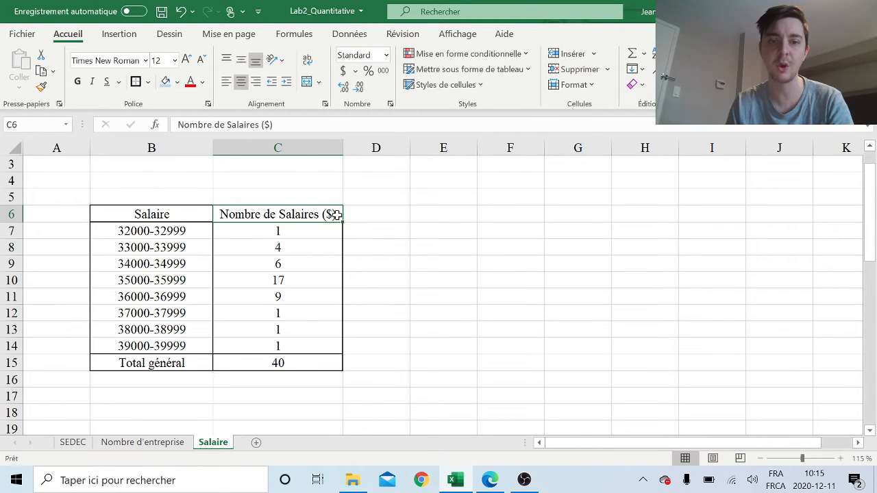
{"action": "double_click", "coordinate": [333, 214]}
{"action": "left_click_drag", "start_coordinate": [333, 214], "coordinate": [263, 214]}
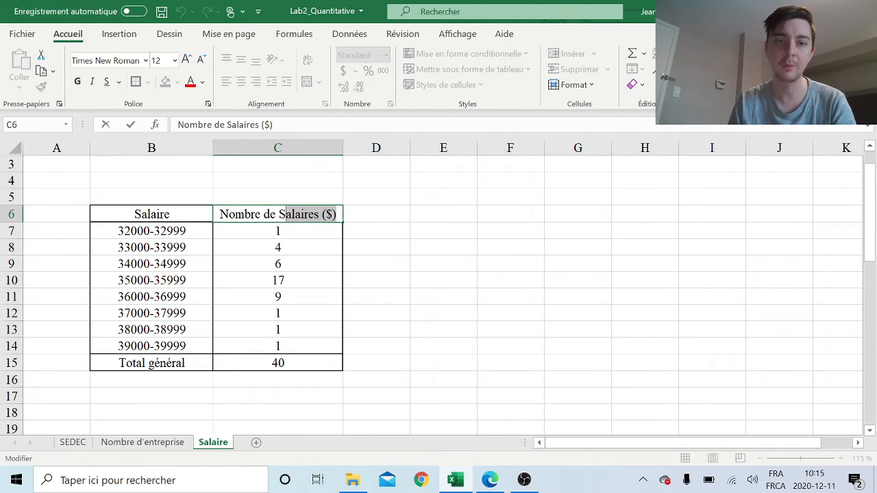
{"action": "type", "text": "sa"}
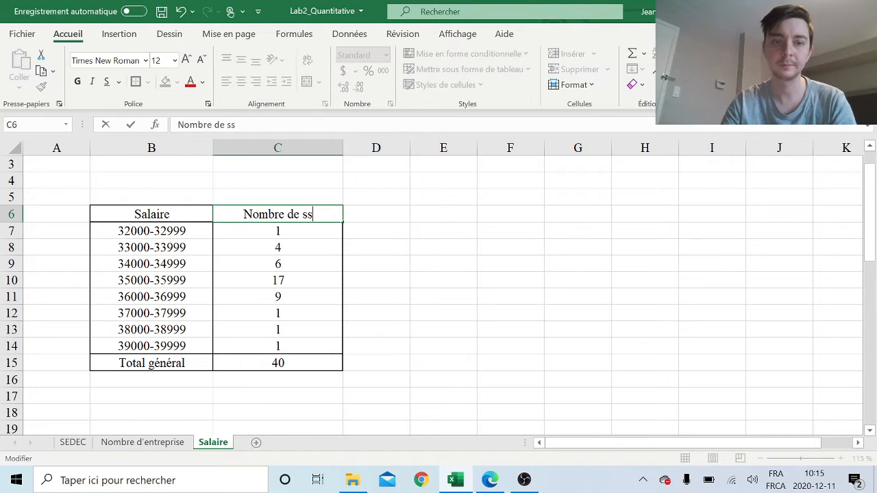
{"action": "key", "text": "BackSpace"}
{"action": "type", "text": "ecrétaires"}
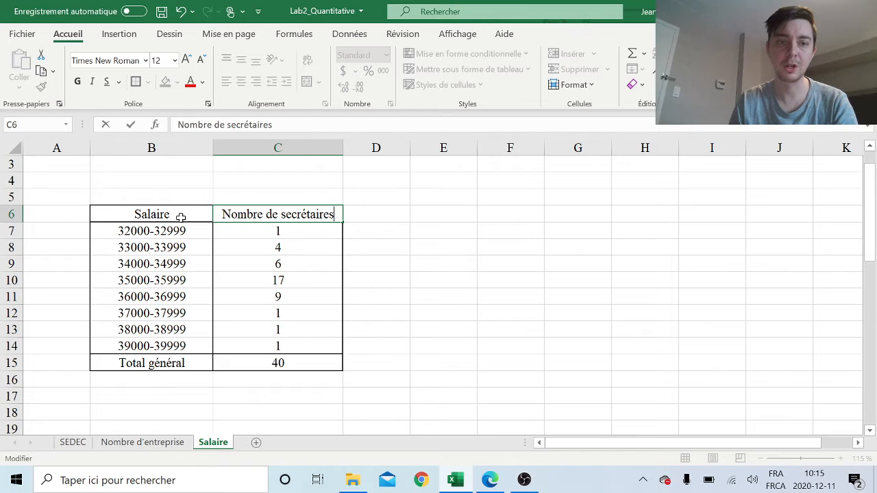
Add the unit to the heading in B6 so that it reads "Salaire ($)".
{"action": "left_click", "coordinate": [180, 216]}
{"action": "key", "text": "F2"}
{"action": "type", "text": "($)"}
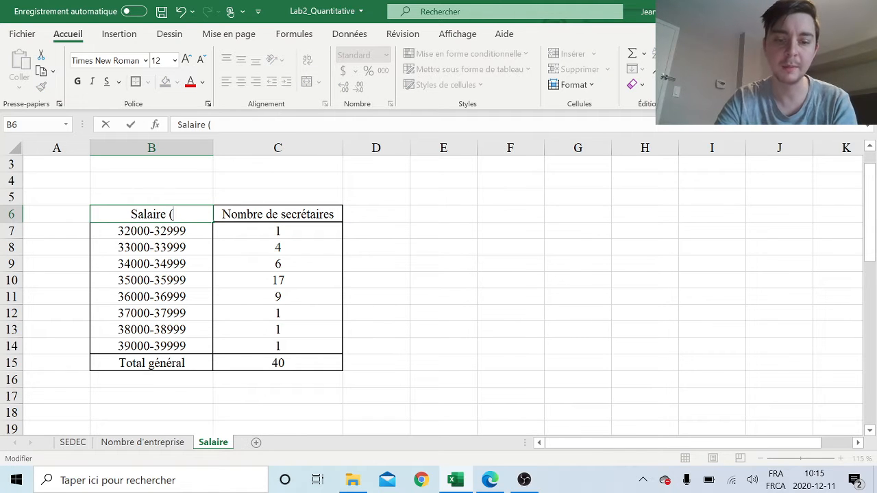
{"action": "left_click", "coordinate": [425, 226]}
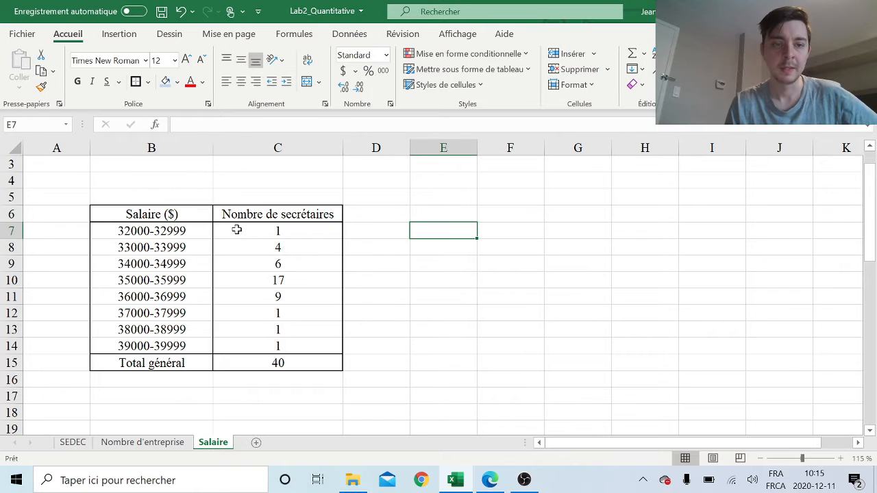
Merge cells B3:D4 above the salary table, with wrapped text centred horizontally and vertically.
{"action": "left_click_drag", "start_coordinate": [194, 167], "coordinate": [397, 182]}
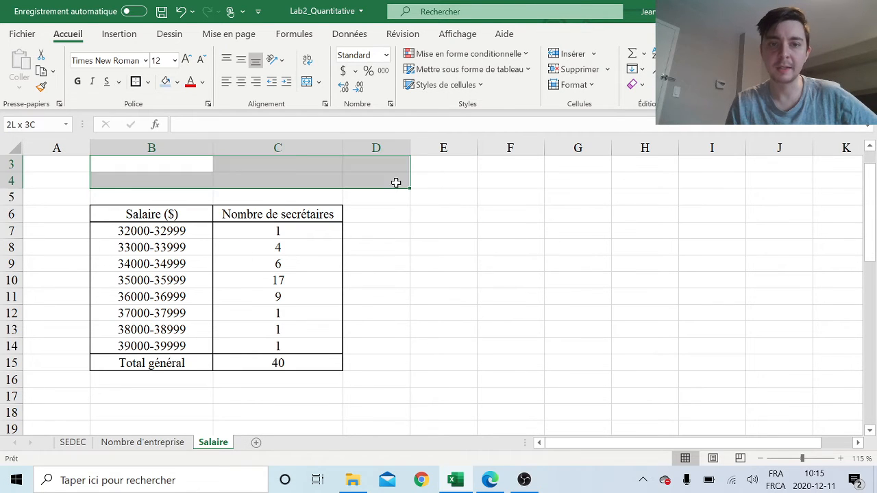
{"action": "left_click", "coordinate": [308, 61]}
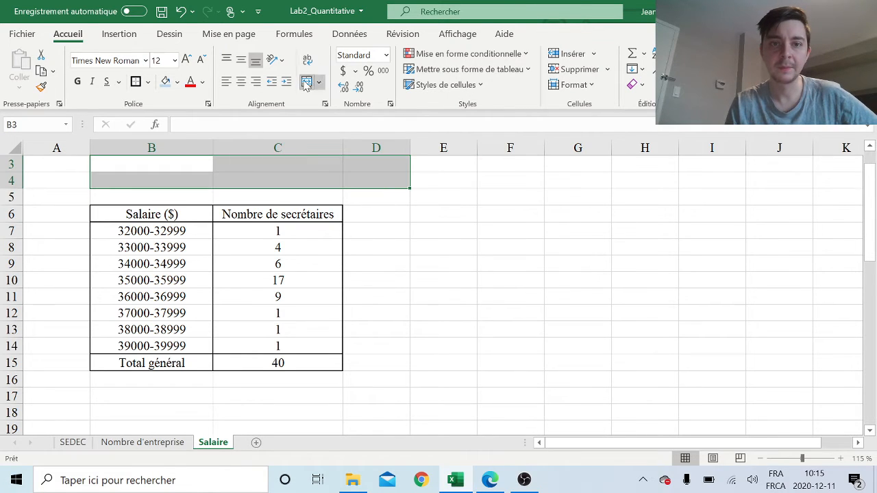
{"action": "left_click", "coordinate": [306, 82]}
{"action": "left_click", "coordinate": [244, 62]}
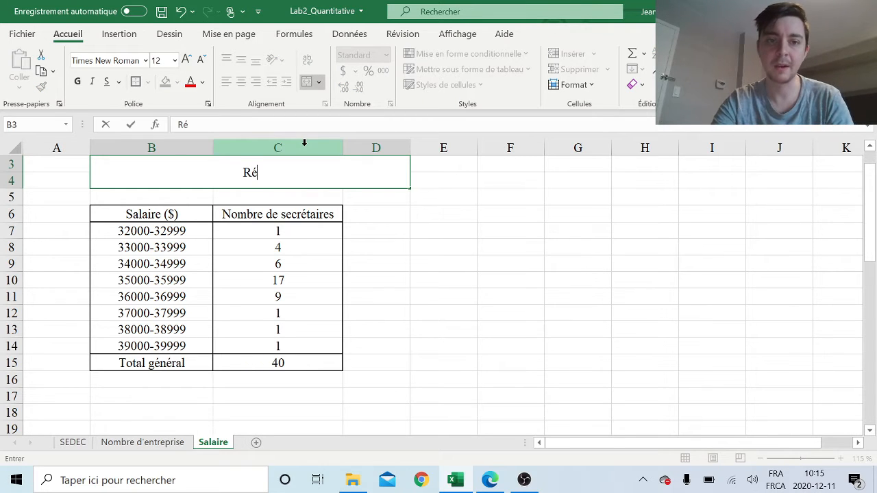
Enter the table title "Répartition des secrétaires selon leur salaire annuel" in the merged cell B3:D4.
{"action": "type", "text": "partition des"}
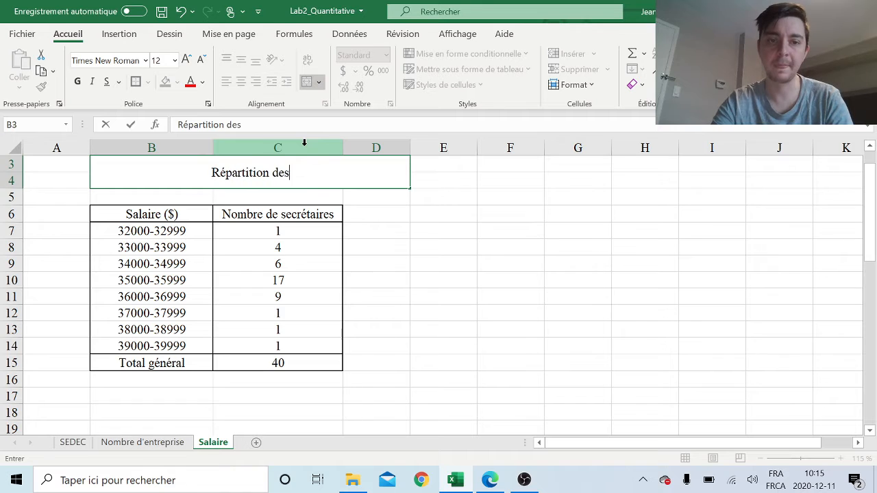
{"action": "type", "text": " secré"}
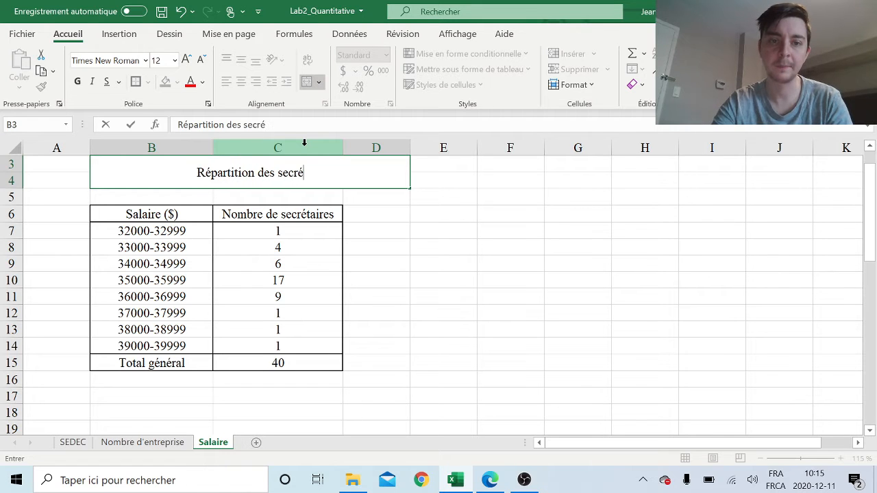
{"action": "type", "text": "taires selon leu"}
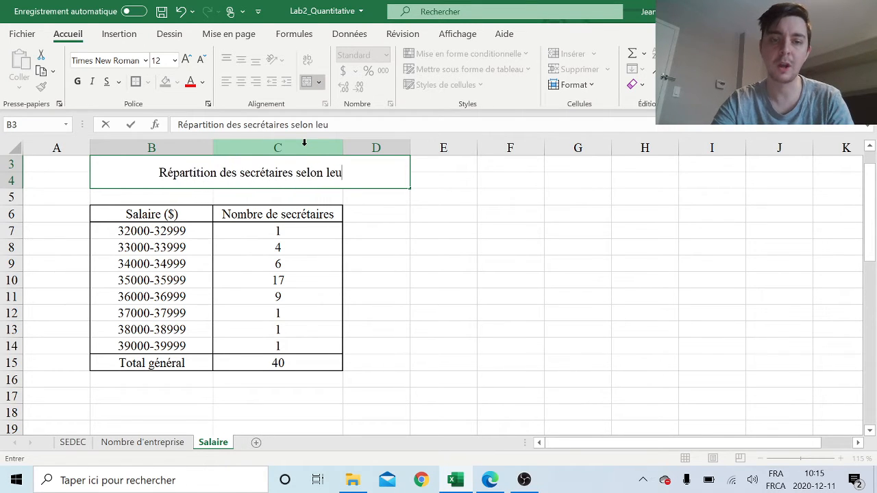
{"action": "type", "text": "r salair"}
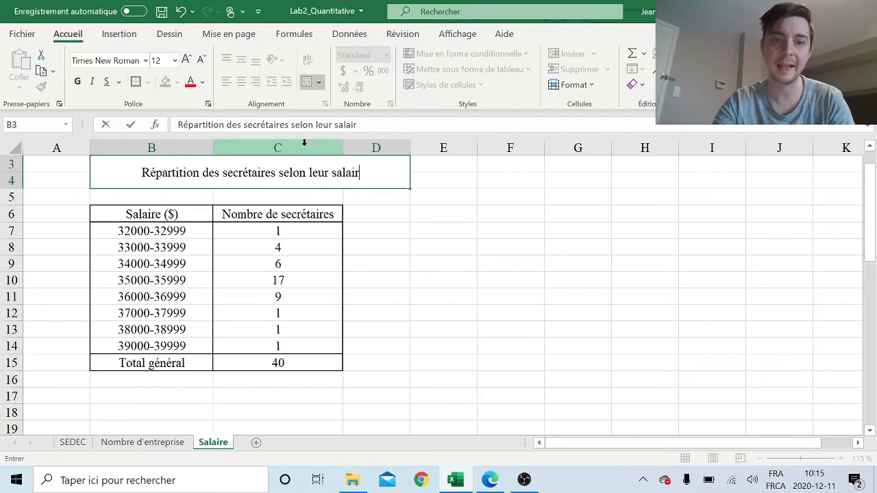
{"action": "type", "text": "e annuel"}
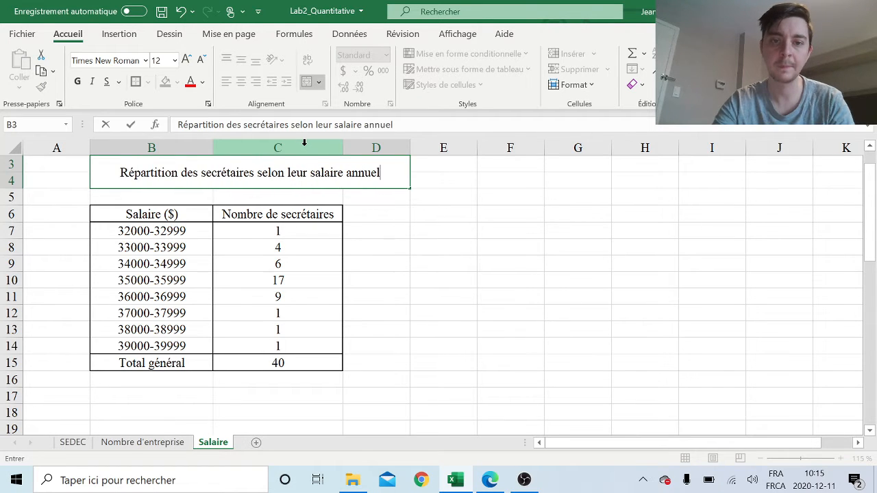
{"action": "key", "text": "Return"}
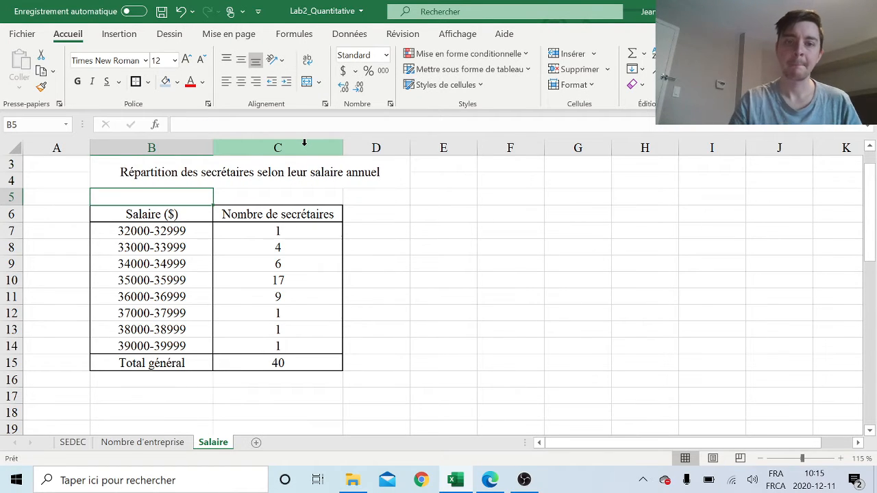
Check the data description on the SEDEC sheet, and make the title above the salary table bold.
{"action": "left_click", "coordinate": [72, 442]}
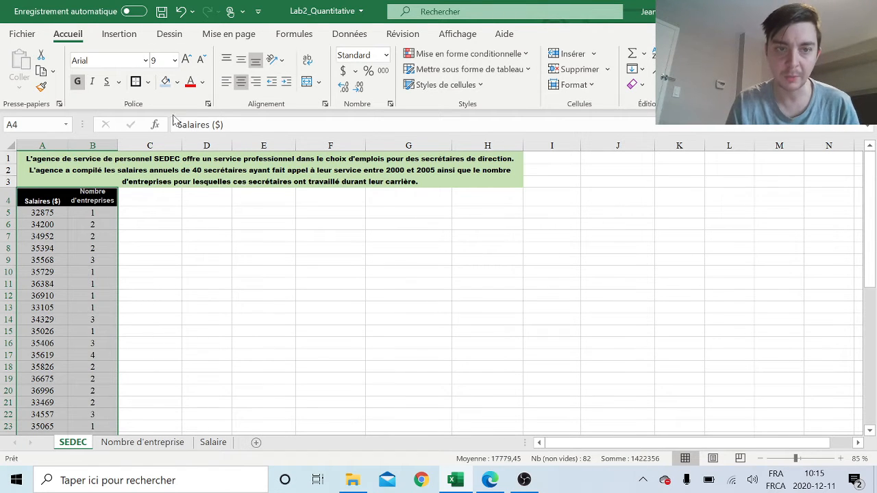
{"action": "left_click", "coordinate": [419, 276]}
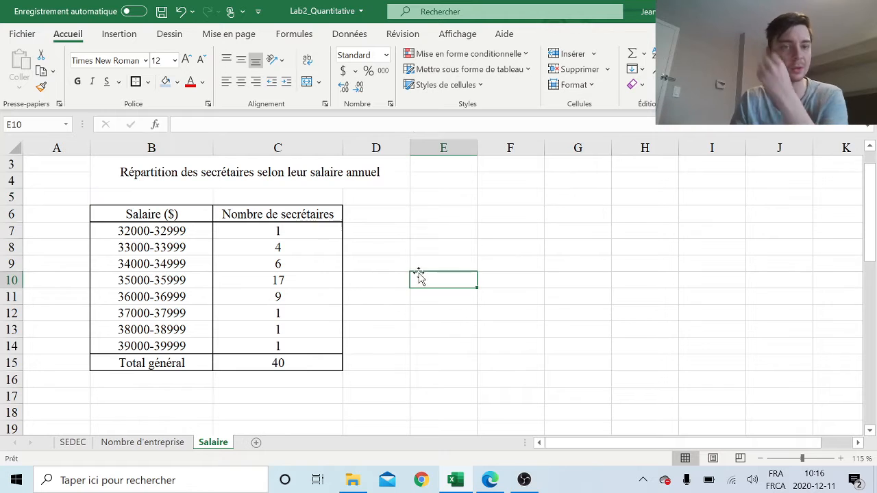
{"action": "left_click", "coordinate": [324, 174]}
{"action": "left_click", "coordinate": [77, 81]}
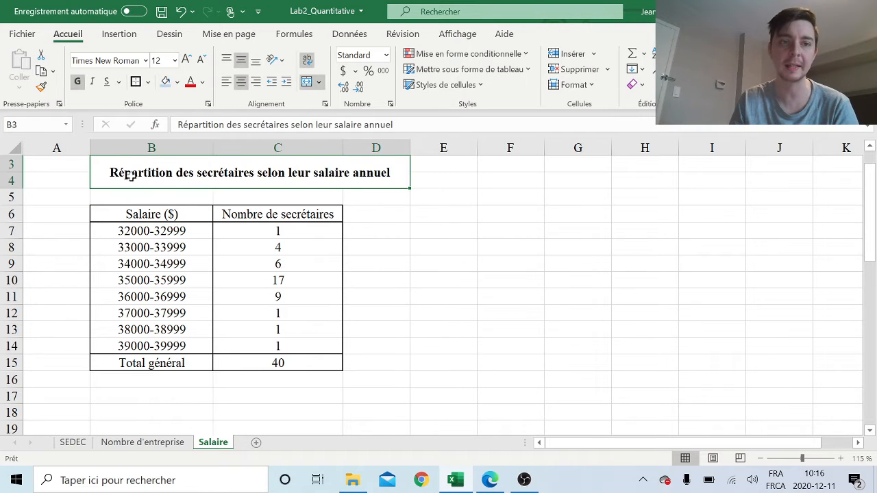
Enter the table label "Talbeau 2.2" in A3 beside the title.
{"action": "left_click_drag", "start_coordinate": [64, 165], "coordinate": [65, 174]}
{"action": "left_click", "coordinate": [65, 176]}
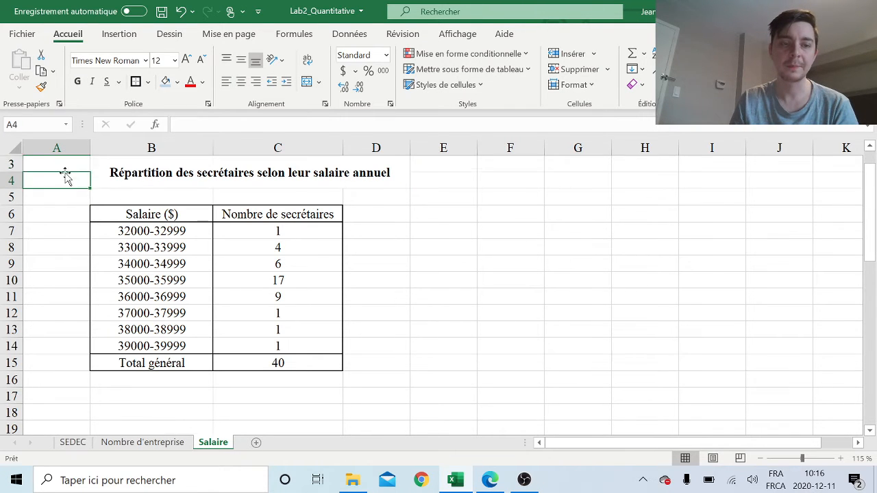
{"action": "key", "text": "Up"}
{"action": "key", "text": "Up"}
{"action": "key", "text": "Up"}
{"action": "left_click", "coordinate": [72, 198]}
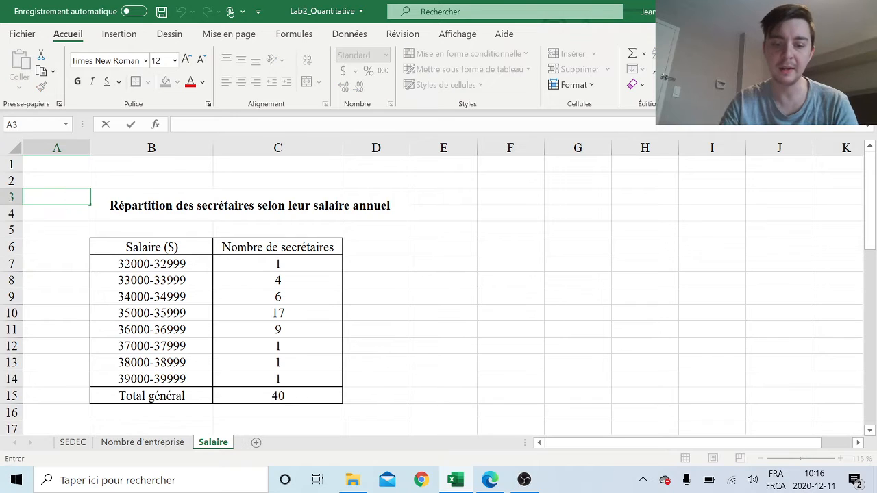
{"action": "type", "text": "Talbeau"}
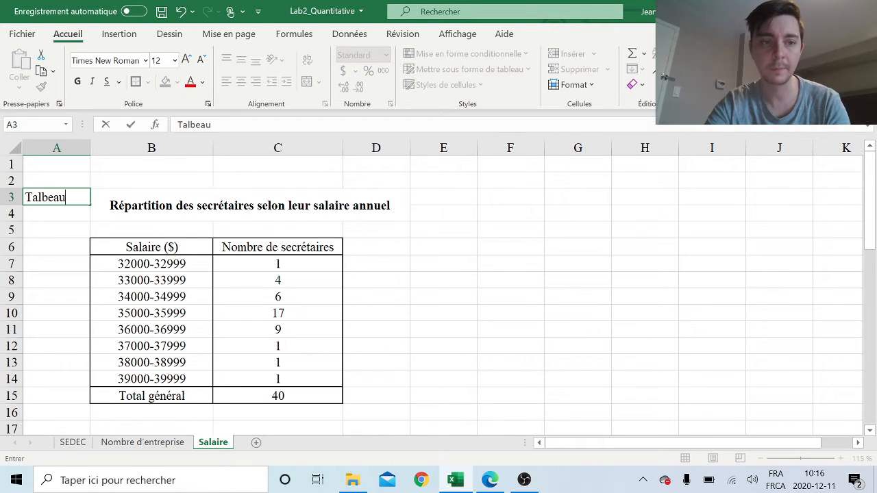
{"action": "type", "text": " 2.2."}
{"action": "key", "text": "BackSpace"}
{"action": "key", "text": "Return"}
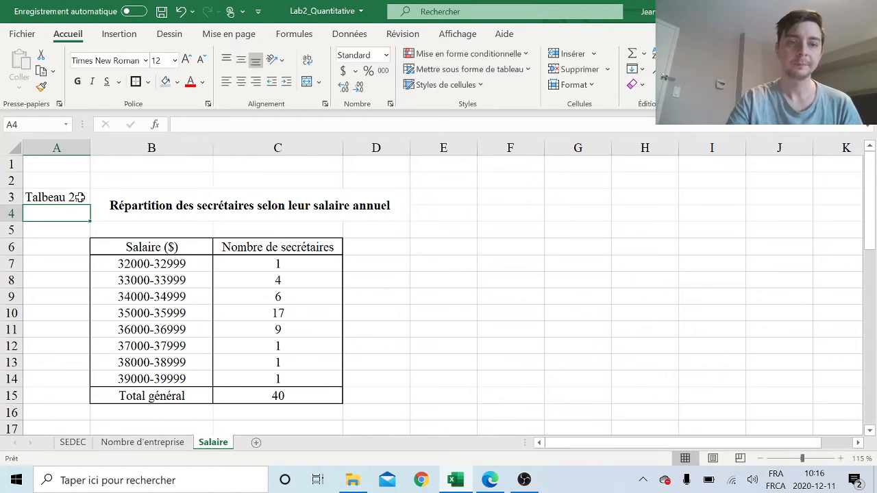
Examine how the salary classes in B7:B14 are written.
{"action": "left_click", "coordinate": [223, 249]}
{"action": "left_click_drag", "start_coordinate": [198, 261], "coordinate": [197, 377]}
{"action": "left_click", "coordinate": [625, 342]}
{"action": "left_click", "coordinate": [176, 267]}
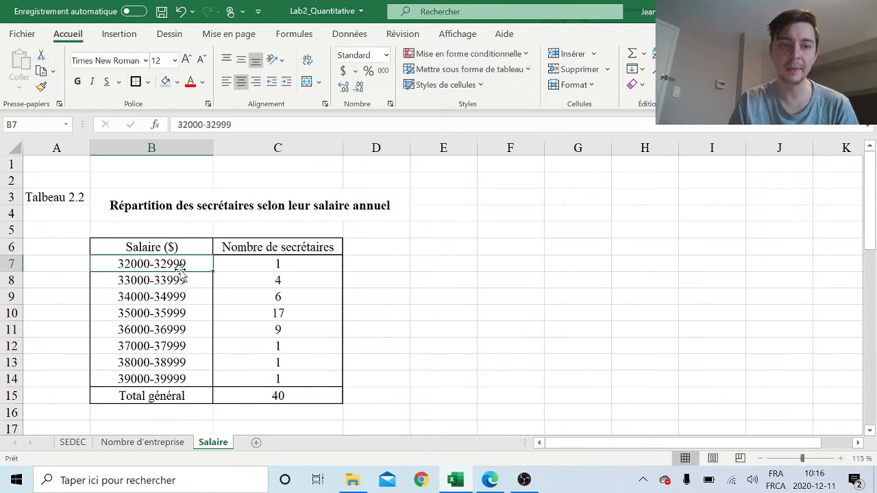
{"action": "left_click", "coordinate": [142, 281]}
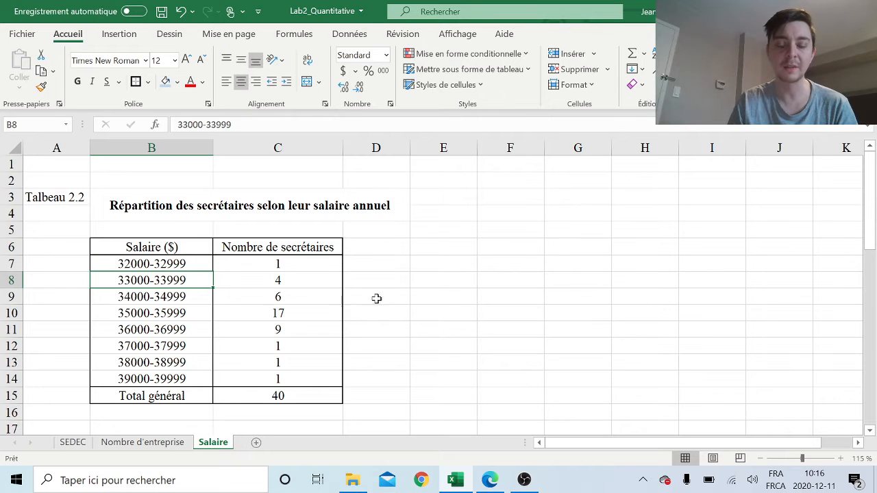
{"action": "left_click", "coordinate": [510, 313]}
{"action": "left_click", "coordinate": [151, 265]}
{"action": "scroll", "coordinate": [400, 308], "scroll_direction": "down", "scroll_amount": 1}
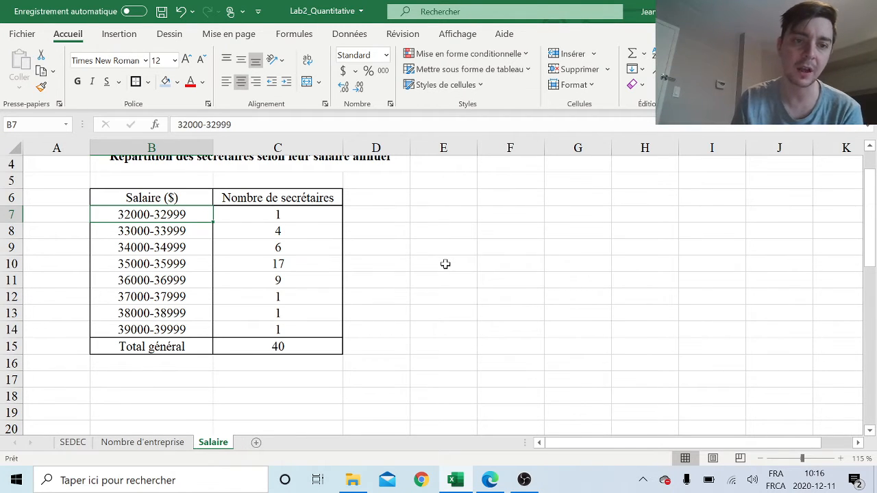
{"action": "left_click_drag", "start_coordinate": [196, 218], "coordinate": [192, 325]}
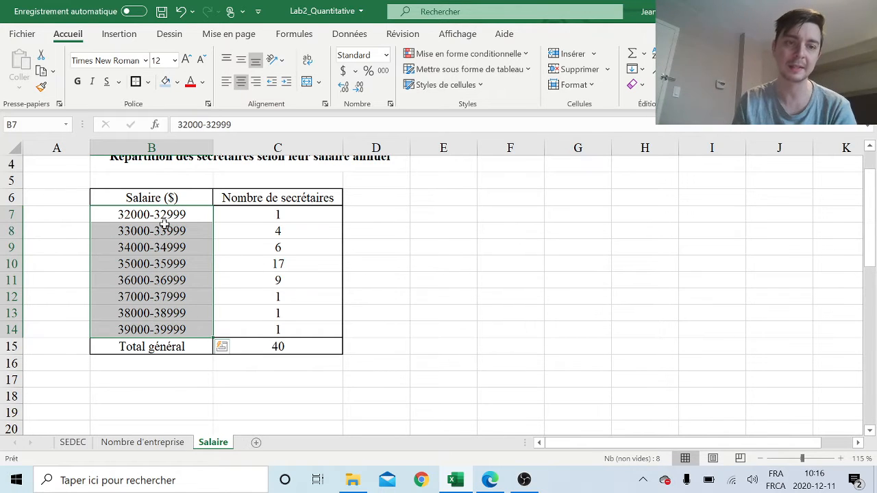
{"action": "double_click", "coordinate": [138, 214]}
{"action": "key", "text": "Home"}
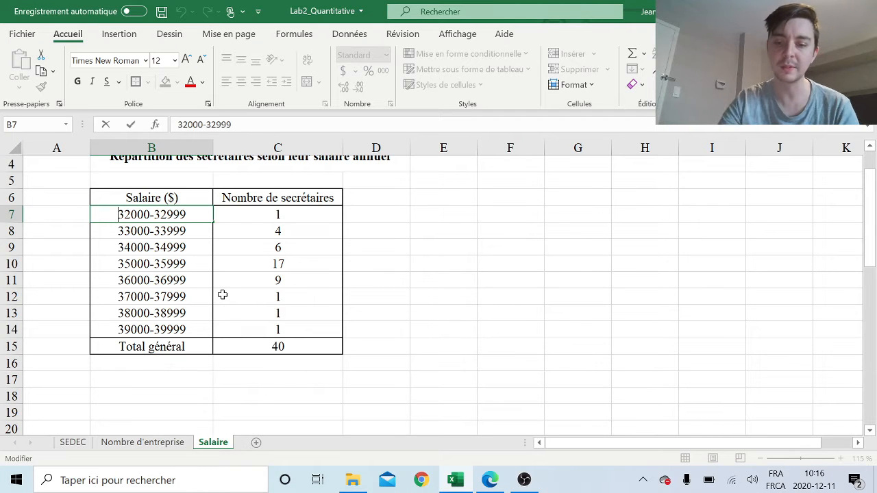
{"action": "type", "text": "["}
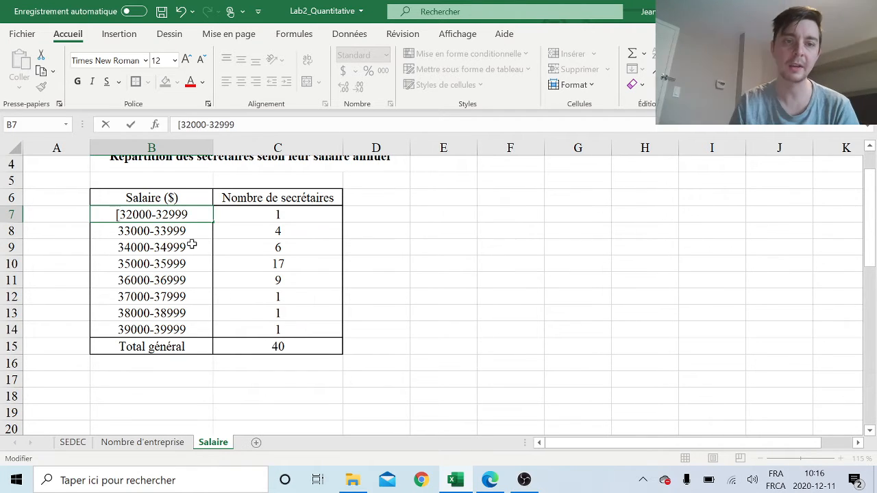
{"action": "double_click", "coordinate": [188, 214]}
{"action": "left_click", "coordinate": [188, 215]}
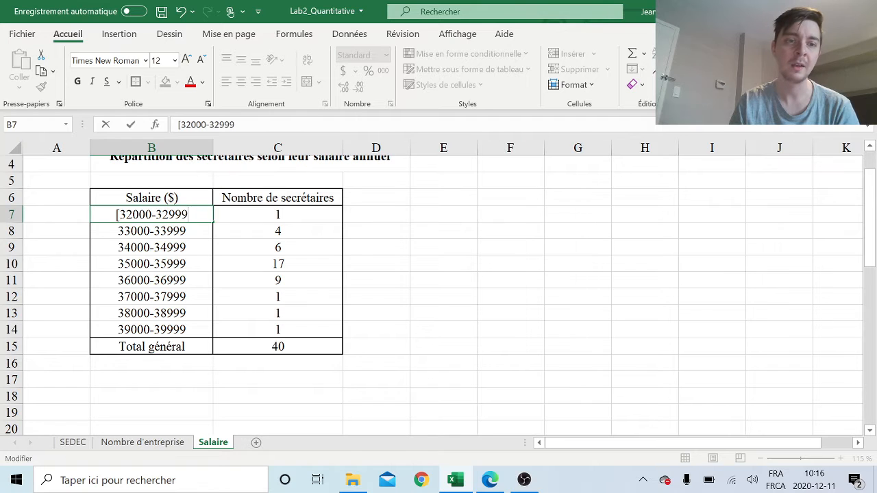
{"action": "left_click_drag", "start_coordinate": [189, 214], "coordinate": [162, 215]}
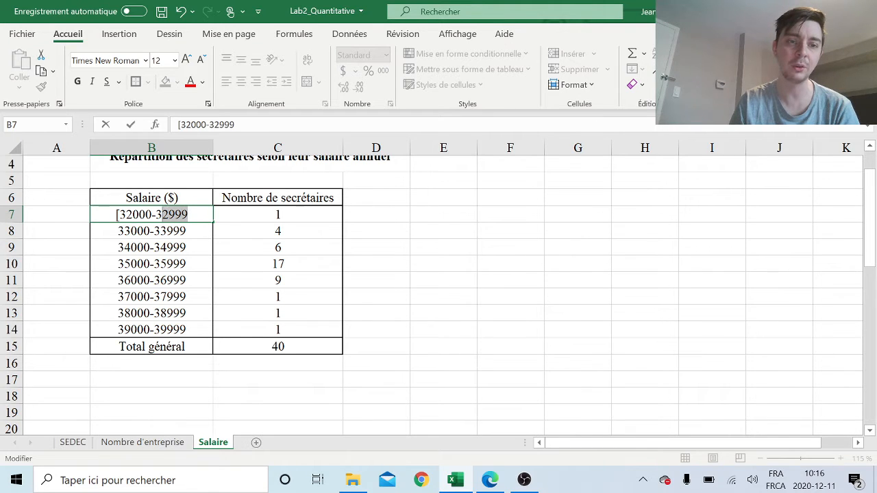
{"action": "type", "text": "3000"}
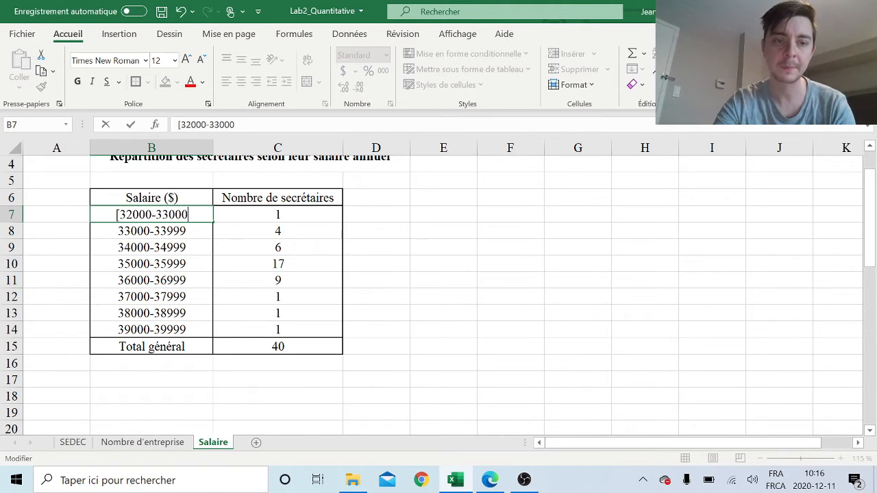
{"action": "left_click", "coordinate": [169, 214]}
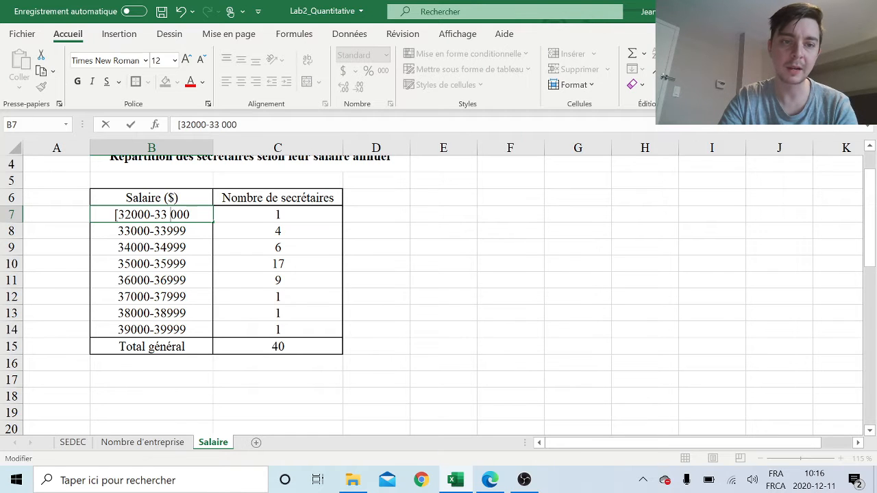
{"action": "left_click", "coordinate": [132, 215]}
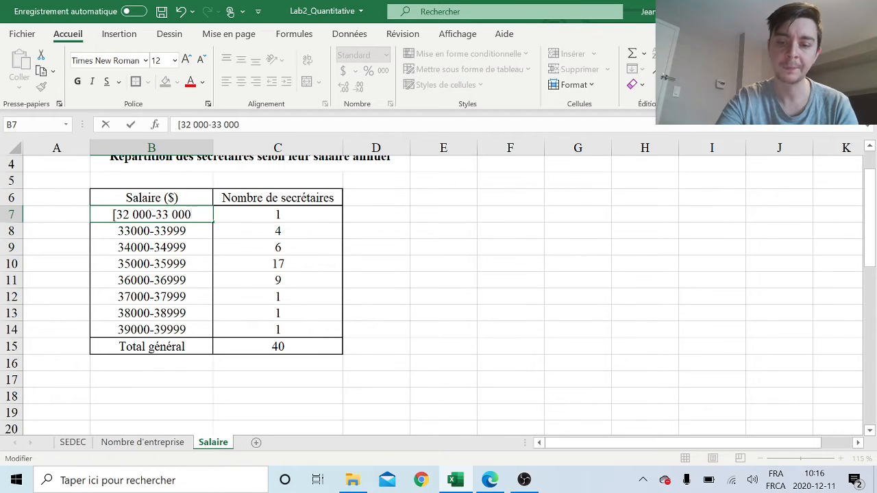
{"action": "type", "text": "]"}
{"action": "key", "text": "BackSpace"}
{"action": "type", "text": "["}
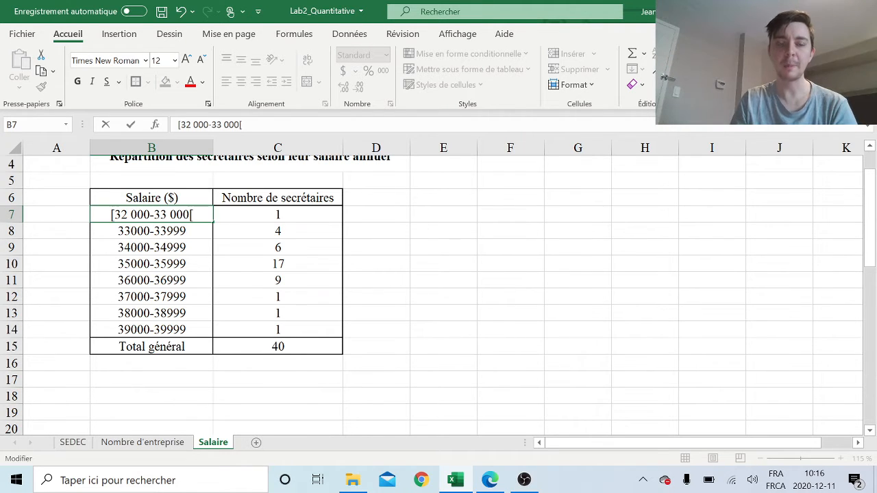
{"action": "double_click", "coordinate": [117, 230]}
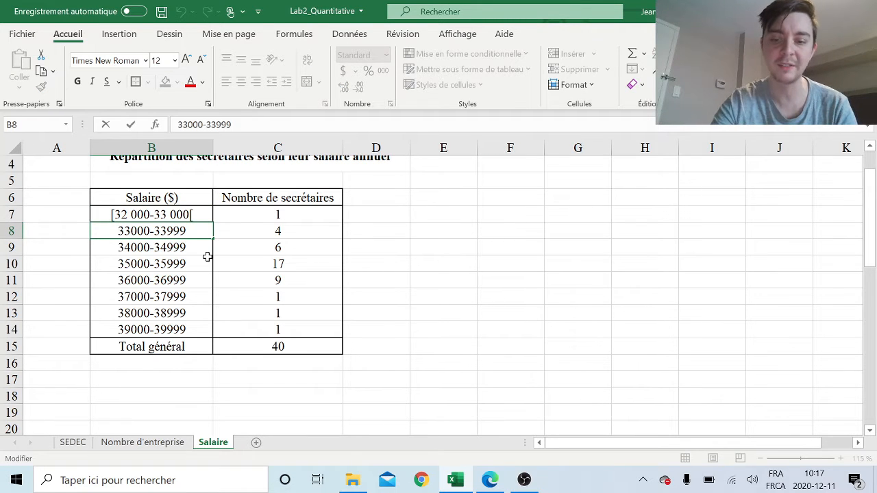
{"action": "type", "text": "["}
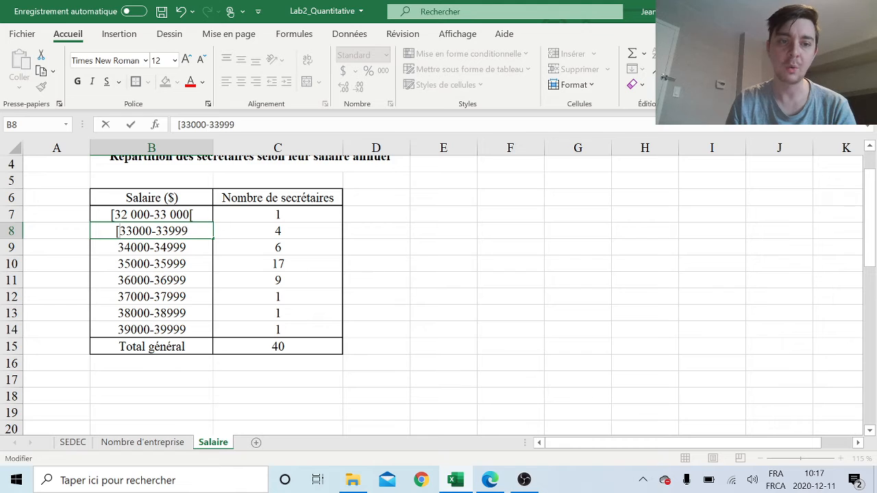
{"action": "key", "text": "Right"}
{"action": "key", "text": "Right"}
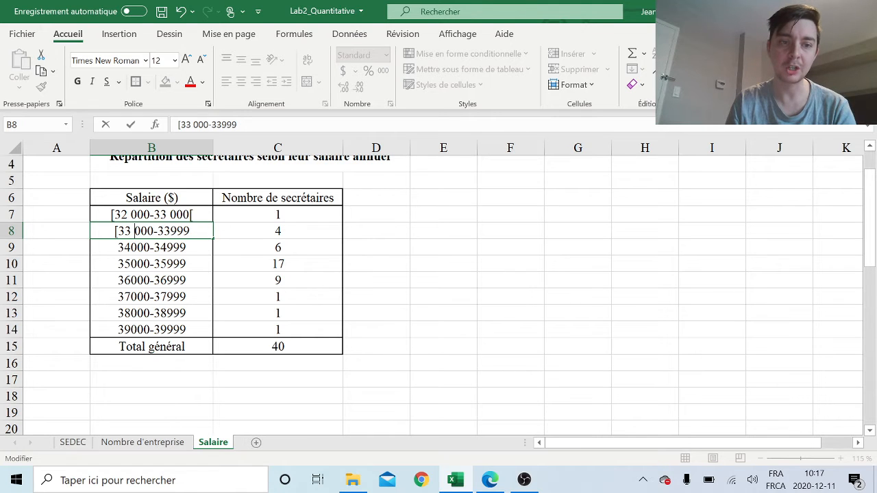
{"action": "left_click_drag", "start_coordinate": [190, 231], "coordinate": [163, 231]}
{"action": "type", "text": "4 00"}
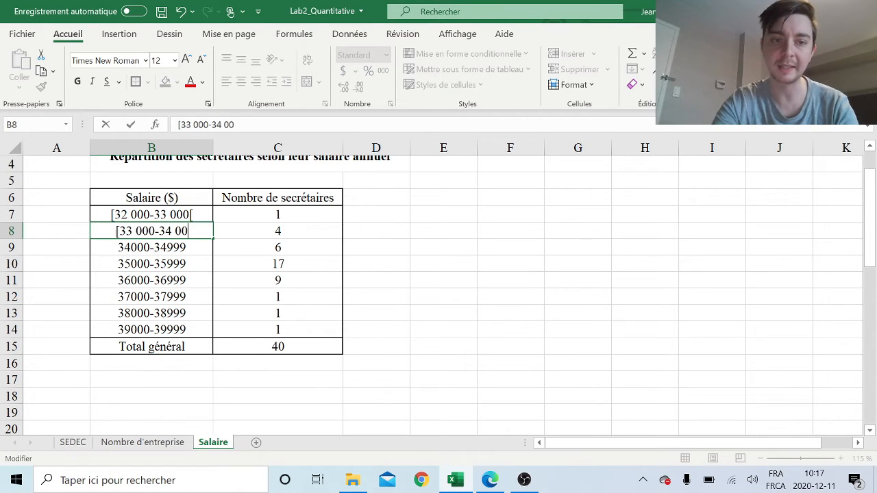
{"action": "type", "text": "0["}
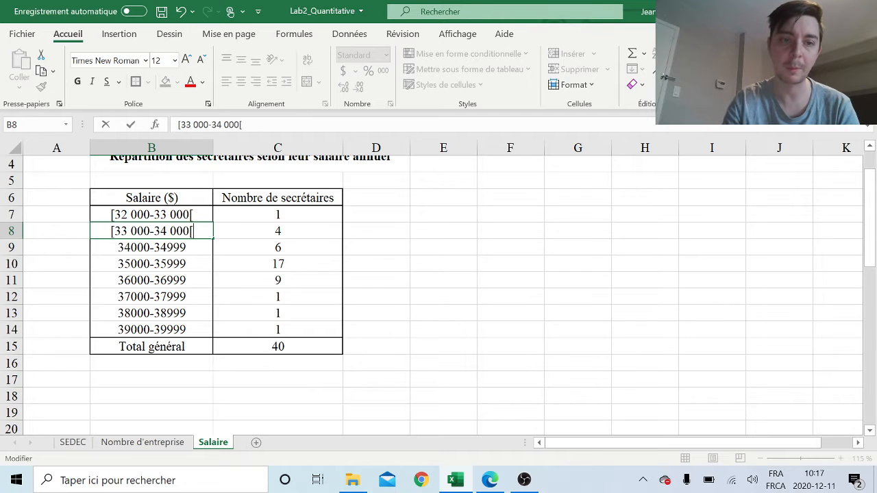
{"action": "left_click", "coordinate": [119, 242]}
{"action": "double_click", "coordinate": [118, 243]}
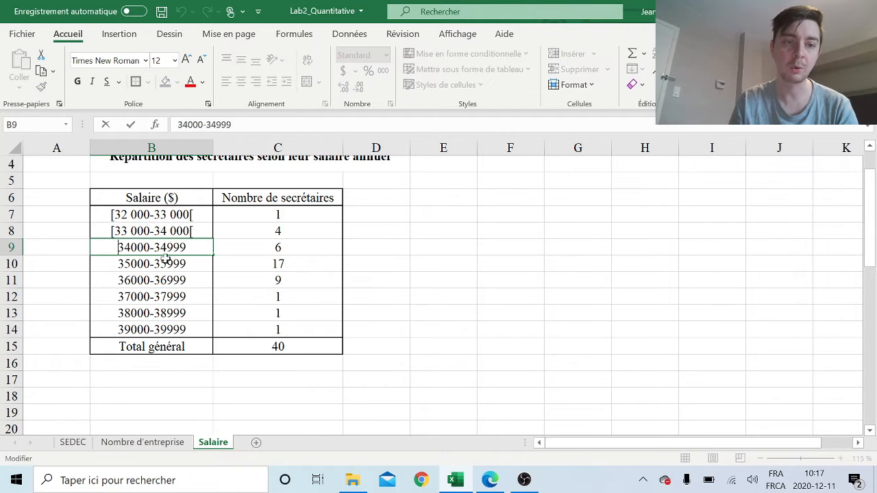
{"action": "type", "text": "["}
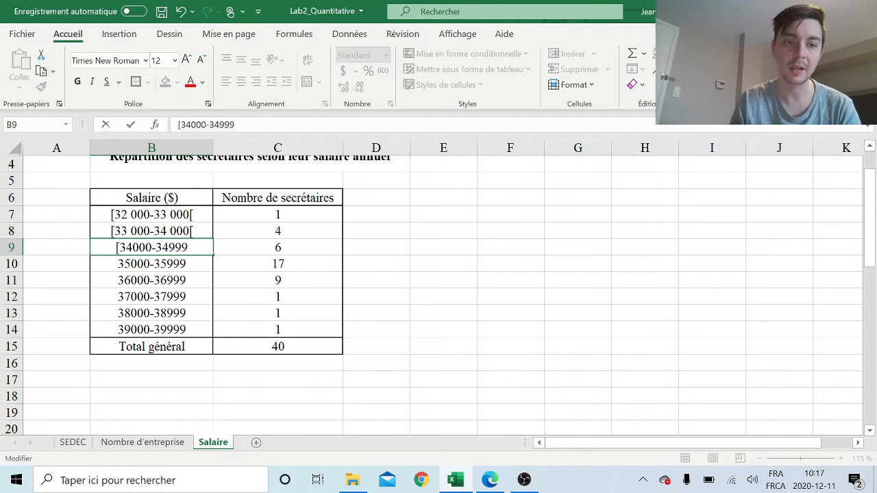
{"action": "key", "text": "Right"}
{"action": "key", "text": "Right"}
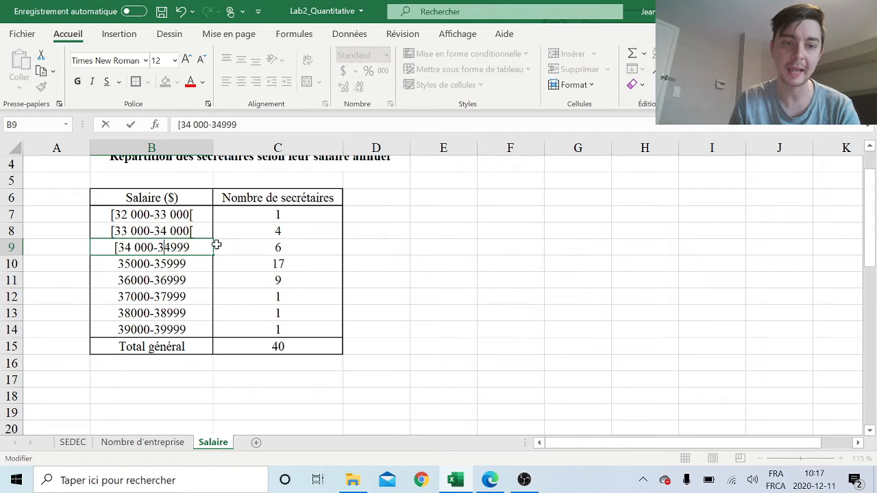
{"action": "key", "text": "Right"}
{"action": "key", "text": "Right"}
{"action": "key", "text": "Right"}
{"action": "key", "text": "BackSpace"}
{"action": "type", "text": "5"}
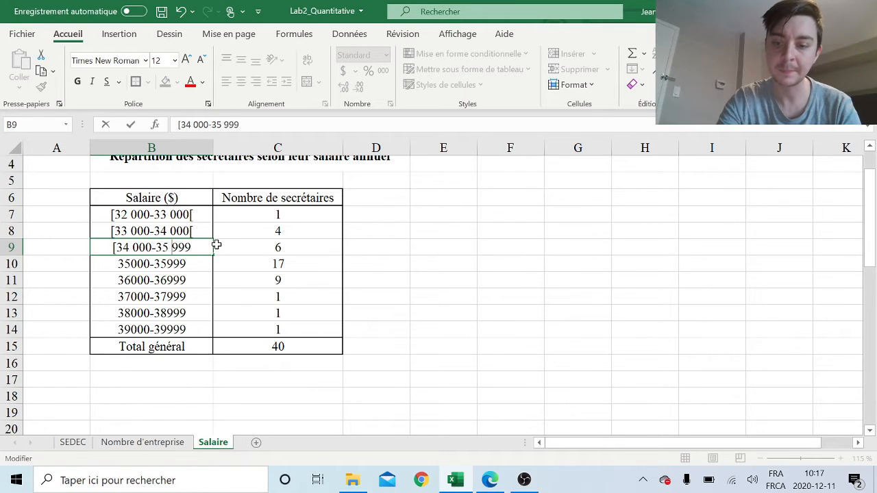
{"action": "key", "text": "BackSpace"}
{"action": "key", "text": "BackSpace"}
{"action": "key", "text": "BackSpace"}
{"action": "type", "text": "000"}
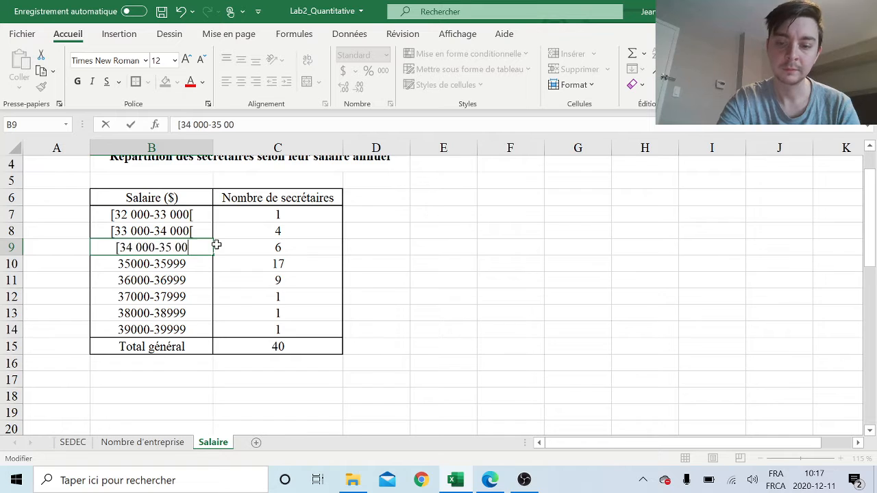
{"action": "type", "text": "["}
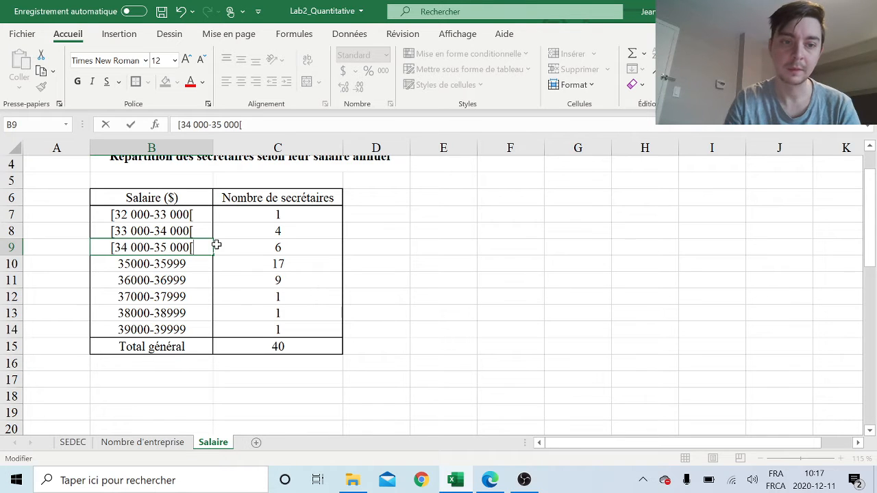
{"action": "left_click", "coordinate": [118, 263]}
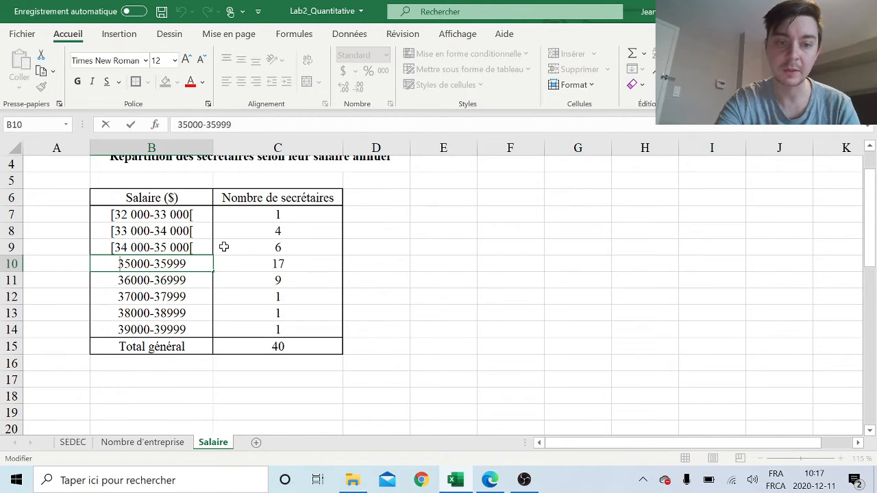
{"action": "type", "text": "["}
{"action": "key", "text": "Right"}
{"action": "key", "text": "Right"}
{"action": "key", "text": "Right"}
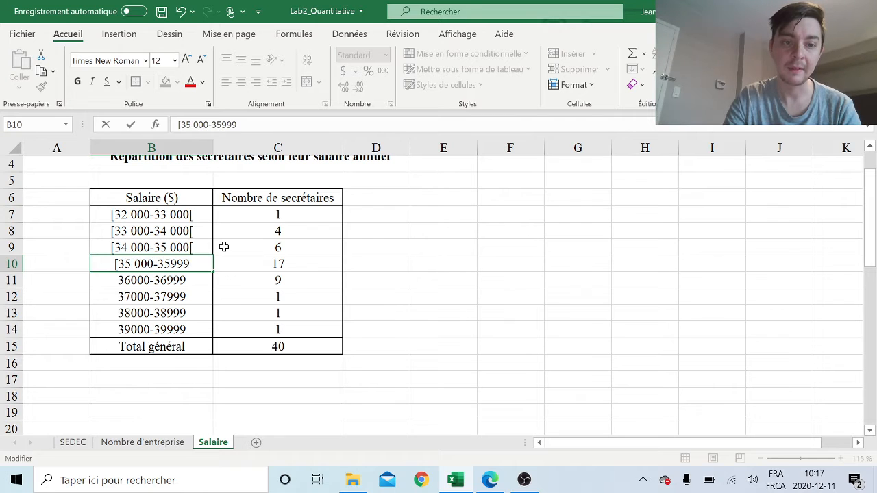
{"action": "key", "text": "Delete"}
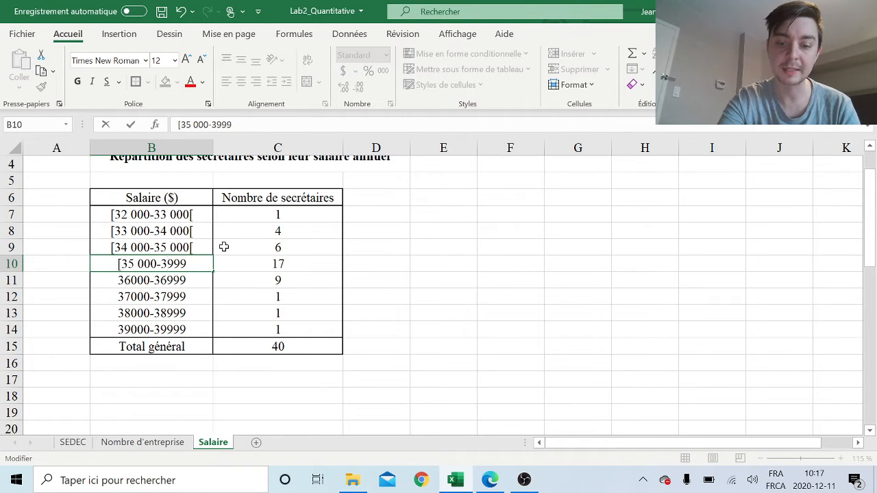
{"action": "type", "text": "6"}
{"action": "key", "text": "Delete"}
{"action": "key", "text": "Delete"}
{"action": "key", "text": "Delete"}
{"action": "type", "text": "00"}
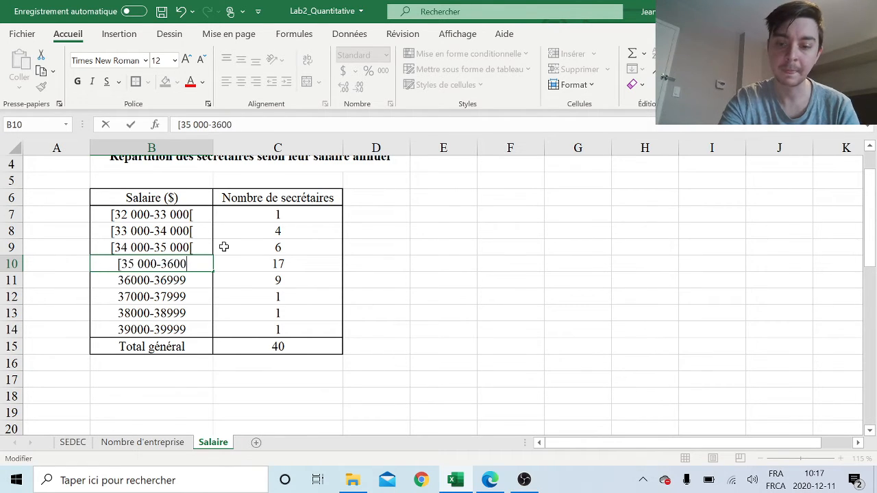
{"action": "type", "text": "0"}
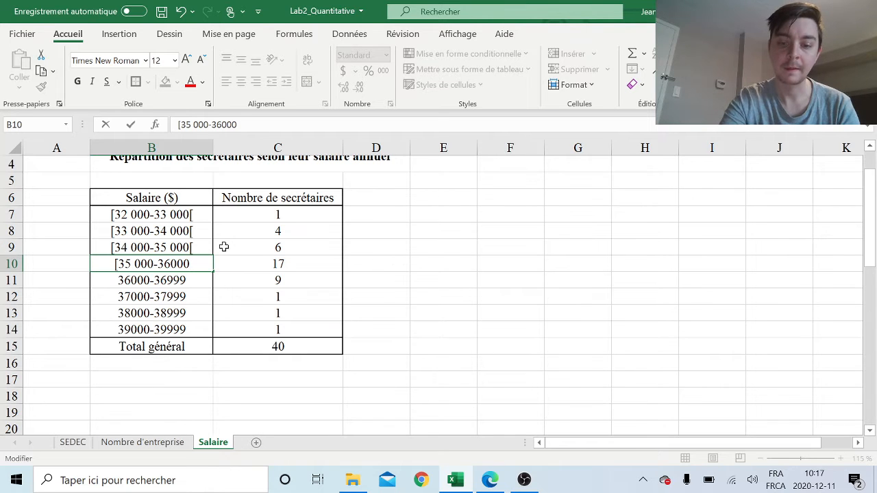
{"action": "type", "text": "["}
{"action": "key", "text": "Left"}
{"action": "key", "text": "Left"}
{"action": "key", "text": "Left"}
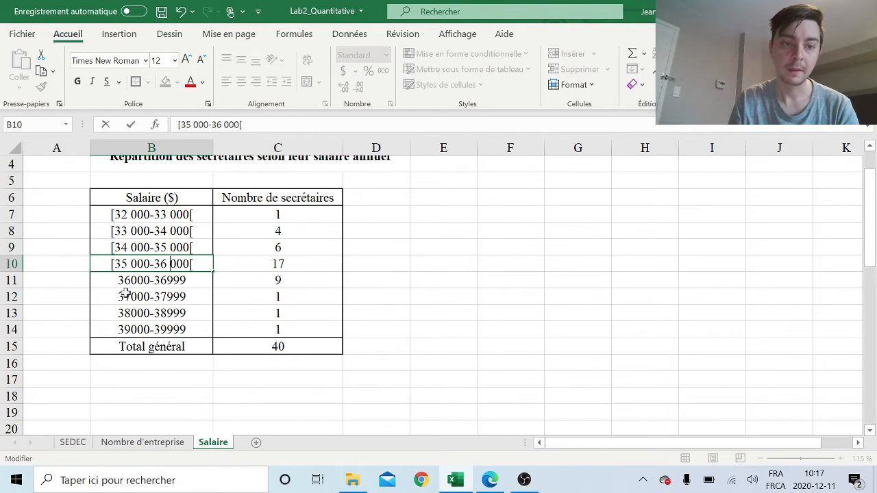
{"action": "double_click", "coordinate": [120, 281]}
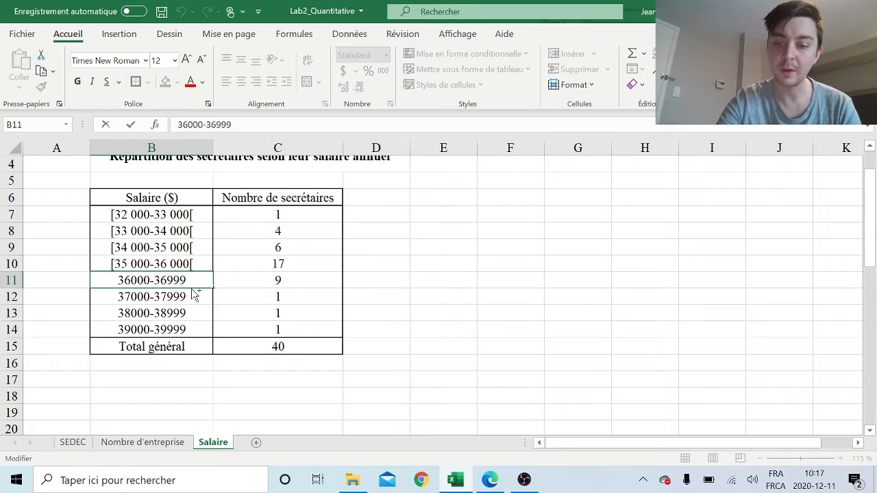
{"action": "type", "text": "[36"}
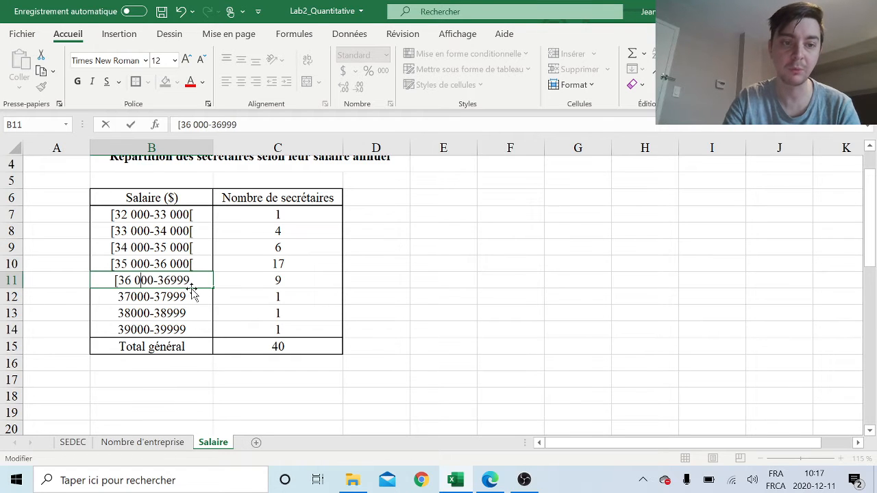
{"action": "key", "text": "BackSpace"}
{"action": "type", "text": "7"}
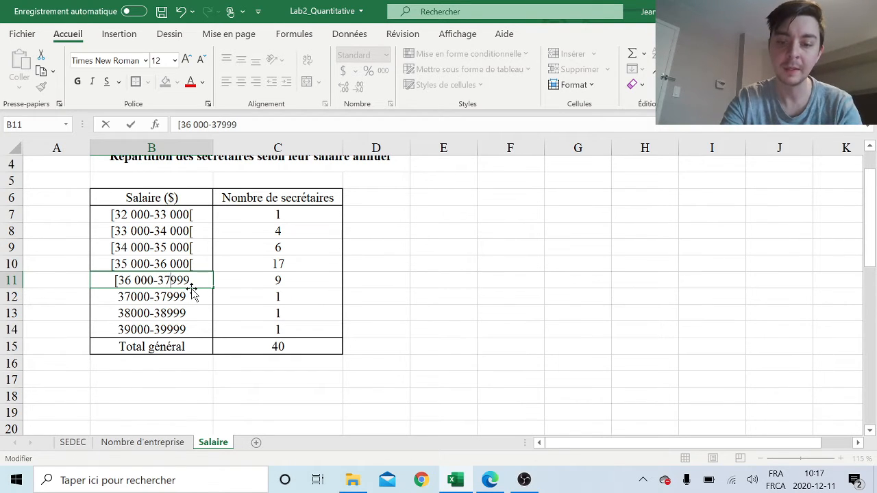
{"action": "key", "text": "Delete"}
{"action": "key", "text": "Delete"}
{"action": "key", "text": "Delete"}
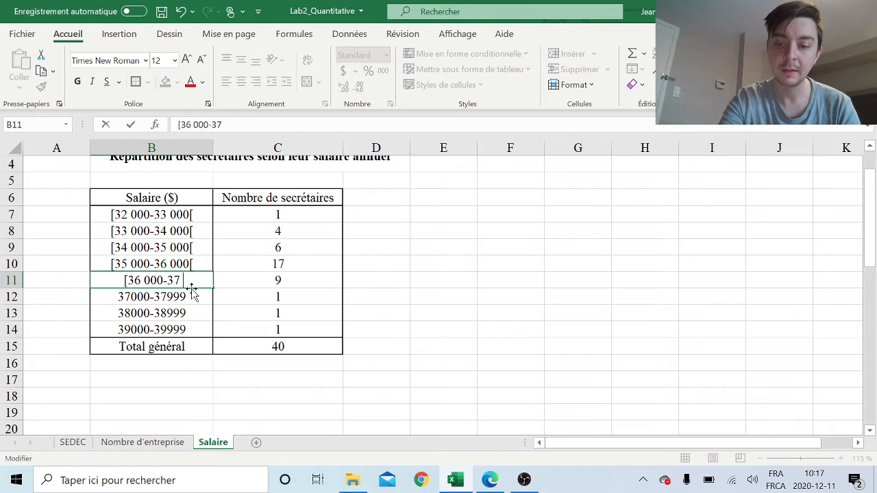
{"action": "type", "text": "000["}
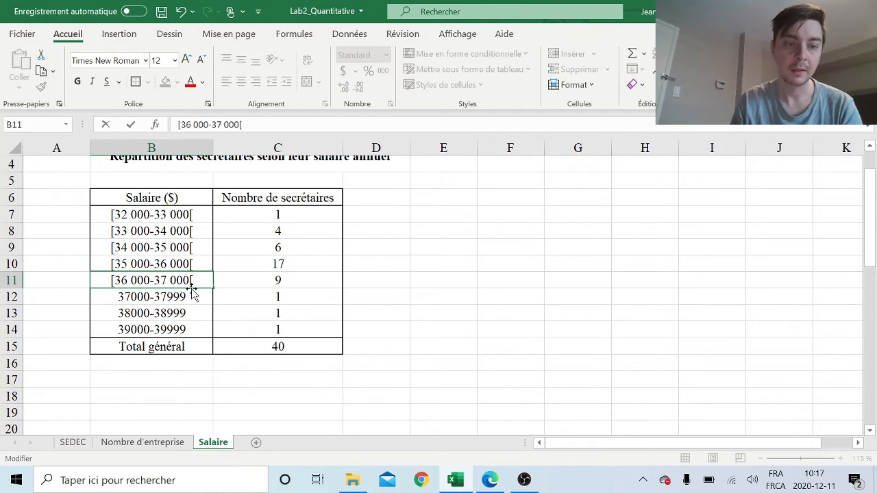
{"action": "double_click", "coordinate": [117, 297]}
{"action": "type", "text": "["}
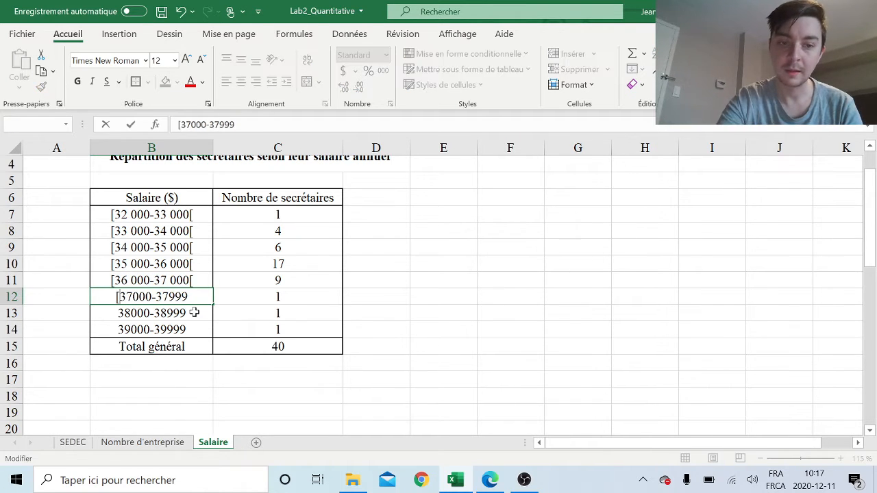
{"action": "key", "text": "Right"}
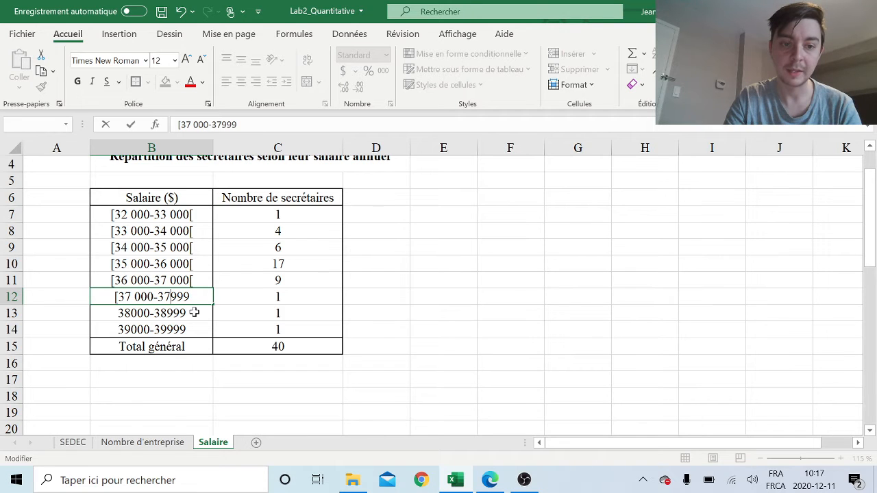
{"action": "key", "text": "Right"}
{"action": "key", "text": "Right"}
{"action": "key", "text": "Right"}
{"action": "key", "text": "Right"}
{"action": "key", "text": "Right"}
{"action": "key", "text": "Right"}
{"action": "key", "text": "BackSpace"}
{"action": "type", "text": "8"}
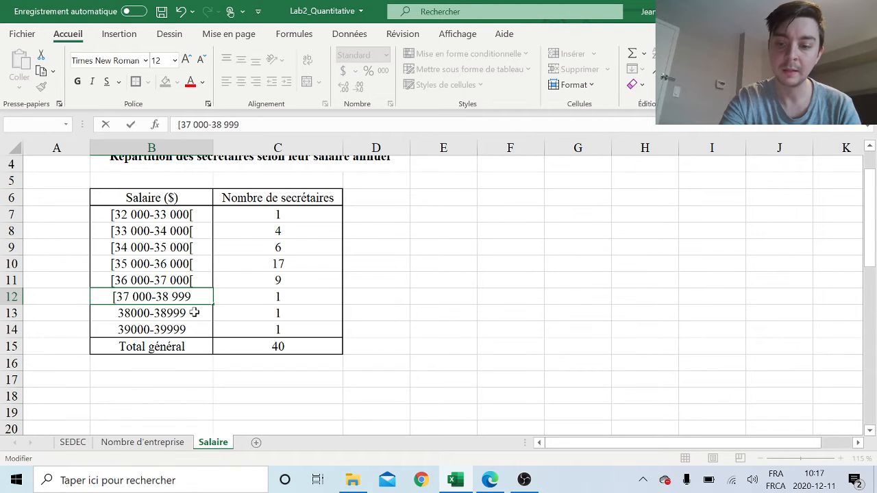
{"action": "key", "text": "Delete"}
{"action": "key", "text": "Delete"}
{"action": "key", "text": "Delete"}
{"action": "type", "text": "000["}
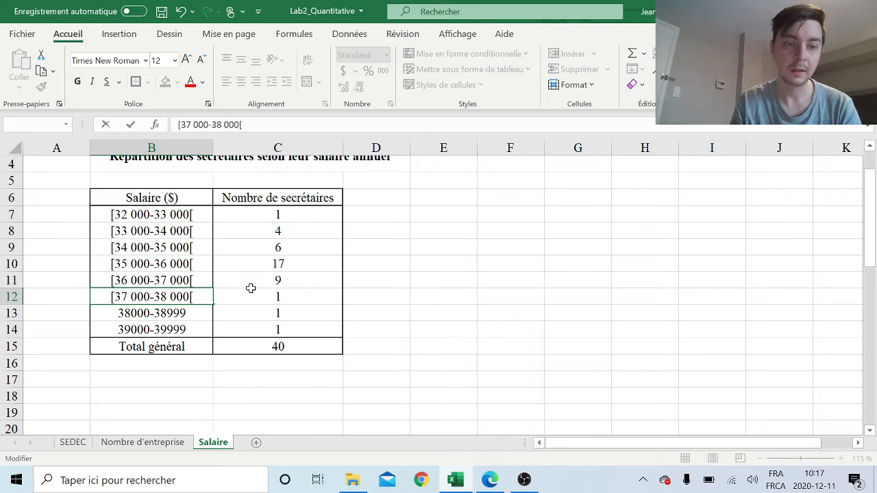
{"action": "double_click", "coordinate": [119, 313]}
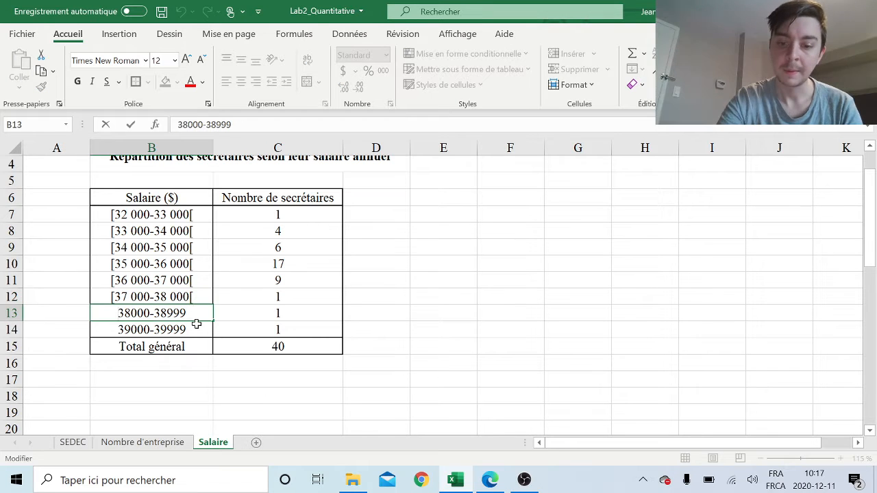
{"action": "type", "text": "[38"}
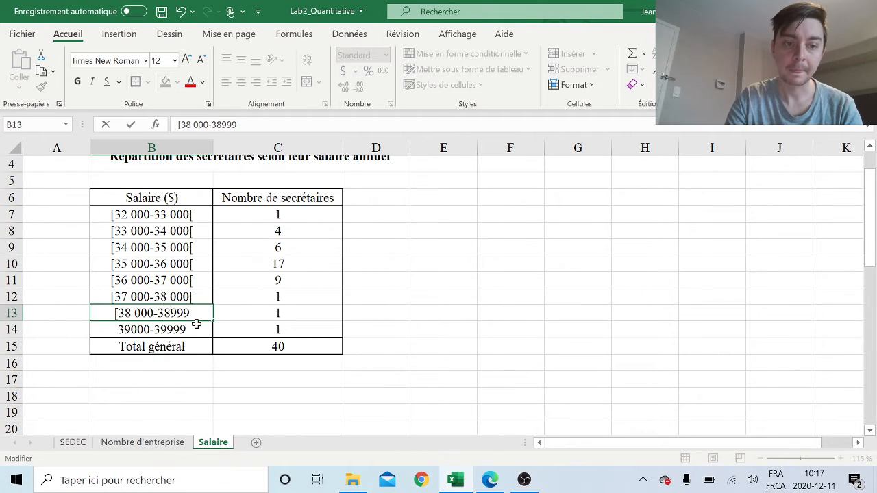
{"action": "key", "text": "BackSpace"}
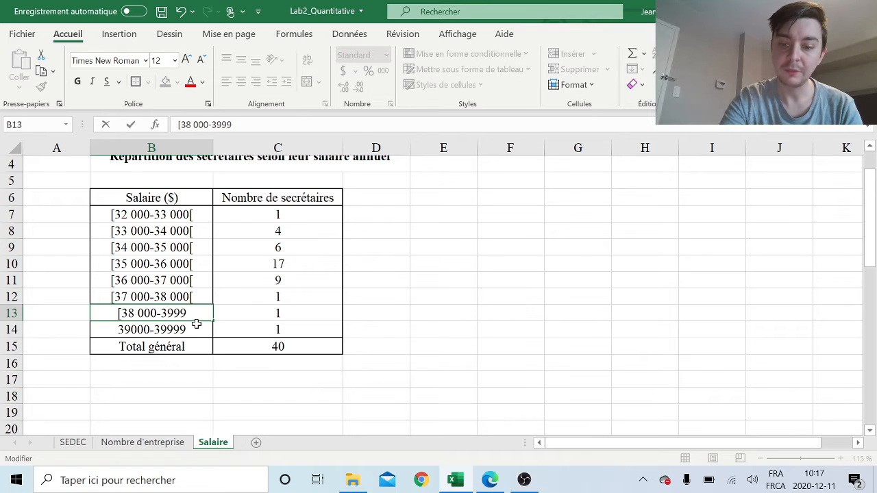
{"action": "type", "text": "9"}
{"action": "key", "text": "Delete"}
{"action": "key", "text": "Delete"}
{"action": "key", "text": "Delete"}
{"action": "type", "text": "00"}
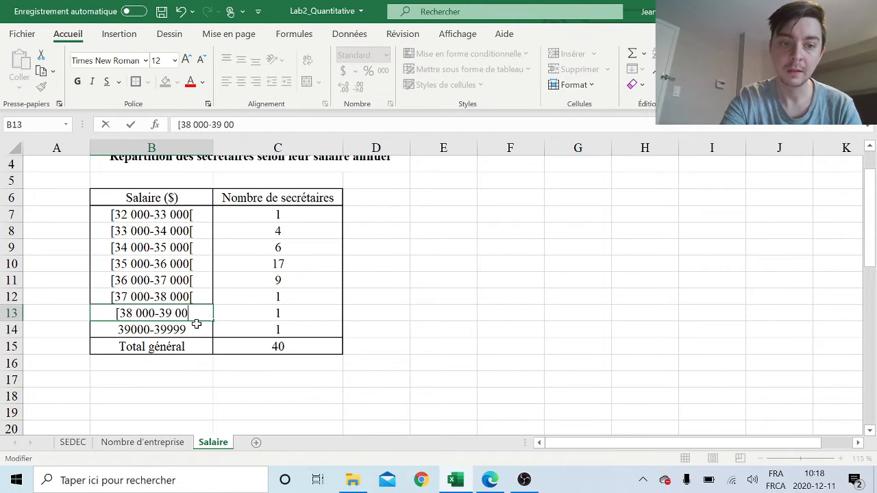
{"action": "type", "text": "0["}
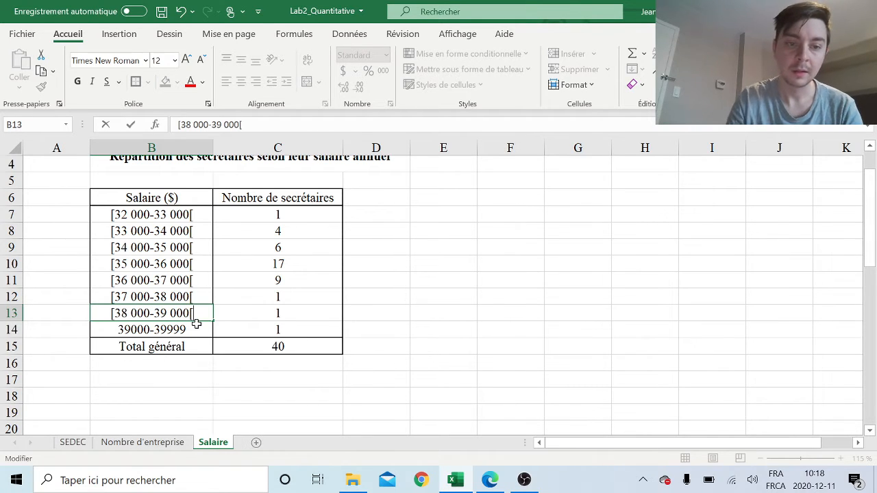
Rewrite the last salary class in B14 in interval notation with spaces around the hyphen, as "[39 000 - 40 000[".
{"action": "left_click", "coordinate": [121, 327]}
{"action": "double_click", "coordinate": [118, 329]}
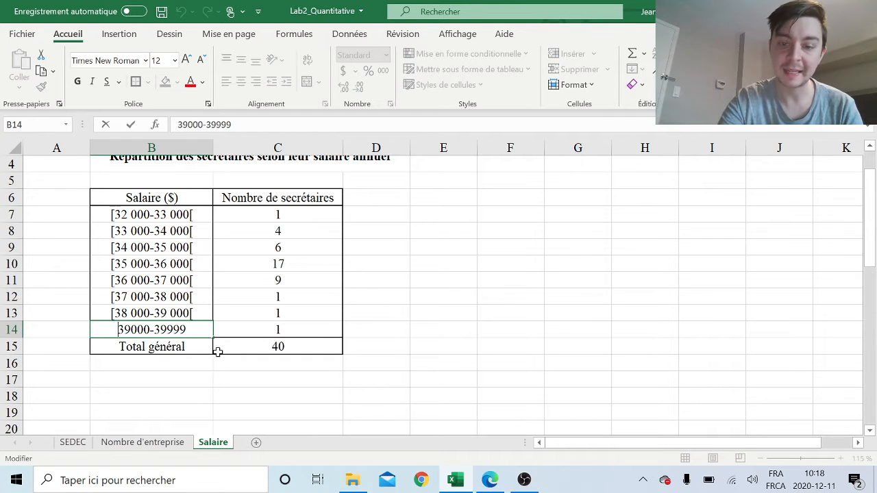
{"action": "type", "text": "]["}
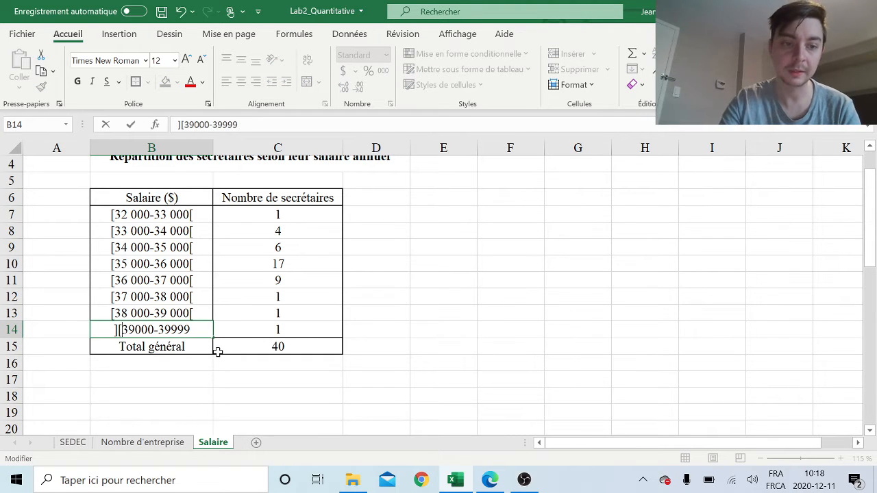
{"action": "key", "text": "BackSpace"}
{"action": "key", "text": "BackSpace"}
{"action": "type", "text": "["}
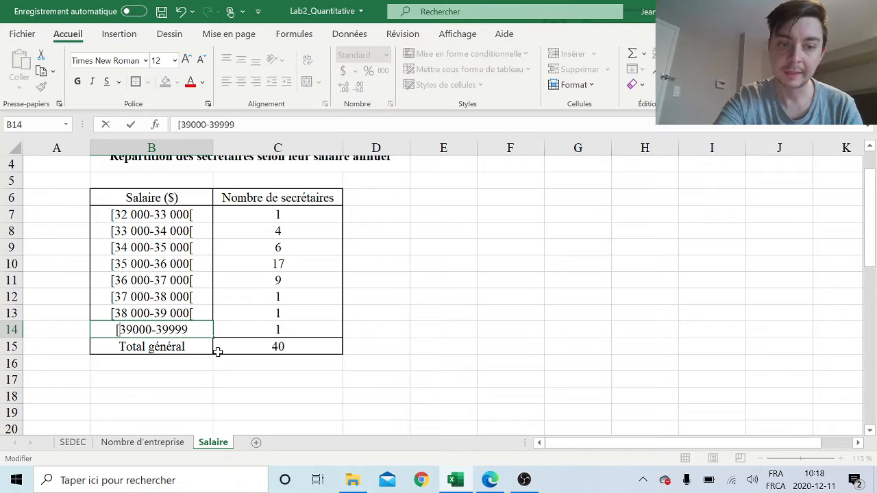
{"action": "key", "text": "Right"}
{"action": "key", "text": "Right"}
{"action": "key", "text": "Right"}
{"action": "key", "text": "Right"}
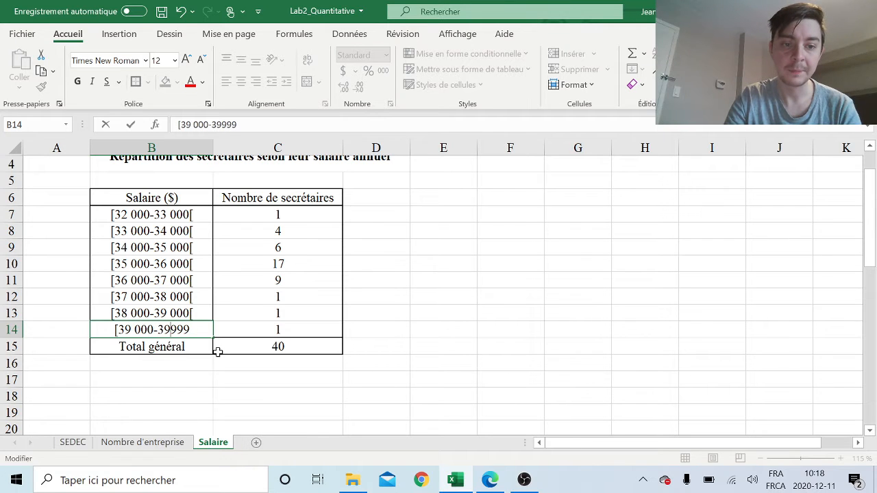
{"action": "key", "text": "Right"}
{"action": "key", "text": "Delete"}
{"action": "key", "text": "Delete"}
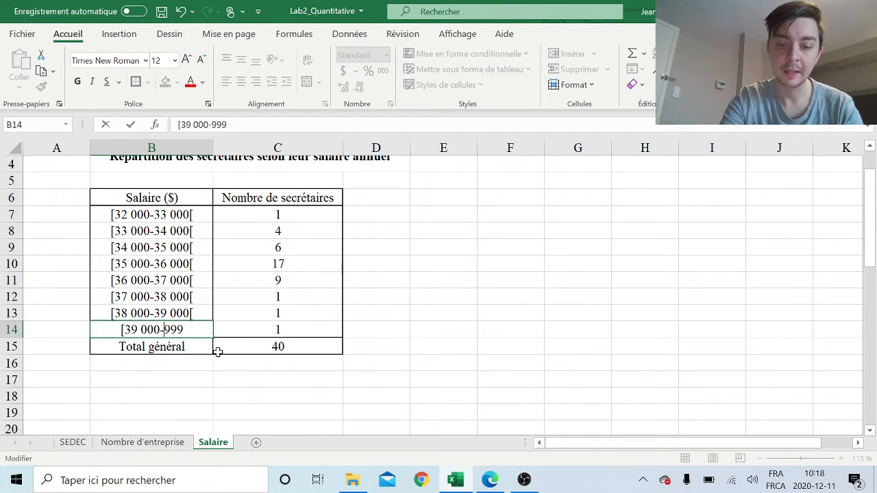
{"action": "type", "text": "40"}
{"action": "key", "text": "Delete"}
{"action": "key", "text": "Delete"}
{"action": "key", "text": "Delete"}
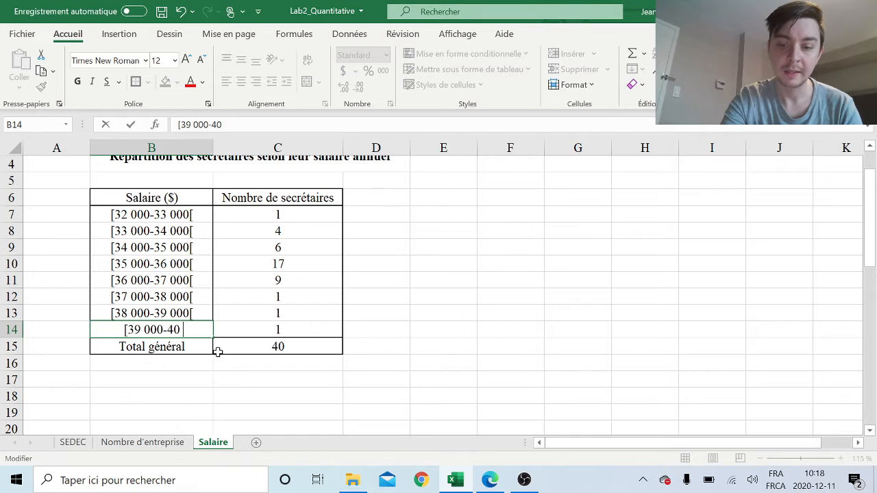
{"action": "type", "text": "000"}
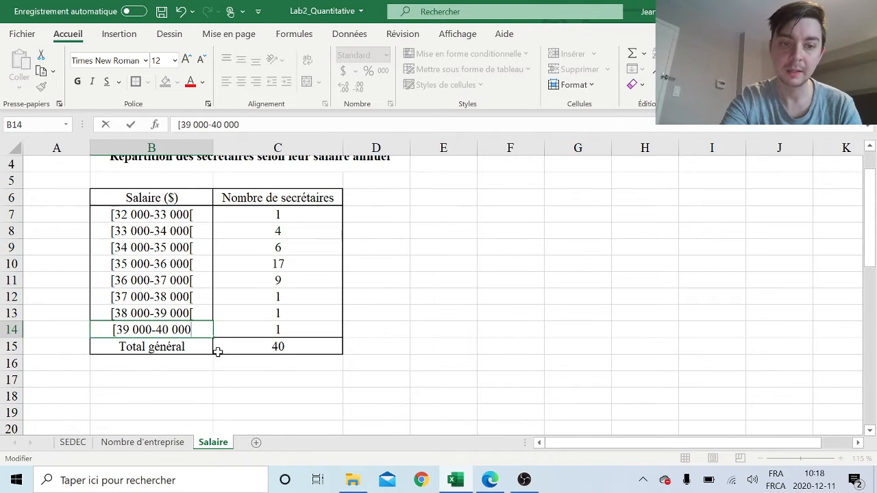
{"action": "type", "text": "["}
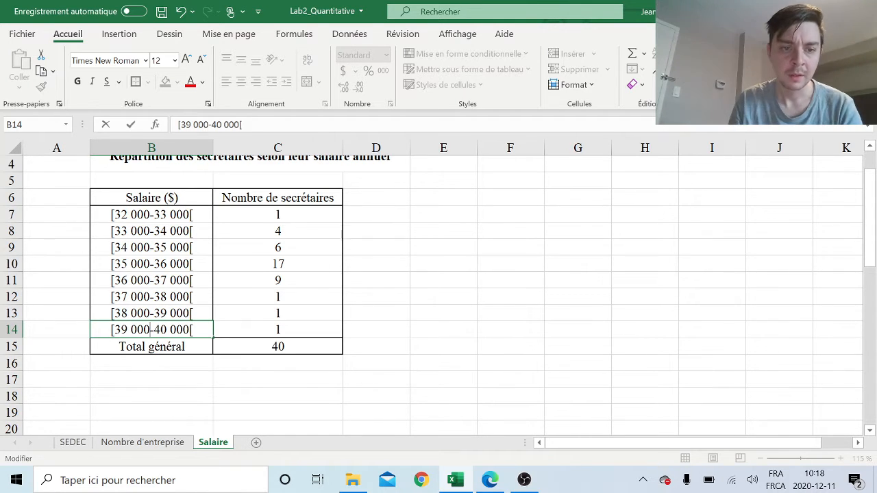
Add a space on each side of the hyphen in the salary classes B7 to B13, in the form "[38 000 - 39 000[".
{"action": "double_click", "coordinate": [151, 313]}
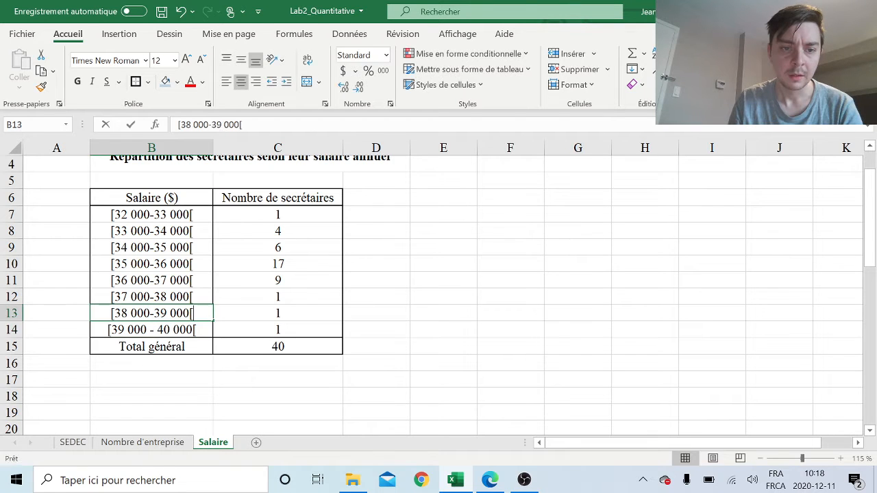
{"action": "double_click", "coordinate": [151, 297]}
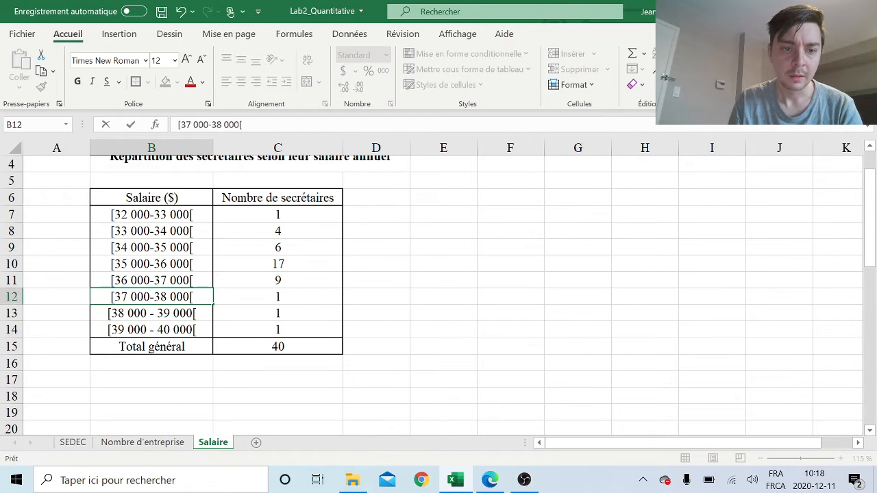
{"action": "double_click", "coordinate": [151, 280]}
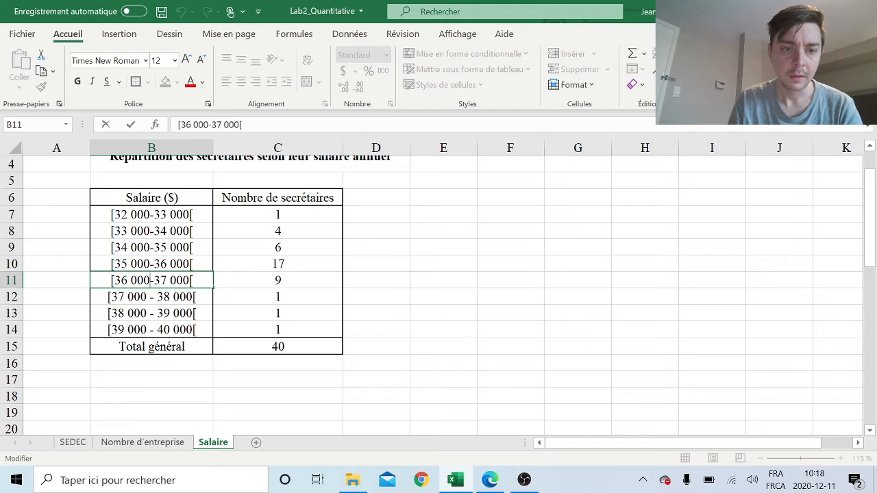
{"action": "double_click", "coordinate": [152, 263]}
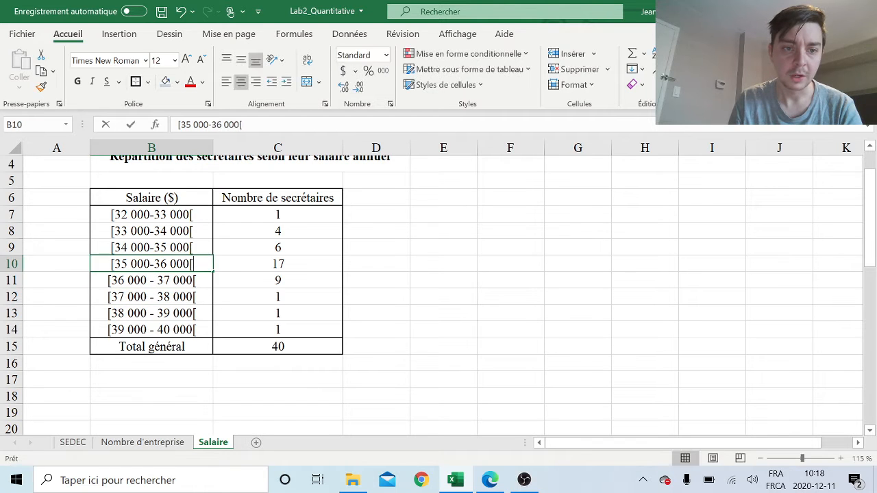
{"action": "double_click", "coordinate": [151, 248]}
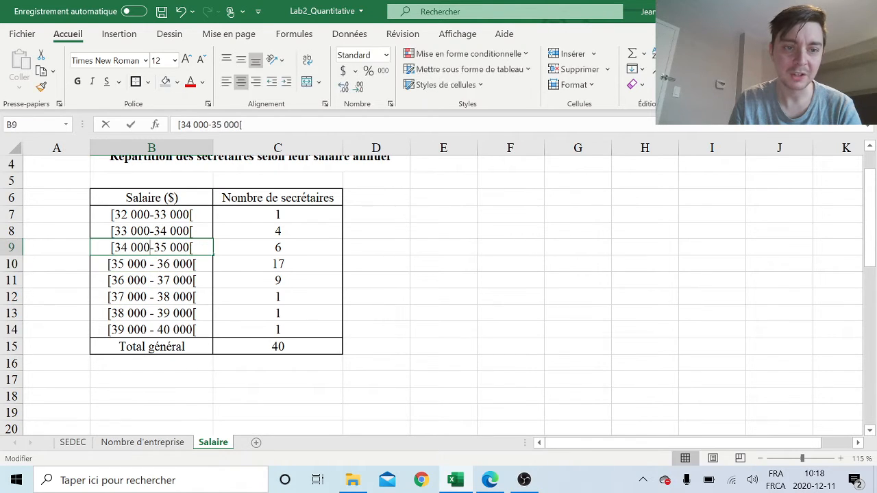
{"action": "double_click", "coordinate": [151, 231]}
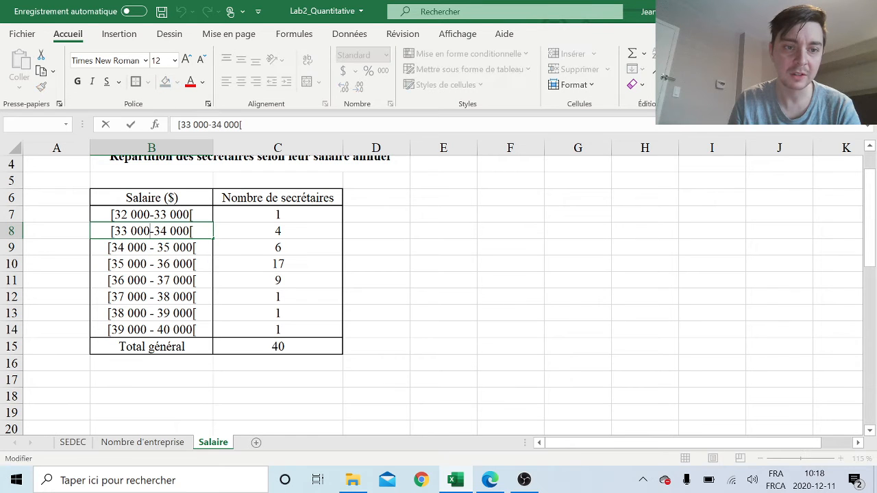
{"action": "double_click", "coordinate": [151, 215]}
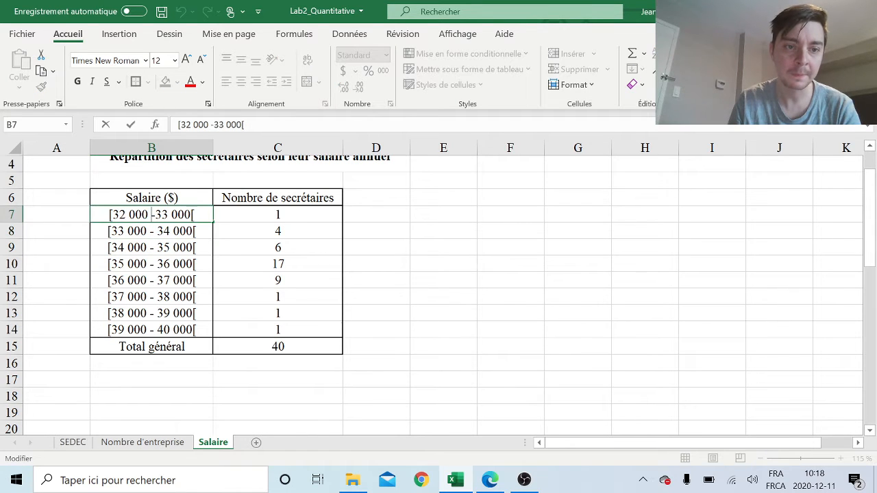
{"action": "left_click", "coordinate": [397, 345]}
{"action": "left_click_drag", "start_coordinate": [147, 215], "coordinate": [192, 329]}
{"action": "left_click", "coordinate": [507, 302]}
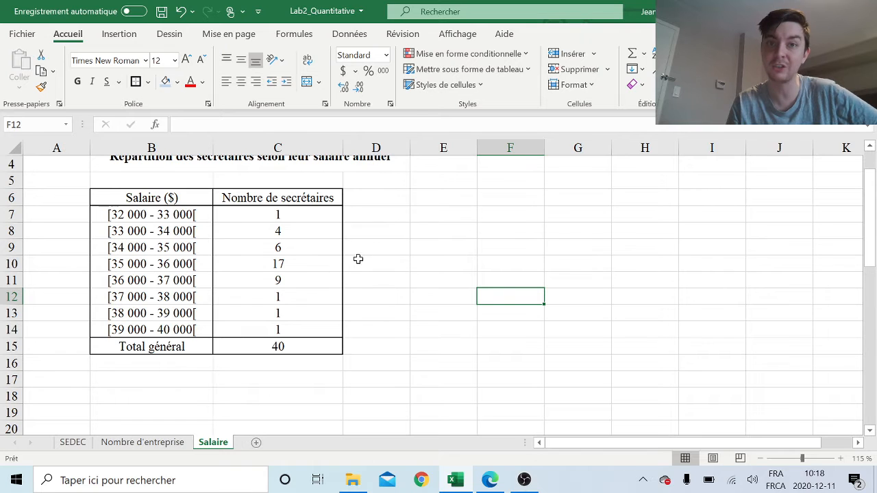
{"action": "left_click_drag", "start_coordinate": [162, 214], "coordinate": [175, 330]}
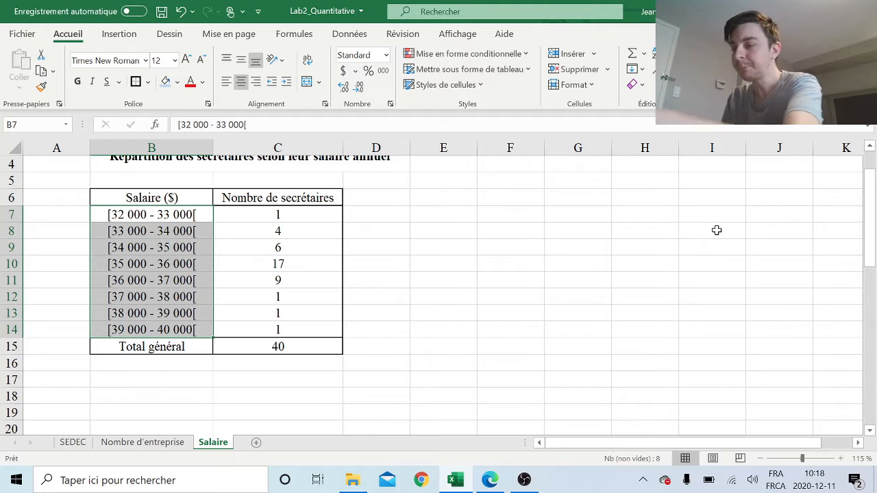
Copy the source note from B12 of the Nombre d'entreprise sheet into B16, beneath the table on the Salaire sheet.
{"action": "left_click", "coordinate": [157, 444]}
{"action": "left_click", "coordinate": [134, 288]}
{"action": "key", "text": "ctrl+c"}
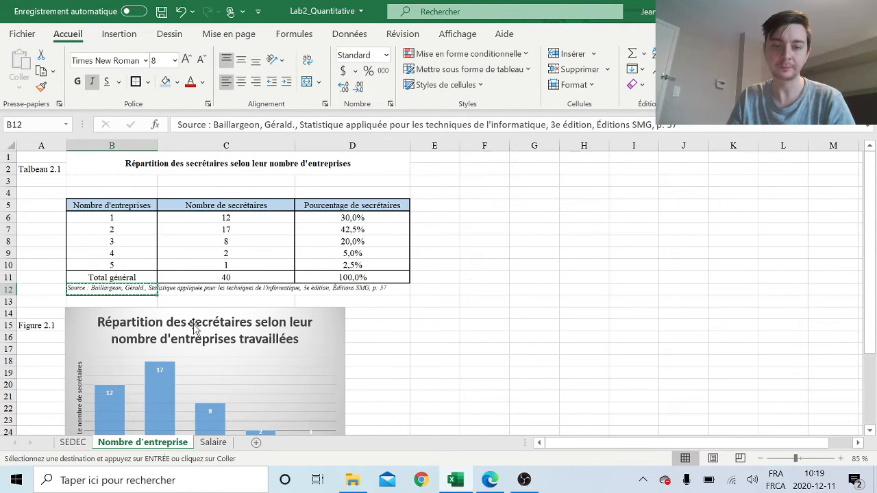
{"action": "left_click", "coordinate": [213, 443]}
{"action": "left_click", "coordinate": [140, 366]}
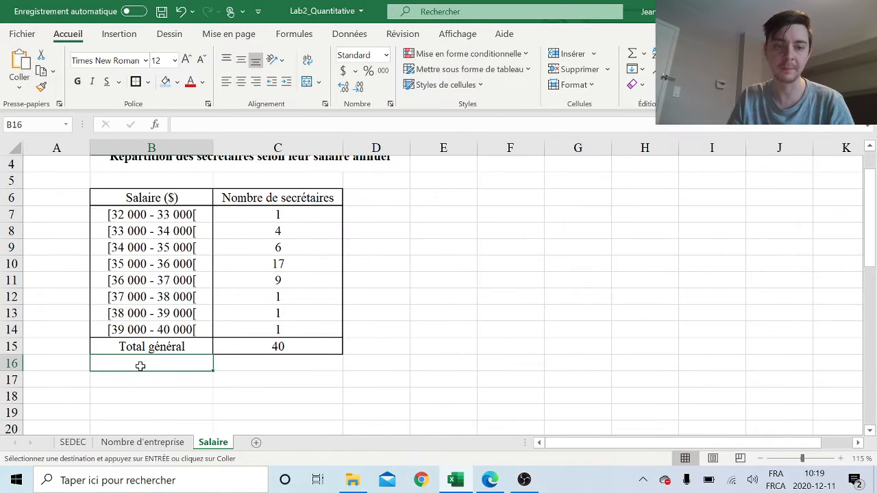
{"action": "key", "text": "ctrl+v"}
{"action": "left_click", "coordinate": [542, 297]}
{"action": "scroll", "coordinate": [542, 295], "scroll_direction": "up", "scroll_amount": 1}
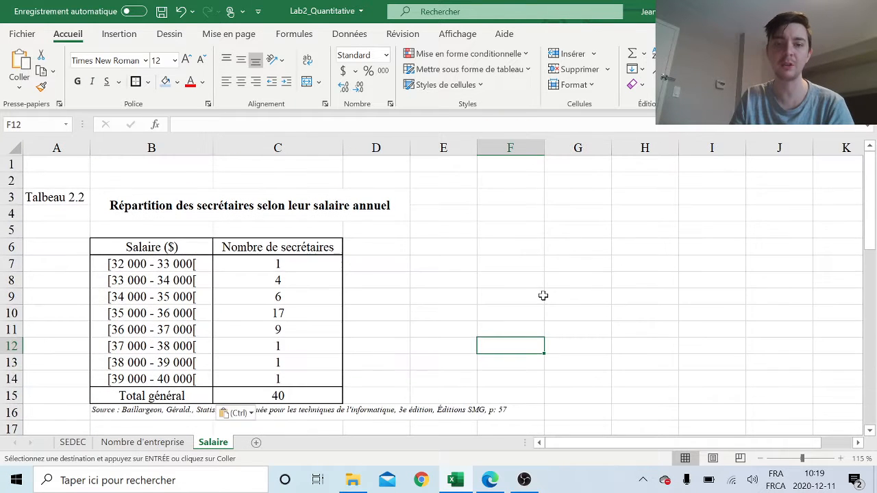
Enter the column heading "Pourcentage de secrétaires" in D6, beside the number-of-secretaries heading.
{"action": "scroll", "coordinate": [542, 295], "scroll_direction": "down", "scroll_amount": 1}
{"action": "left_click", "coordinate": [373, 199]}
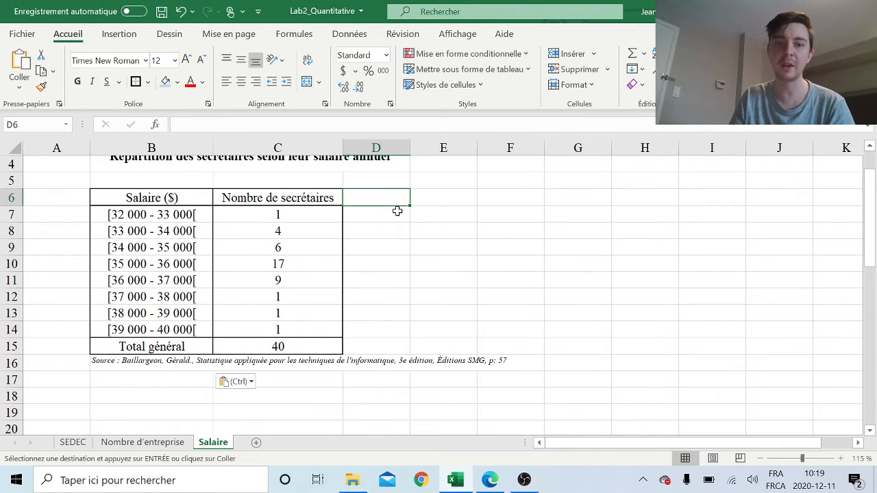
{"action": "double_click", "coordinate": [380, 197]}
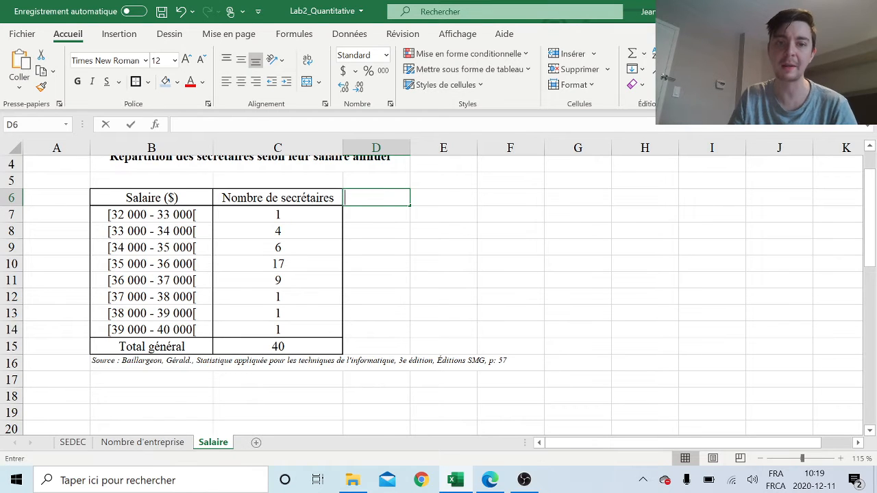
{"action": "type", "text": "Pourcenta"}
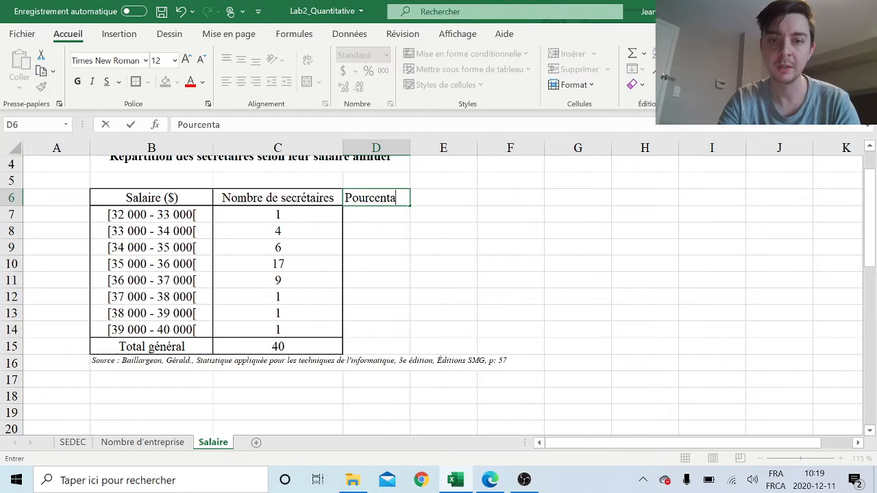
{"action": "type", "text": "ge de secr"}
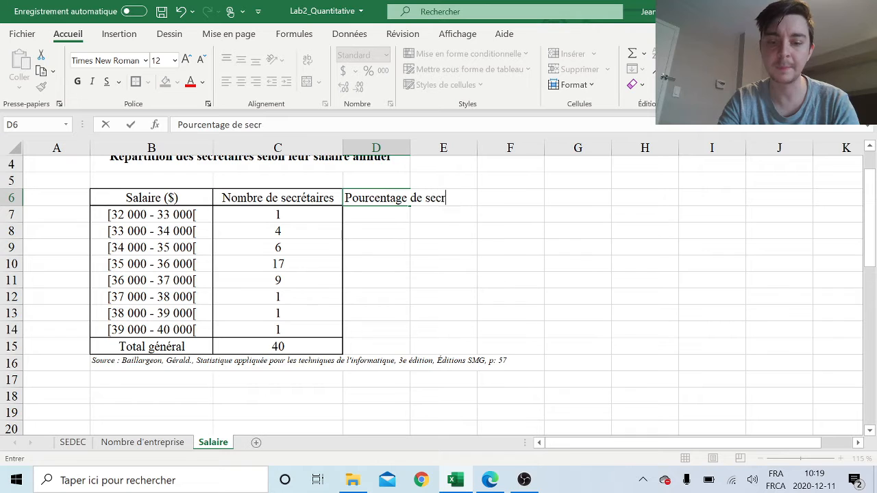
{"action": "type", "text": "étaires"}
{"action": "key", "text": "Return"}
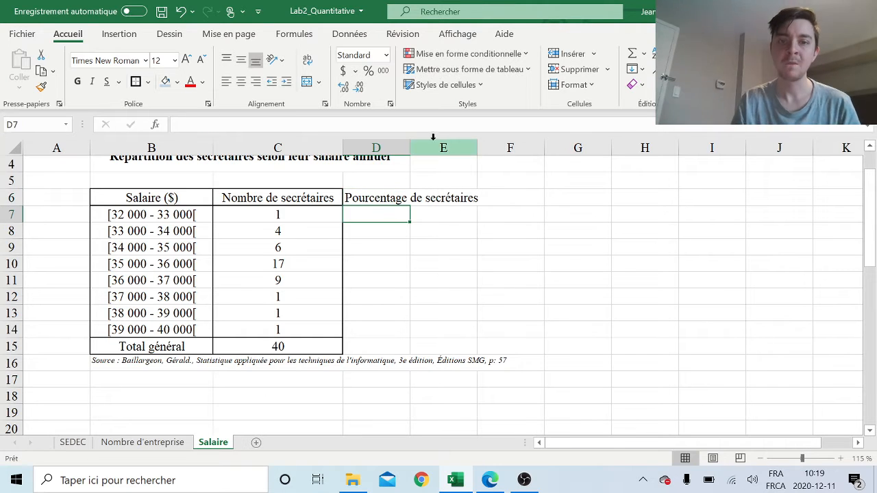
Widen column D to fit the "Pourcentage de secrétaires" header and middle-align cells D6:D15 vertically.
{"action": "left_click_drag", "start_coordinate": [410, 148], "coordinate": [478, 148]}
{"action": "left_click", "coordinate": [419, 195]}
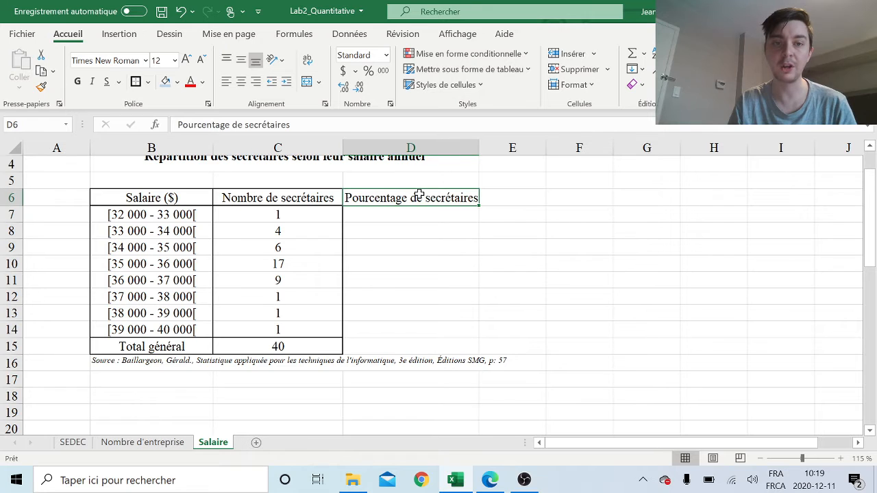
{"action": "left_click_drag", "start_coordinate": [420, 197], "coordinate": [426, 314]}
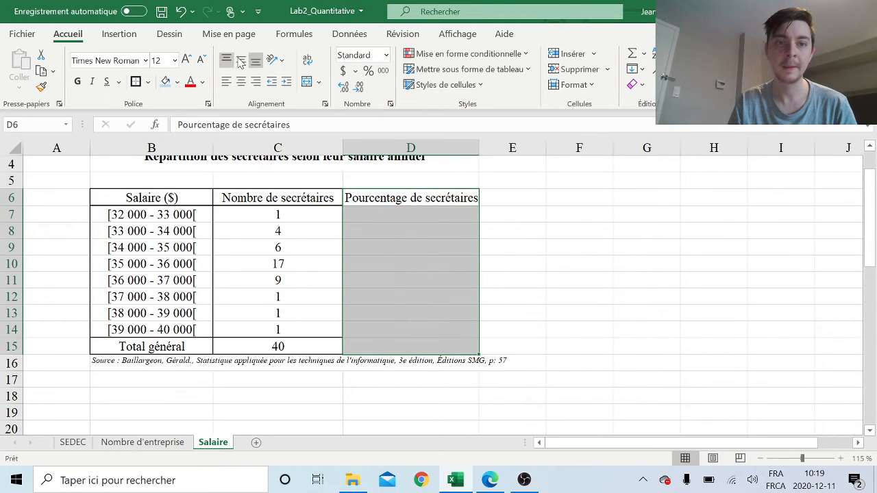
{"action": "left_click", "coordinate": [586, 229]}
Format cells D7:D15 as percentages with one decimal place.
{"action": "left_click_drag", "start_coordinate": [407, 220], "coordinate": [424, 347]}
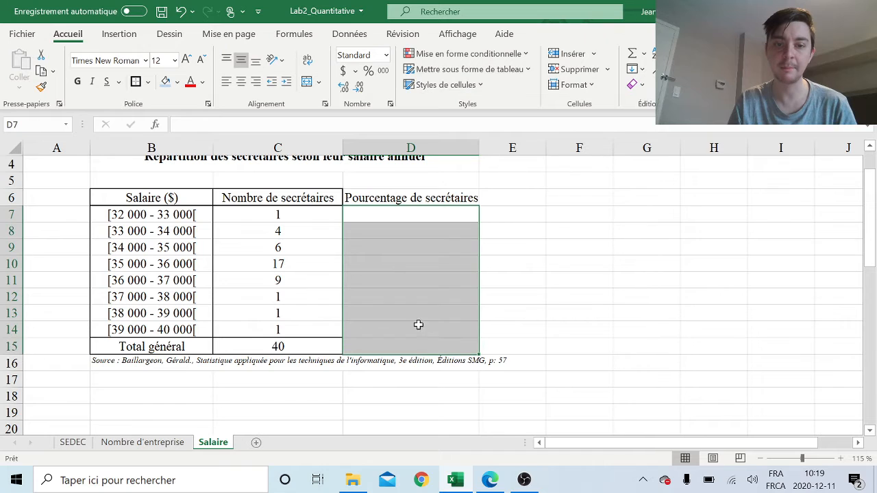
{"action": "left_click", "coordinate": [367, 71]}
{"action": "left_click", "coordinate": [392, 218]}
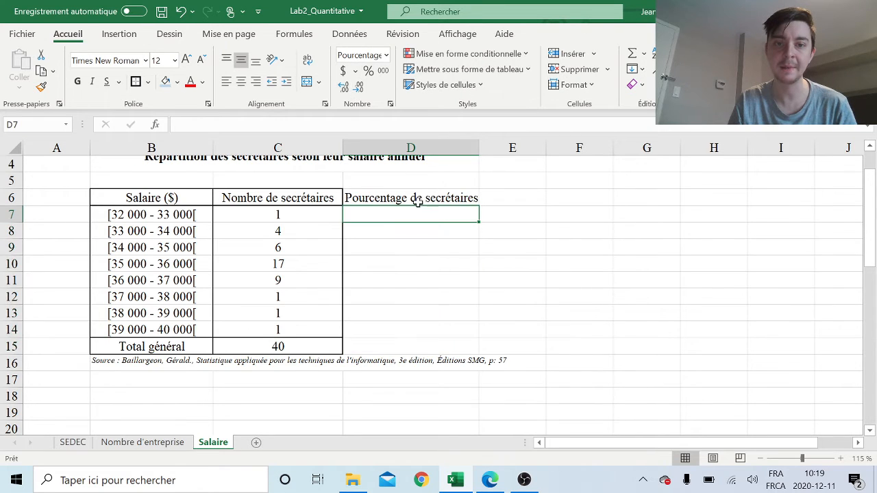
{"action": "left_click", "coordinate": [404, 198]}
Enter the formula =C7/$C$15 in D7 to compute the first salary class's percentage with an absolute reference to the total.
{"action": "left_click", "coordinate": [407, 216]}
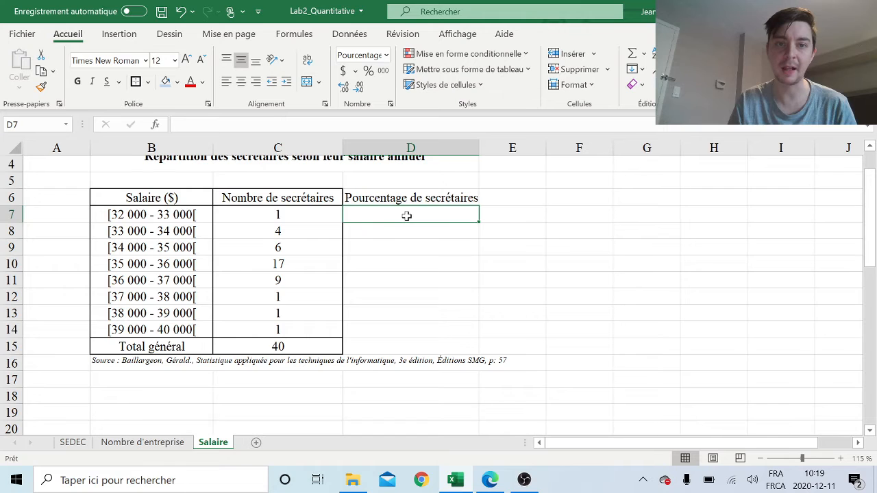
{"action": "type", "text": "="}
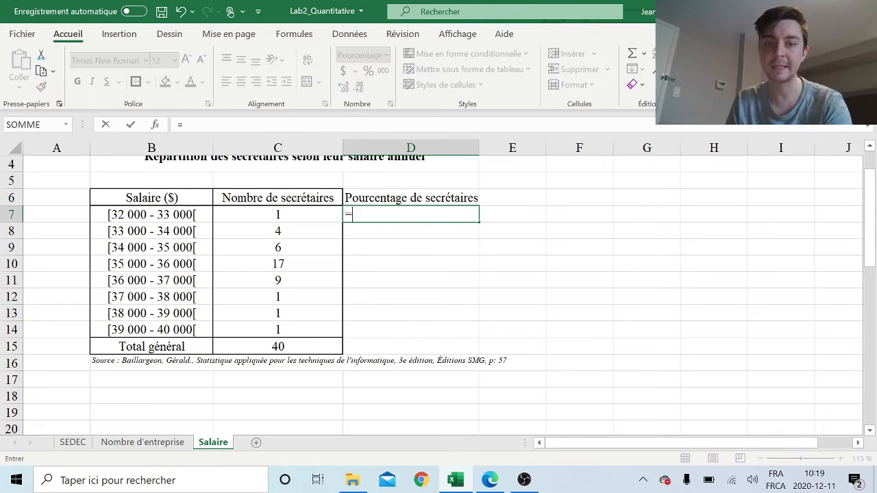
{"action": "left_click", "coordinate": [311, 215]}
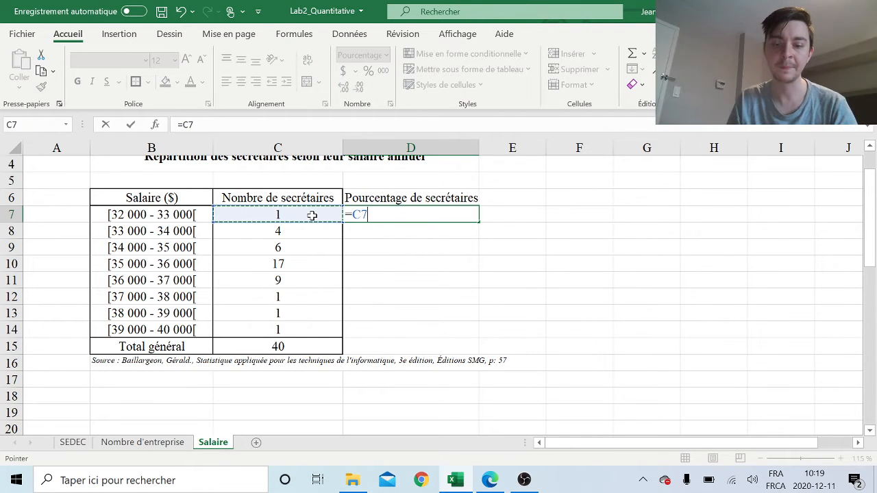
{"action": "type", "text": "/"}
{"action": "left_click", "coordinate": [286, 345]}
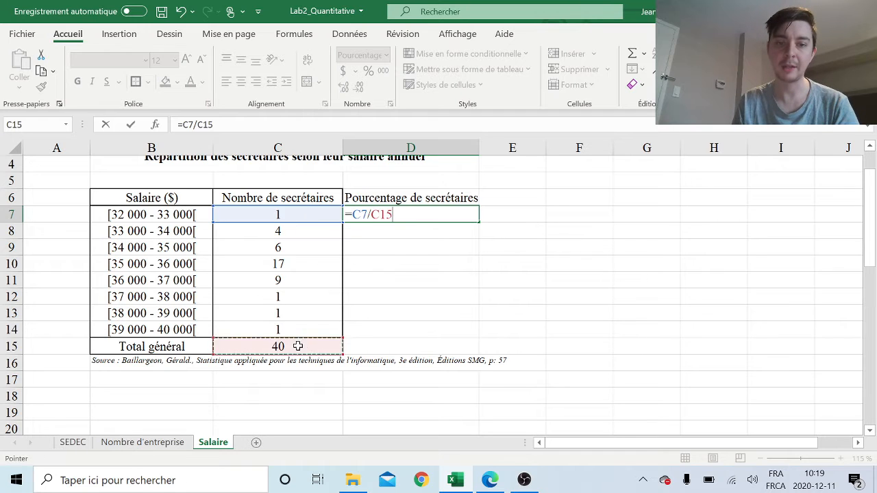
{"action": "left_click", "coordinate": [203, 125]}
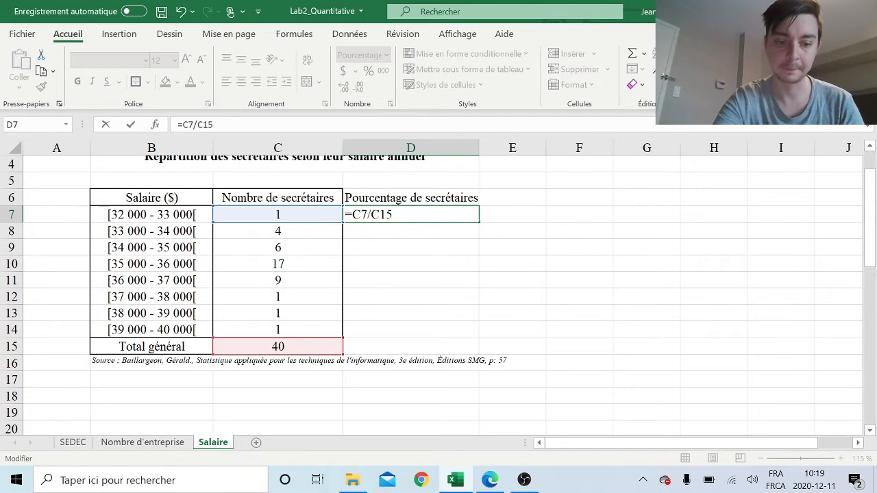
{"action": "key", "text": "F4"}
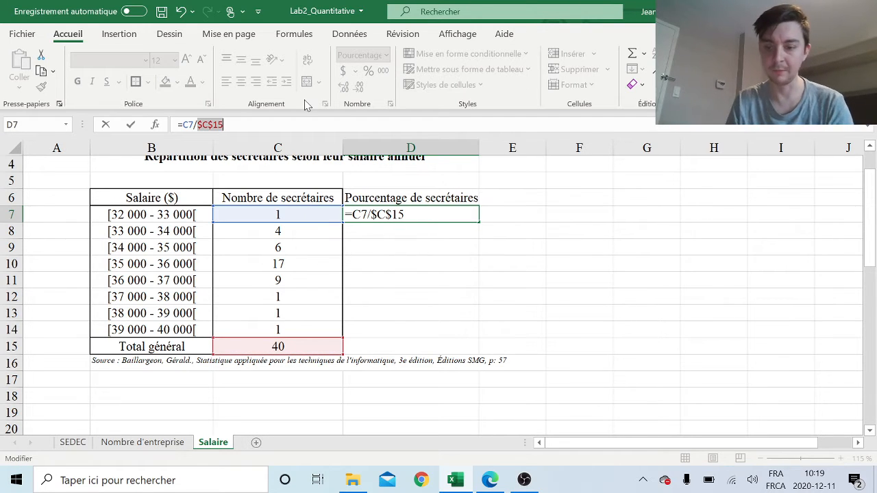
{"action": "key", "text": "Return"}
Copy the D7 percentage formula down through D15 and centre cells D6:D15 horizontally.
{"action": "left_click", "coordinate": [437, 214]}
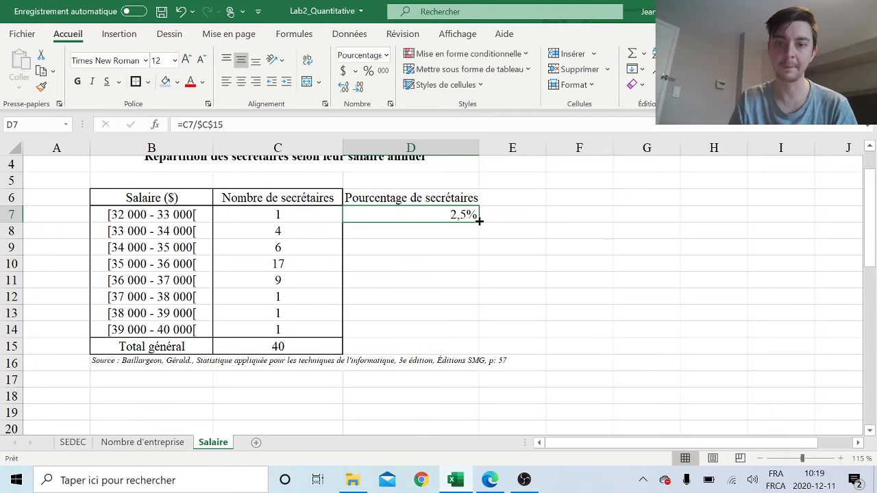
{"action": "left_click_drag", "start_coordinate": [479, 223], "coordinate": [482, 354]}
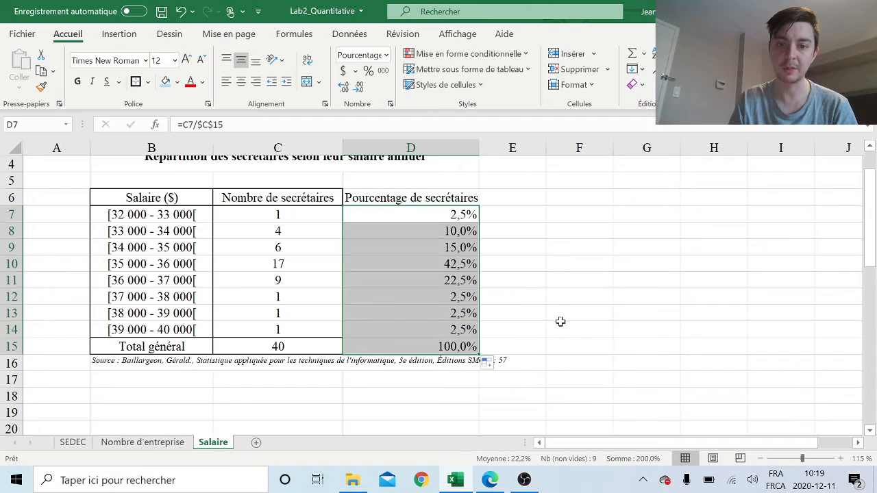
{"action": "left_click", "coordinate": [560, 322]}
{"action": "left_click_drag", "start_coordinate": [420, 202], "coordinate": [424, 347]}
{"action": "left_click", "coordinate": [240, 81]}
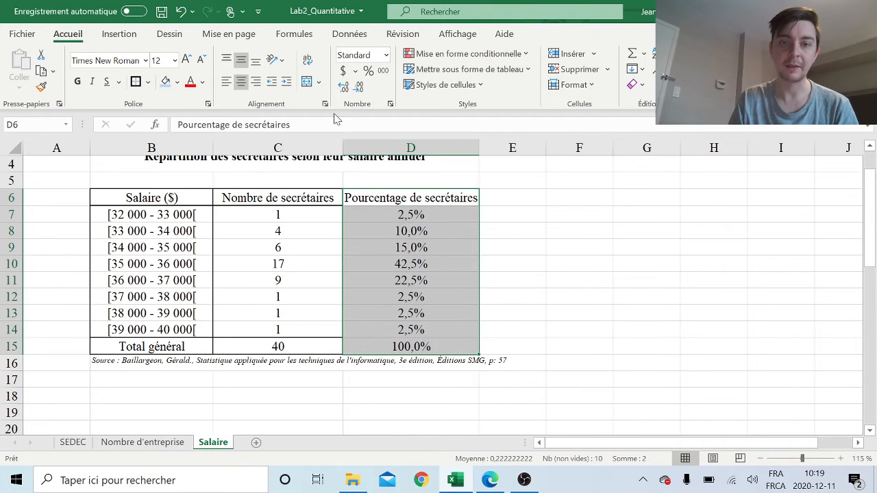
Add outside borders around the percentage column D6:D15, its header cell D6 and its total cell D15.
{"action": "left_click", "coordinate": [545, 190]}
{"action": "left_click_drag", "start_coordinate": [411, 199], "coordinate": [438, 348]}
{"action": "left_click", "coordinate": [361, 192]}
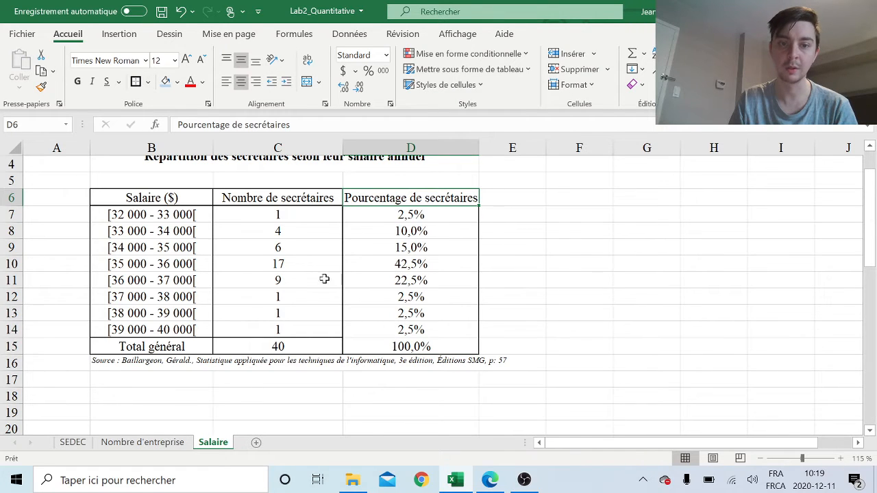
{"action": "left_click", "coordinate": [373, 341]}
{"action": "left_click", "coordinate": [541, 263]}
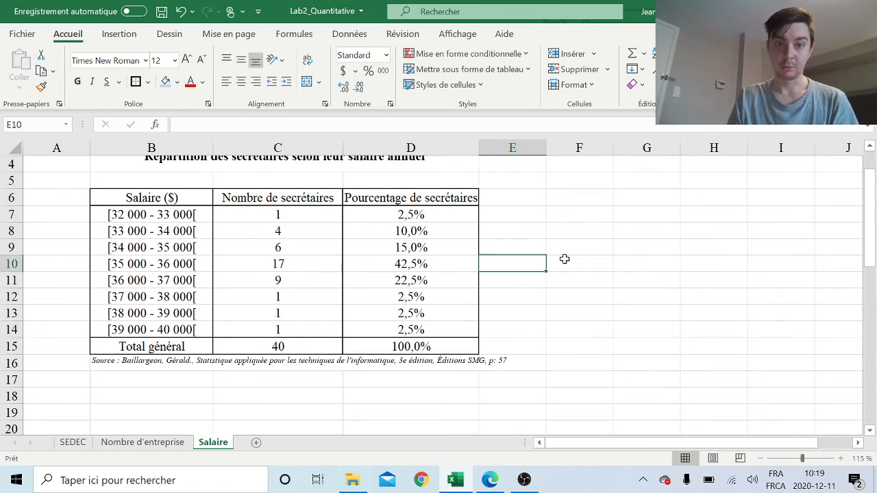
Review item 8 of the PDF lab instructions in Edge, then return to Excel and check the percentage formulas in column D.
{"action": "scroll", "coordinate": [731, 288], "scroll_direction": "up", "scroll_amount": 1}
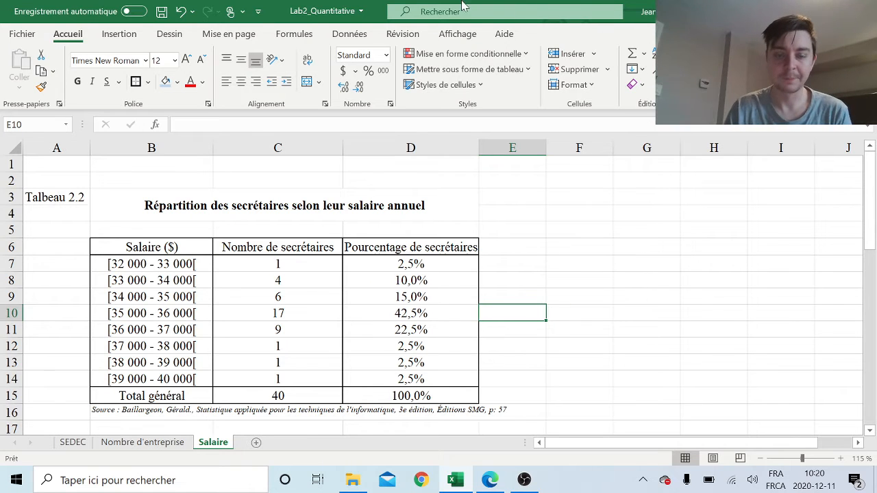
{"action": "scroll", "coordinate": [359, 281], "scroll_direction": "down", "scroll_amount": 1}
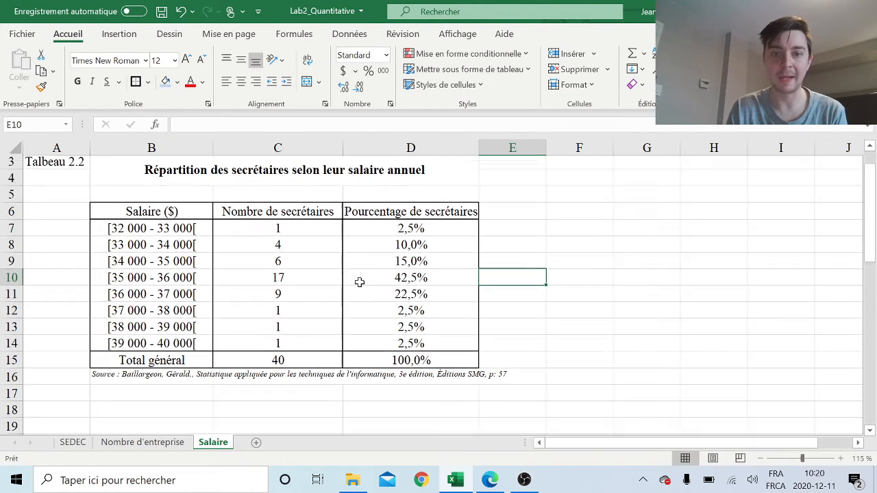
{"action": "scroll", "coordinate": [350, 258], "scroll_direction": "up", "scroll_amount": 1}
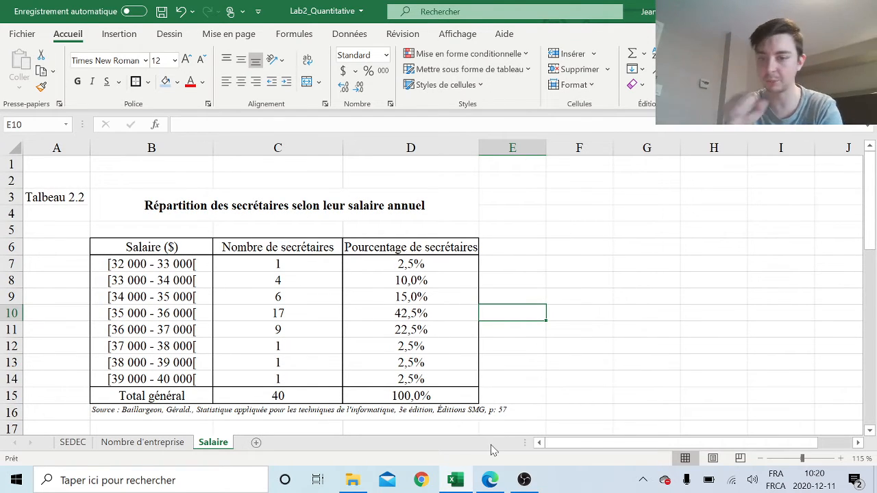
{"action": "left_click", "coordinate": [488, 481]}
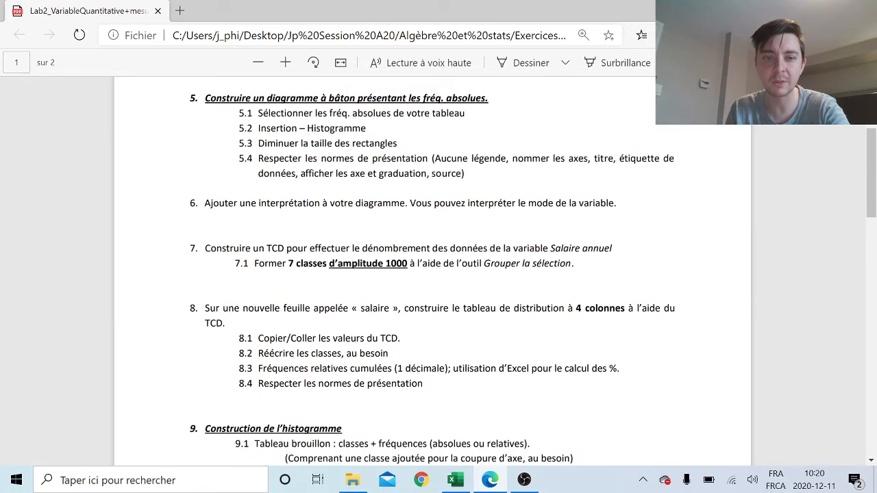
{"action": "left_click_drag", "start_coordinate": [222, 308], "coordinate": [463, 308]}
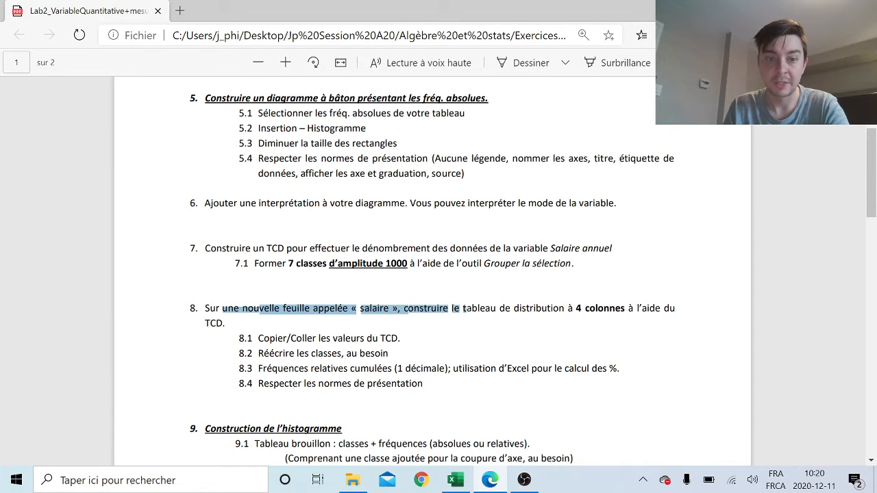
{"action": "left_click_drag", "start_coordinate": [262, 354], "coordinate": [370, 354]}
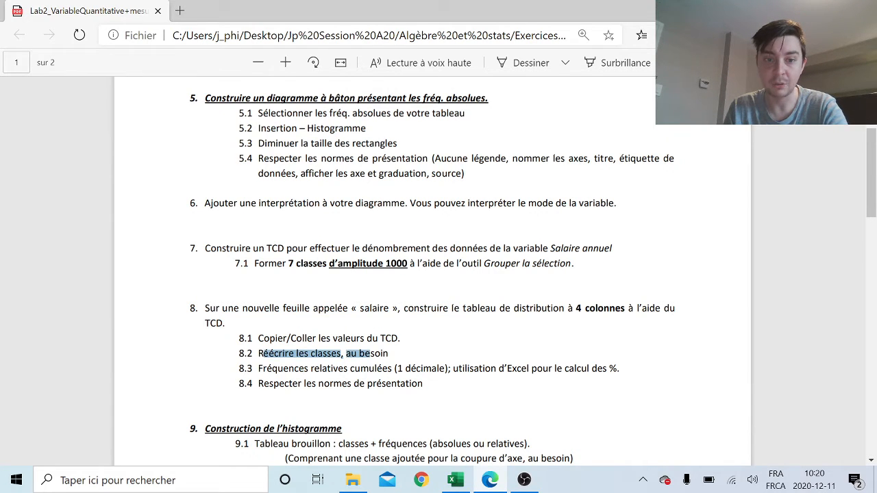
{"action": "left_click", "coordinate": [370, 354]}
{"action": "left_click_drag", "start_coordinate": [258, 368], "coordinate": [538, 369]}
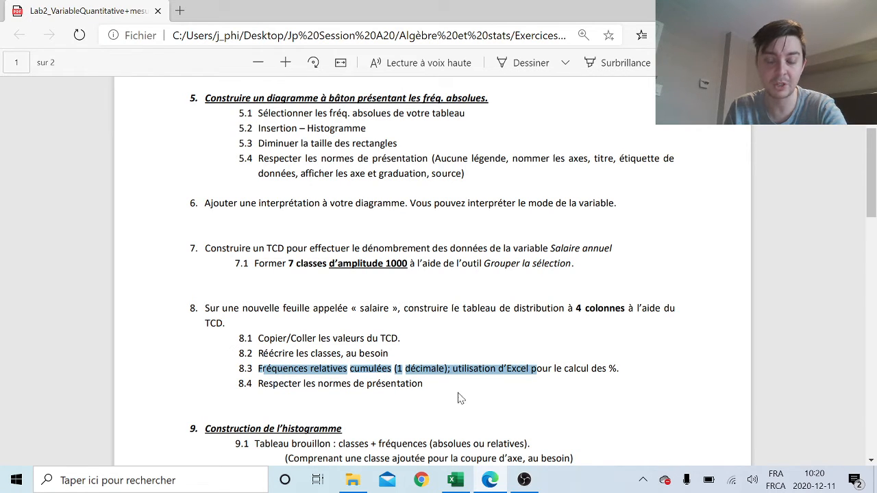
{"action": "left_click_drag", "start_coordinate": [537, 369], "coordinate": [411, 385]}
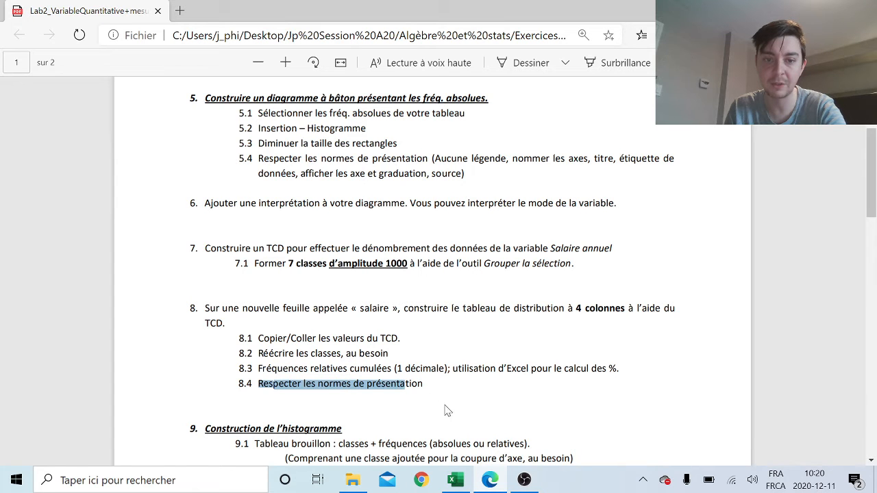
{"action": "left_click", "coordinate": [448, 411]}
{"action": "left_click", "coordinate": [495, 476]}
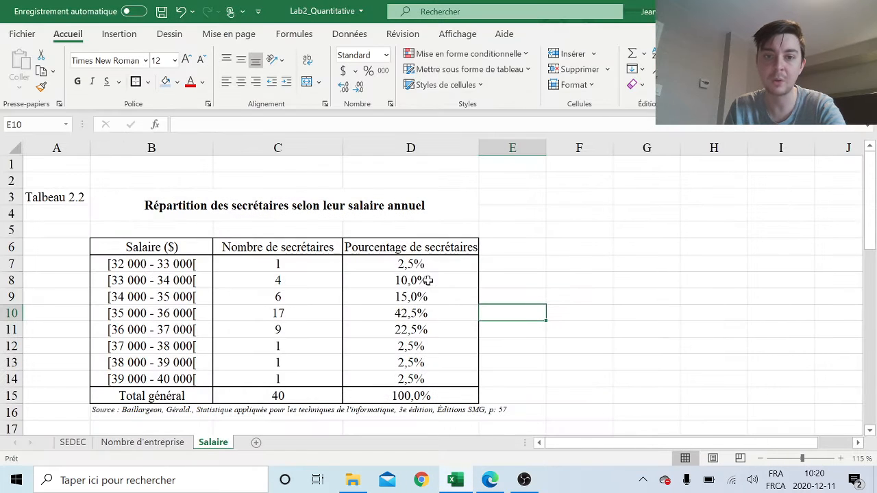
{"action": "left_click", "coordinate": [423, 267]}
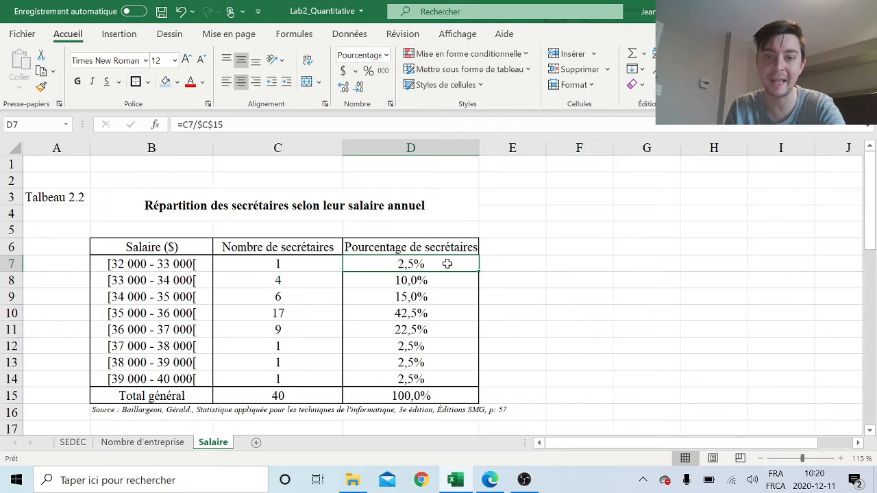
{"action": "double_click", "coordinate": [447, 264]}
{"action": "left_click", "coordinate": [461, 300]}
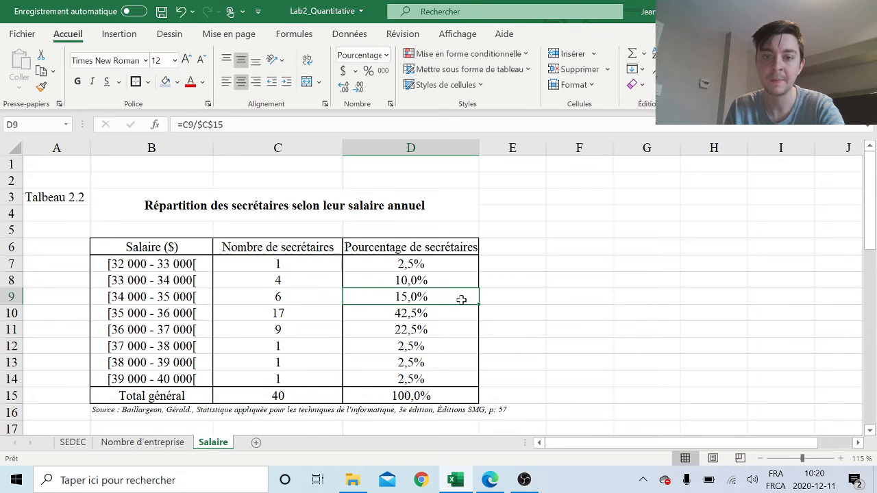
Enter the header "fréq. rel. Cumumlées" in cell E6.
{"action": "left_click", "coordinate": [507, 252]}
{"action": "type", "text": "fr.q"}
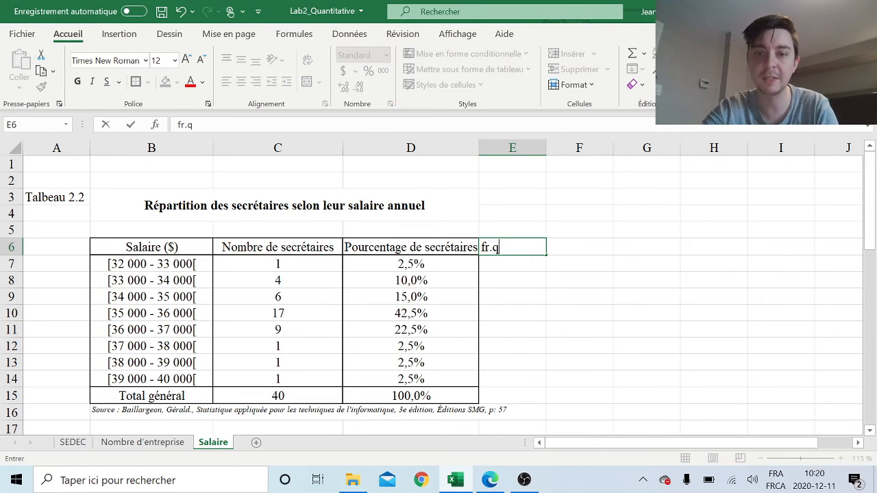
{"action": "key", "text": "BackSpace"}
{"action": "key", "text": "BackSpace"}
{"action": "type", "text": "éq r"}
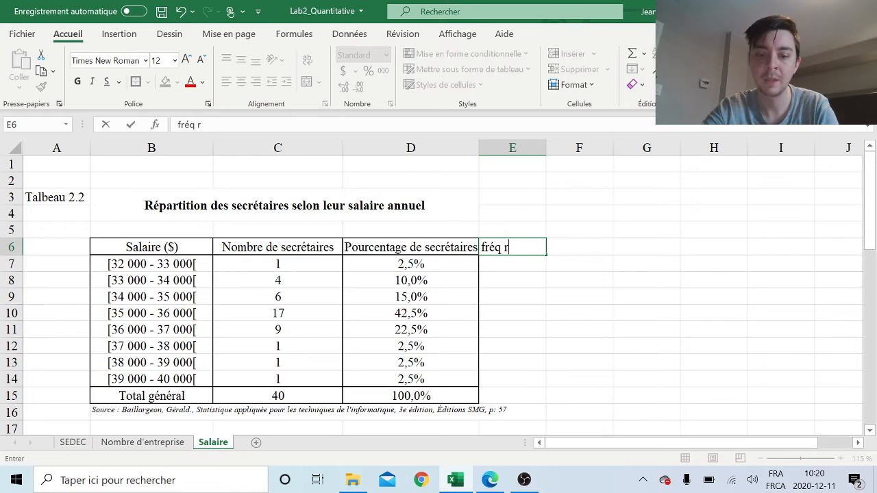
{"action": "type", "text": "el. cum"}
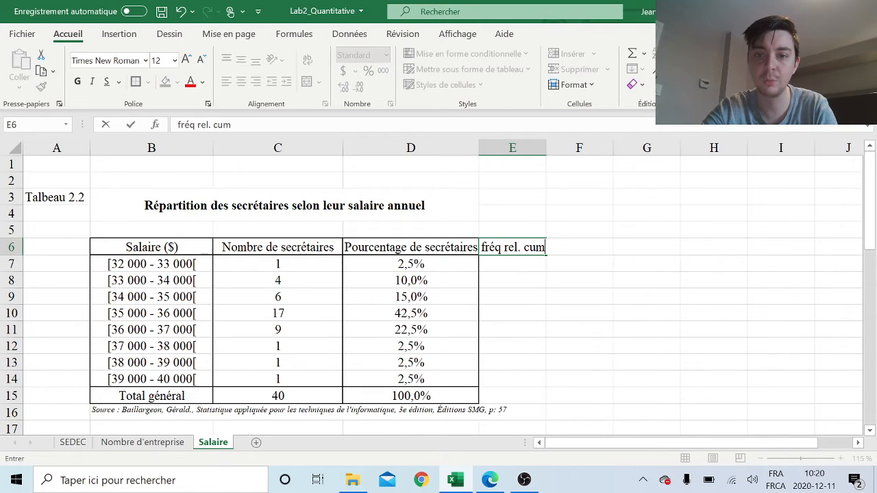
{"action": "key", "text": "BackSpace"}
{"action": "key", "text": "BackSpace"}
{"action": "key", "text": "BackSpace"}
{"action": "type", "text": "Cum"}
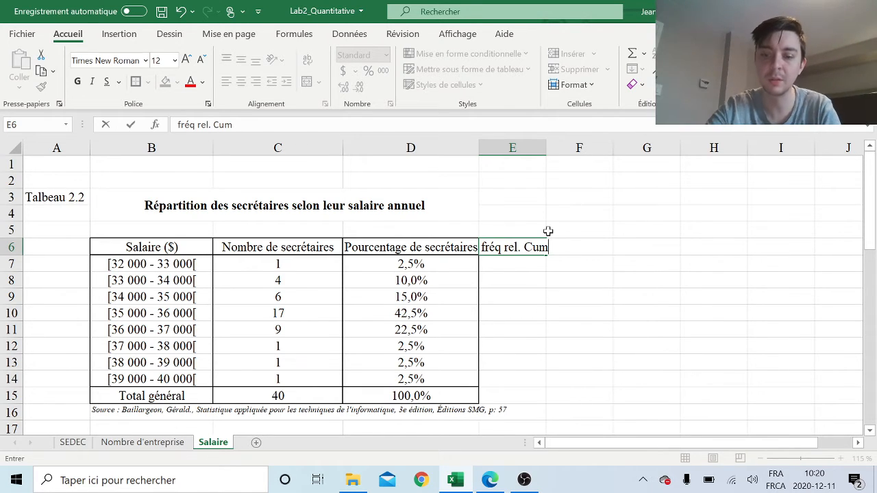
{"action": "type", "text": "umlé"}
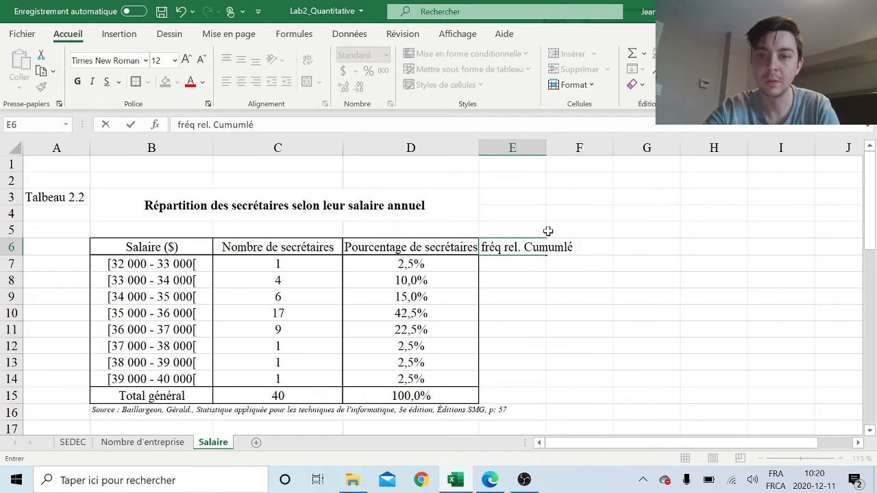
{"action": "type", "text": "es"}
{"action": "left_click", "coordinate": [501, 248]}
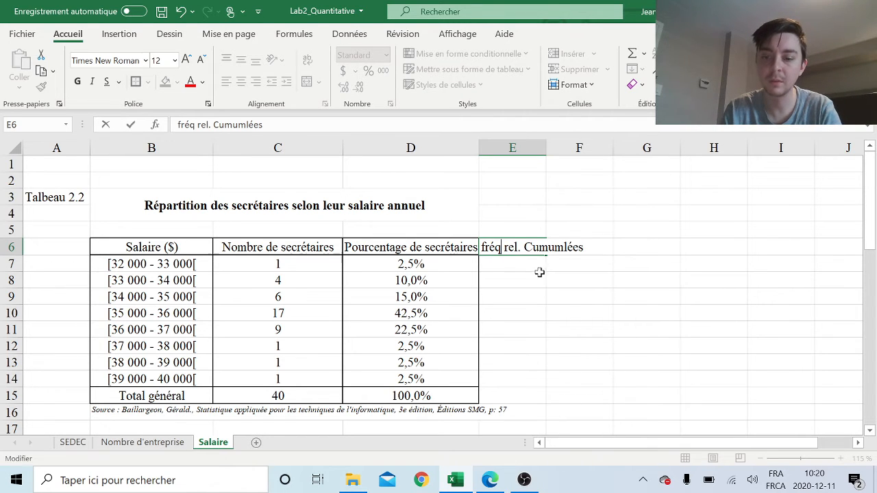
{"action": "type", "text": "."}
Widen column E to fit its header and centre cells E6:E15 horizontally.
{"action": "left_click_drag", "start_coordinate": [543, 149], "coordinate": [599, 152]}
{"action": "left_click", "coordinate": [548, 163]}
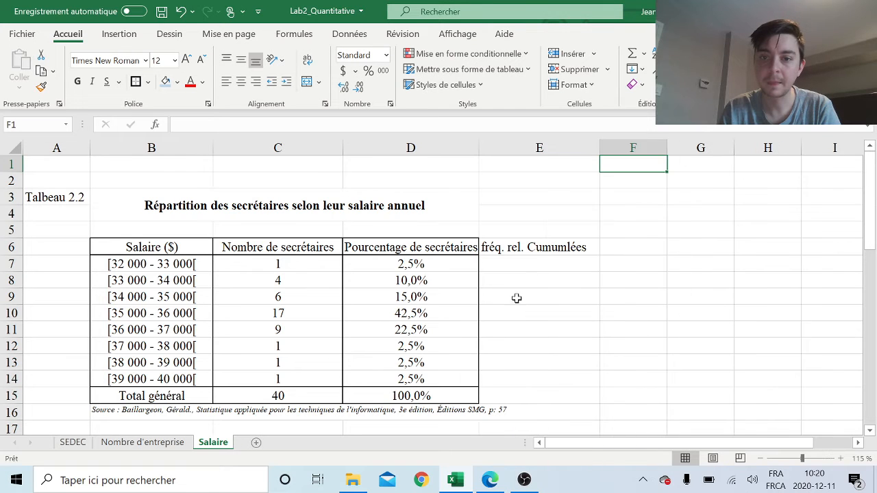
{"action": "left_click_drag", "start_coordinate": [527, 242], "coordinate": [546, 388]}
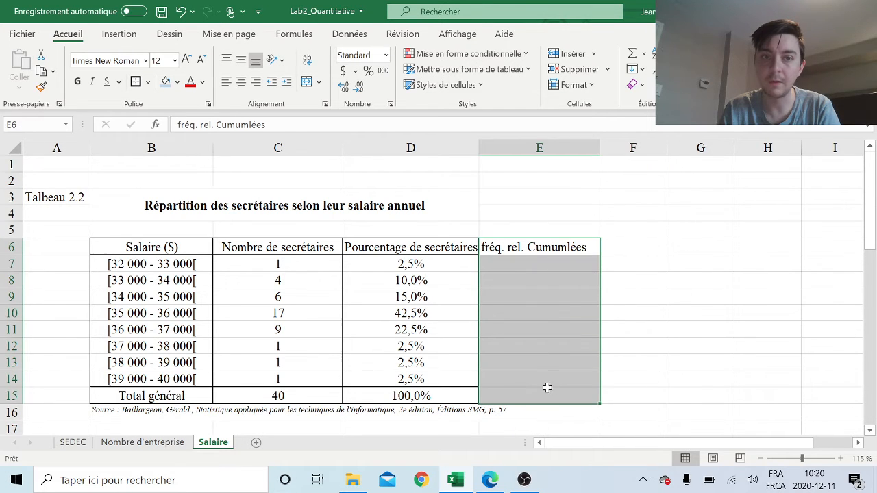
{"action": "left_click", "coordinate": [241, 81]}
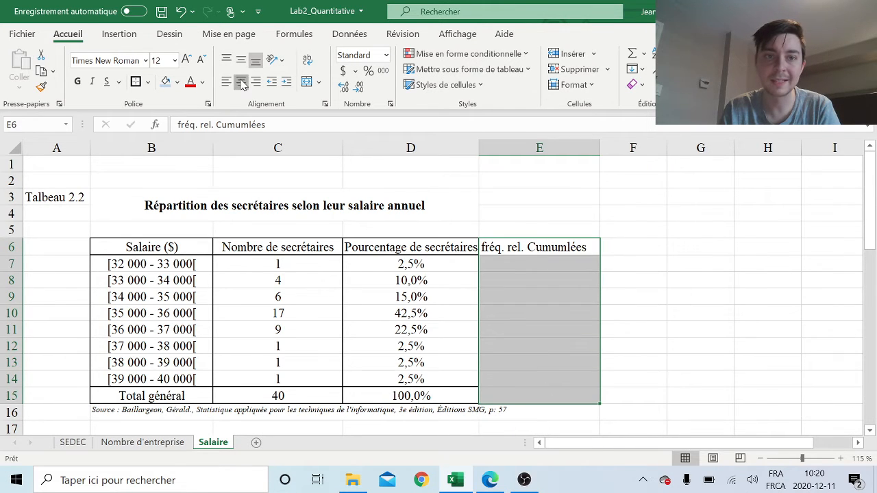
Enter the formula =D7 in cell E7 to start the cumulative relative frequencies from the first percentage.
{"action": "left_click", "coordinate": [541, 268]}
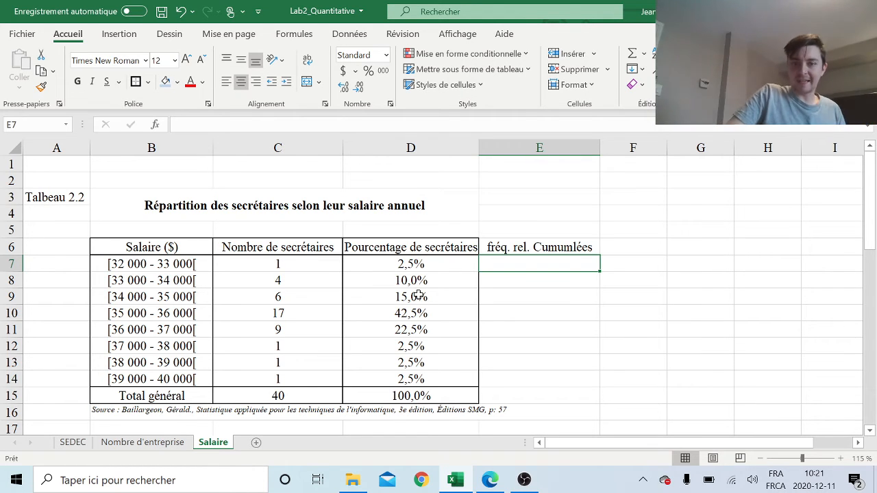
{"action": "double_click", "coordinate": [519, 268]}
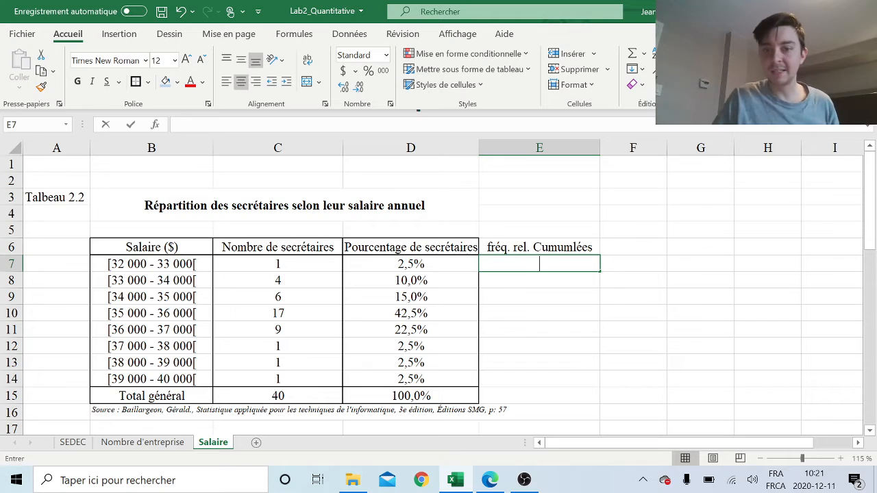
{"action": "type", "text": "="}
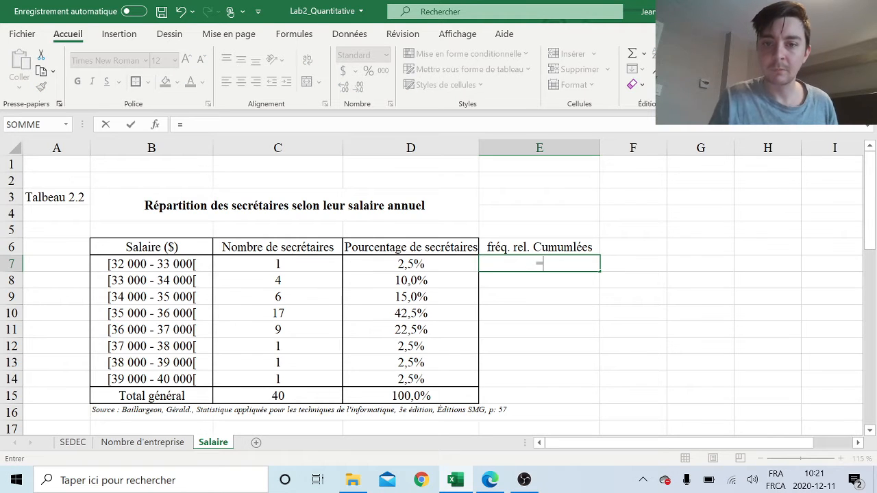
{"action": "left_click", "coordinate": [430, 264]}
{"action": "key", "text": "Return"}
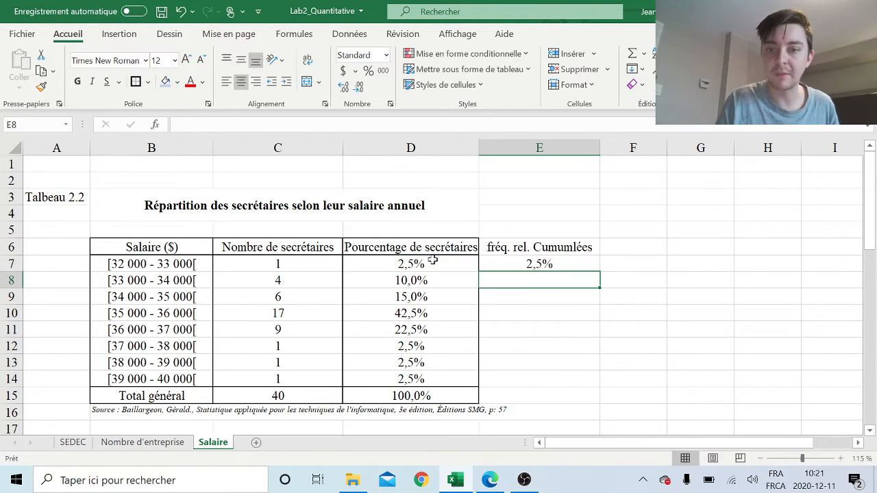
Enter the formula =D8+E7 in cell E8 to add the second class's percentage to the previous cumulative value.
{"action": "double_click", "coordinate": [548, 277]}
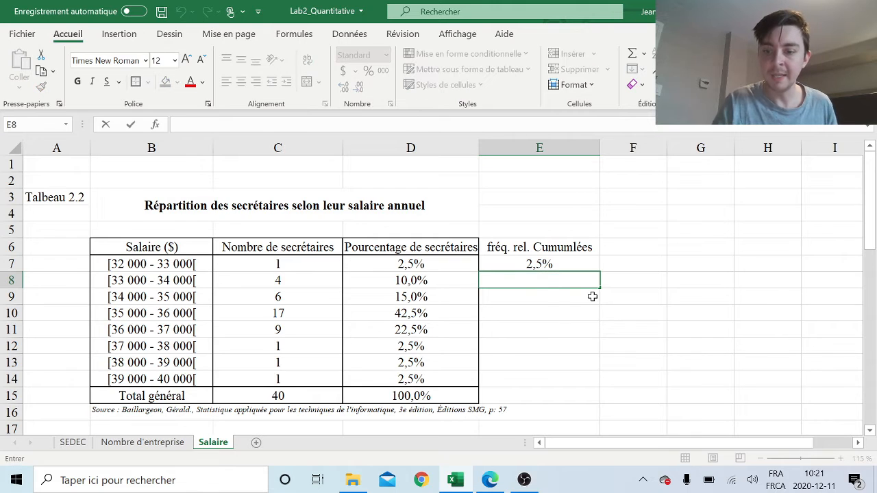
{"action": "type", "text": "="}
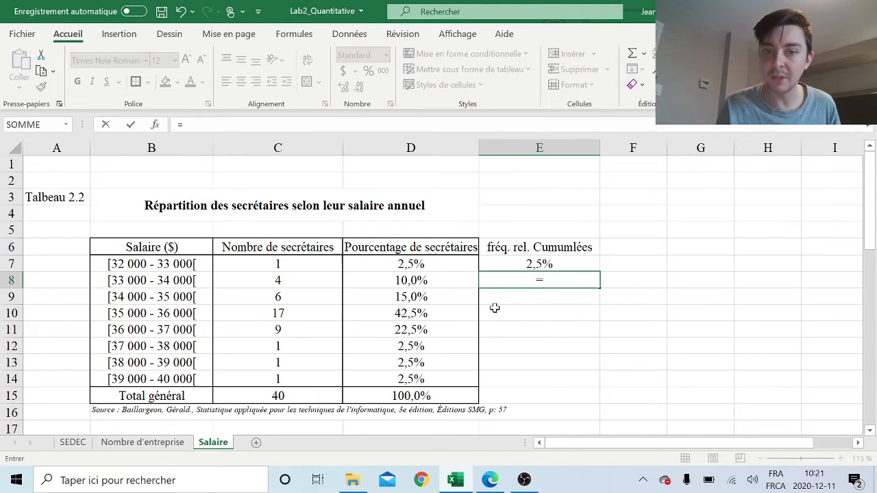
{"action": "left_click", "coordinate": [450, 281]}
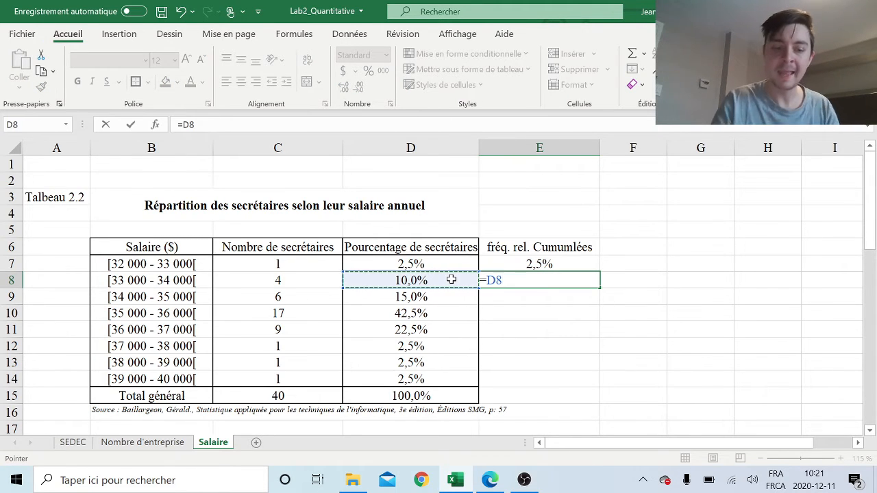
{"action": "type", "text": "+"}
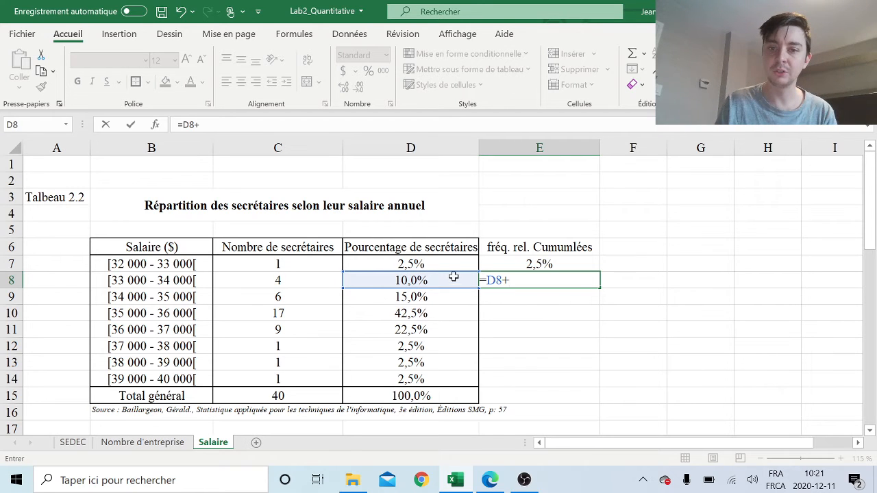
{"action": "left_click", "coordinate": [542, 264]}
{"action": "key", "text": "Return"}
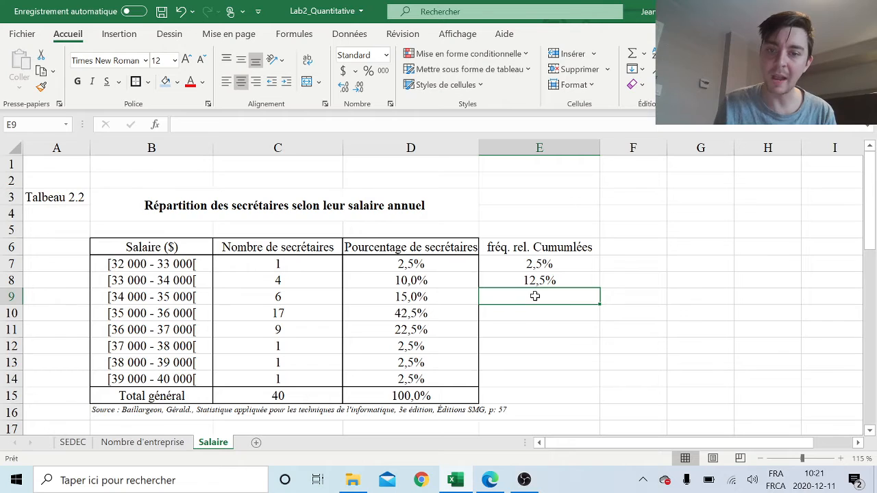
Fill the cumulative formula from E8 down through E14 to cover the remaining salary classes.
{"action": "type", "text": "="}
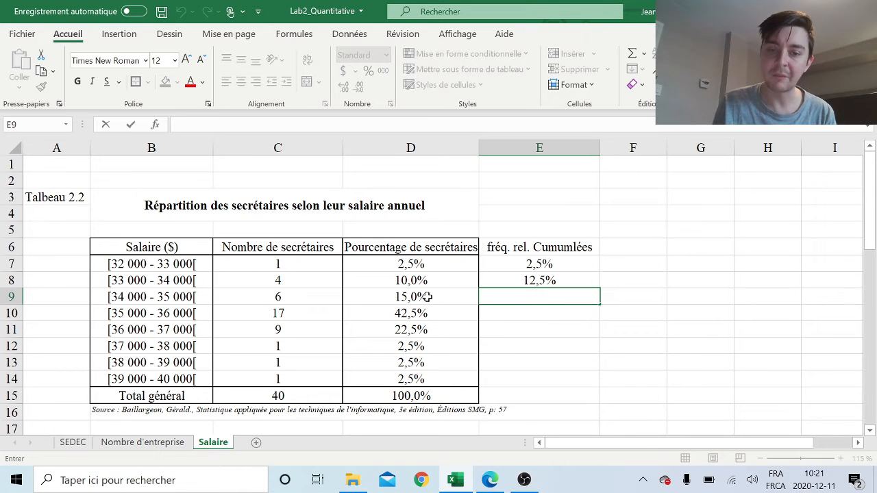
{"action": "left_click", "coordinate": [426, 297]}
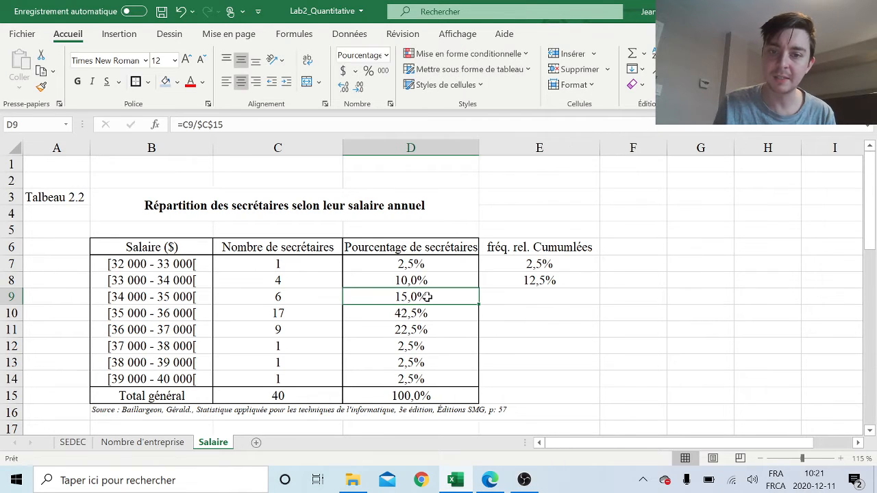
{"action": "left_click", "coordinate": [529, 280]}
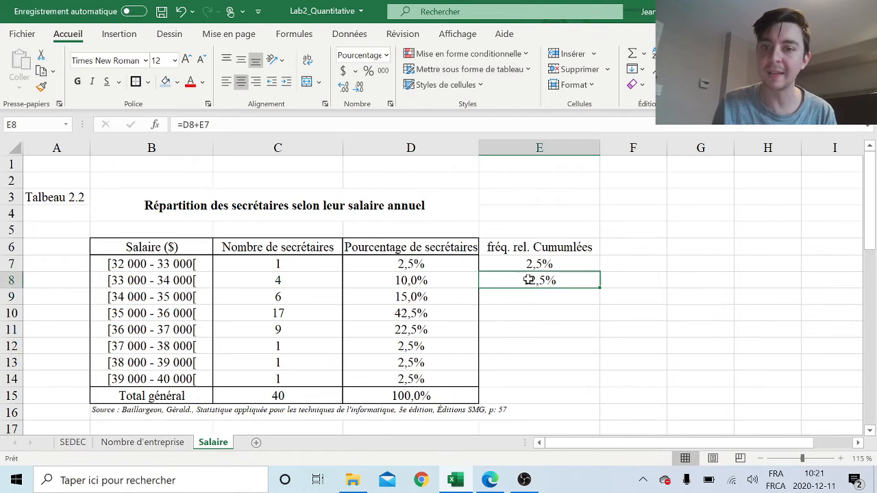
{"action": "left_click", "coordinate": [566, 300]}
{"action": "left_click", "coordinate": [588, 278]}
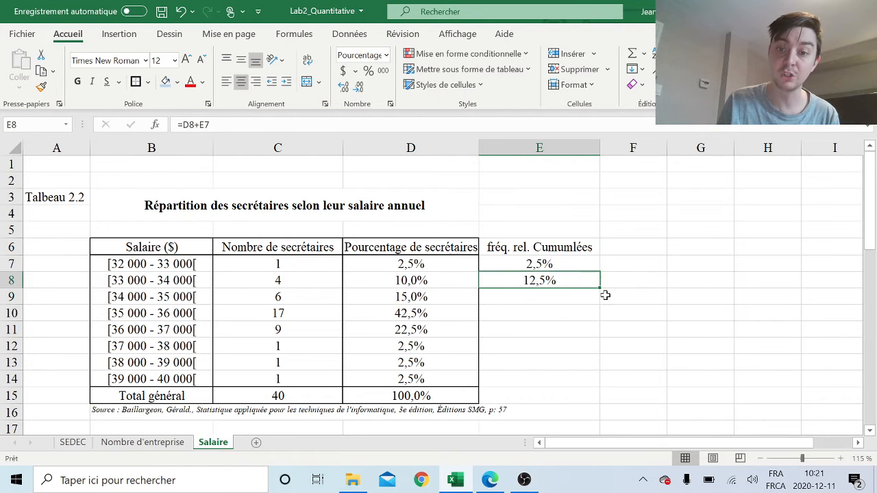
{"action": "left_click_drag", "start_coordinate": [600, 285], "coordinate": [603, 380]}
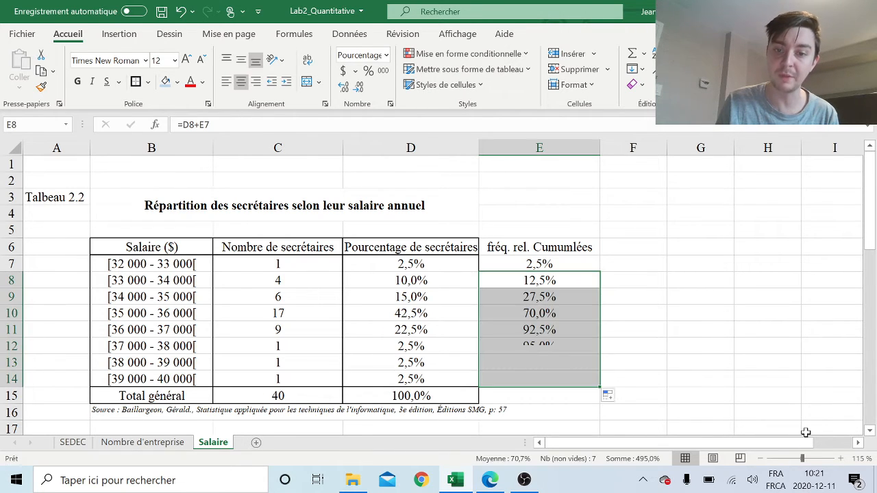
{"action": "left_click", "coordinate": [751, 335]}
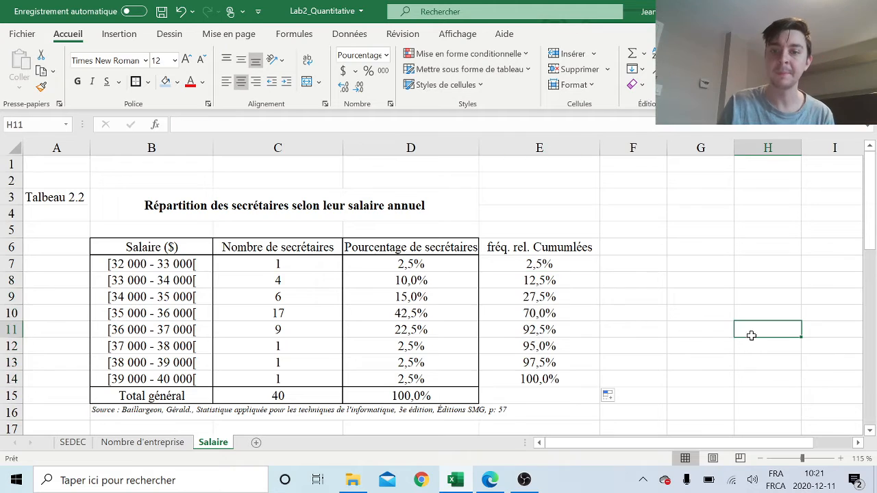
Try to fill the total formula from D15 across into E15 and undo that fill.
{"action": "left_click", "coordinate": [526, 398]}
{"action": "left_click", "coordinate": [474, 395]}
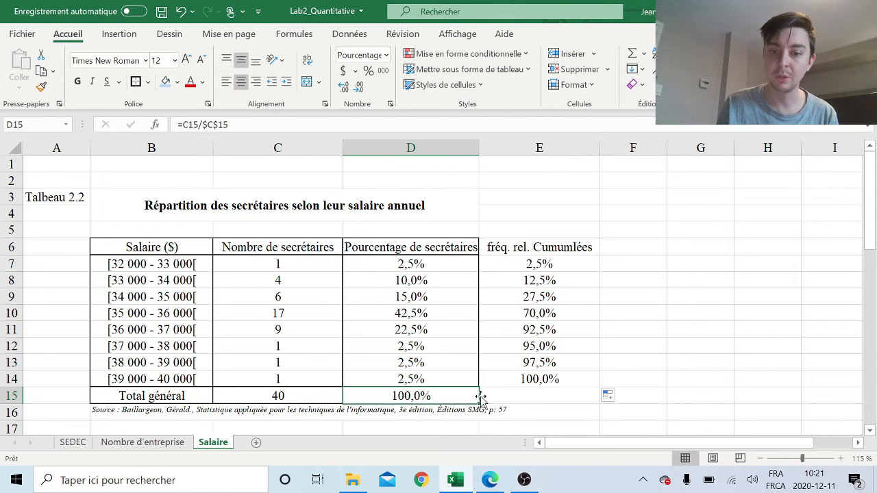
{"action": "left_click_drag", "start_coordinate": [480, 405], "coordinate": [569, 406]}
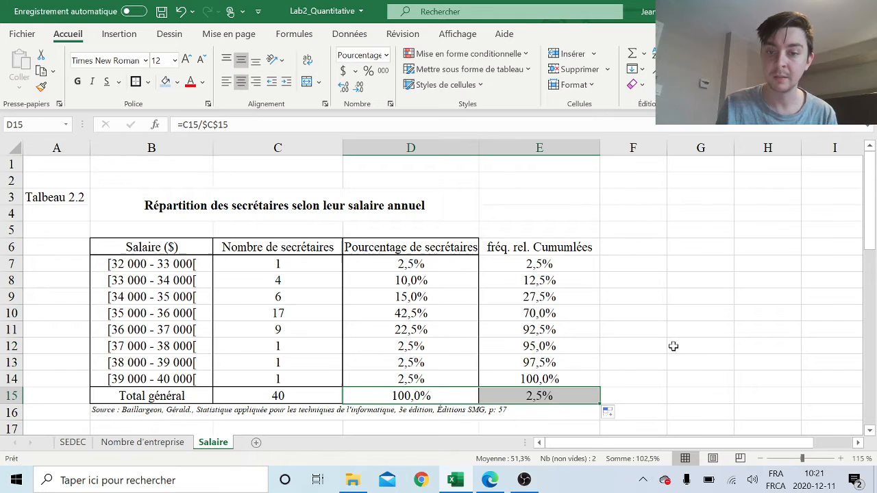
{"action": "key", "text": "ctrl+z"}
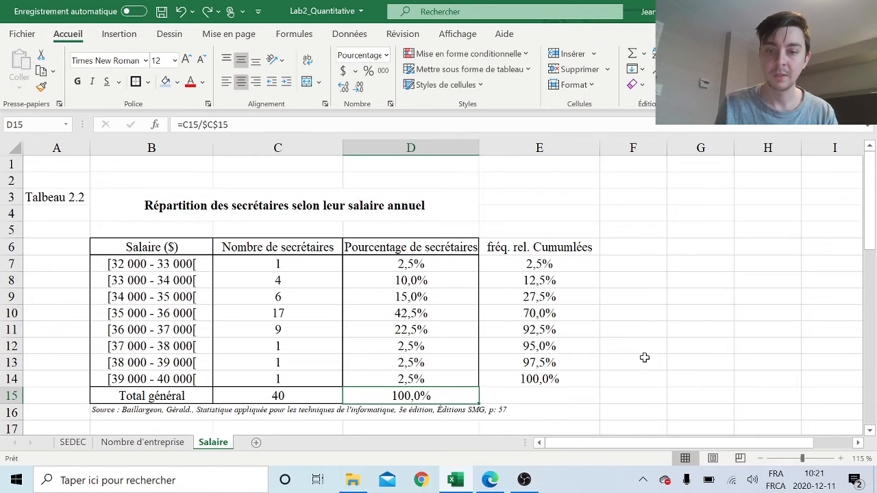
Copy the last cumulative frequency in E14 and paste it as a value only into total cell E15.
{"action": "left_click", "coordinate": [515, 395]}
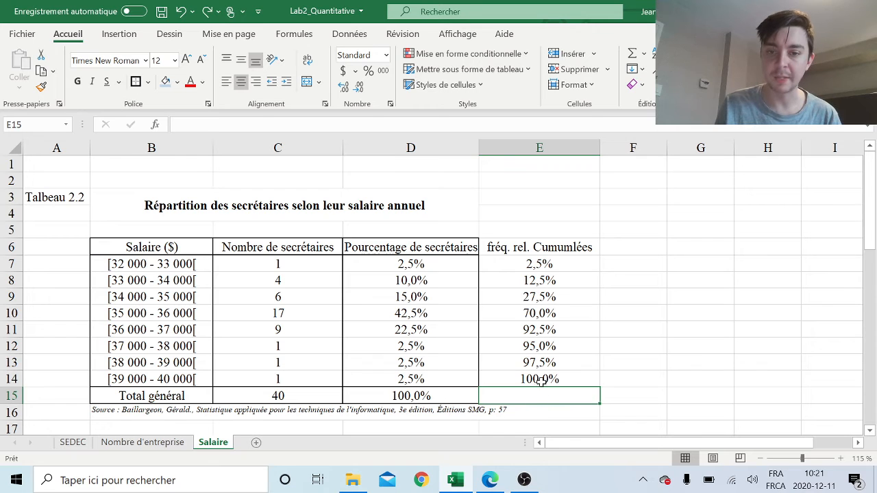
{"action": "left_click", "coordinate": [541, 381]}
{"action": "key", "text": "ctrl+c"}
{"action": "left_click", "coordinate": [546, 393]}
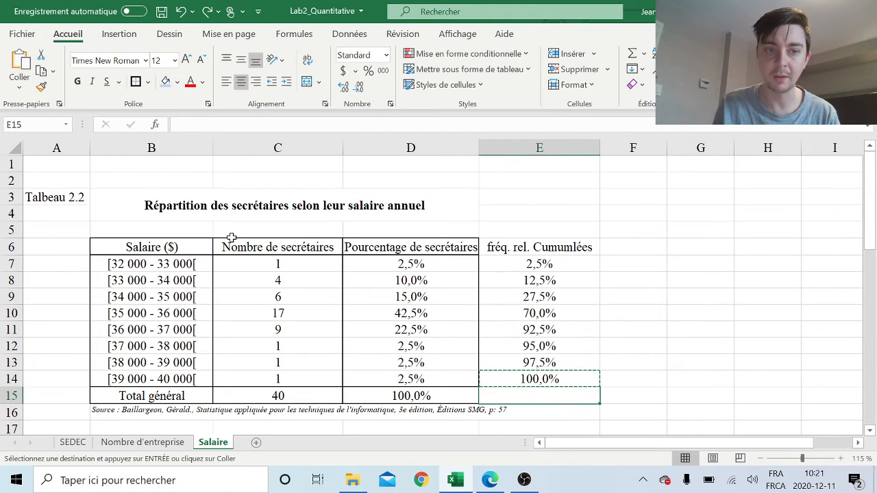
{"action": "left_click", "coordinate": [19, 87]}
{"action": "left_click", "coordinate": [16, 192]}
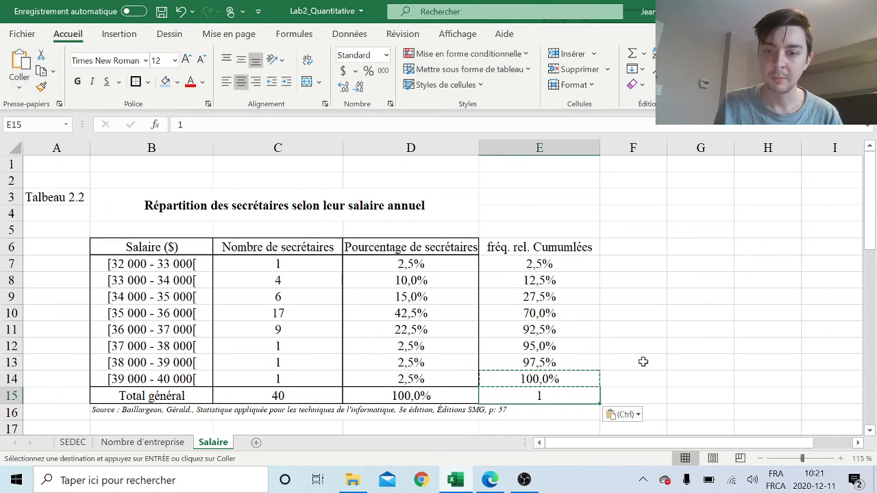
Format the total in E15 as a percentage with one decimal place.
{"action": "left_click", "coordinate": [628, 399]}
{"action": "left_click", "coordinate": [554, 396]}
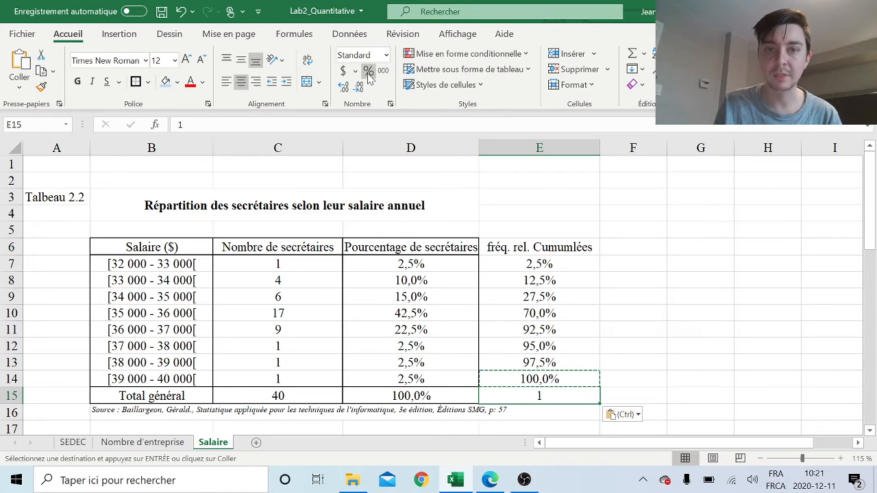
{"action": "left_click", "coordinate": [368, 78]}
{"action": "left_click", "coordinate": [765, 295]}
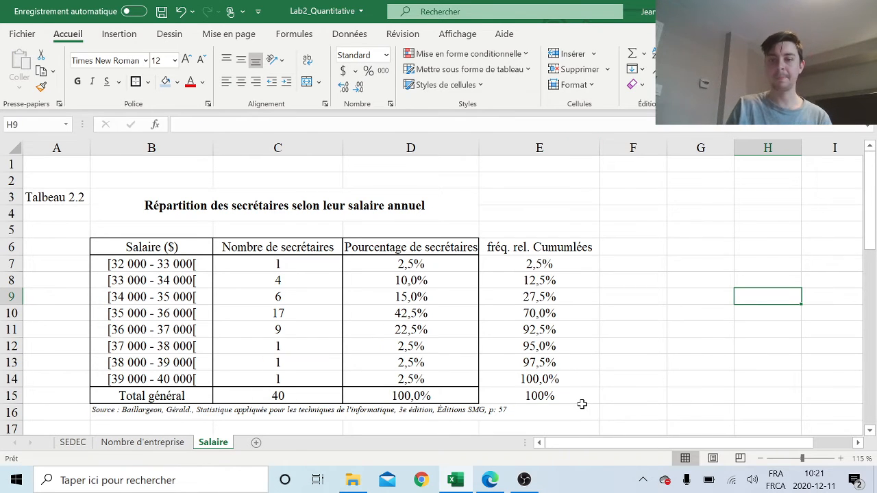
{"action": "left_click", "coordinate": [548, 396]}
{"action": "left_click", "coordinate": [343, 87]}
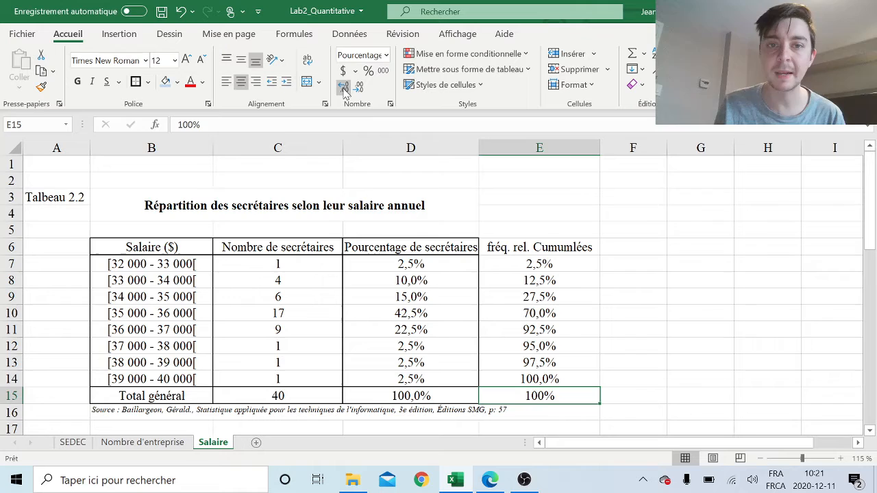
{"action": "left_click", "coordinate": [720, 263]}
Add outside borders around the cumulative frequency column E6:E15, its header cell E6 and its total cell E15.
{"action": "left_click_drag", "start_coordinate": [562, 247], "coordinate": [582, 396]}
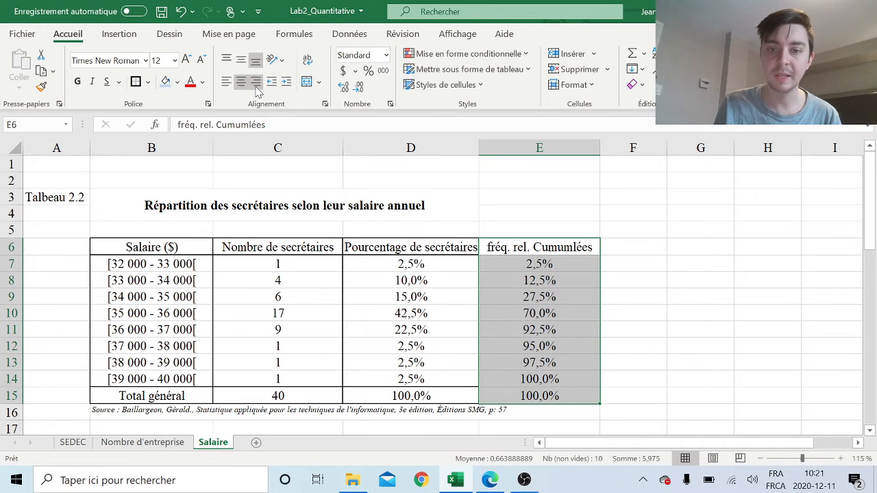
{"action": "left_click", "coordinate": [532, 244]}
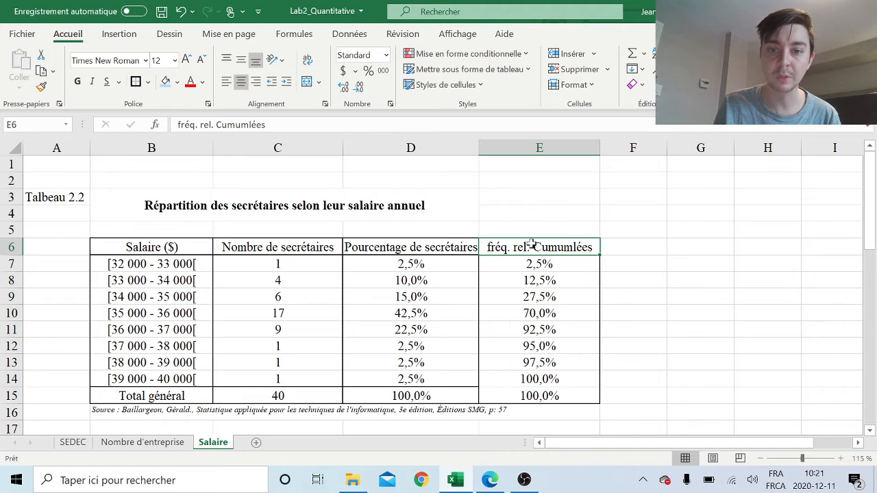
{"action": "left_click", "coordinate": [524, 397]}
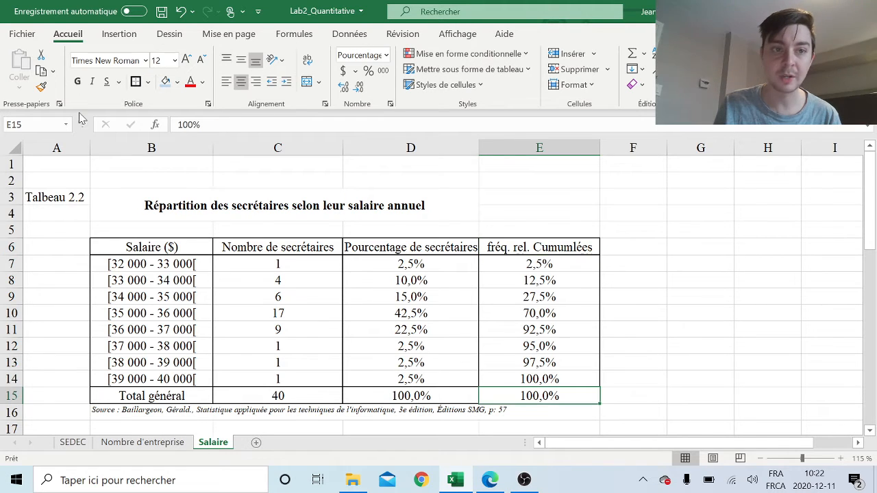
{"action": "left_click", "coordinate": [698, 312]}
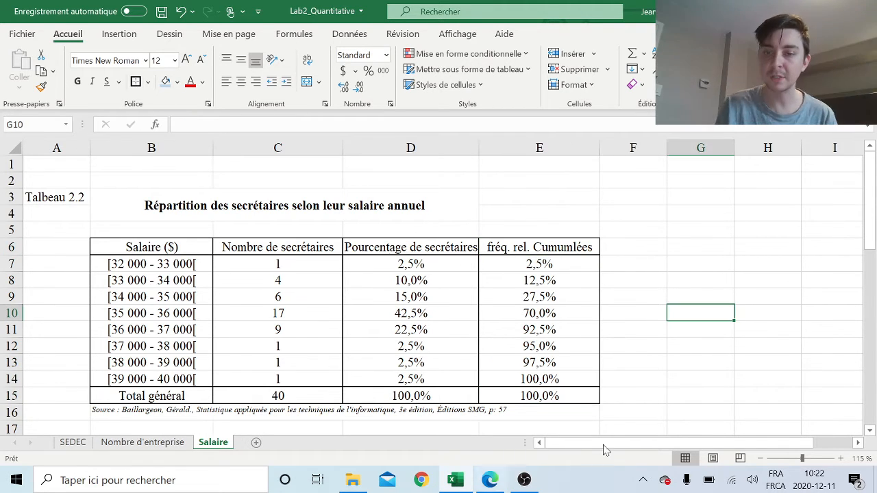
Examine how the cumulative frequency in E11 relates to salary classes B7:B11 and the percentages in D7:D11.
{"action": "left_click", "coordinate": [529, 330]}
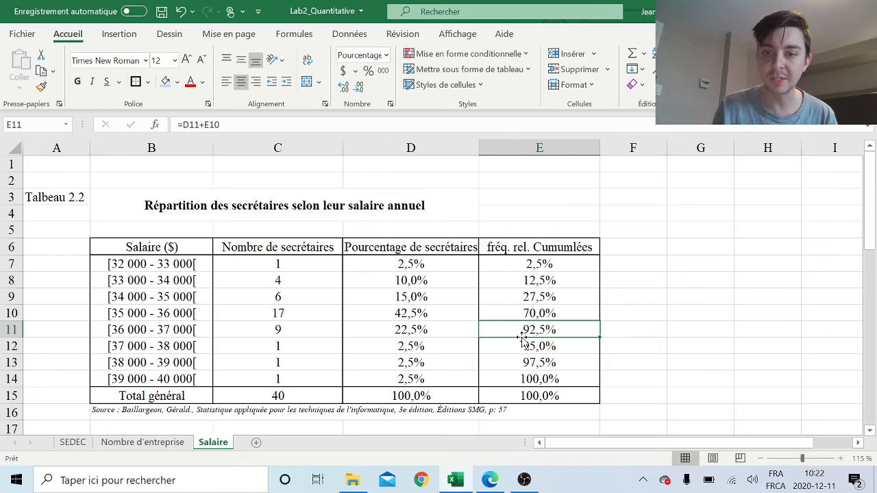
{"action": "left_click_drag", "start_coordinate": [525, 330], "coordinate": [168, 265]}
{"action": "left_click", "coordinate": [176, 330]}
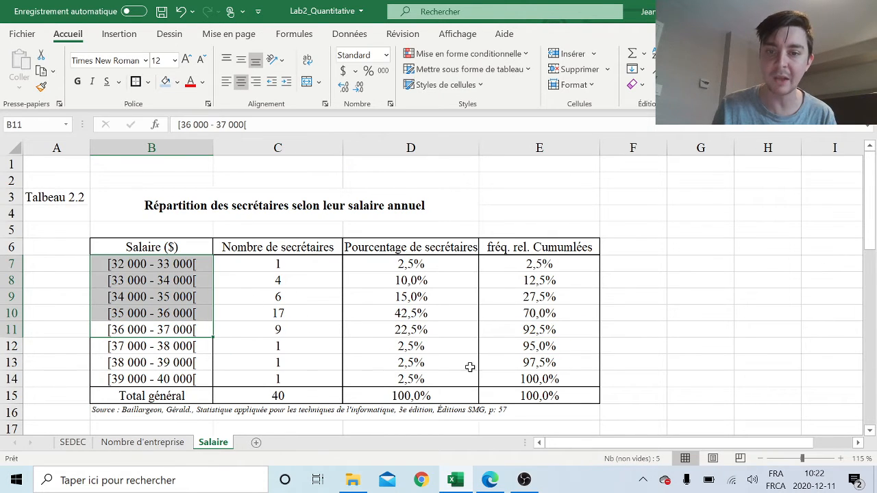
{"action": "left_click_drag", "start_coordinate": [541, 247], "coordinate": [544, 375]}
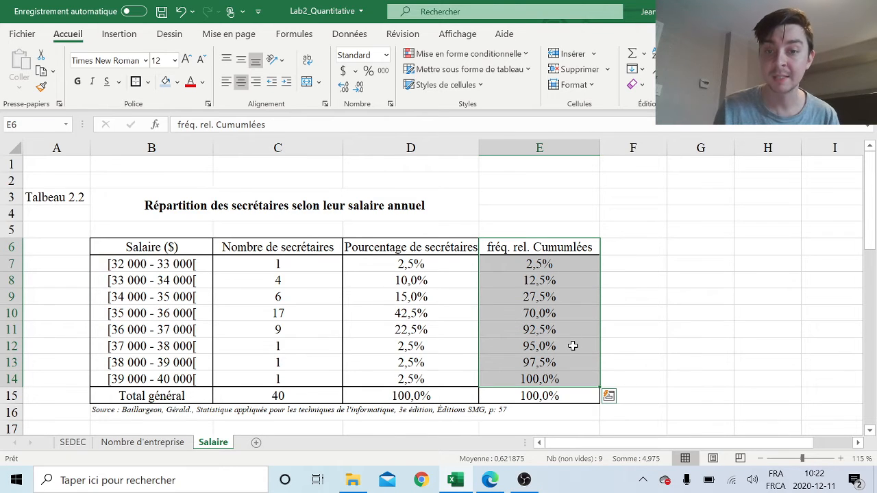
{"action": "left_click", "coordinate": [567, 347]}
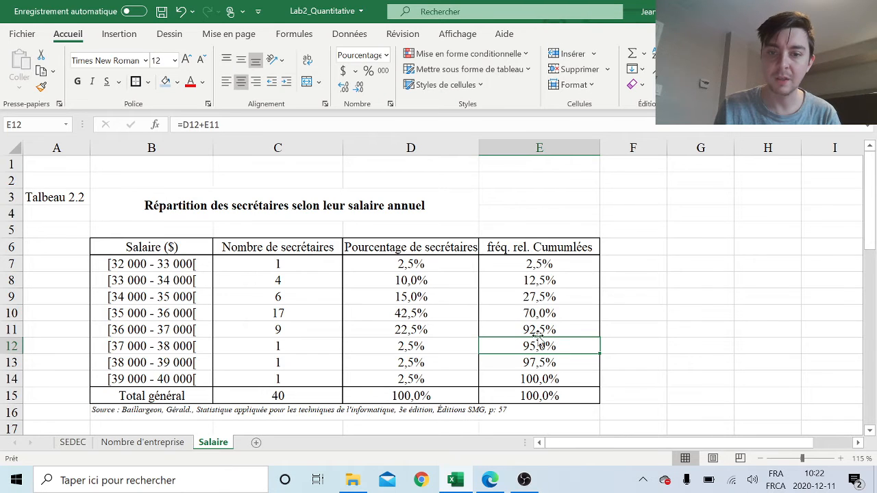
{"action": "left_click", "coordinate": [487, 329]}
{"action": "left_click", "coordinate": [459, 330]}
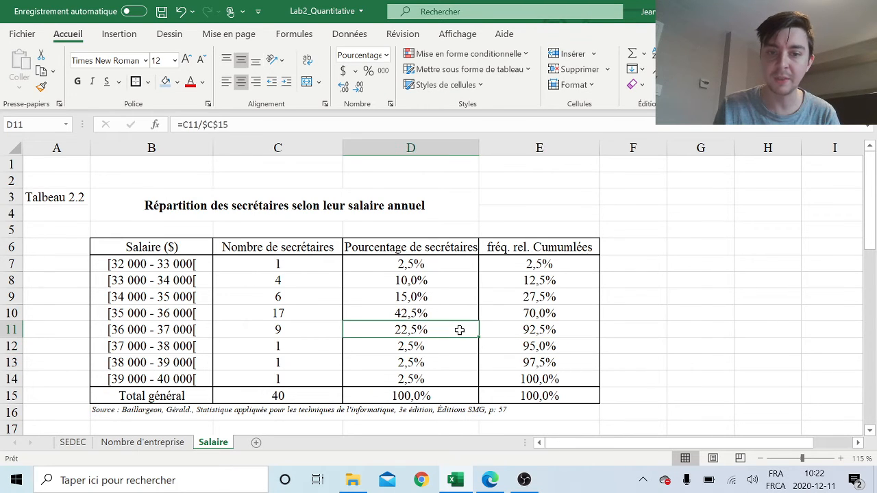
{"action": "left_click", "coordinate": [453, 313]}
{"action": "left_click", "coordinate": [452, 296]}
{"action": "left_click", "coordinate": [453, 282]}
{"action": "left_click", "coordinate": [453, 266]}
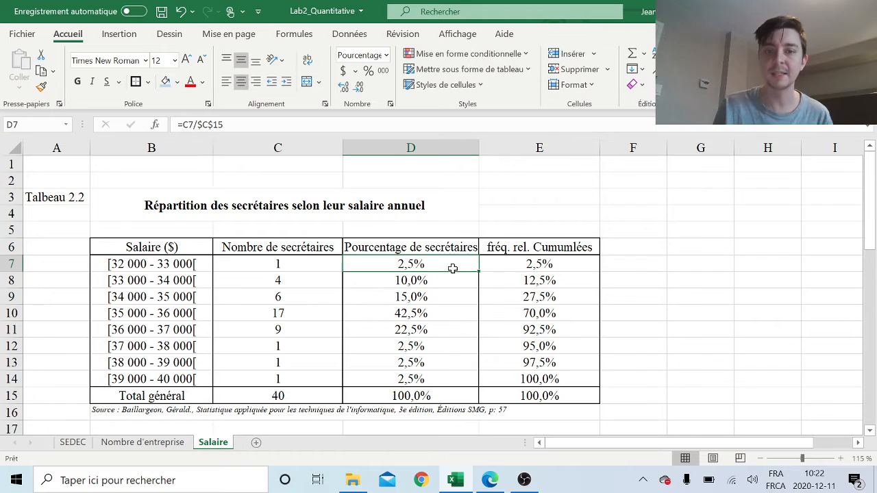
{"action": "left_click", "coordinate": [547, 327]}
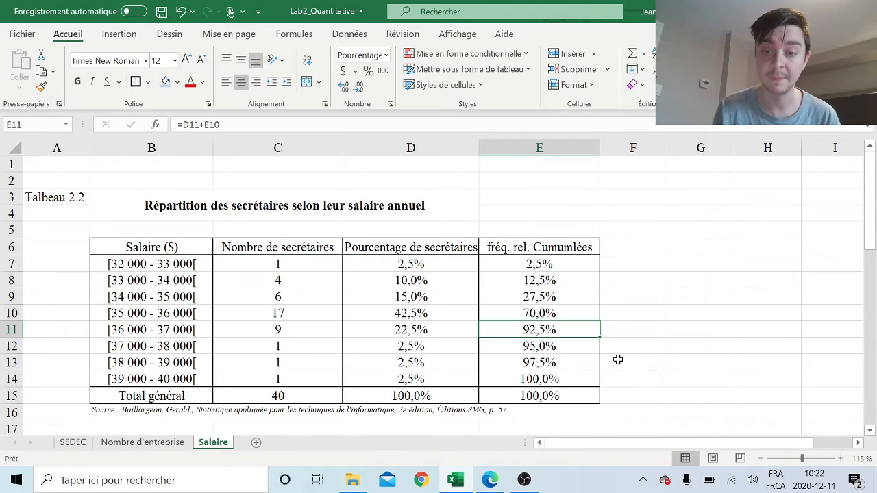
Switch to the lab PDF in Edge, read section 9 on constructing the histogram, and return to the Excel workbook.
{"action": "left_click_drag", "start_coordinate": [560, 263], "coordinate": [568, 378]}
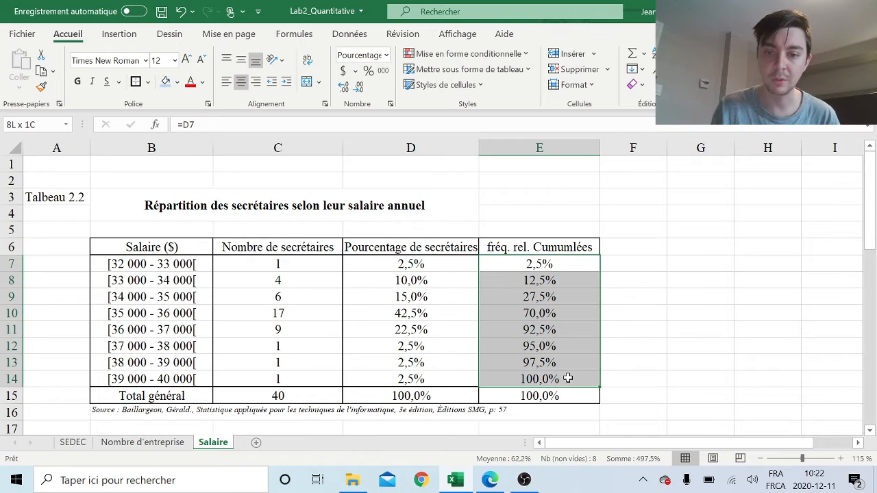
{"action": "left_click", "coordinate": [700, 319]}
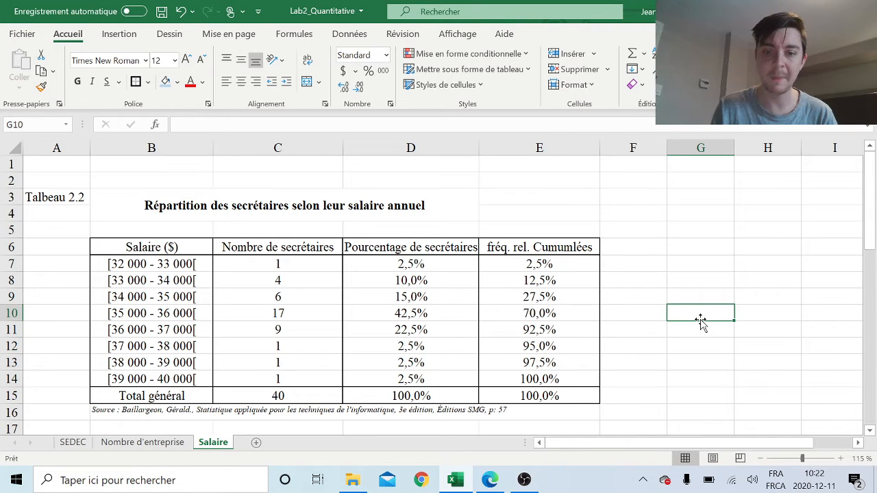
{"action": "left_click", "coordinate": [489, 480]}
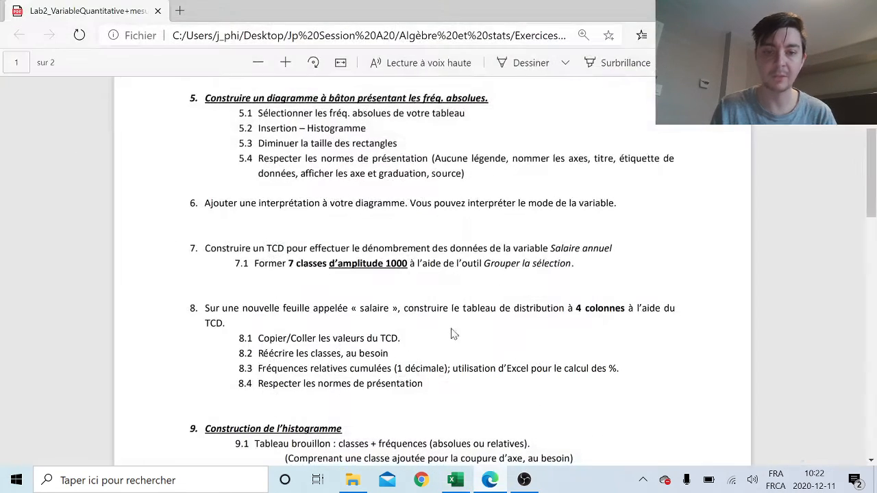
{"action": "scroll", "coordinate": [218, 325], "scroll_direction": "down", "scroll_amount": 3}
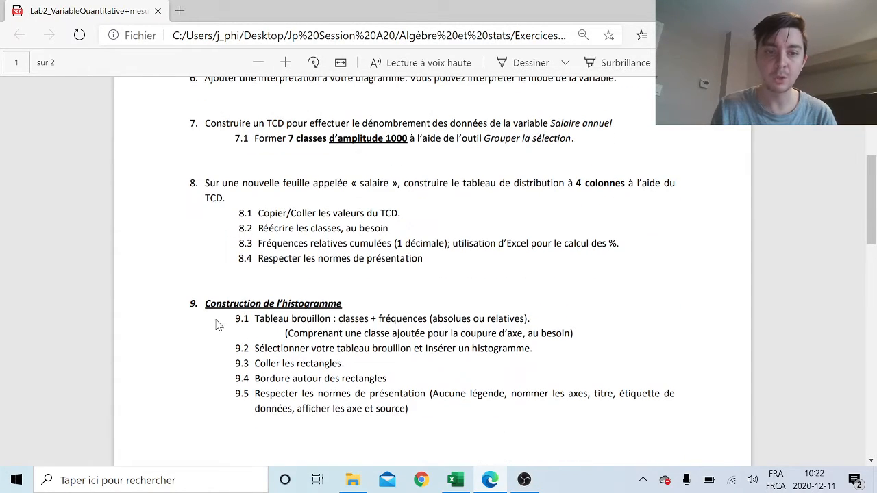
{"action": "left_click_drag", "start_coordinate": [205, 304], "coordinate": [499, 350]}
{"action": "left_click_drag", "start_coordinate": [524, 394], "coordinate": [538, 395]}
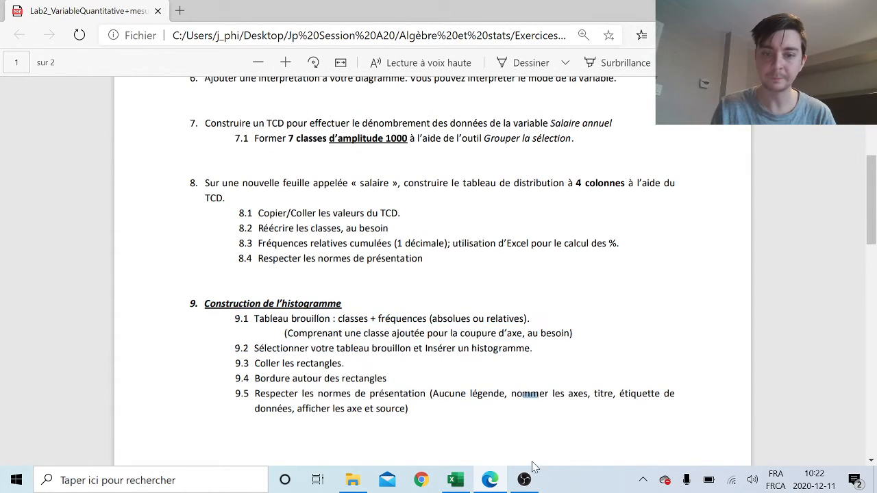
{"action": "left_click", "coordinate": [494, 480]}
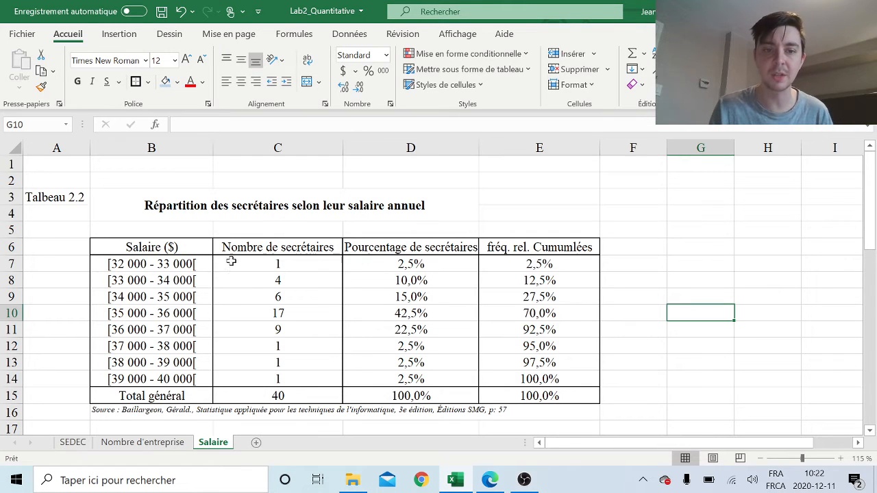
Insert a clustered column chart (Histogramme groupé) from the salary classes and secretary counts in B6:C14.
{"action": "left_click_drag", "start_coordinate": [278, 263], "coordinate": [287, 376]}
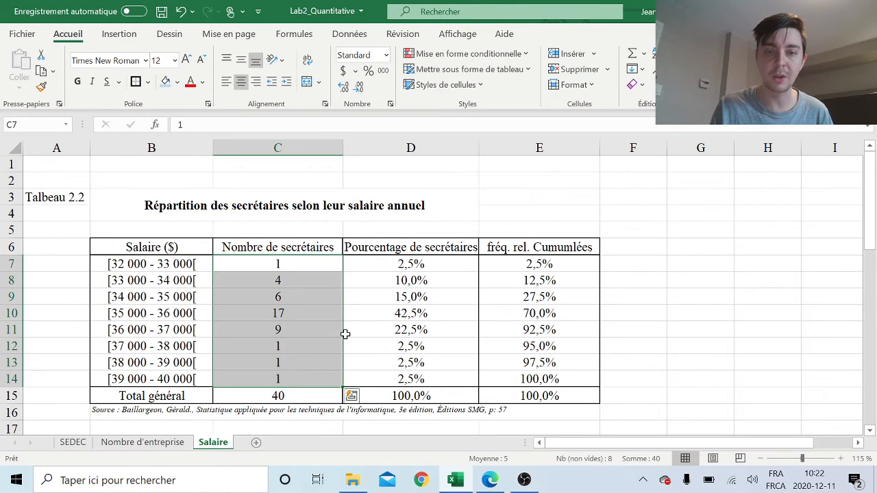
{"action": "left_click_drag", "start_coordinate": [384, 263], "coordinate": [362, 378]}
{"action": "left_click_drag", "start_coordinate": [292, 268], "coordinate": [287, 377]}
{"action": "left_click_drag", "start_coordinate": [180, 243], "coordinate": [332, 375]}
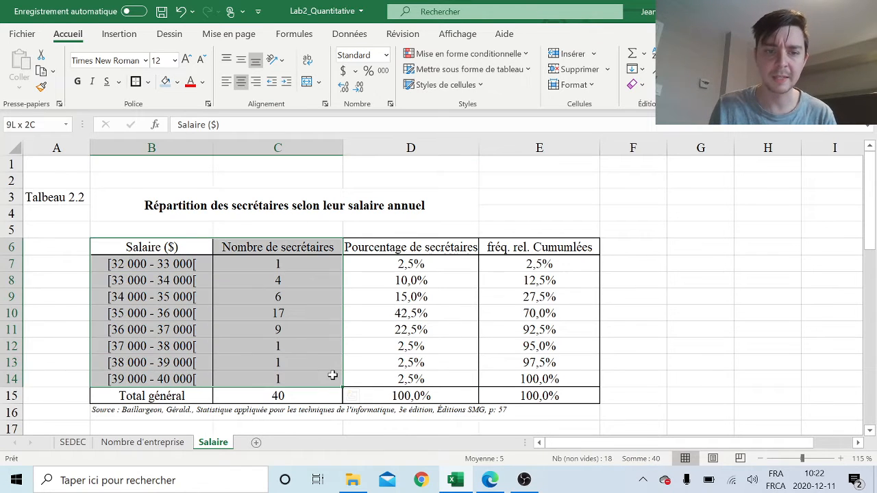
{"action": "left_click", "coordinate": [118, 34]}
{"action": "left_click", "coordinate": [312, 77]}
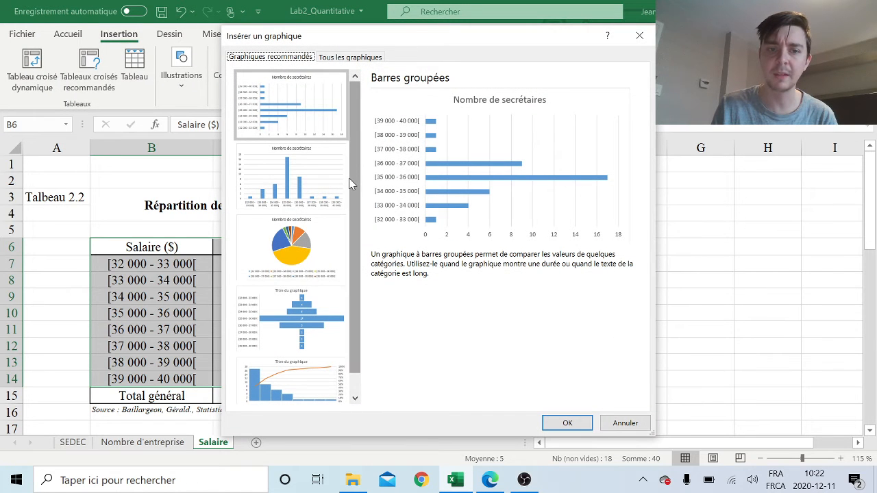
{"action": "scroll", "coordinate": [350, 176], "scroll_direction": "down", "scroll_amount": 1}
{"action": "left_click", "coordinate": [326, 174]}
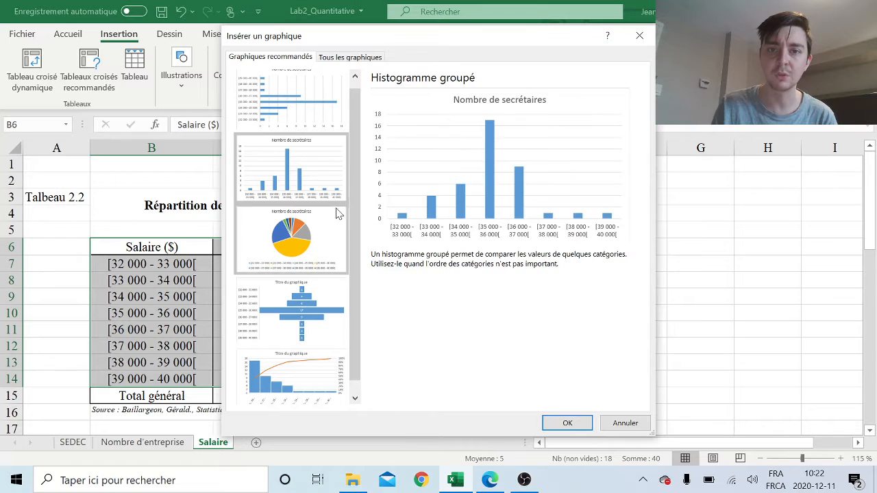
{"action": "left_click", "coordinate": [567, 422]}
Move the chart below the distribution table and its source line, aligned with column B from about row 18.
{"action": "scroll", "coordinate": [569, 321], "scroll_direction": "down", "scroll_amount": 1}
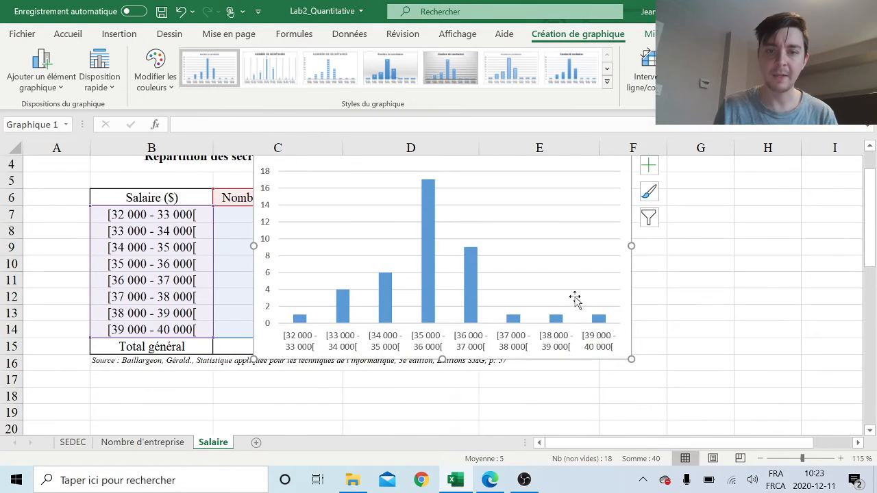
{"action": "scroll", "coordinate": [574, 300], "scroll_direction": "down", "scroll_amount": 2}
{"action": "mouse_move", "coordinate": [426, 180]}
{"action": "left_mouse_down"}
{"action": "mouse_move", "coordinate": [528, 192]}
{"action": "mouse_move", "coordinate": [711, 193]}
{"action": "mouse_move", "coordinate": [732, 220]}
{"action": "mouse_move", "coordinate": [744, 215]}
{"action": "mouse_move", "coordinate": [733, 182]}
{"action": "left_mouse_up"}
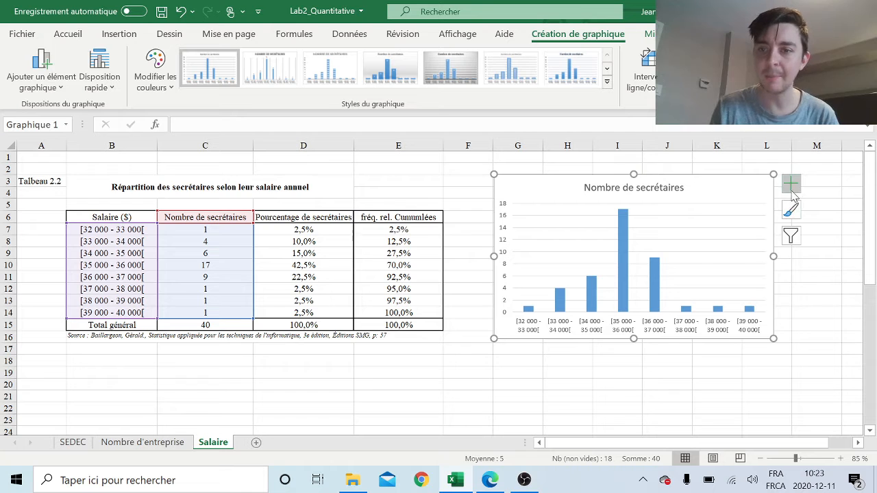
{"action": "left_click_drag", "start_coordinate": [724, 202], "coordinate": [319, 252]}
{"action": "scroll", "coordinate": [320, 253], "scroll_direction": "down", "scroll_amount": 2}
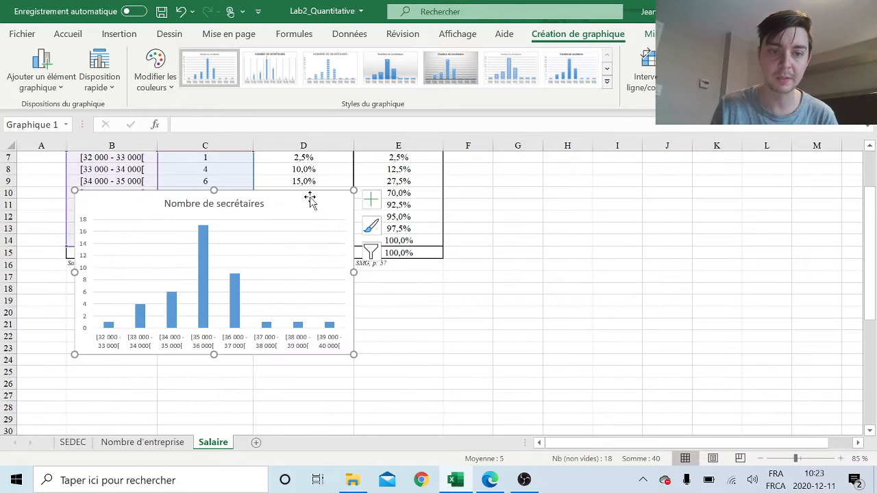
{"action": "left_click_drag", "start_coordinate": [311, 197], "coordinate": [300, 290]}
{"action": "scroll", "coordinate": [302, 286], "scroll_direction": "down", "scroll_amount": 1}
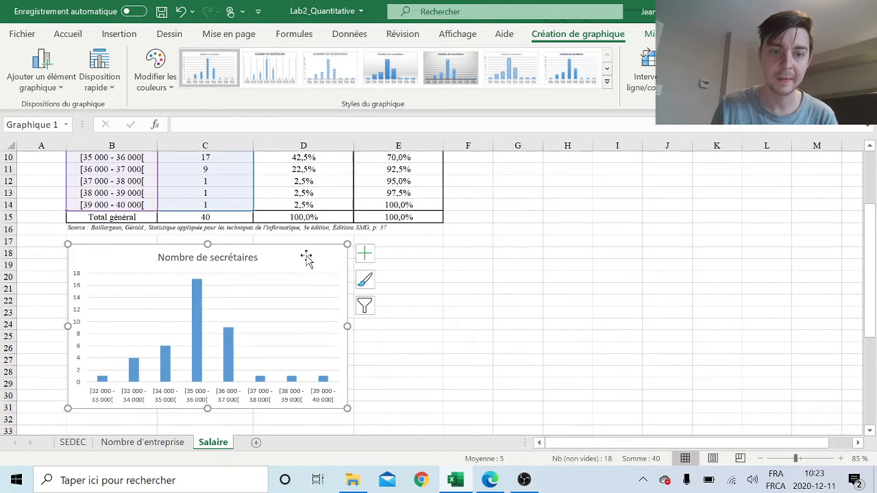
{"action": "mouse_move", "coordinate": [305, 253]}
{"action": "left_mouse_down"}
{"action": "mouse_move", "coordinate": [309, 260]}
{"action": "mouse_move", "coordinate": [304, 255]}
{"action": "left_mouse_up"}
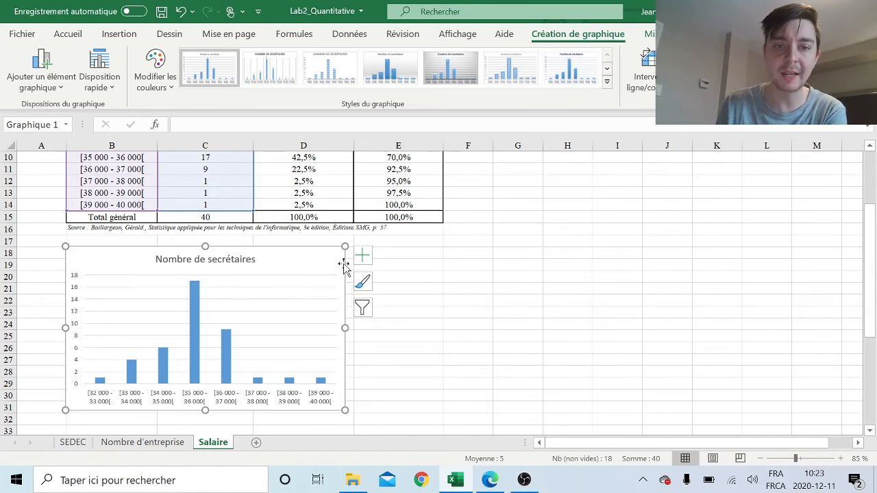
Set the gap width of the chart's column series to 0 % so the rectangles touch.
{"action": "double_click", "coordinate": [300, 260]}
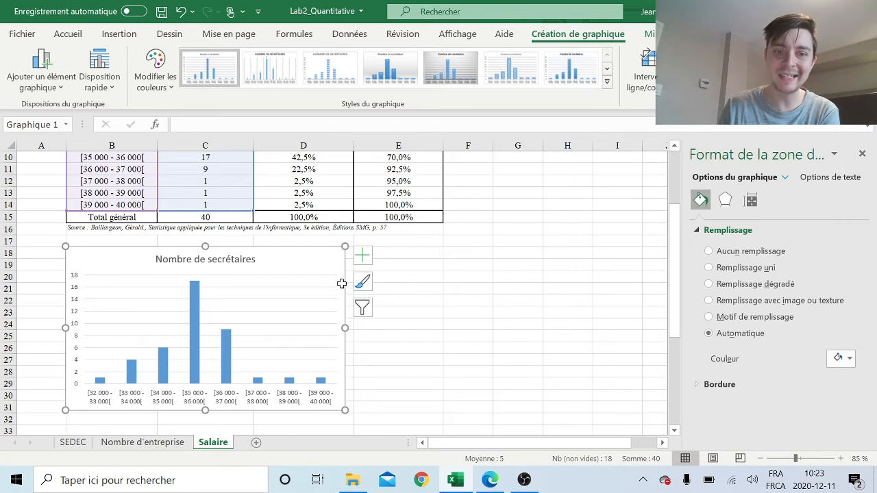
{"action": "left_click", "coordinate": [192, 332]}
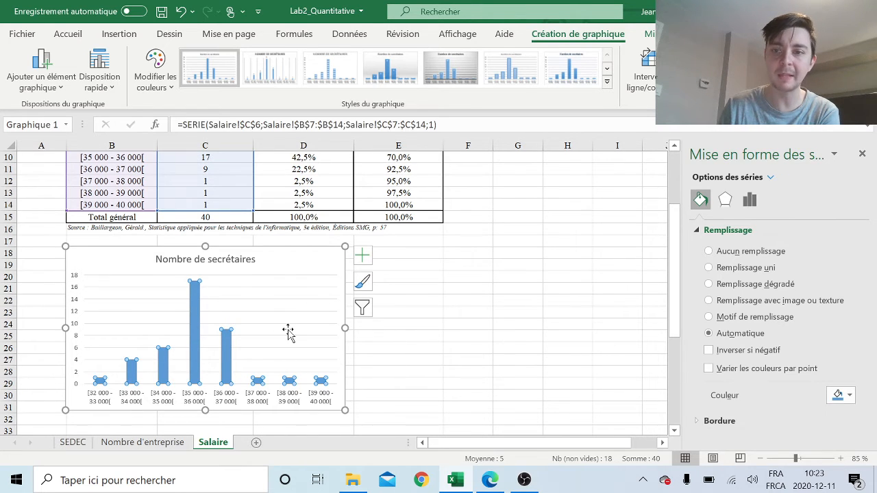
{"action": "left_click", "coordinate": [724, 200]}
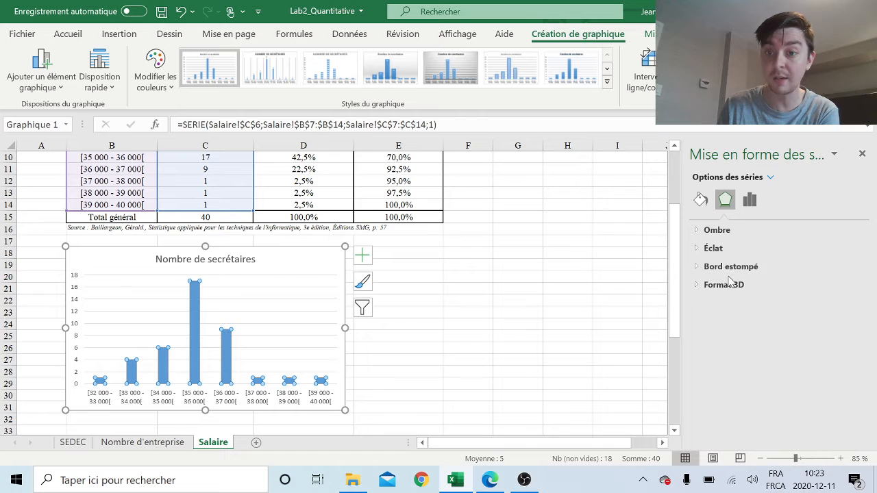
{"action": "left_click", "coordinate": [750, 199]}
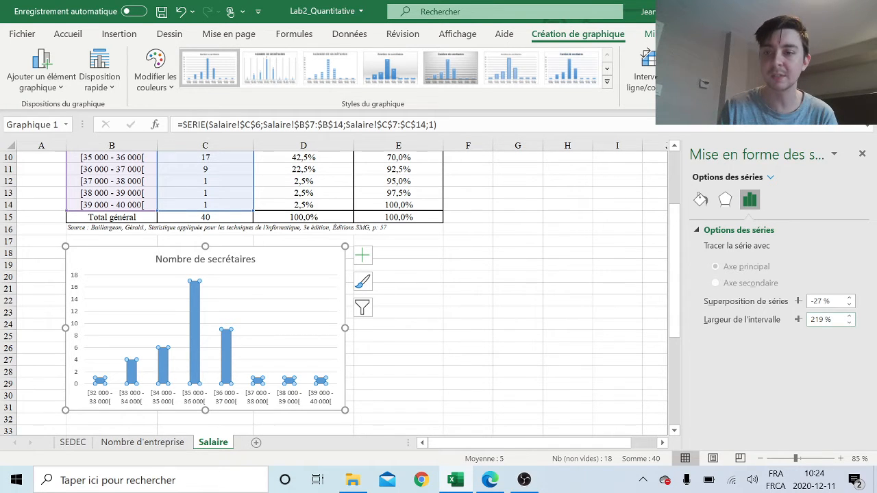
{"action": "double_click", "coordinate": [817, 320]}
{"action": "type", "text": "0"}
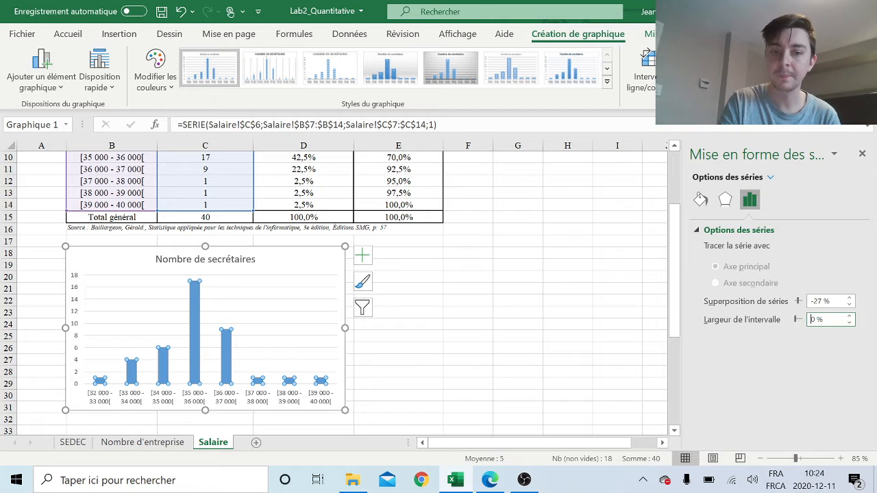
{"action": "key", "text": "Return"}
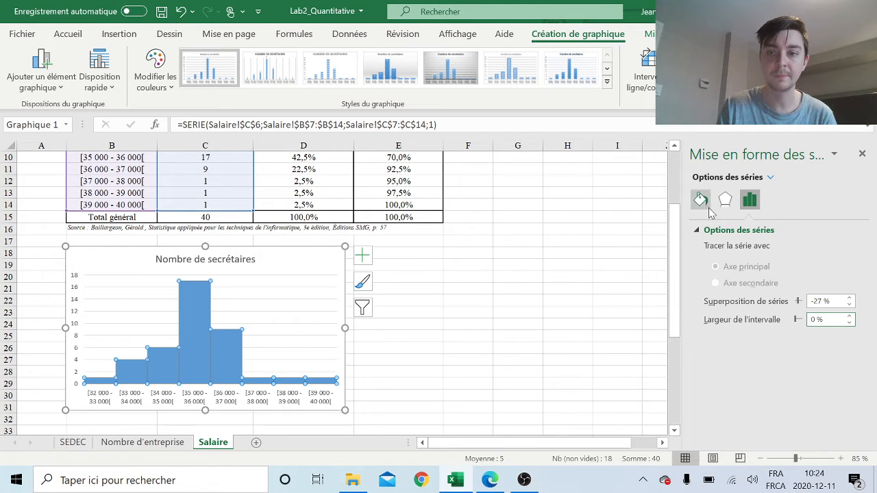
{"action": "left_click", "coordinate": [392, 343]}
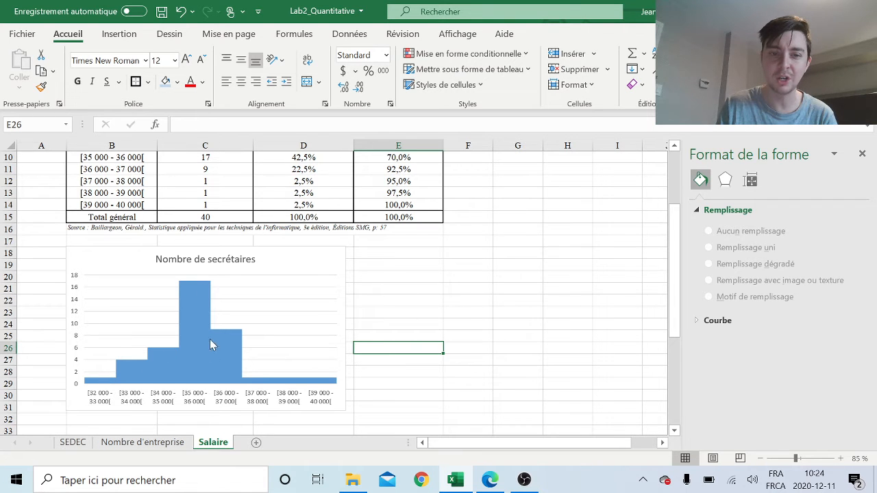
Give the histogram's rectangles a solid black border 1 pt wide and close the formatting pane.
{"action": "left_click", "coordinate": [210, 361]}
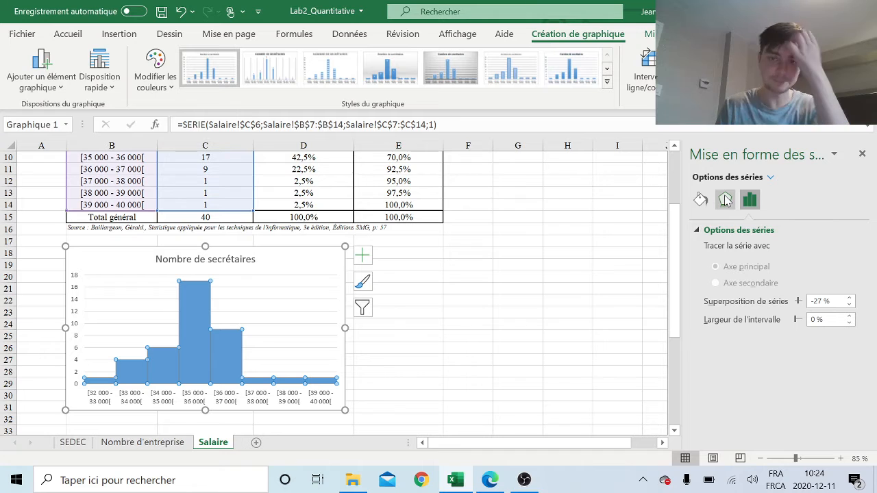
{"action": "left_click", "coordinate": [701, 200]}
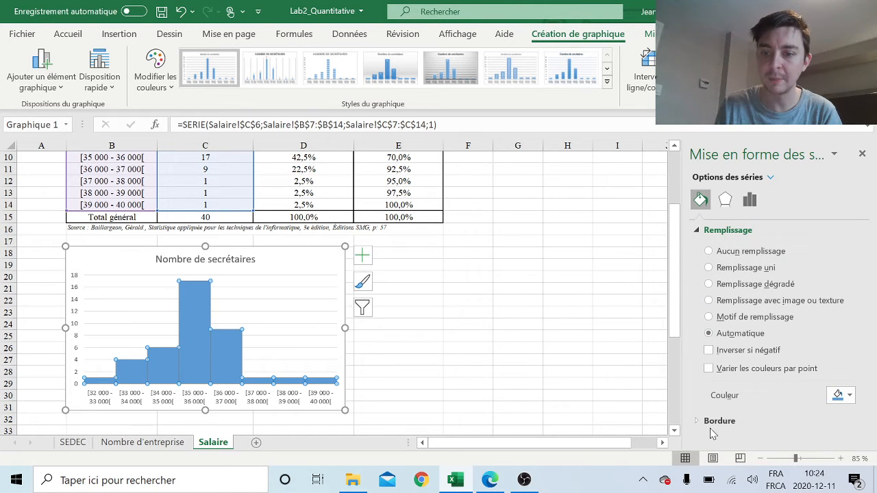
{"action": "left_click", "coordinate": [698, 230]}
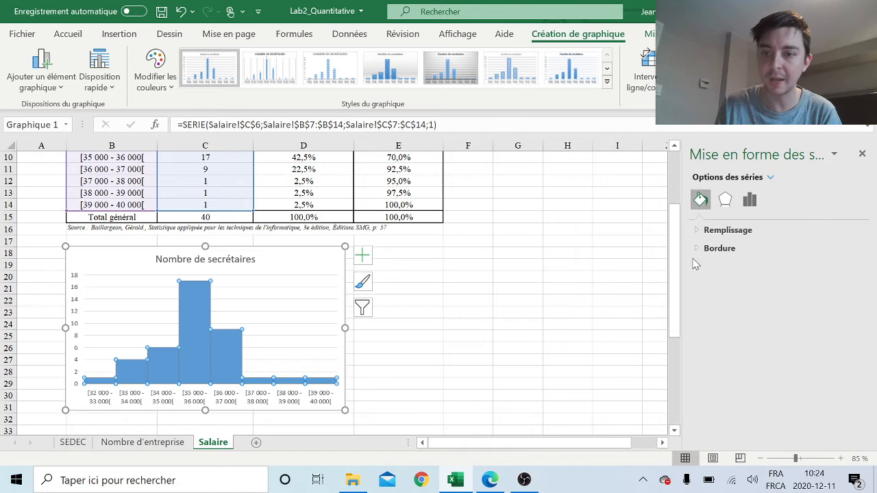
{"action": "left_click", "coordinate": [698, 248]}
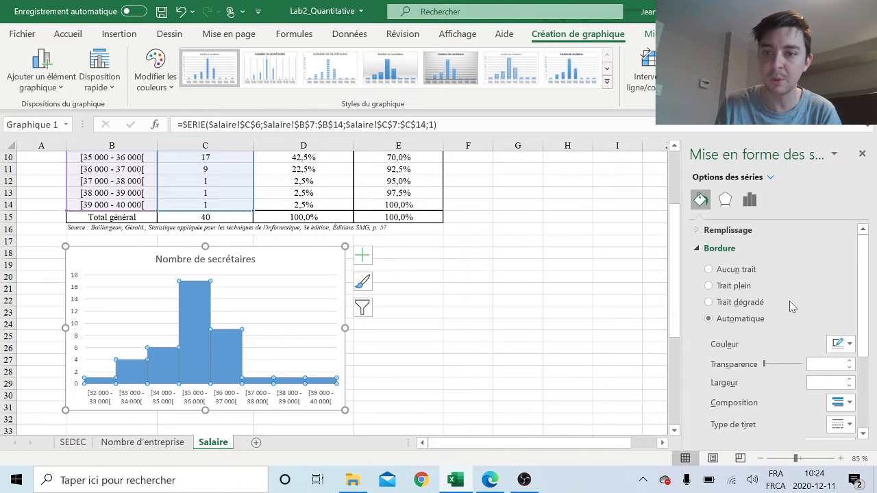
{"action": "left_click", "coordinate": [709, 287]}
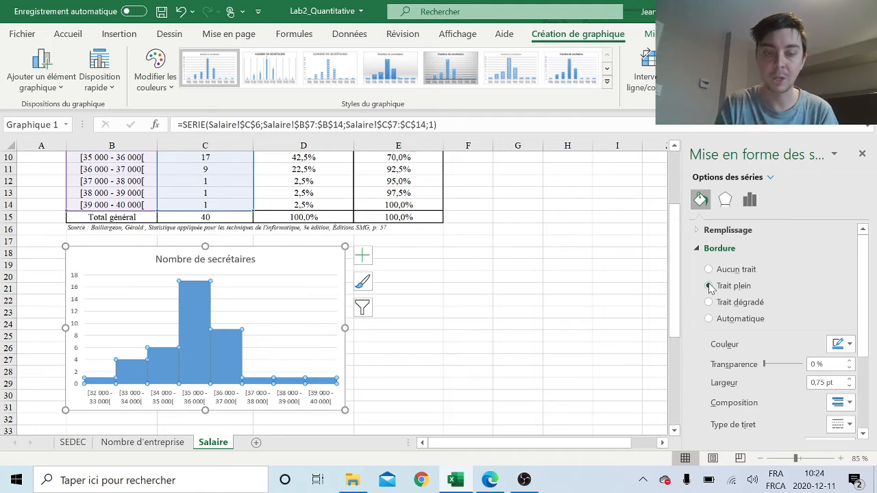
{"action": "left_click", "coordinate": [842, 344]}
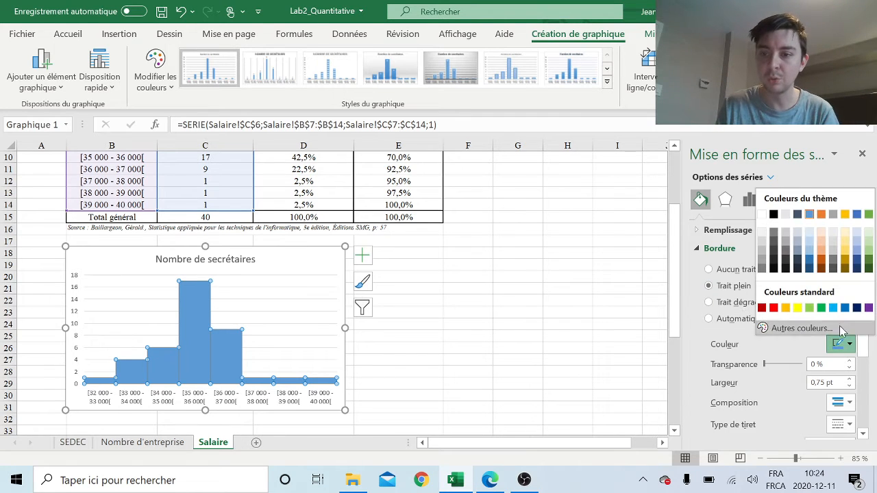
{"action": "left_click", "coordinate": [775, 260]}
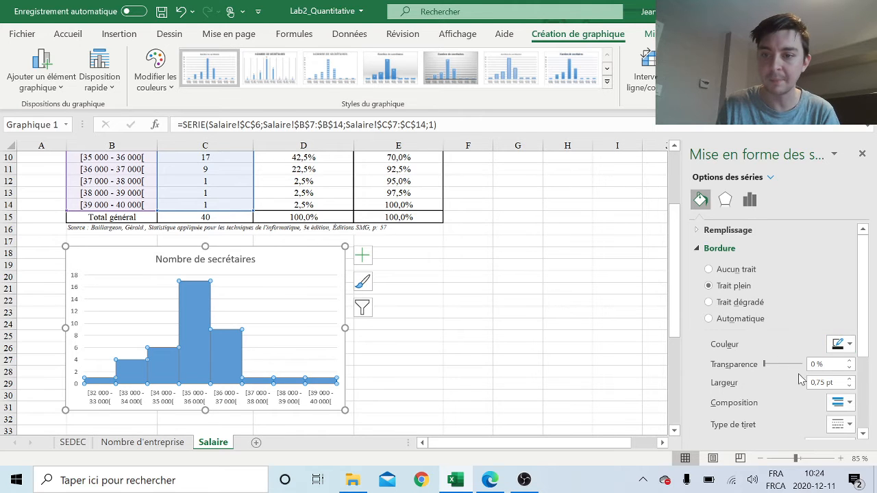
{"action": "left_click", "coordinate": [850, 380]}
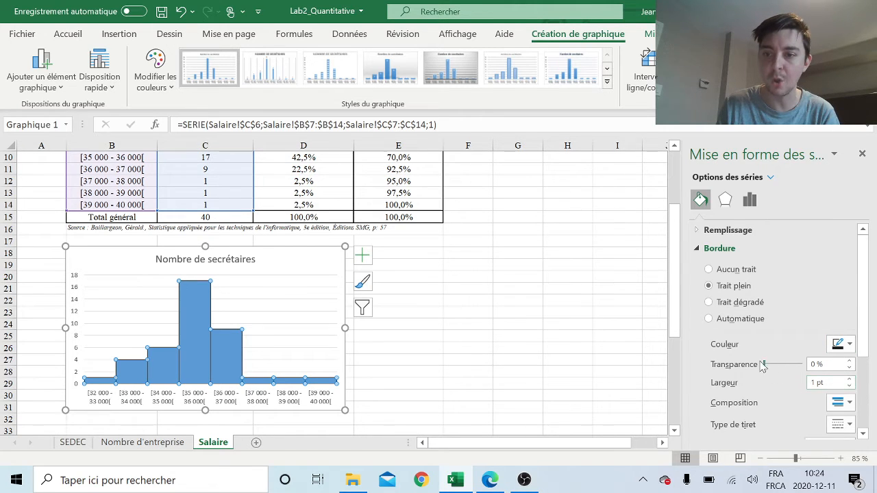
{"action": "scroll", "coordinate": [764, 336], "scroll_direction": "down", "scroll_amount": 3}
{"action": "left_click", "coordinate": [295, 328]}
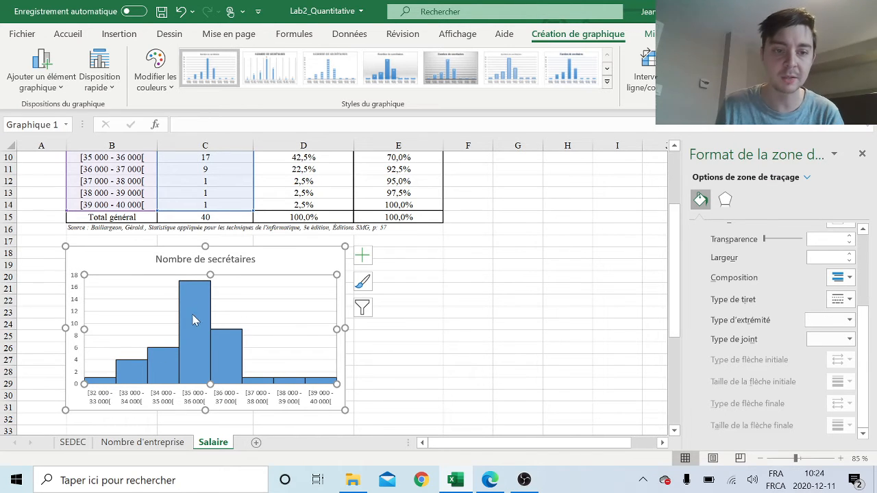
{"action": "left_click", "coordinate": [462, 359]}
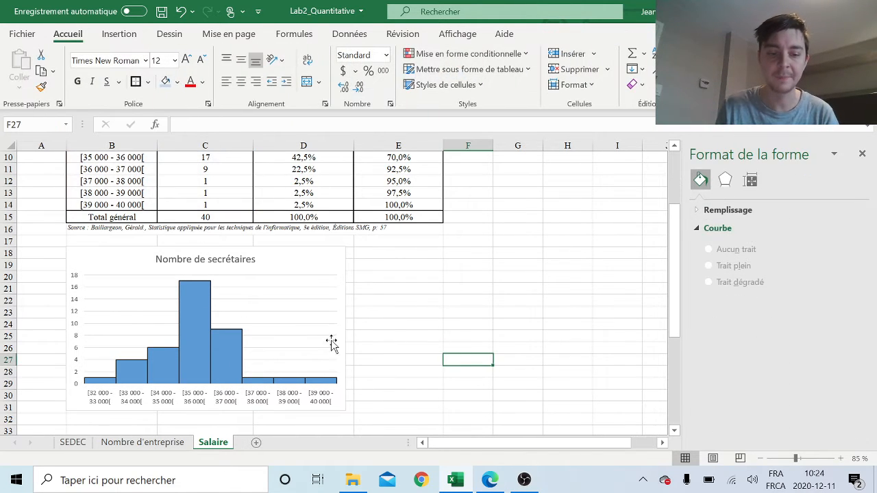
{"action": "left_click", "coordinate": [862, 153]}
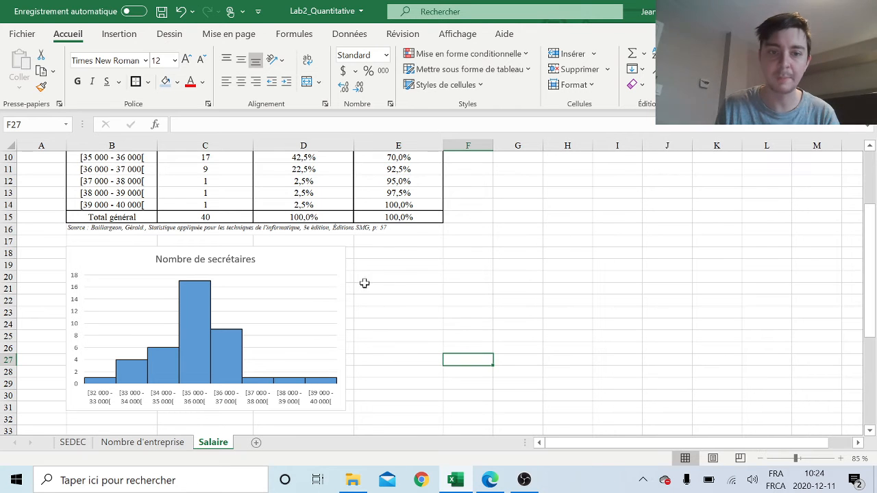
Add axis titles to the histogram and title the horizontal axis "Salaires ($)", placed slightly lower under the class labels.
{"action": "scroll", "coordinate": [360, 295], "scroll_direction": "up", "scroll_amount": 3, "text": "ctrl"}
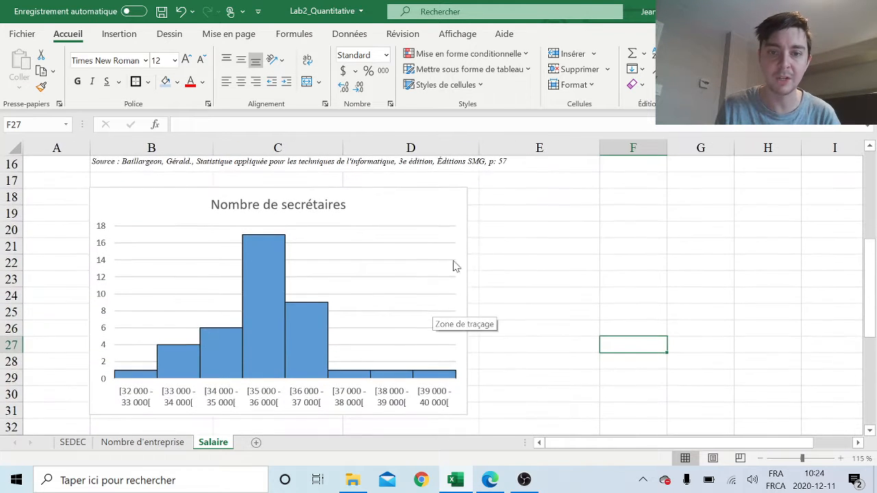
{"action": "left_click", "coordinate": [464, 209]}
{"action": "left_click", "coordinate": [483, 197]}
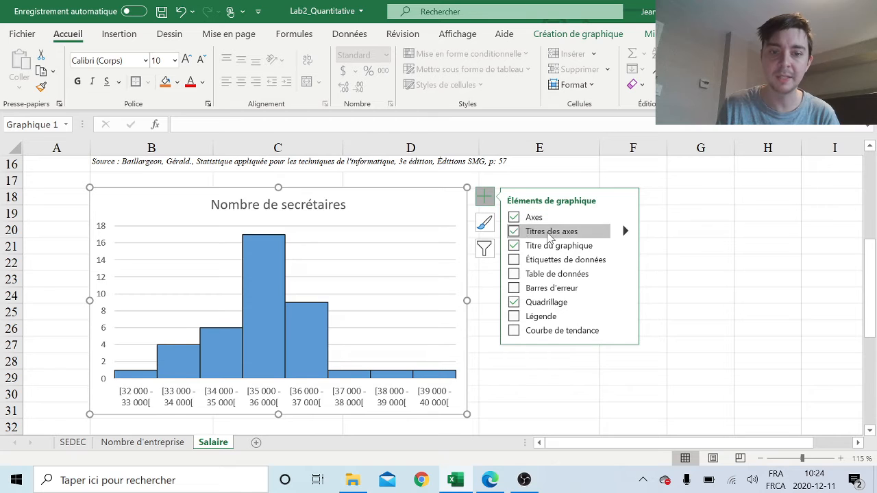
{"action": "left_click", "coordinate": [513, 230]}
{"action": "double_click", "coordinate": [306, 398]}
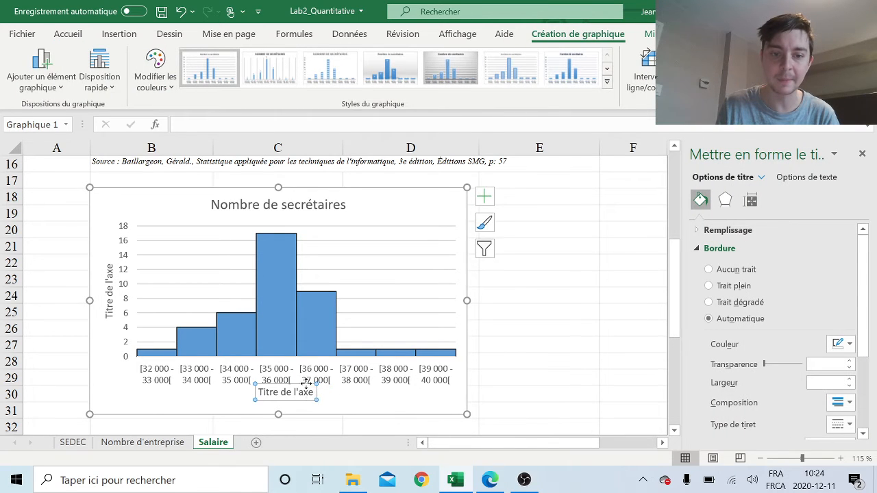
{"action": "left_click_drag", "start_coordinate": [306, 398], "coordinate": [313, 407]}
{"action": "triple_click", "coordinate": [281, 400]}
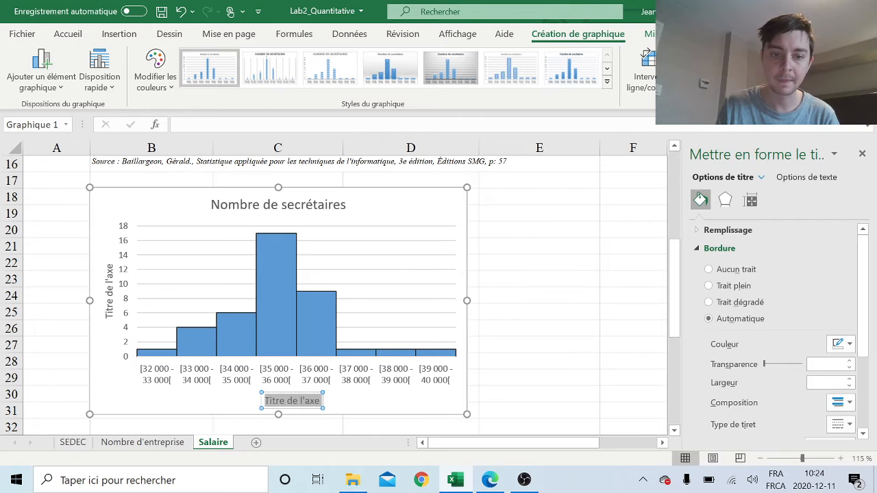
{"action": "type", "text": "Salaire"}
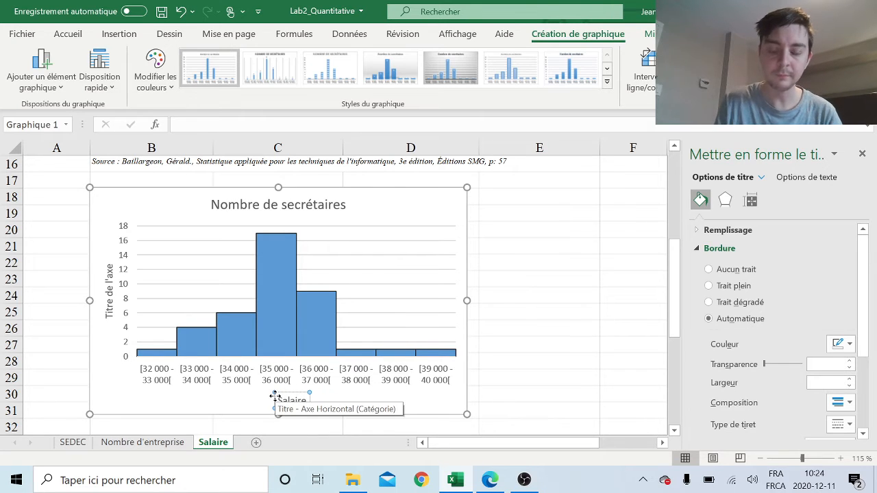
{"action": "type", "text": "s ($)"}
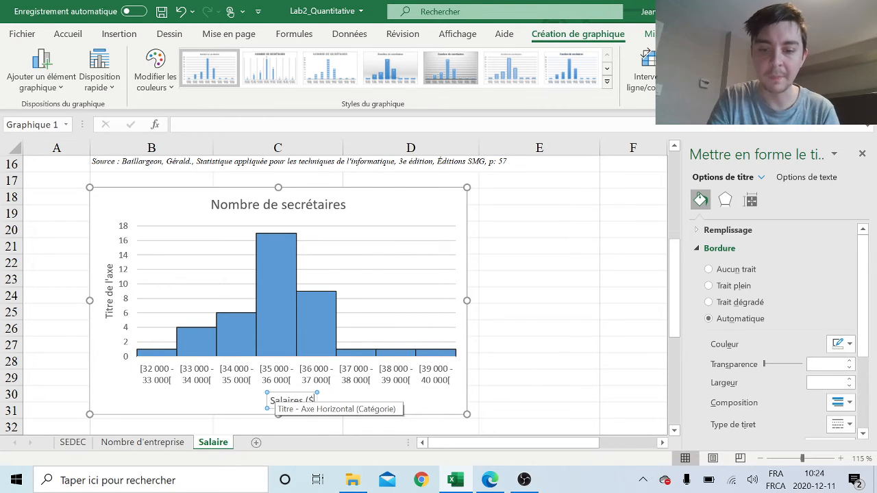
Title the histogram's vertical axis "nombre de secrétaires".
{"action": "left_click", "coordinate": [108, 306]}
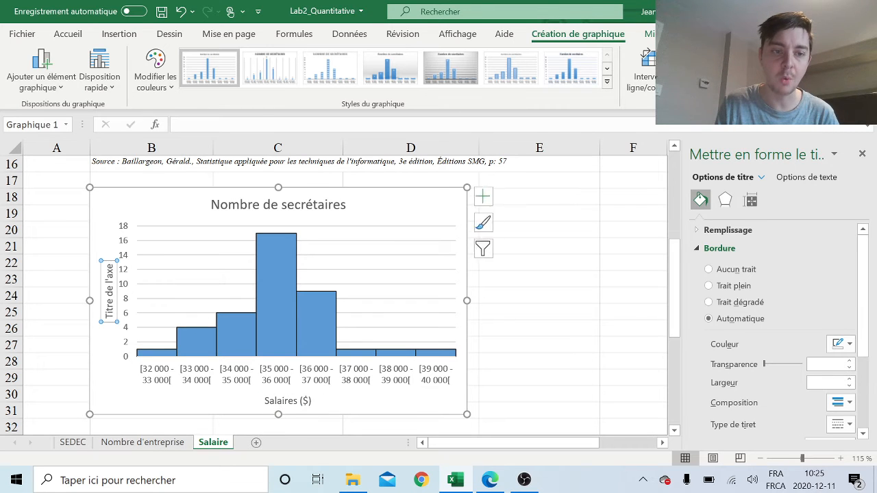
{"action": "triple_click", "coordinate": [107, 307]}
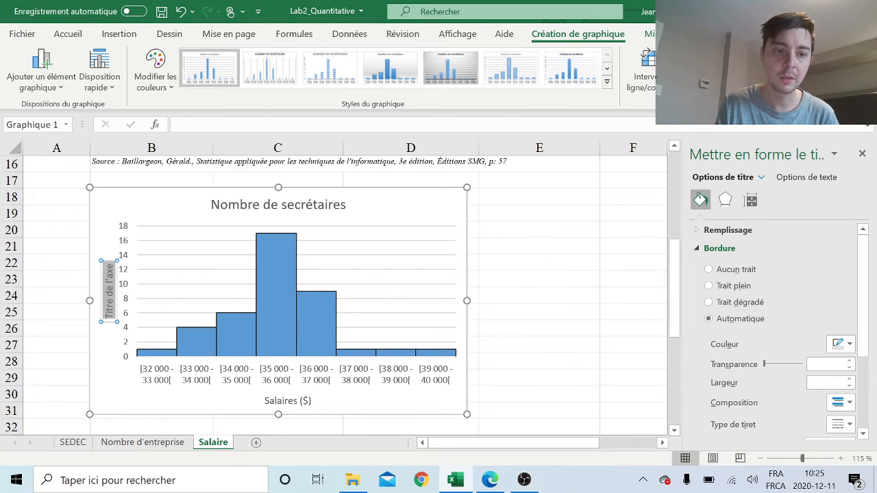
{"action": "type", "text": "nombre d"}
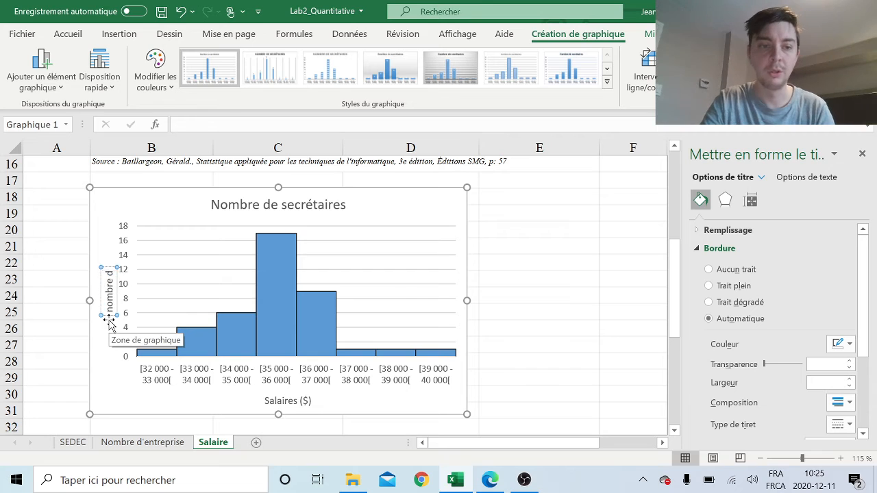
{"action": "type", "text": "e secrétaires"}
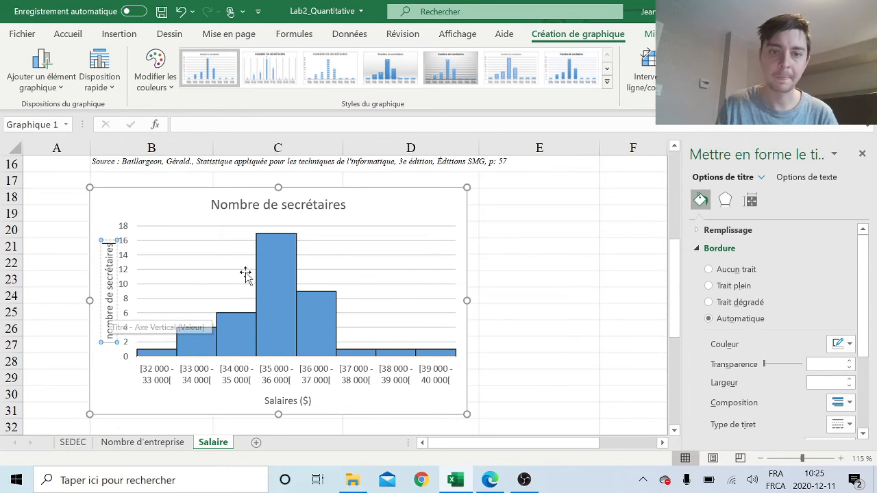
{"action": "left_click", "coordinate": [539, 245]}
Copy the distribution table's title text "Répartition des secrétaires selon leur salaire annuel" from merged cell B3.
{"action": "left_click", "coordinate": [320, 204]}
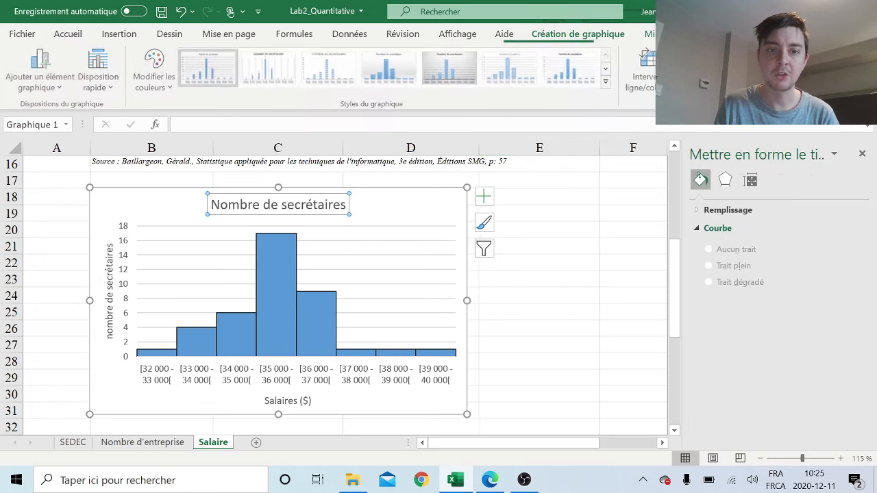
{"action": "scroll", "coordinate": [402, 245], "scroll_direction": "up", "scroll_amount": 5}
{"action": "left_click", "coordinate": [400, 205]}
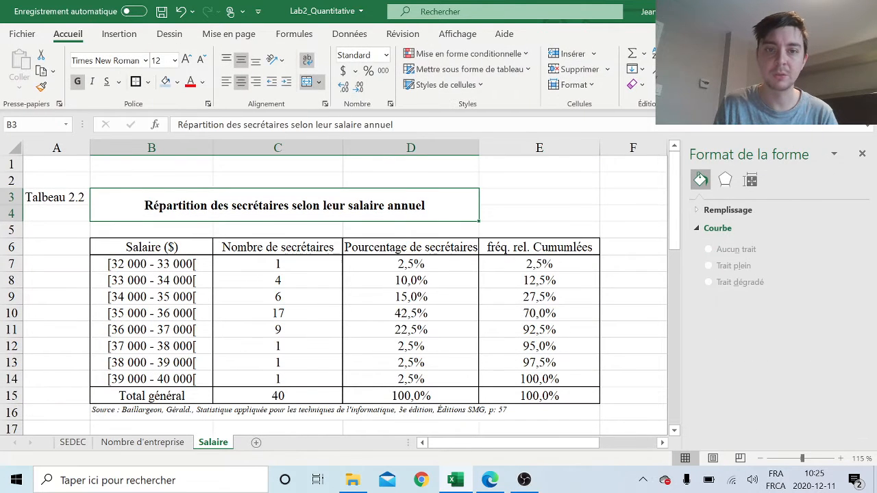
{"action": "left_click_drag", "start_coordinate": [399, 126], "coordinate": [176, 127]}
{"action": "key", "text": "ctrl+c"}
{"action": "key", "text": "Escape"}
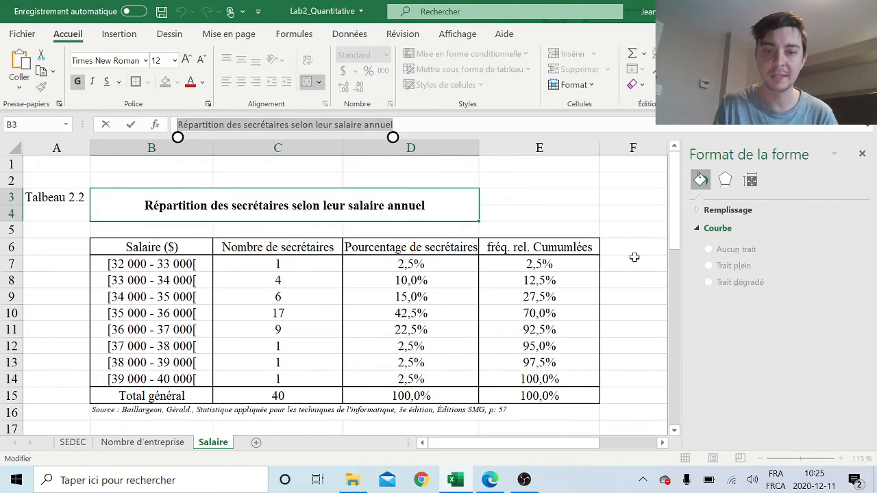
Replace the chart title with the copied text "Répartition des secrétaires selon leur salaire annuel" and reposition it slightly above the plot.
{"action": "scroll", "coordinate": [359, 225], "scroll_direction": "down", "scroll_amount": 5}
{"action": "left_click", "coordinate": [328, 207]}
{"action": "left_click", "coordinate": [342, 207]}
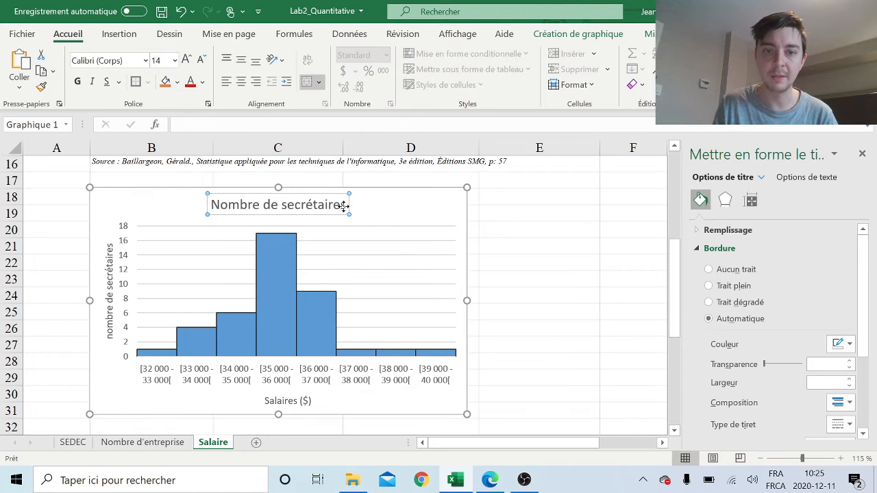
{"action": "left_click_drag", "start_coordinate": [348, 207], "coordinate": [209, 204]}
{"action": "key", "text": "ctrl+v"}
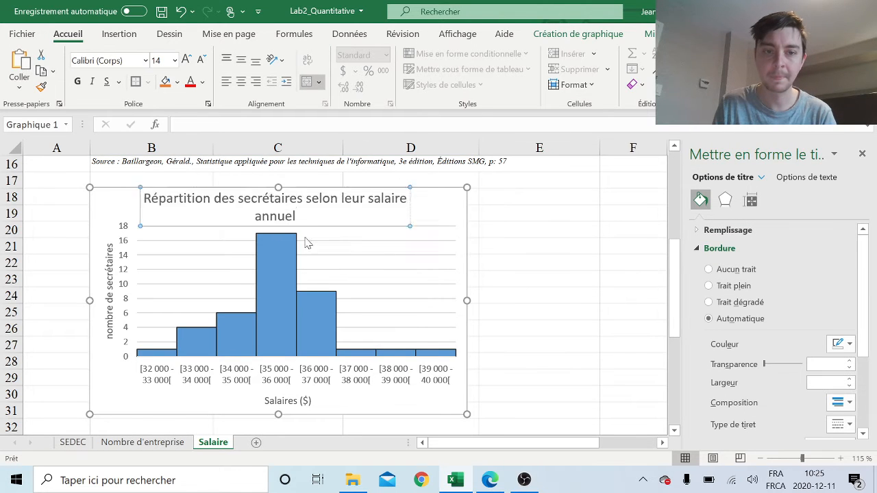
{"action": "left_click_drag", "start_coordinate": [402, 192], "coordinate": [329, 194]}
{"action": "left_click", "coordinate": [559, 260]}
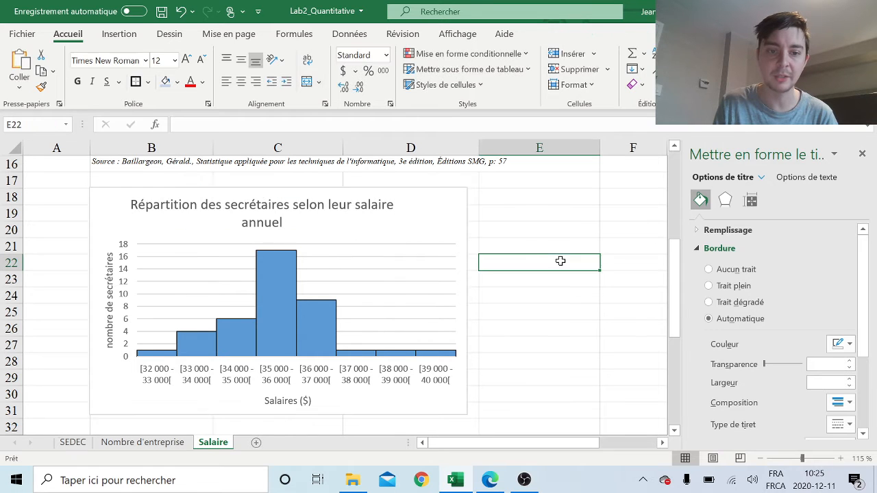
Copy the source line from B16 to B32, just below the histogram.
{"action": "scroll", "coordinate": [152, 250], "scroll_direction": "up", "scroll_amount": 2}
{"action": "left_click", "coordinate": [135, 260]}
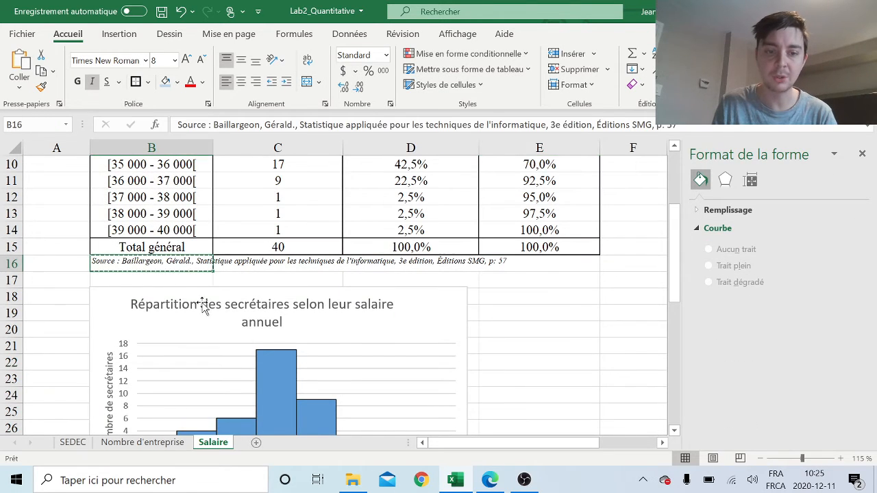
{"action": "key", "text": "ctrl+c"}
{"action": "scroll", "coordinate": [203, 322], "scroll_direction": "down", "scroll_amount": 3}
{"action": "left_click", "coordinate": [156, 378]}
{"action": "key", "text": "ctrl+v"}
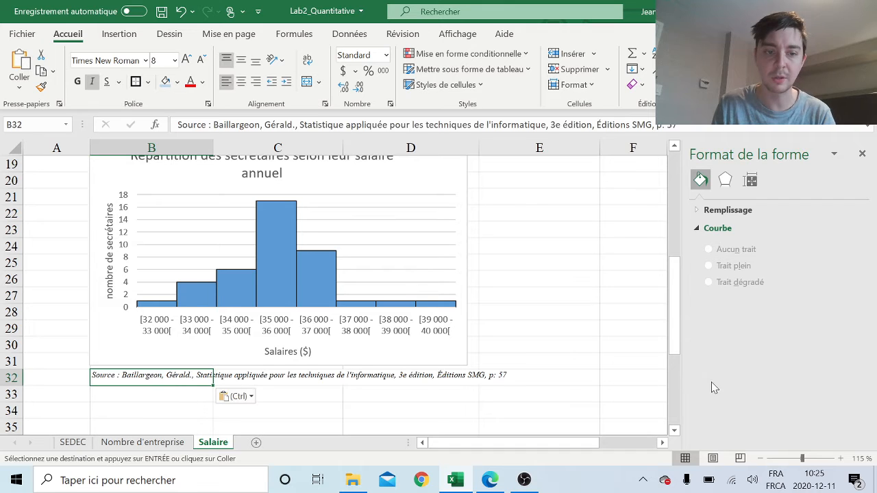
{"action": "left_click", "coordinate": [620, 346]}
{"action": "scroll", "coordinate": [579, 300], "scroll_direction": "up", "scroll_amount": 1}
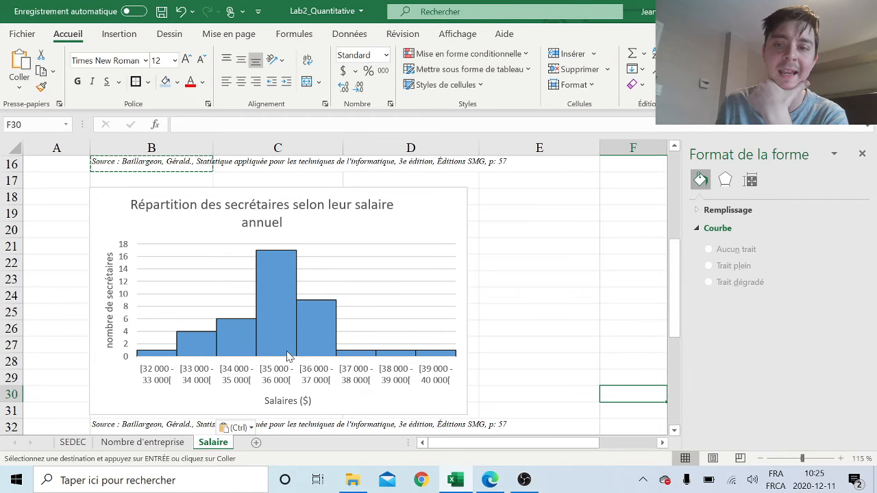
Insert an empty row above the [32 000 - 33 000[ class, directly below the distribution table's headers.
{"action": "scroll", "coordinate": [286, 356], "scroll_direction": "up", "scroll_amount": 1}
{"action": "scroll", "coordinate": [286, 356], "scroll_direction": "up", "scroll_amount": 4}
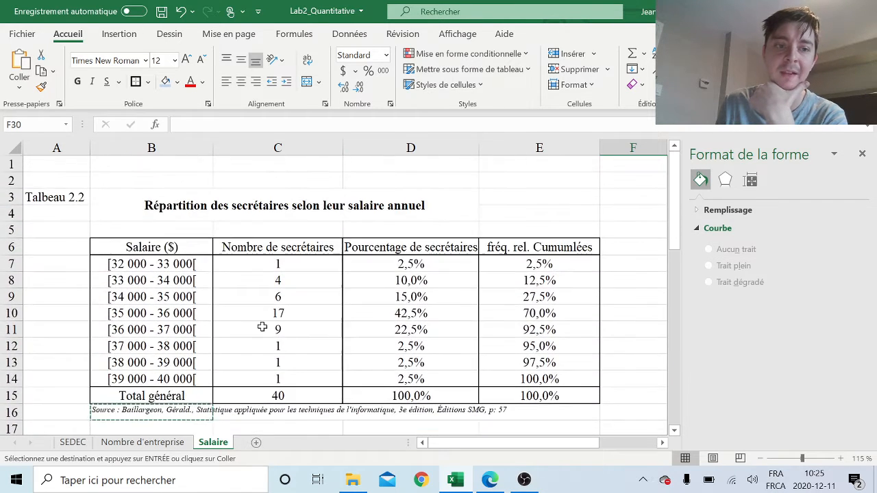
{"action": "left_click", "coordinate": [11, 265]}
{"action": "scroll", "coordinate": [326, 263], "scroll_direction": "down", "scroll_amount": 1}
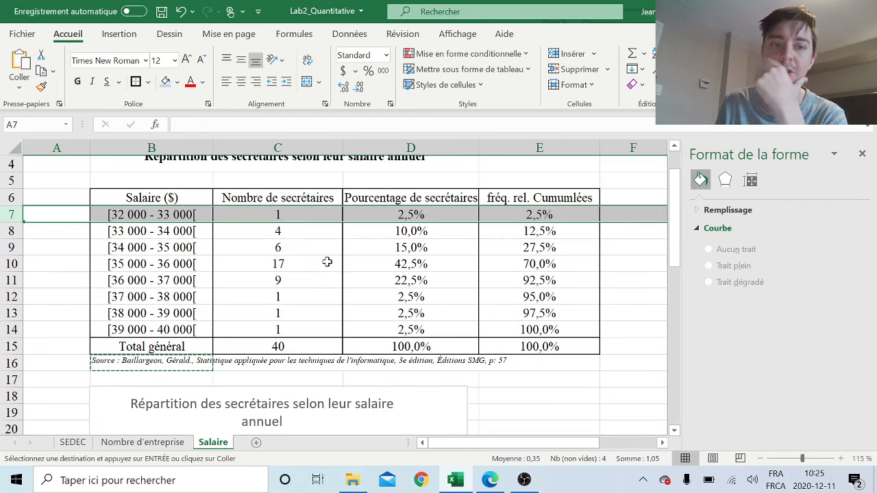
{"action": "scroll", "coordinate": [322, 260], "scroll_direction": "down", "scroll_amount": 1}
{"action": "scroll", "coordinate": [68, 225], "scroll_direction": "up", "scroll_amount": 1}
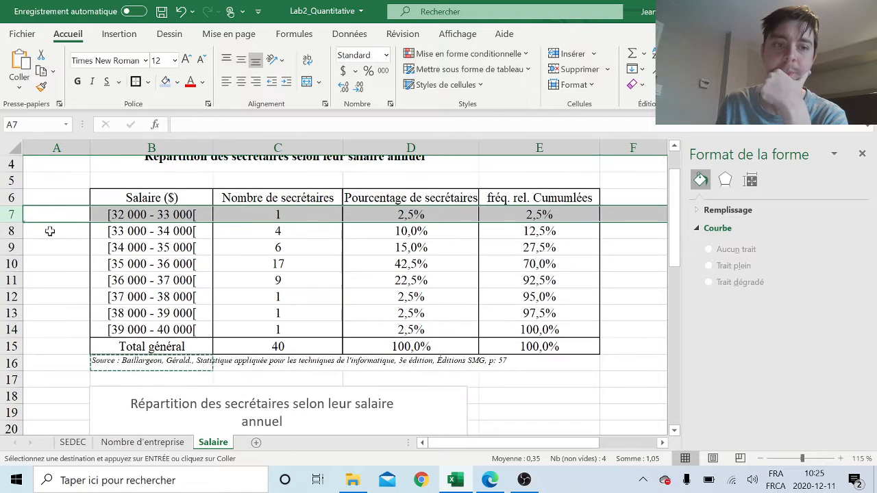
{"action": "right_click", "coordinate": [12, 215]}
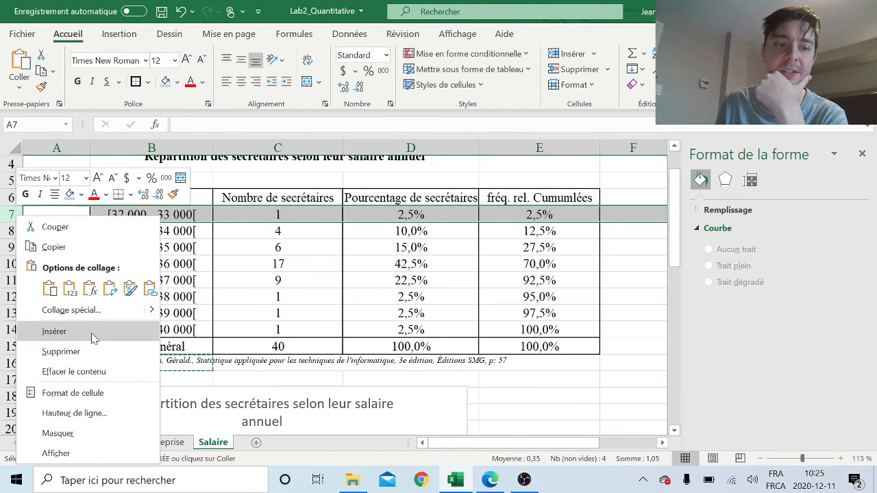
{"action": "left_click", "coordinate": [54, 331]}
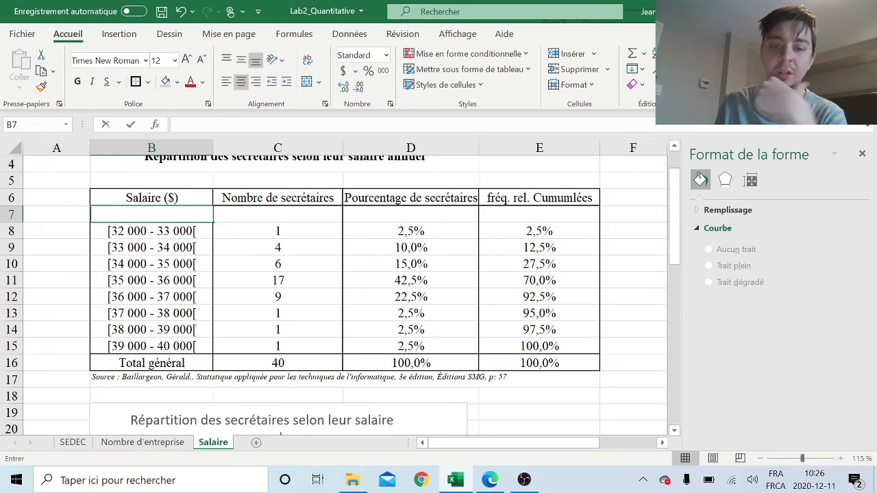
Fill the new row 7 of the table with 0 in each of the cells B7 to E7.
{"action": "type", "text": "0"}
{"action": "left_click", "coordinate": [266, 216]}
{"action": "type", "text": "0"}
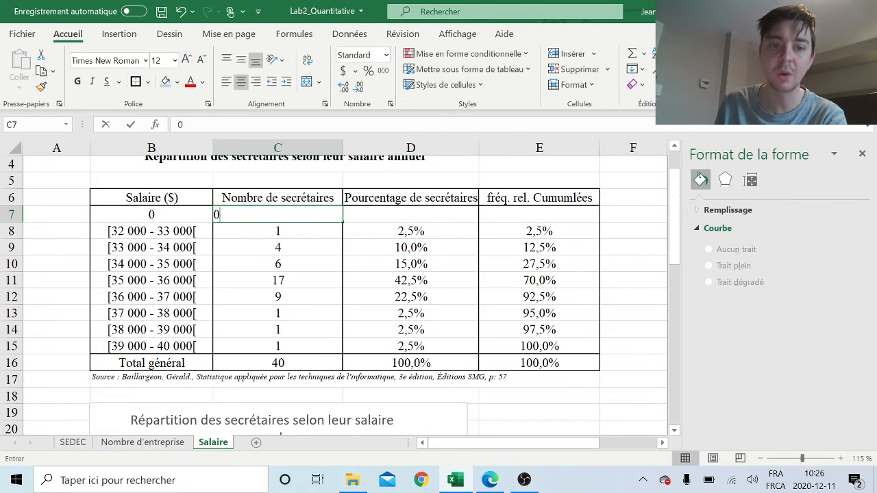
{"action": "left_click", "coordinate": [417, 219]}
{"action": "type", "text": "0"}
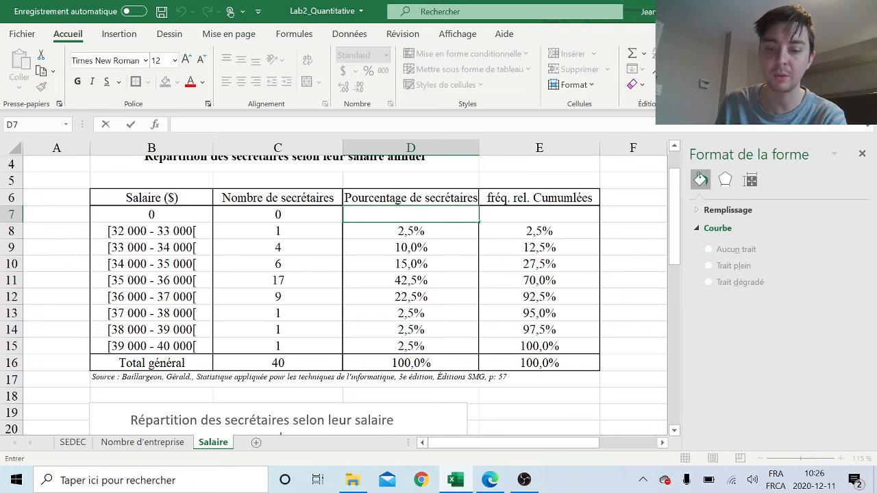
{"action": "left_click", "coordinate": [493, 214]}
{"action": "type", "text": "0"}
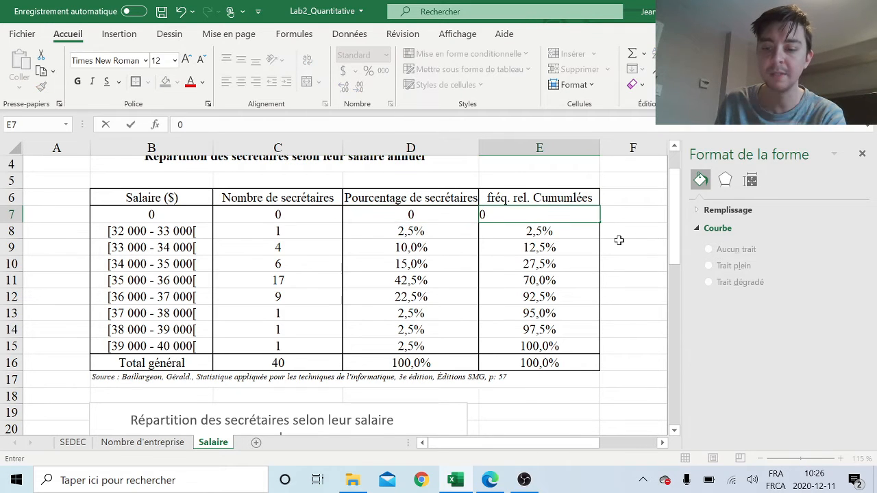
{"action": "key", "text": "Return"}
{"action": "left_click", "coordinate": [607, 245]}
Extend the histogram's category and value ranges to include row 7, giving B7:B15 and C7:C15.
{"action": "scroll", "coordinate": [599, 243], "scroll_direction": "down", "scroll_amount": 3}
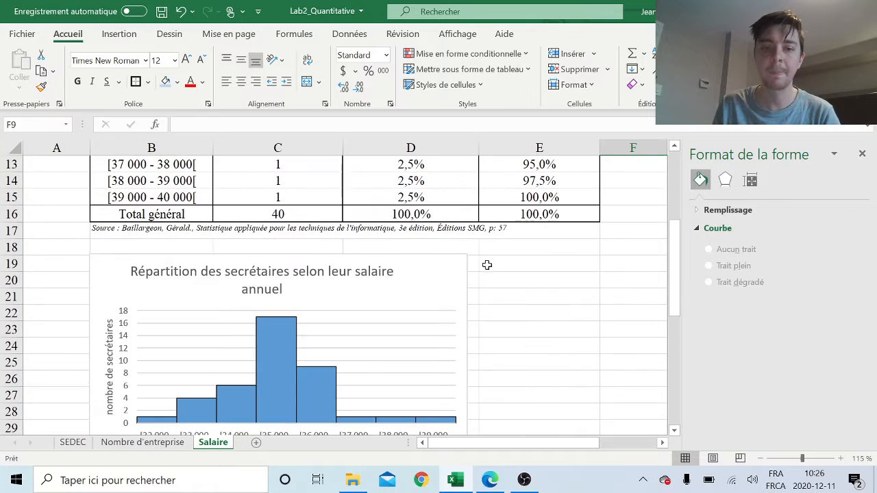
{"action": "scroll", "coordinate": [485, 263], "scroll_direction": "down", "scroll_amount": 2}
{"action": "left_click", "coordinate": [206, 318]}
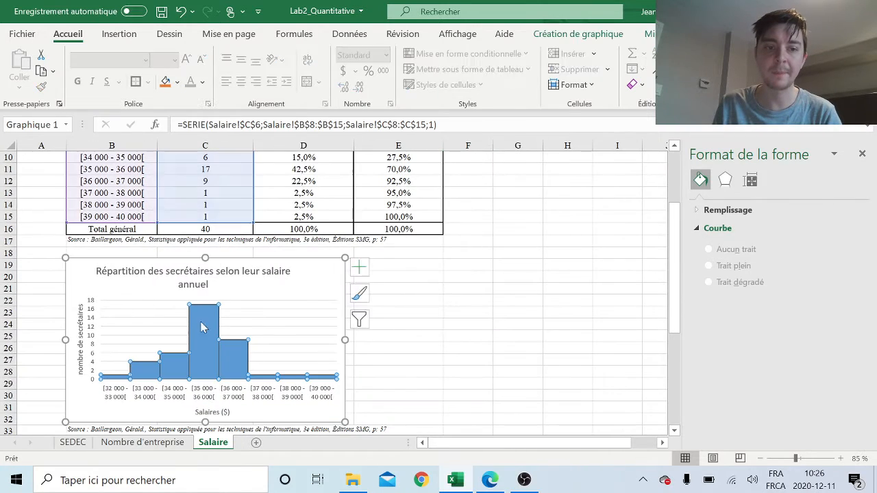
{"action": "scroll", "coordinate": [277, 330], "scroll_direction": "up", "scroll_amount": 2}
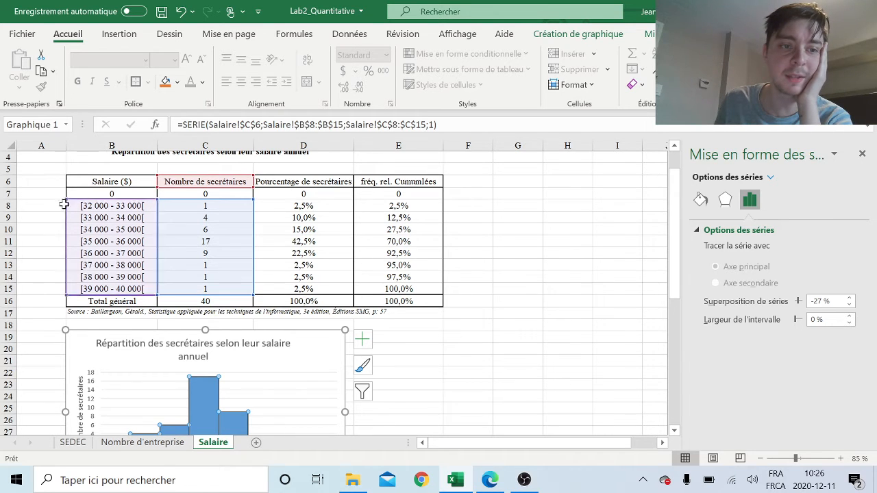
{"action": "left_click_drag", "start_coordinate": [66, 194], "coordinate": [66, 188]}
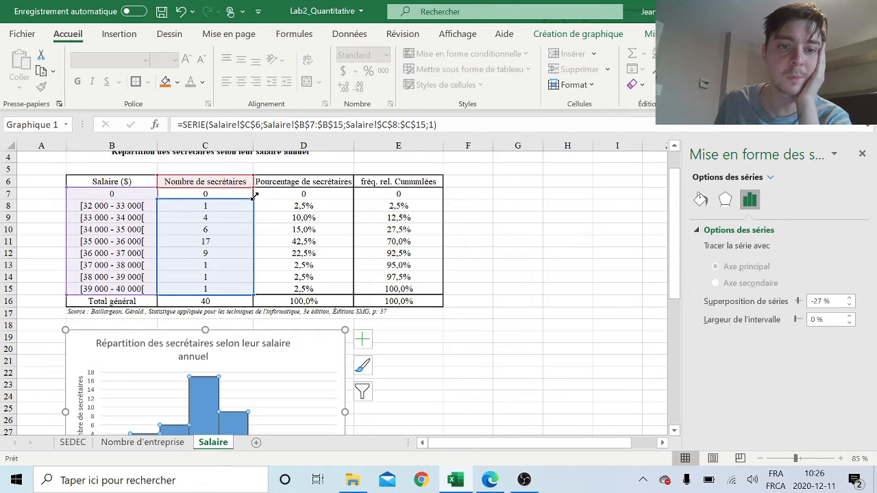
{"action": "left_click_drag", "start_coordinate": [253, 196], "coordinate": [253, 190]}
{"action": "scroll", "coordinate": [449, 233], "scroll_direction": "down", "scroll_amount": 3}
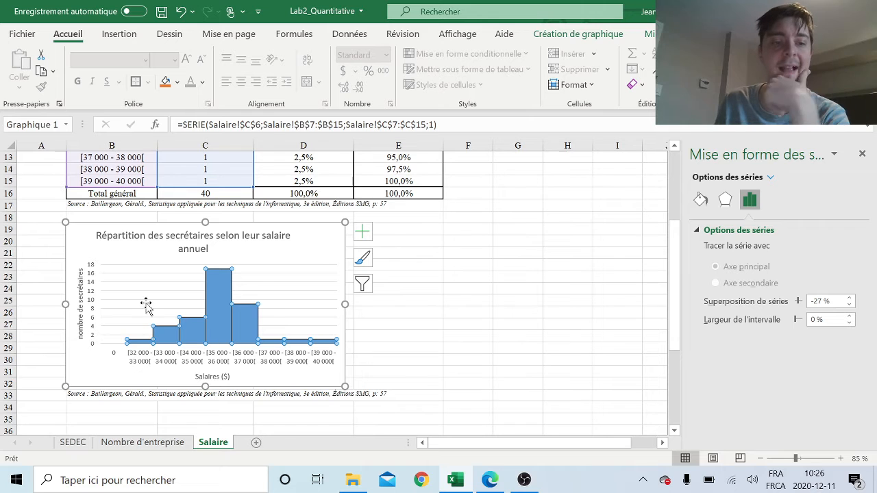
Clear the secretary count in C7 and check the effect on the histogram.
{"action": "scroll", "coordinate": [115, 355], "scroll_direction": "up", "scroll_amount": 3}
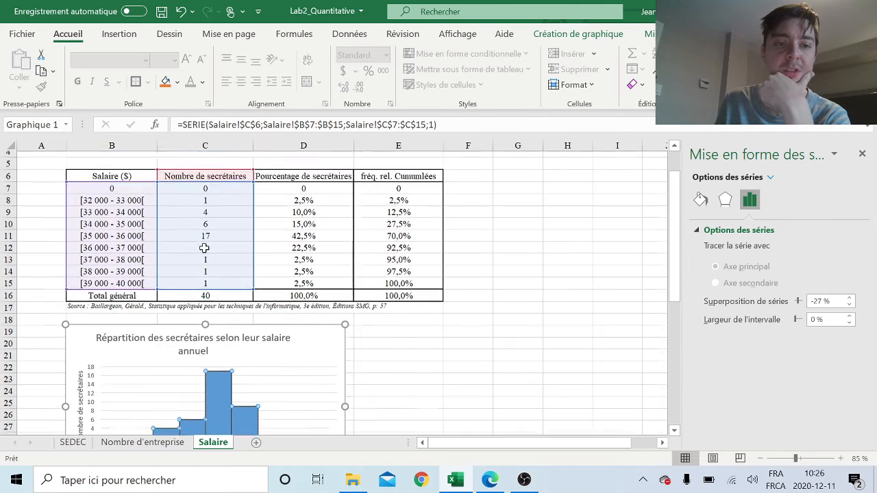
{"action": "left_click", "coordinate": [209, 195]}
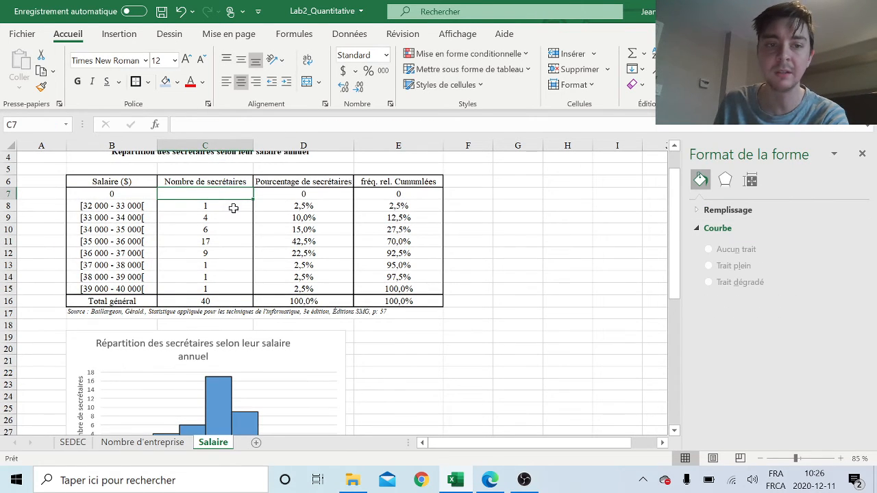
{"action": "scroll", "coordinate": [335, 252], "scroll_direction": "down", "scroll_amount": 4}
{"action": "scroll", "coordinate": [319, 278], "scroll_direction": "up", "scroll_amount": 3}
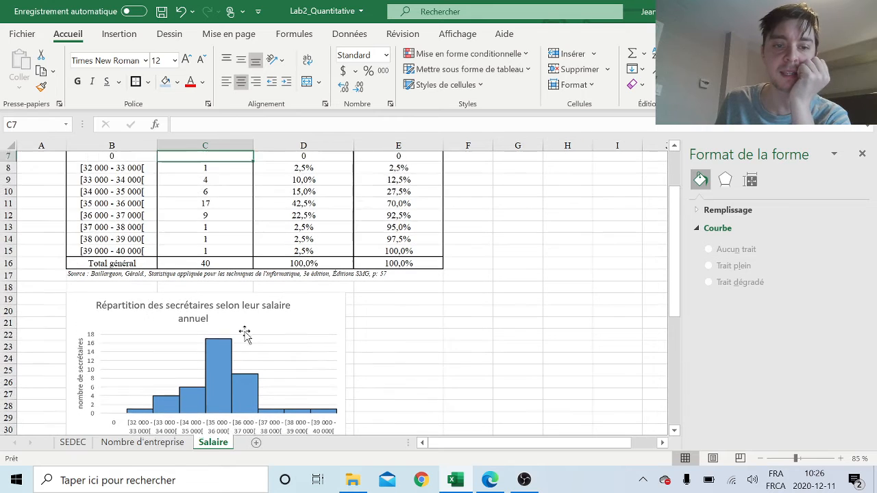
Examine the histogram's horizontal axis labels against the classes and row 7 of the distribution table.
{"action": "left_click", "coordinate": [244, 334]}
{"action": "scroll", "coordinate": [233, 315], "scroll_direction": "up", "scroll_amount": 2}
{"action": "scroll", "coordinate": [178, 328], "scroll_direction": "down", "scroll_amount": 3}
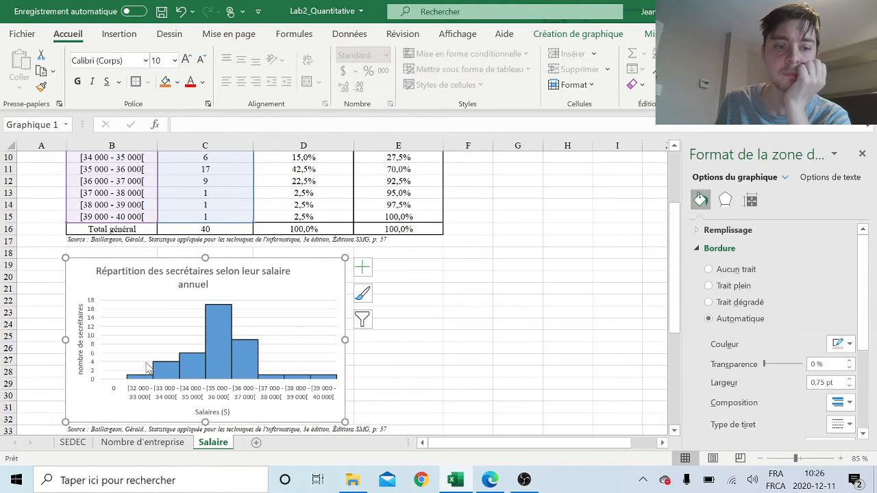
{"action": "left_click", "coordinate": [147, 367]}
{"action": "left_click", "coordinate": [126, 390]}
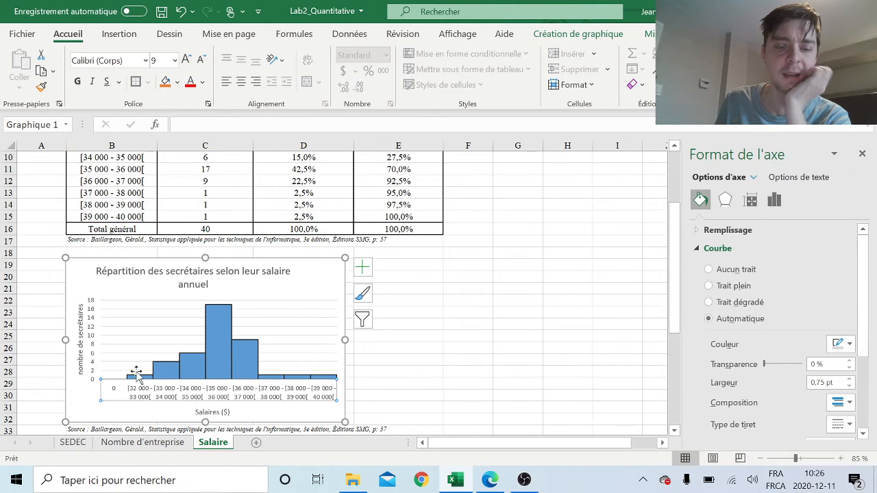
{"action": "scroll", "coordinate": [281, 329], "scroll_direction": "up", "scroll_amount": 2}
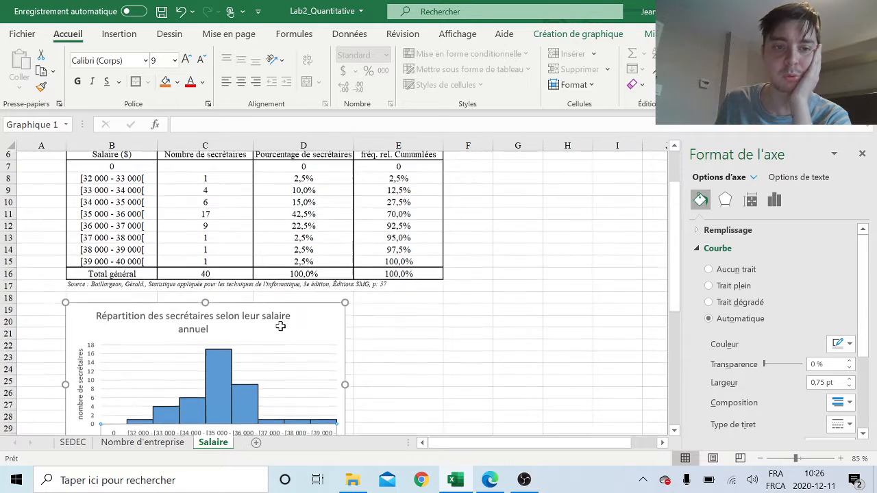
{"action": "scroll", "coordinate": [280, 326], "scroll_direction": "down", "scroll_amount": 3}
{"action": "scroll", "coordinate": [282, 329], "scroll_direction": "up", "scroll_amount": 2}
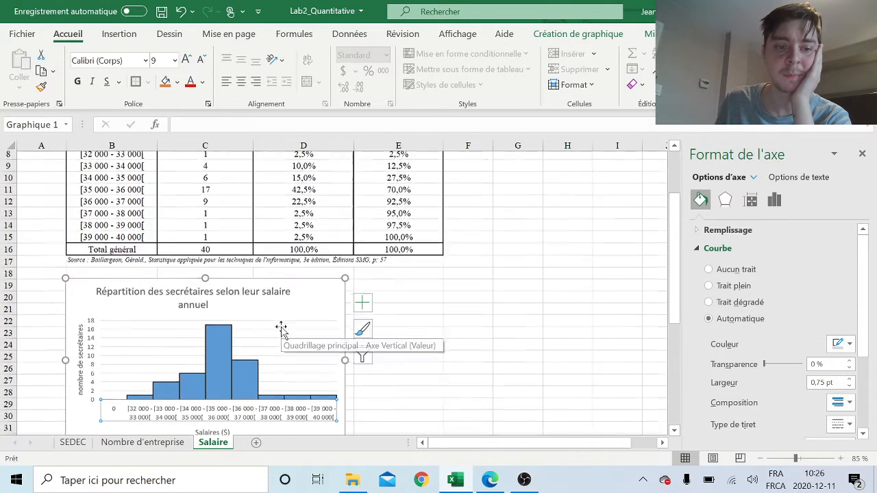
{"action": "scroll", "coordinate": [282, 328], "scroll_direction": "up", "scroll_amount": 3}
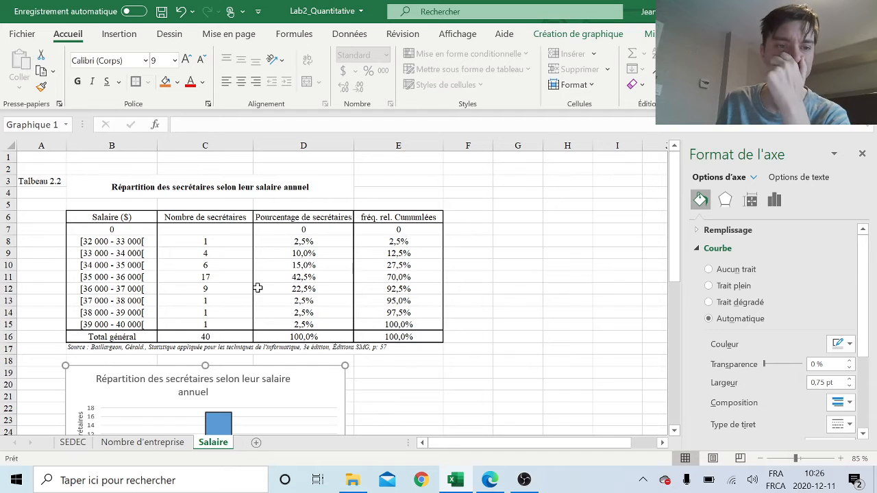
Clear the 0 in cell B7 to remove its label from the histogram's horizontal axis.
{"action": "left_click", "coordinate": [130, 230]}
{"action": "double_click", "coordinate": [130, 230]}
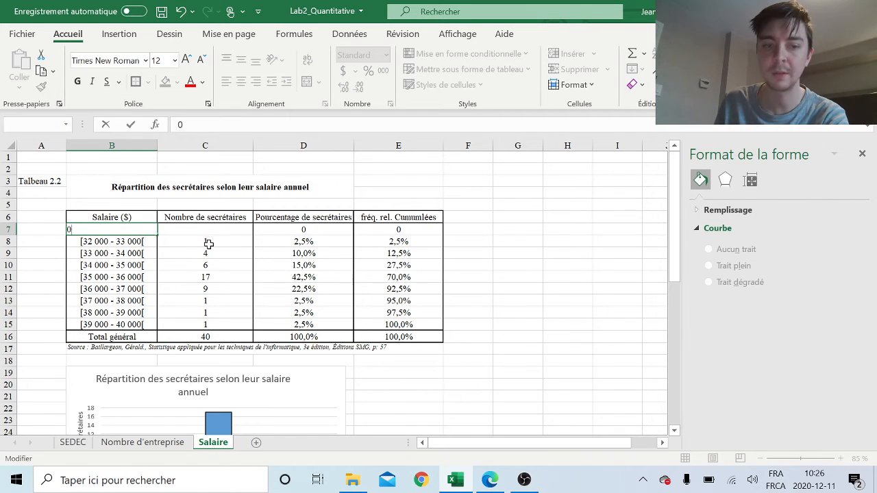
{"action": "key", "text": "BackSpace"}
{"action": "key", "text": "Return"}
{"action": "scroll", "coordinate": [231, 260], "scroll_direction": "down", "scroll_amount": 4}
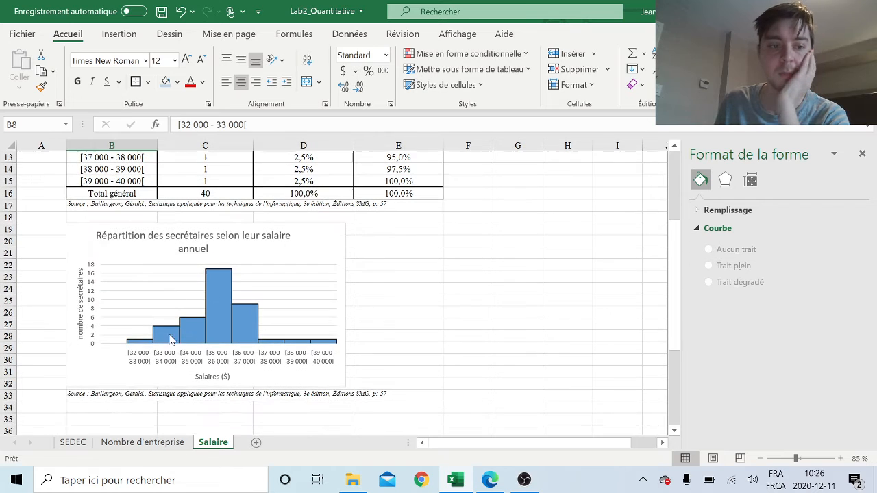
Reduce the height of row 7, directly below the table's headers, to a thin strip.
{"action": "scroll", "coordinate": [205, 353], "scroll_direction": "up", "scroll_amount": 1}
{"action": "left_click", "coordinate": [228, 351]}
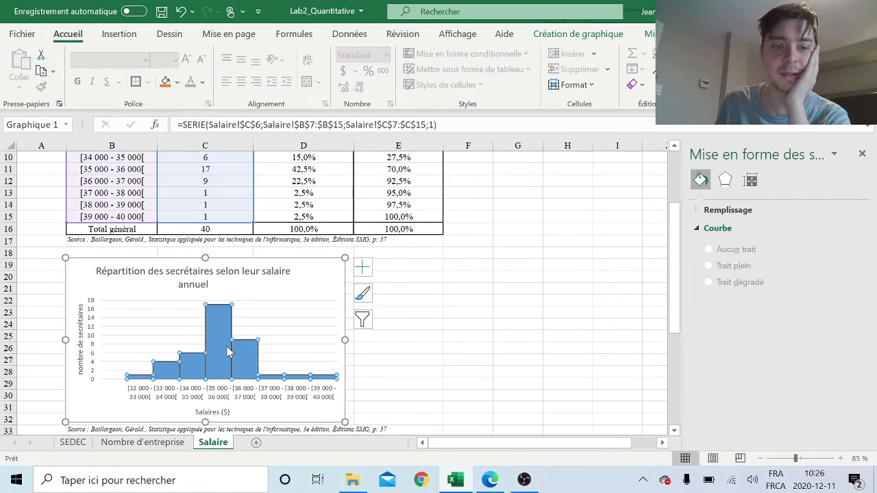
{"action": "scroll", "coordinate": [137, 392], "scroll_direction": "up", "scroll_amount": 1}
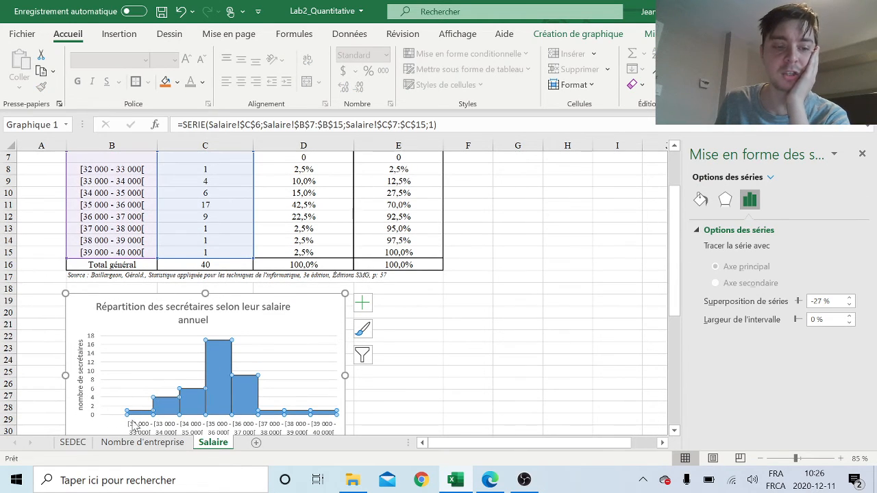
{"action": "scroll", "coordinate": [176, 405], "scroll_direction": "up", "scroll_amount": 2}
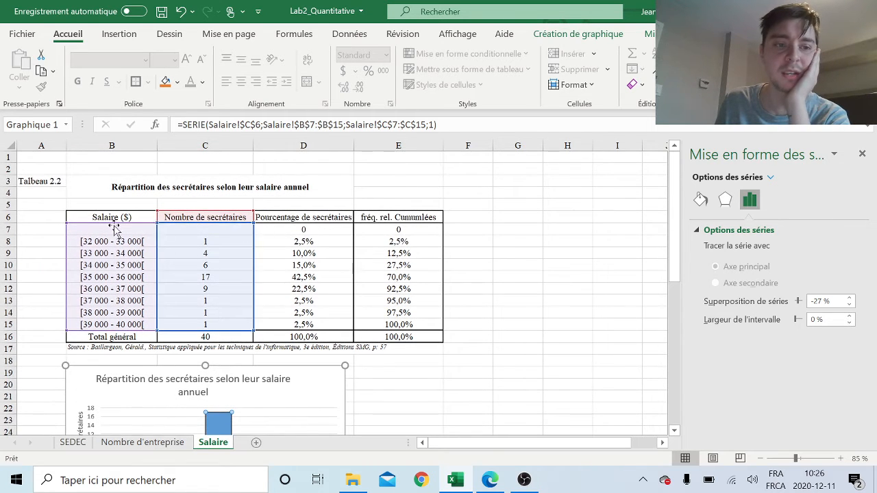
{"action": "mouse_move", "coordinate": [9, 233]}
{"action": "left_mouse_down"}
{"action": "mouse_move", "coordinate": [5, 225]}
{"action": "mouse_move", "coordinate": [11, 228]}
{"action": "left_mouse_up"}
{"action": "scroll", "coordinate": [478, 282], "scroll_direction": "down", "scroll_amount": 4}
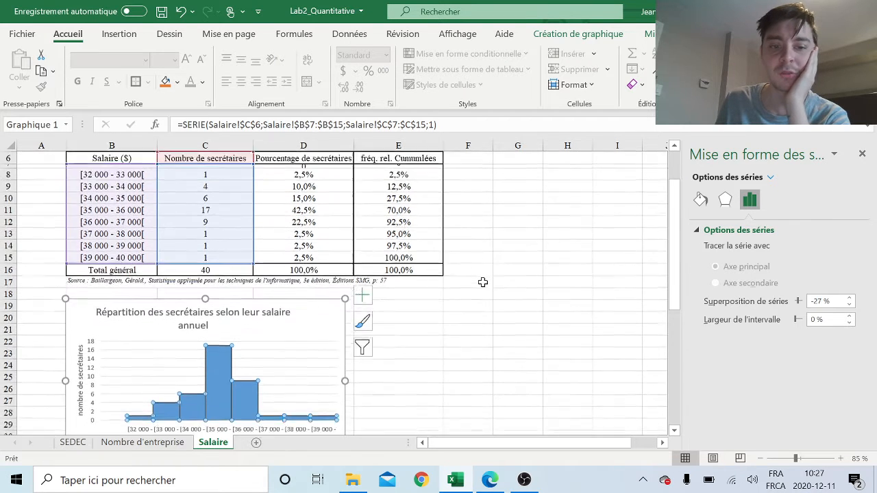
{"action": "left_click", "coordinate": [446, 289]}
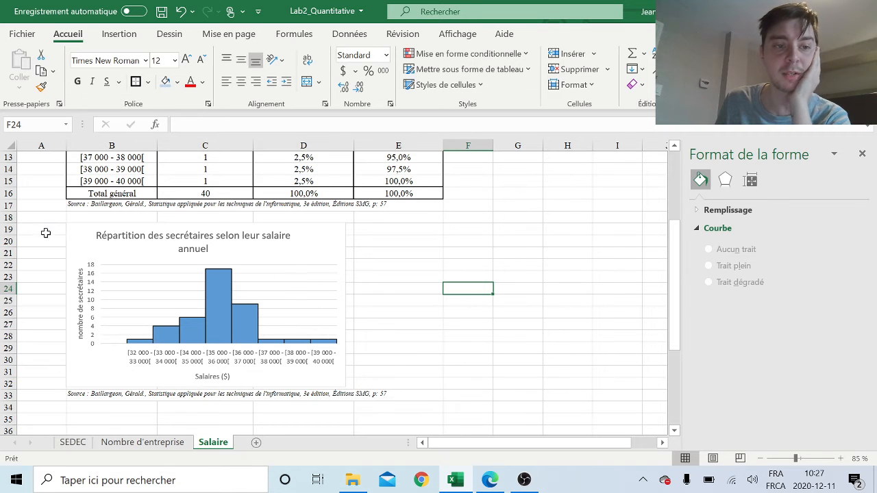
Label the histogram "Figure 2.2" in cell A19.
{"action": "left_click", "coordinate": [39, 232]}
{"action": "type", "text": "Figure"}
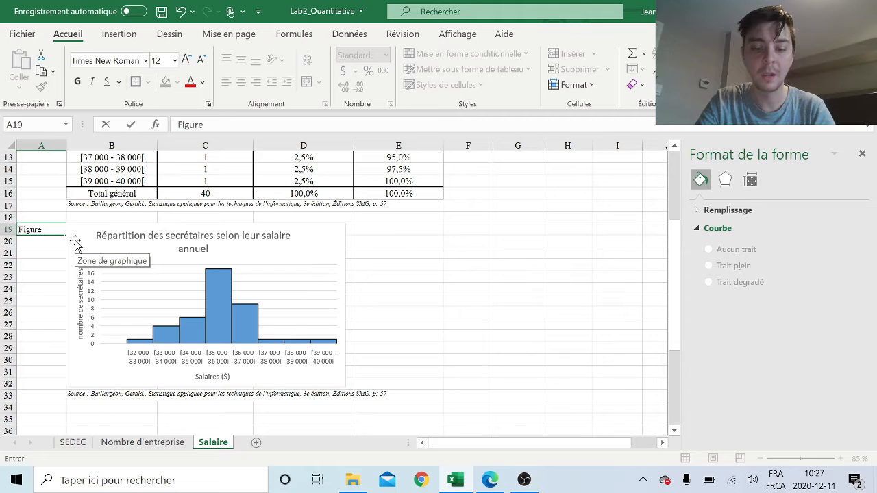
{"action": "type", "text": " 2.2"}
{"action": "key", "text": "Return"}
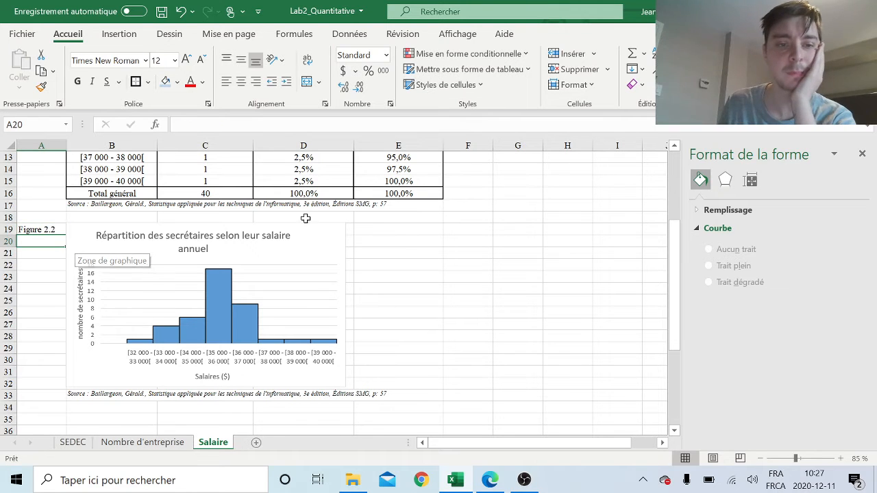
Delete the histogram's horizontal category axis with its salary class labels, keeping the Salaires ($) title.
{"action": "left_click", "coordinate": [256, 357]}
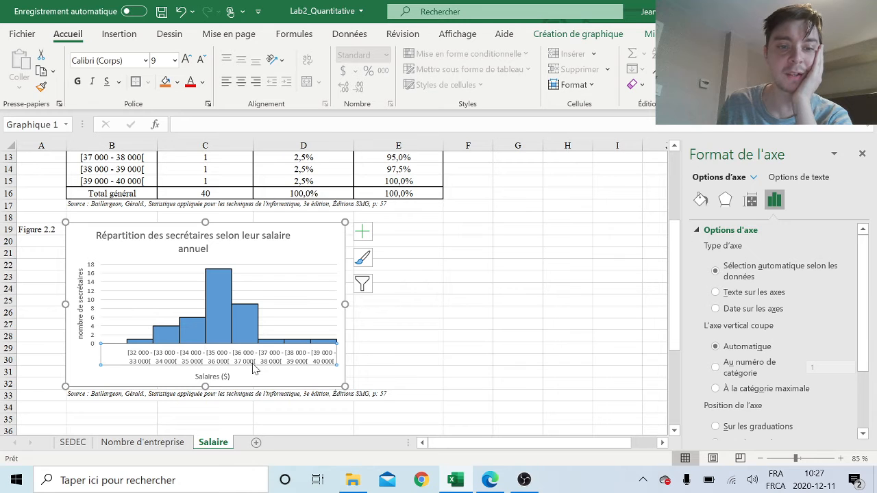
{"action": "double_click", "coordinate": [182, 360]}
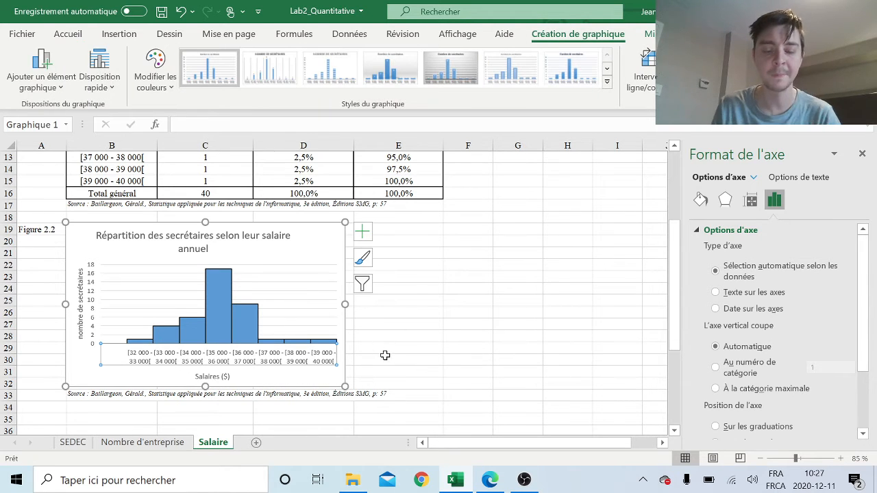
{"action": "scroll", "coordinate": [385, 354], "scroll_direction": "up", "scroll_amount": 3}
{"action": "scroll", "coordinate": [385, 356], "scroll_direction": "up", "scroll_amount": 1}
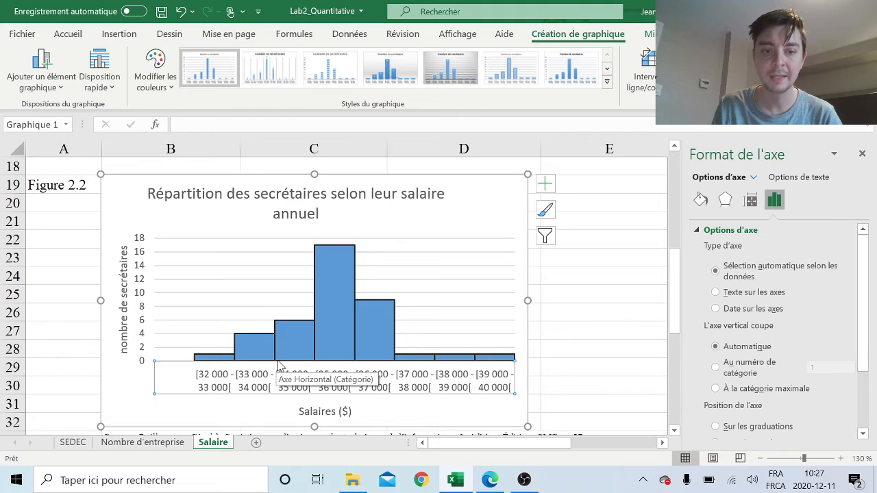
{"action": "left_click", "coordinate": [345, 410]}
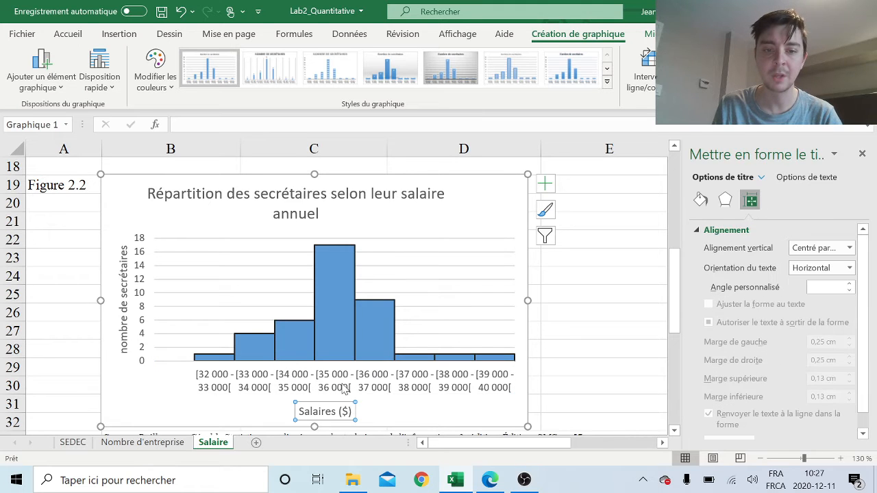
{"action": "left_click", "coordinate": [344, 387]}
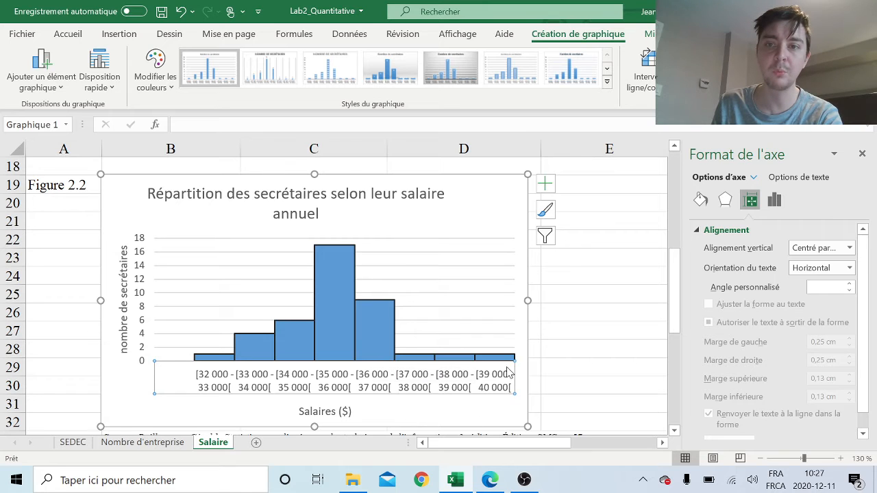
{"action": "key", "text": "Delete"}
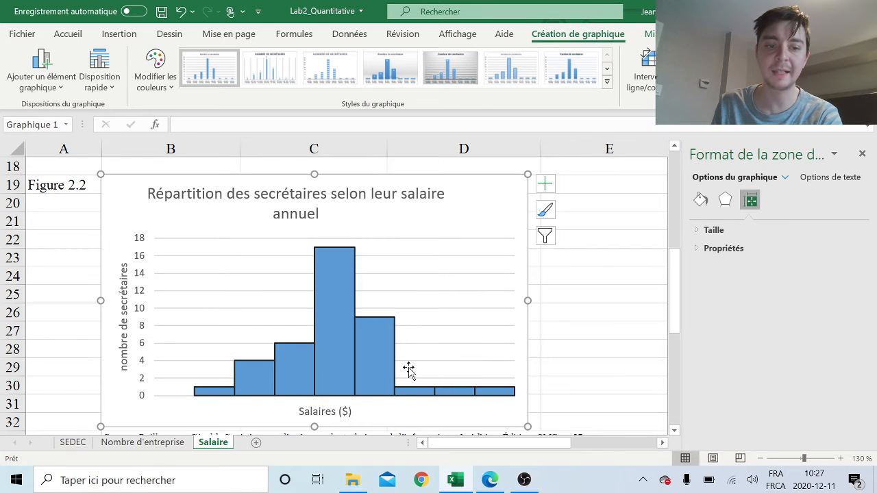
Shrink the histogram's plot area from its lower edge to leave space above the Salaires ($) title.
{"action": "scroll", "coordinate": [346, 337], "scroll_direction": "down", "scroll_amount": 2}
{"action": "scroll", "coordinate": [352, 305], "scroll_direction": "up", "scroll_amount": 1}
{"action": "left_click", "coordinate": [336, 340]}
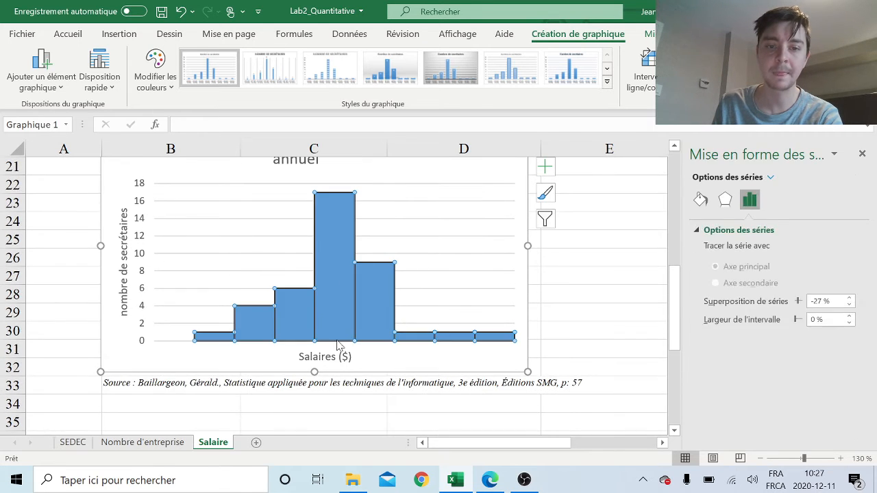
{"action": "left_click", "coordinate": [200, 335]}
{"action": "left_click", "coordinate": [186, 340]}
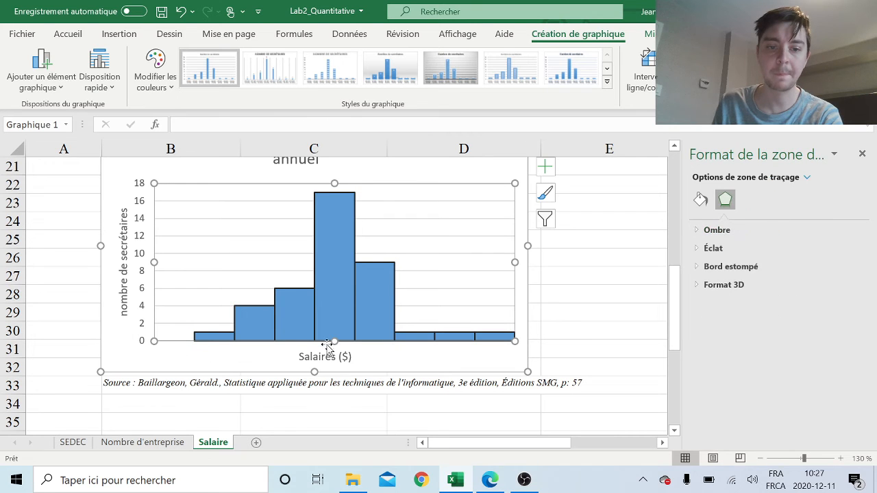
{"action": "left_click_drag", "start_coordinate": [335, 341], "coordinate": [334, 324]}
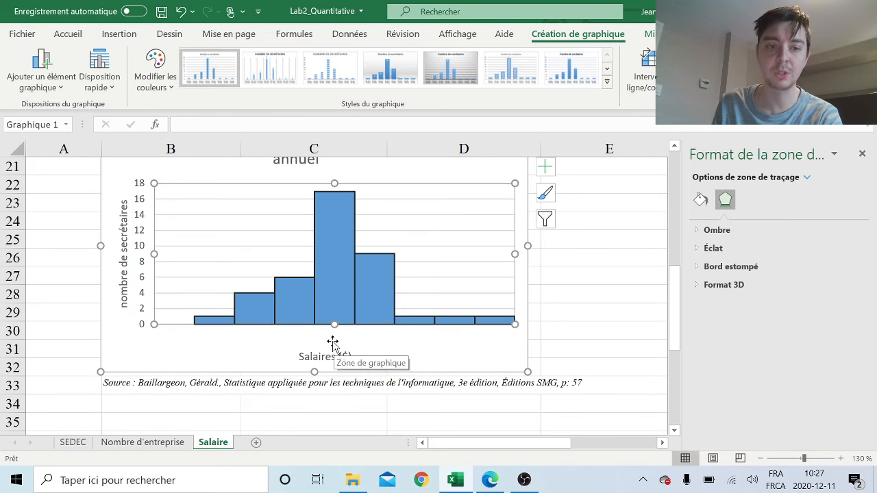
{"action": "left_click", "coordinate": [332, 342]}
Draw a text box across the plot's full width, between the bars and the Salaires ($) title.
{"action": "left_click", "coordinate": [119, 33]}
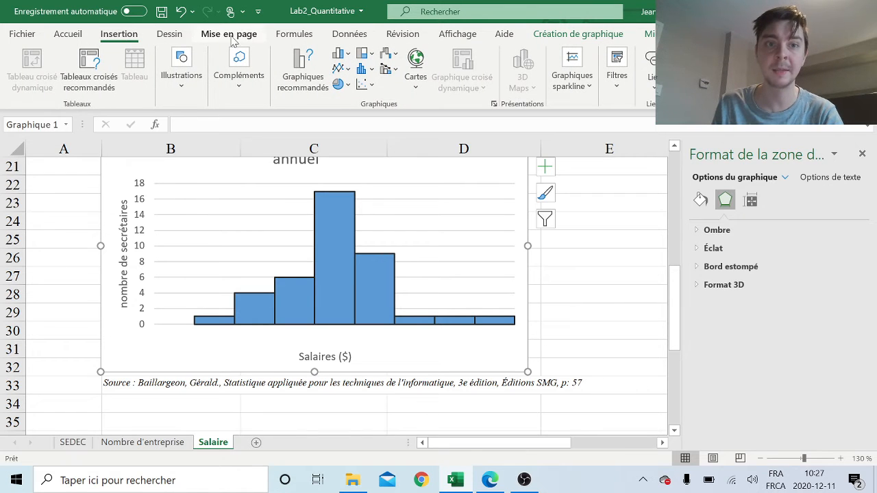
{"action": "left_click", "coordinate": [715, 74]}
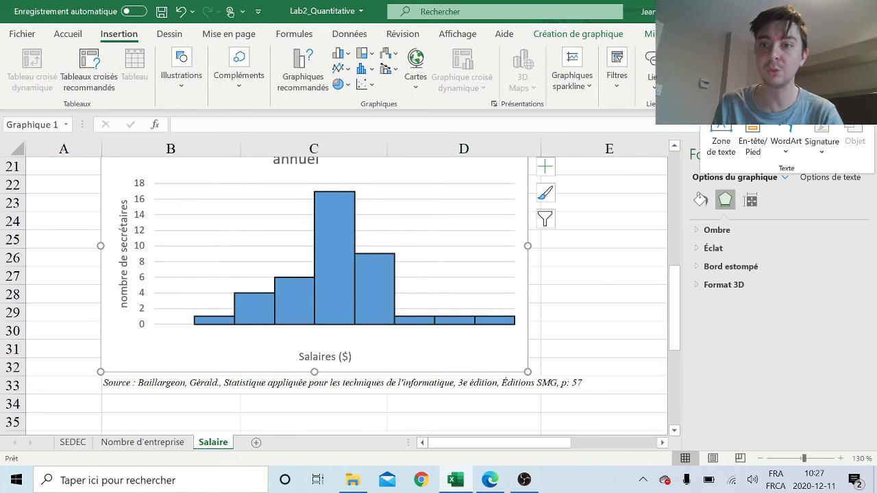
{"action": "left_click", "coordinate": [721, 143]}
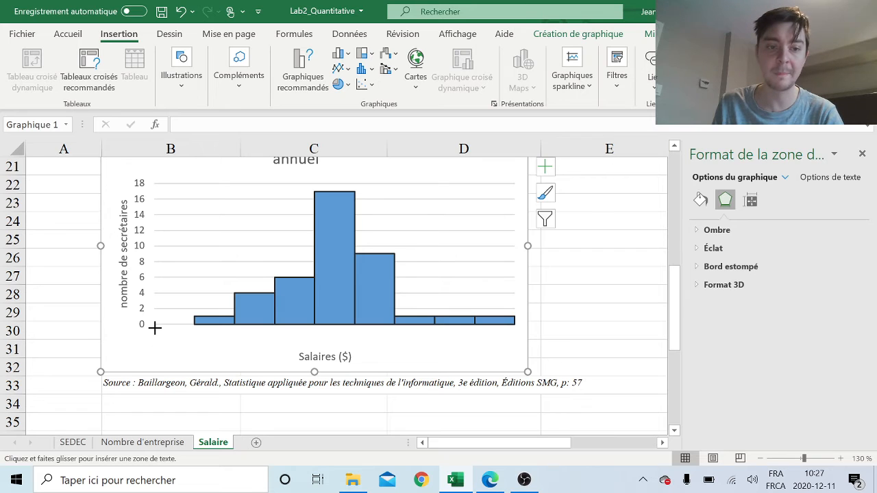
{"action": "left_click_drag", "start_coordinate": [156, 327], "coordinate": [525, 347]}
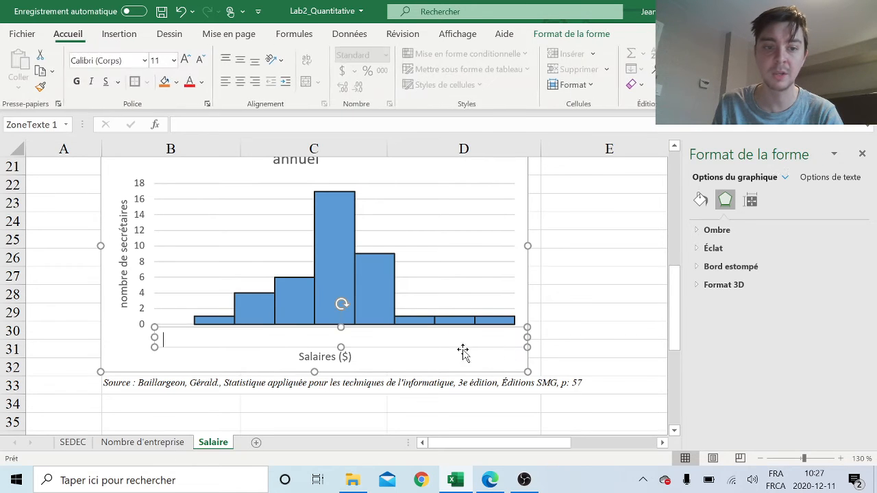
Reduce the text box's font size to 5 and try a 0 as the first axis label.
{"action": "left_click", "coordinate": [201, 60]}
{"action": "left_click", "coordinate": [201, 60]}
{"action": "left_click", "coordinate": [200, 60]}
{"action": "left_click", "coordinate": [201, 61]}
{"action": "left_click", "coordinate": [201, 60]}
{"action": "left_click", "coordinate": [201, 60]}
{"action": "left_click", "coordinate": [201, 61]}
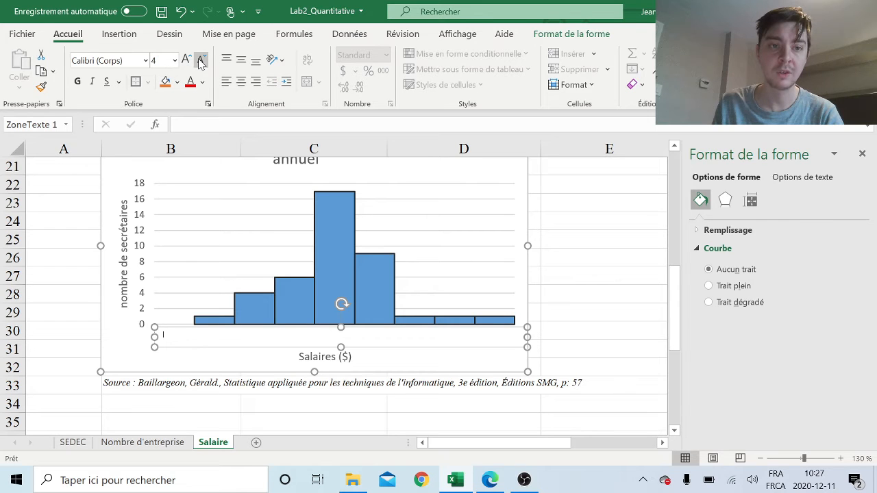
{"action": "left_click", "coordinate": [186, 59]}
{"action": "left_click", "coordinate": [186, 59]}
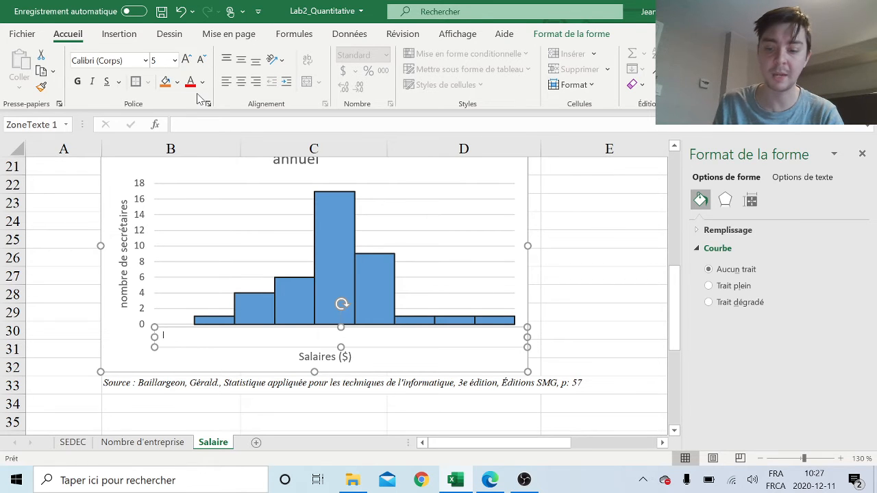
{"action": "type", "text": "0"}
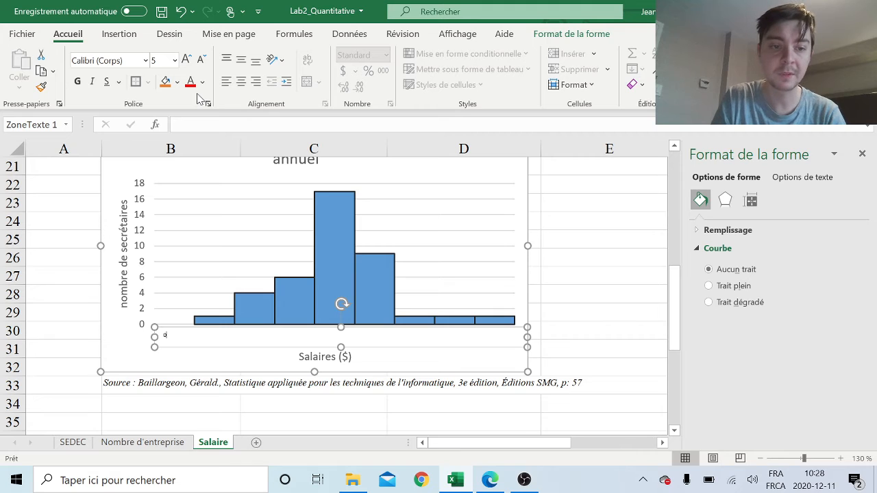
{"action": "key", "text": "BackSpace"}
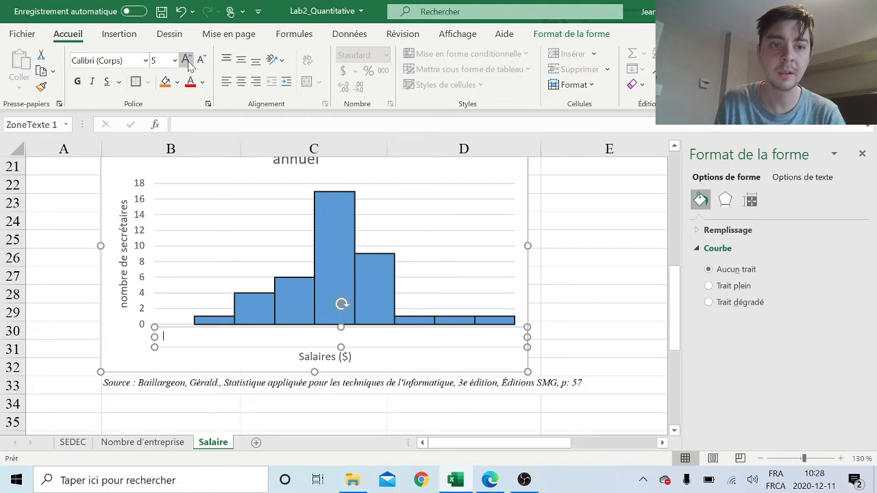
{"action": "left_click", "coordinate": [175, 339]}
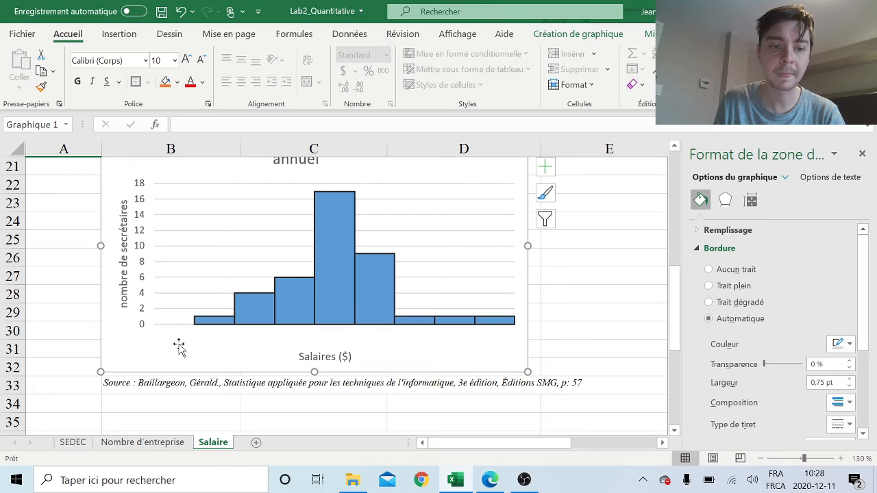
Draw a text box across the plot's full width, between the bars and the Salaires ($) title, with font size 7.
{"action": "left_click", "coordinate": [122, 37]}
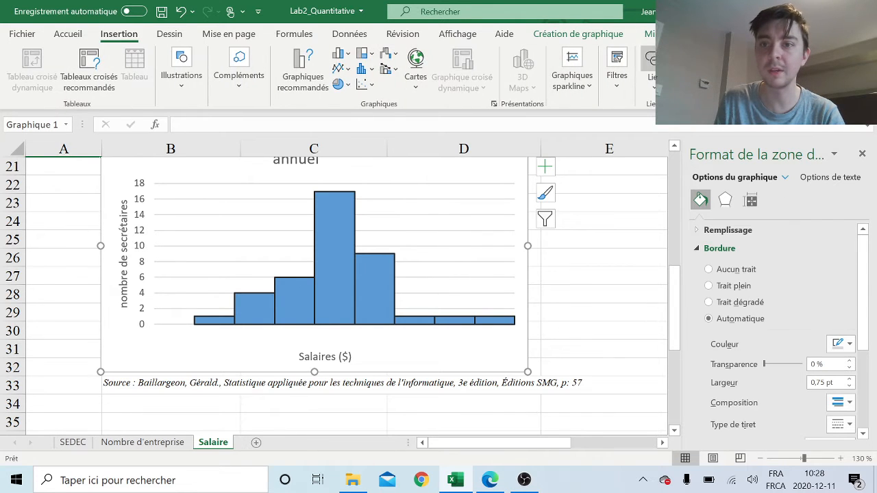
{"action": "left_click", "coordinate": [715, 74]}
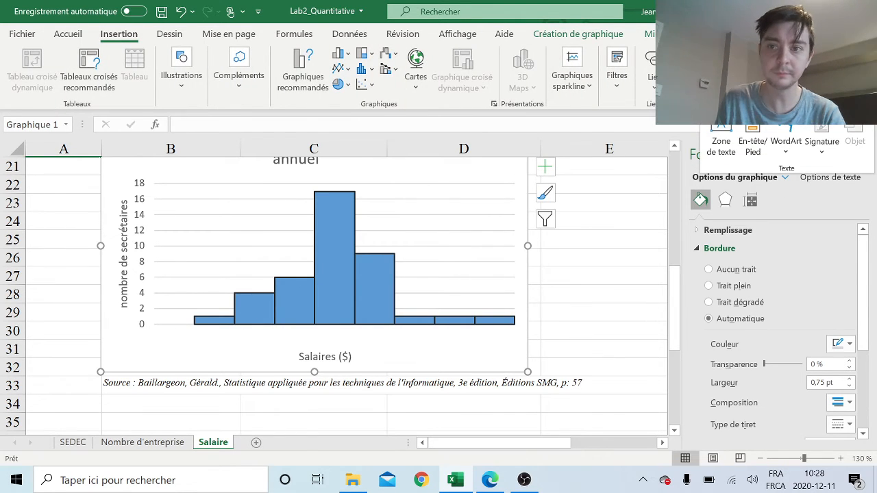
{"action": "left_click", "coordinate": [721, 144]}
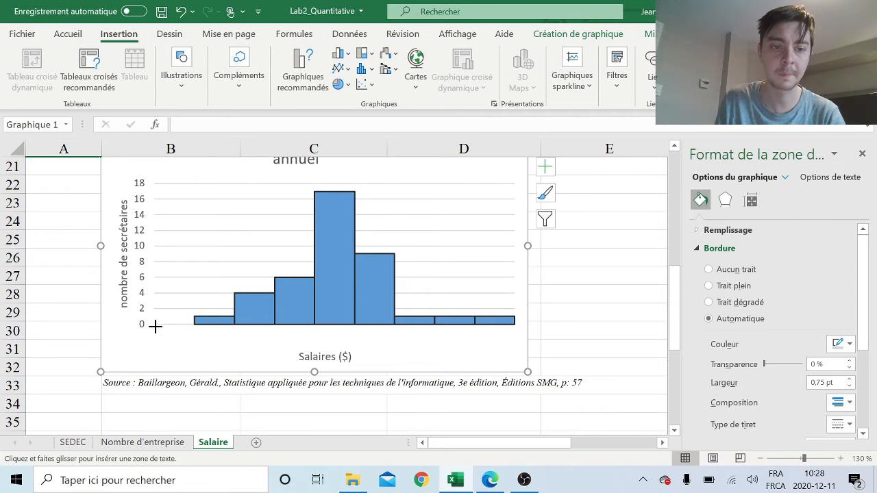
{"action": "left_click_drag", "start_coordinate": [155, 327], "coordinate": [520, 345]}
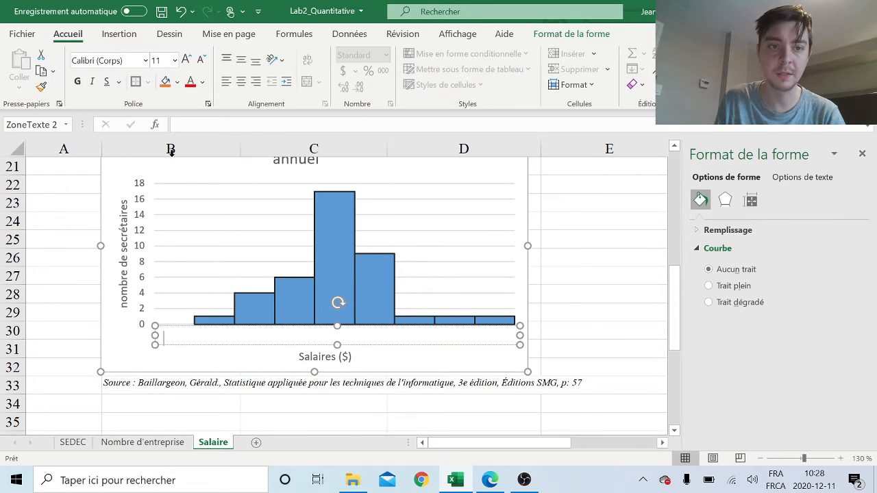
{"action": "left_click", "coordinate": [202, 60]}
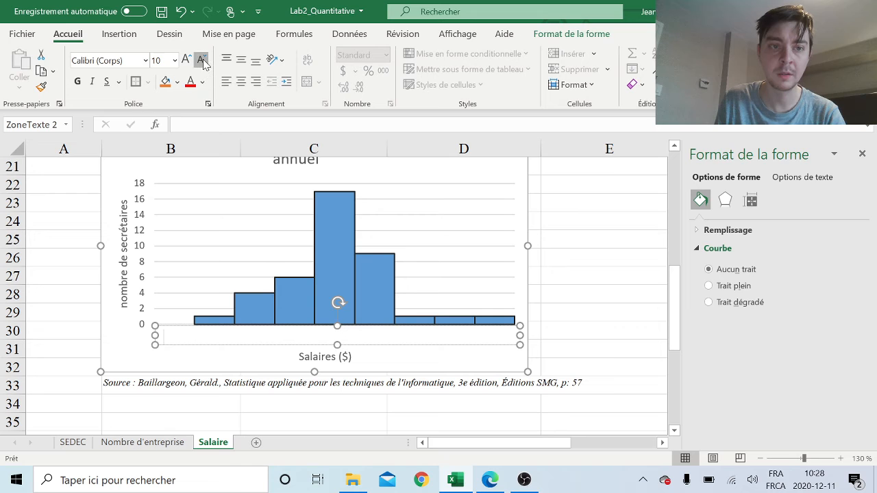
{"action": "left_click", "coordinate": [201, 61]}
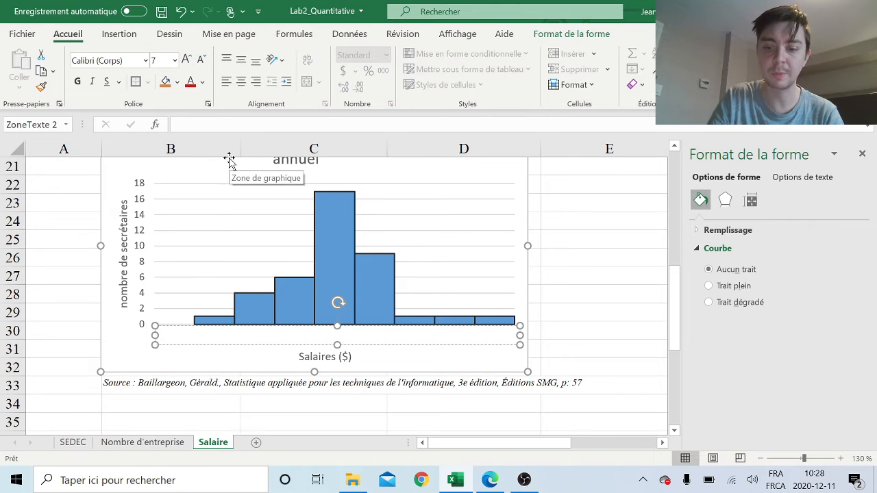
Enter the axis labels 0 and 32 through 40 in the text box, spaced to match the bar edges, and widen the box slightly to fit 40.
{"action": "type", "text": "0"}
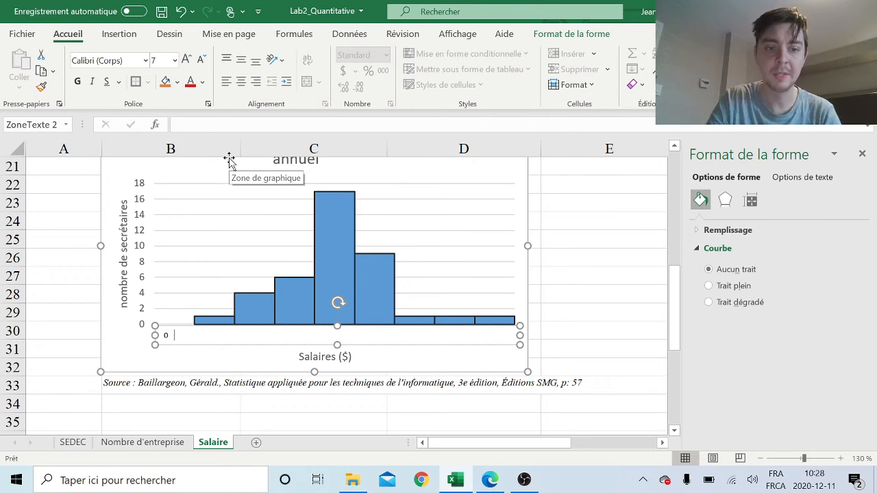
{"action": "type", "text": "32"}
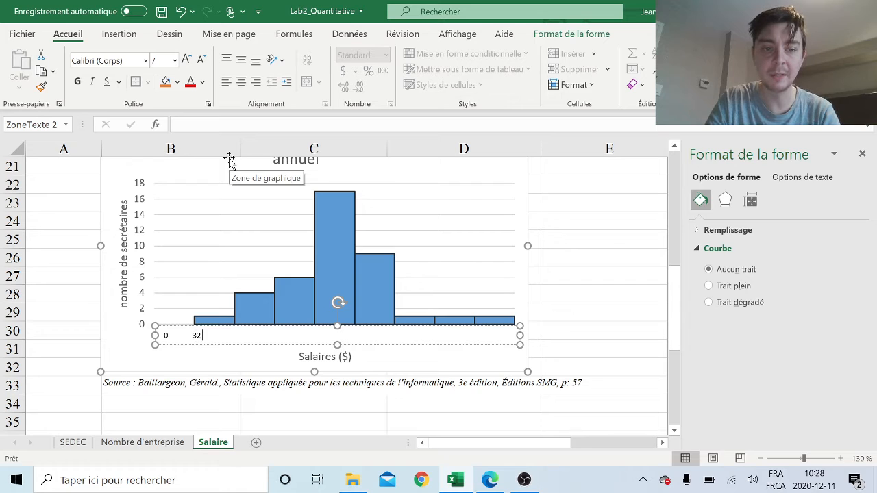
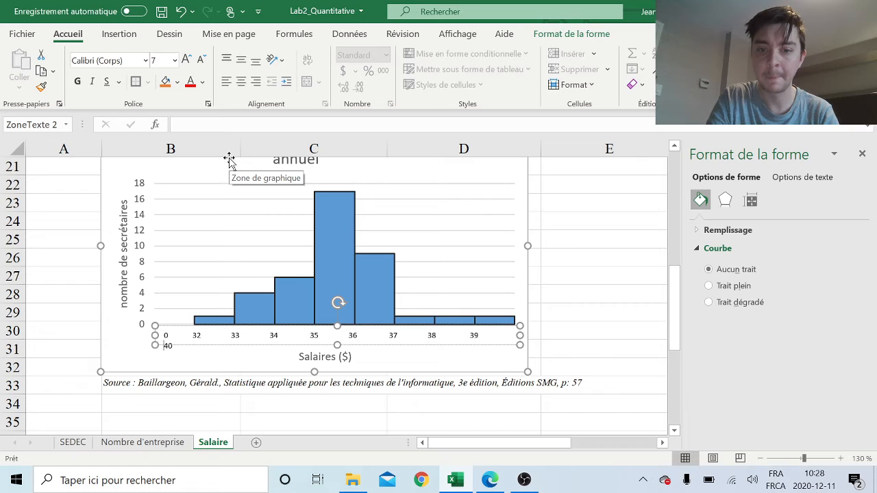
{"action": "key", "text": "BackSpace"}
{"action": "key", "text": "BackSpace"}
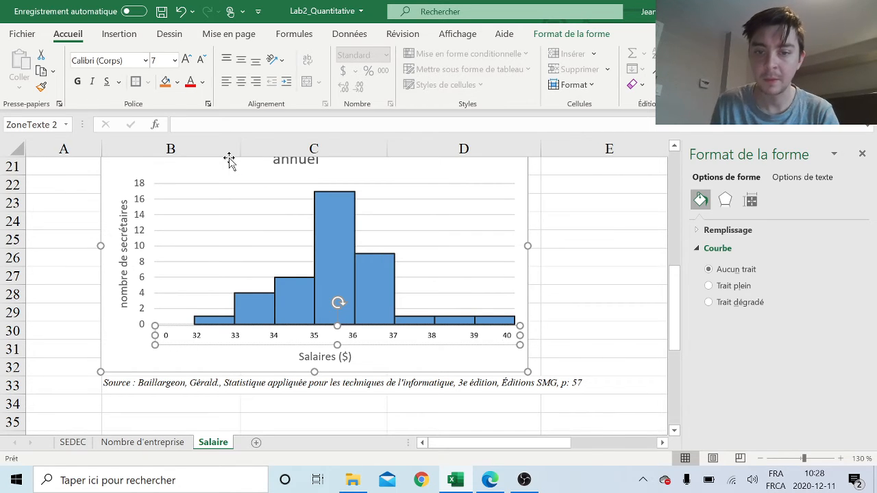
{"action": "left_click_drag", "start_coordinate": [520, 335], "coordinate": [529, 335]}
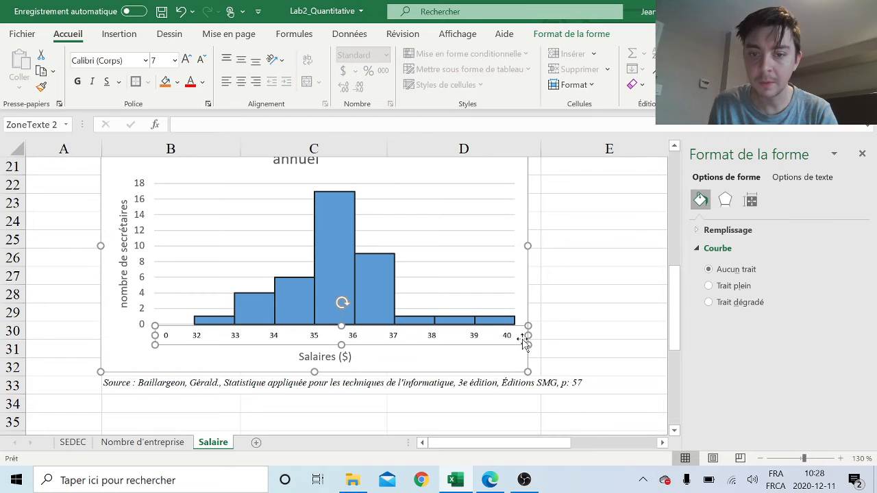
{"action": "left_click", "coordinate": [502, 335]}
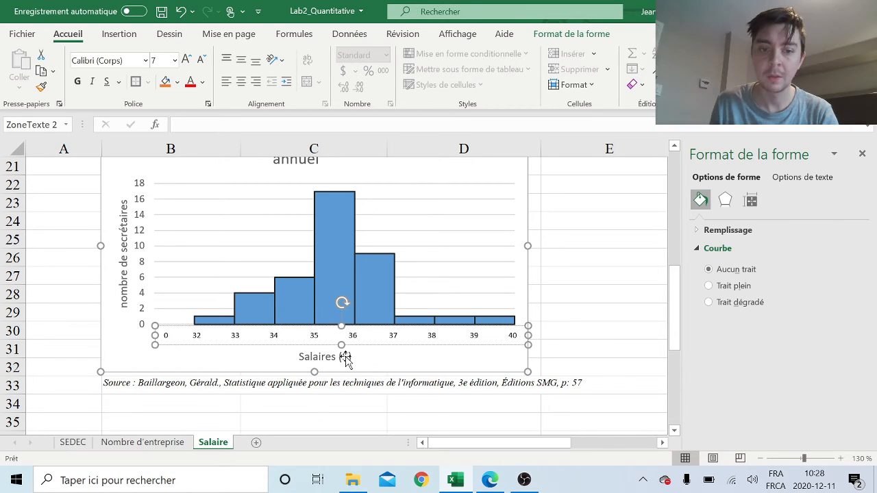
Change the histogram's horizontal axis title to "Salaires ( milier $)".
{"action": "left_click", "coordinate": [361, 401]}
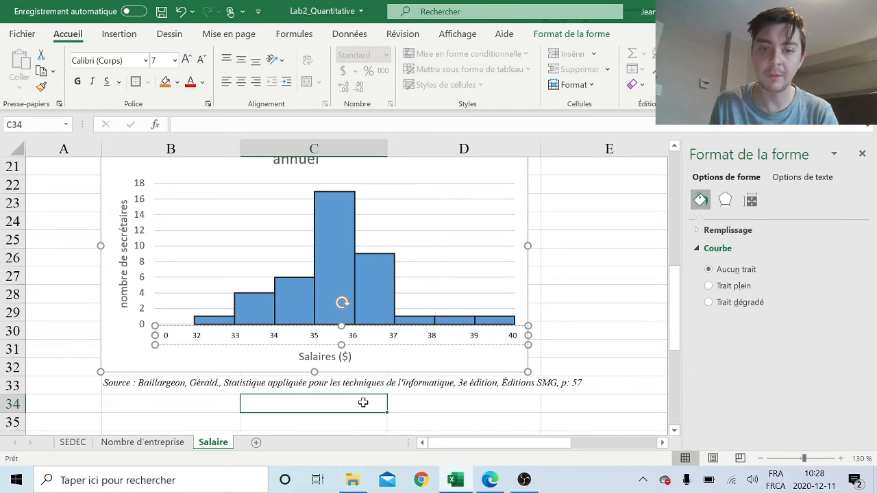
{"action": "left_click", "coordinate": [345, 356]}
{"action": "left_click", "coordinate": [346, 356]}
{"action": "type", "text": "m"}
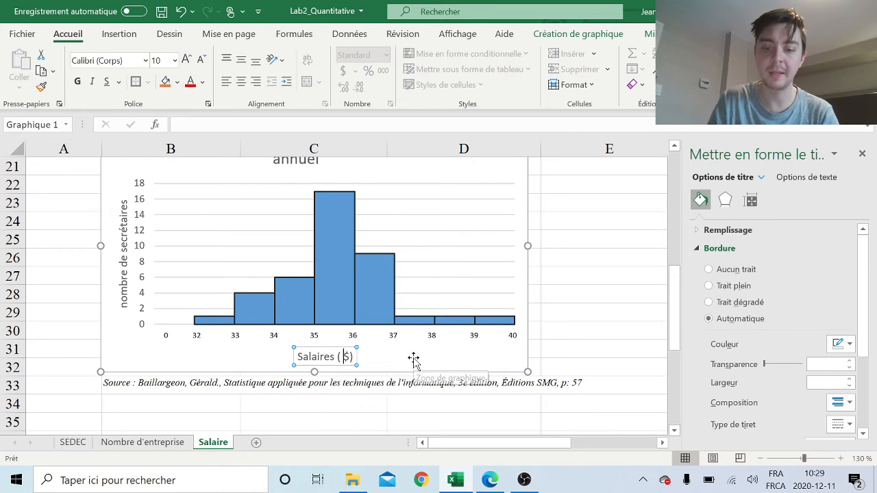
{"action": "type", "text": "ilier"}
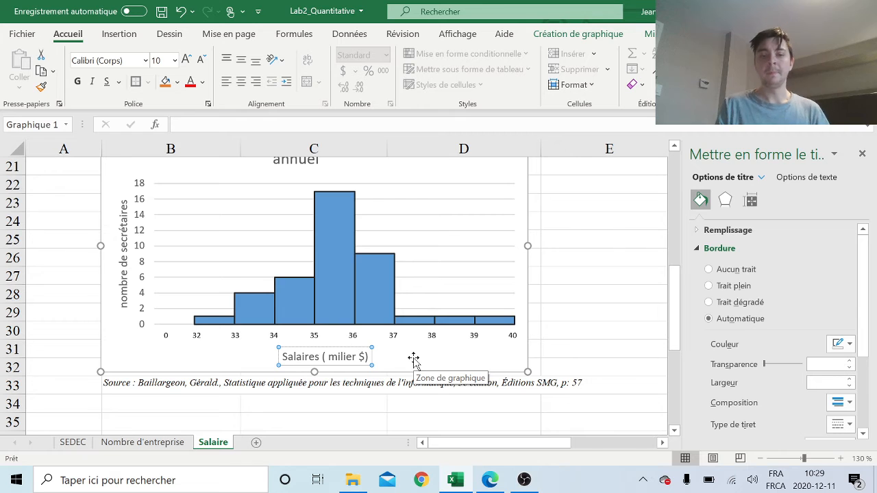
{"action": "left_click", "coordinate": [413, 359]}
Review the labelled histogram against the salary class table and its source line, closing the formatting pane for more room.
{"action": "scroll", "coordinate": [472, 301], "scroll_direction": "up", "scroll_amount": 2}
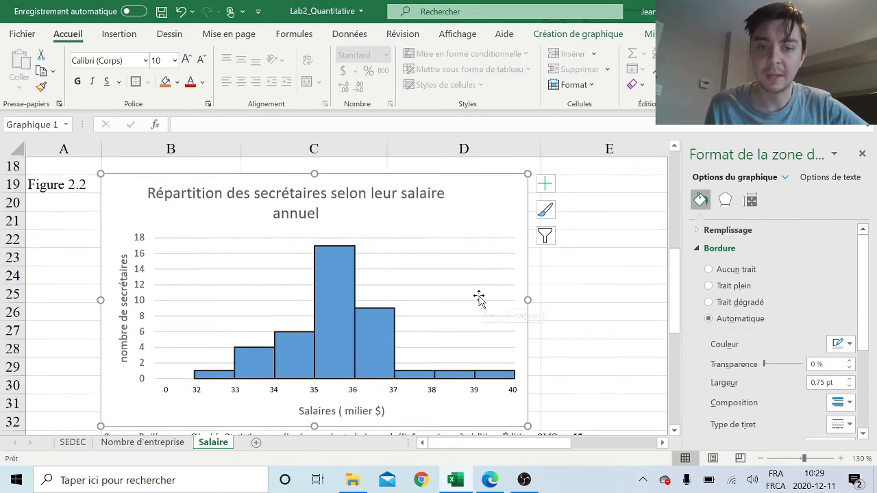
{"action": "scroll", "coordinate": [384, 300], "scroll_direction": "down", "scroll_amount": 2}
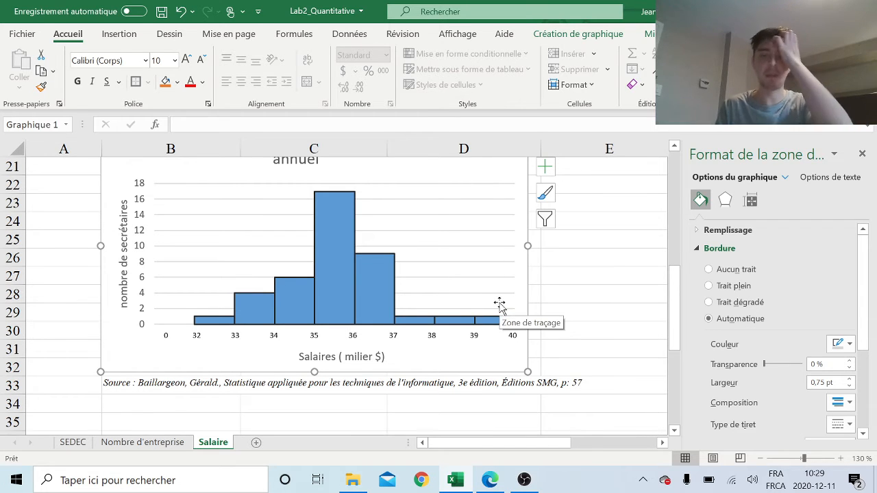
{"action": "scroll", "coordinate": [208, 329], "scroll_direction": "up", "scroll_amount": 6}
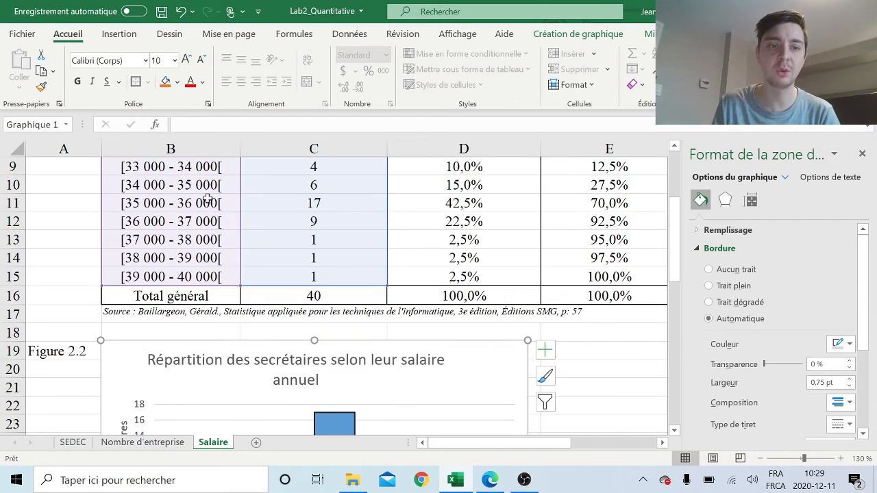
{"action": "scroll", "coordinate": [165, 259], "scroll_direction": "down", "scroll_amount": 6}
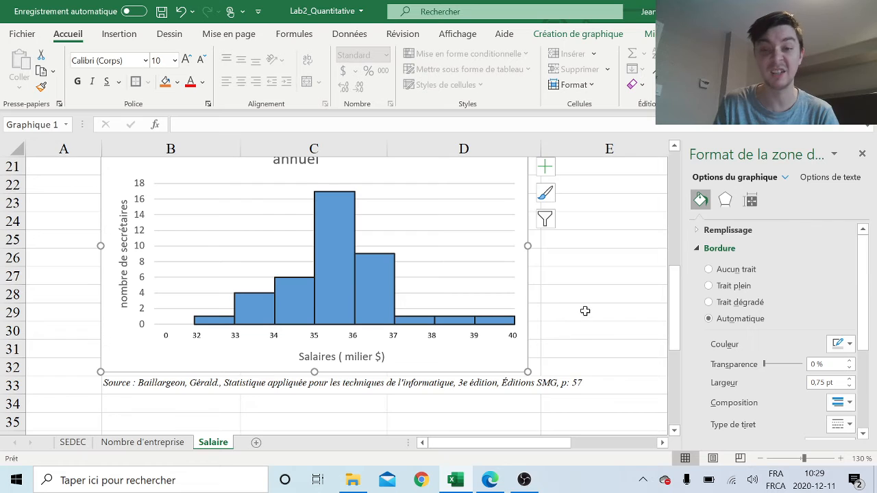
{"action": "scroll", "coordinate": [585, 311], "scroll_direction": "up", "scroll_amount": 1}
{"action": "left_click", "coordinate": [862, 153]}
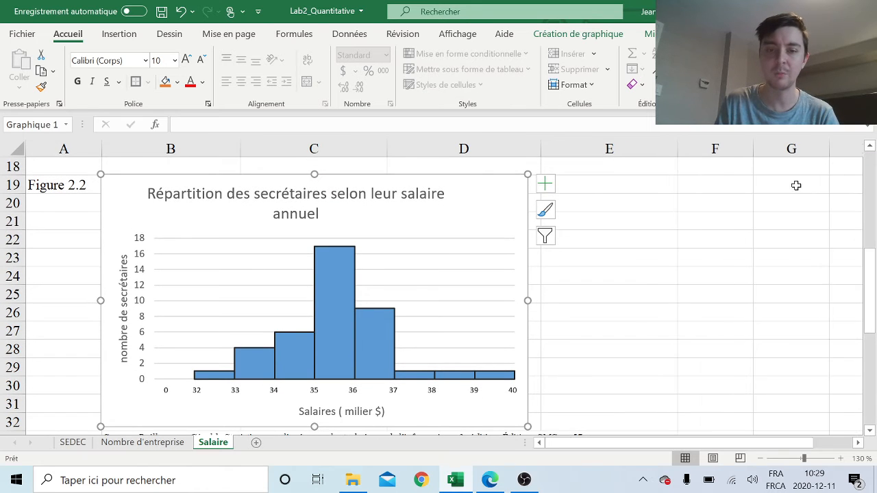
{"action": "scroll", "coordinate": [610, 363], "scroll_direction": "down", "scroll_amount": 1}
{"action": "scroll", "coordinate": [606, 362], "scroll_direction": "down", "scroll_amount": 1}
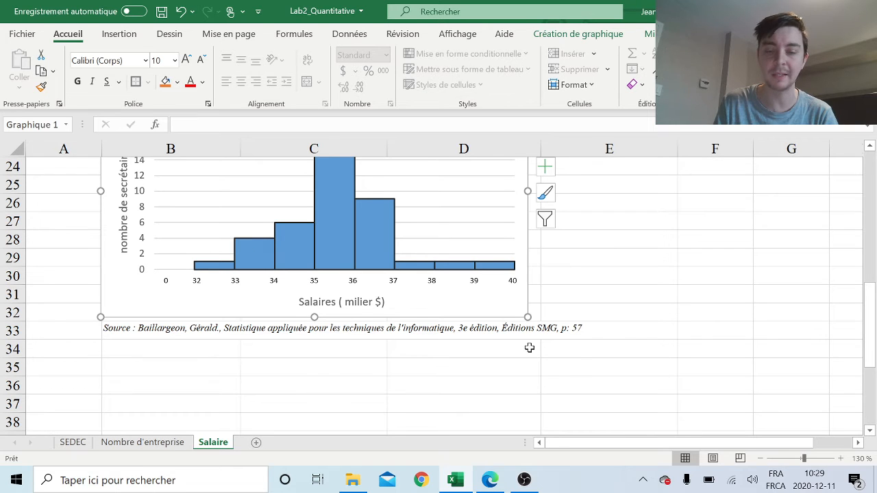
{"action": "scroll", "coordinate": [574, 315], "scroll_direction": "up", "scroll_amount": 2}
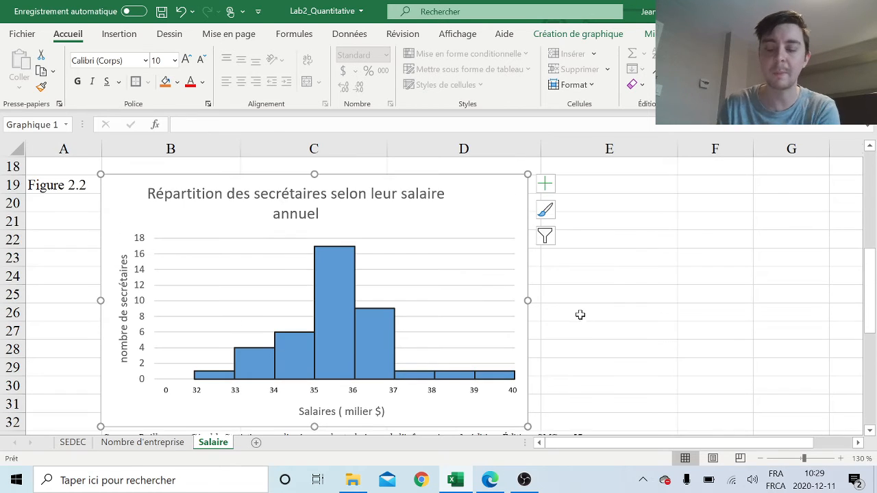
{"action": "scroll", "coordinate": [591, 311], "scroll_direction": "down", "scroll_amount": 3}
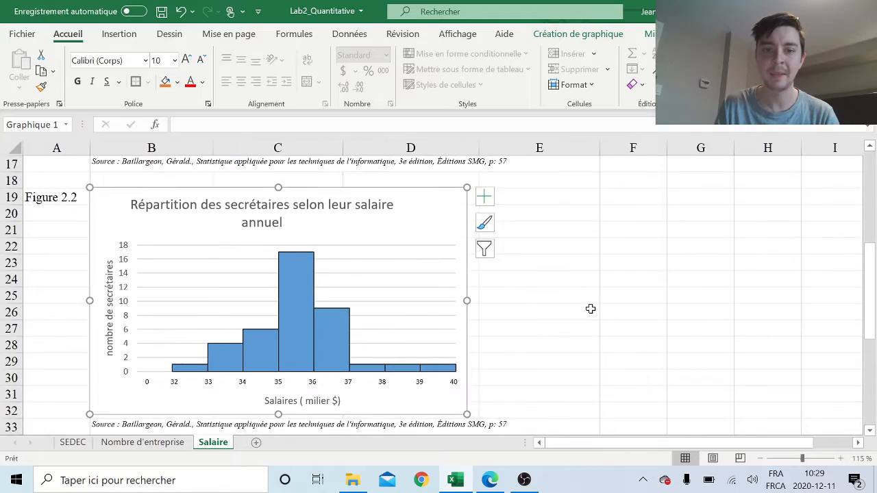
Switch to the lab instructions PDF in Edge and read section 10 on constructing a frequency polygon.
{"action": "left_click", "coordinate": [491, 480]}
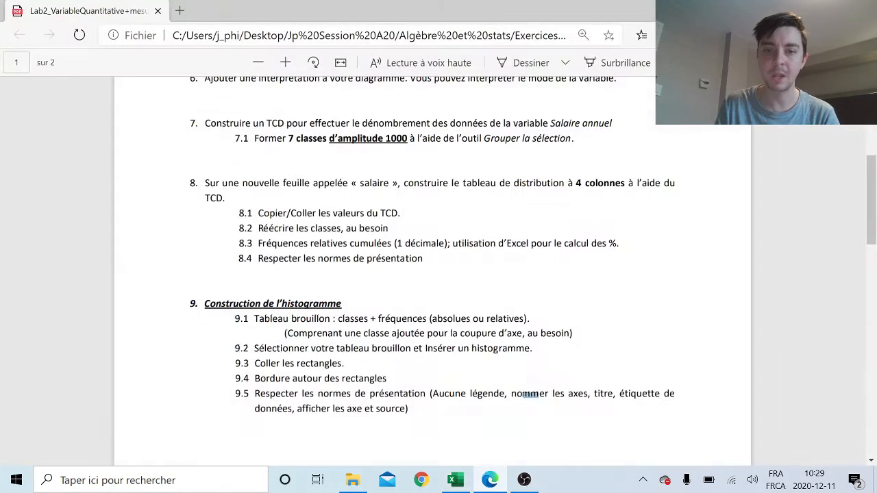
{"action": "scroll", "coordinate": [301, 249], "scroll_direction": "down", "scroll_amount": 5}
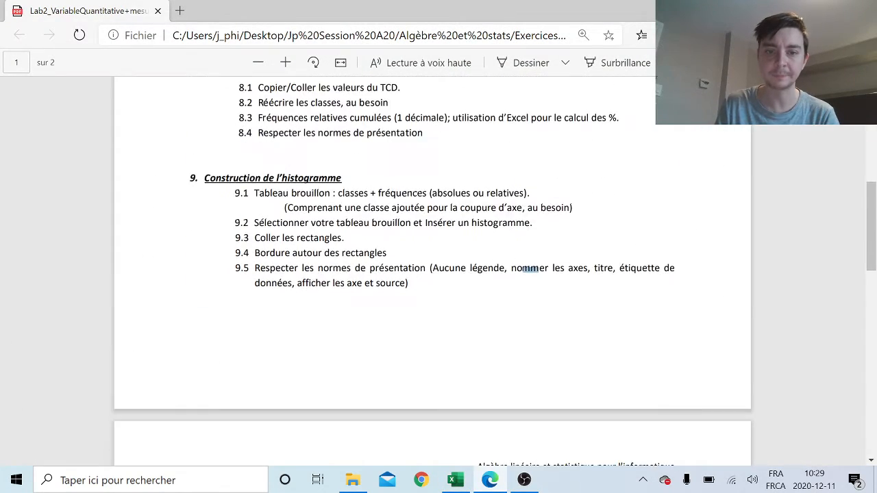
{"action": "scroll", "coordinate": [302, 248], "scroll_direction": "down", "scroll_amount": 2}
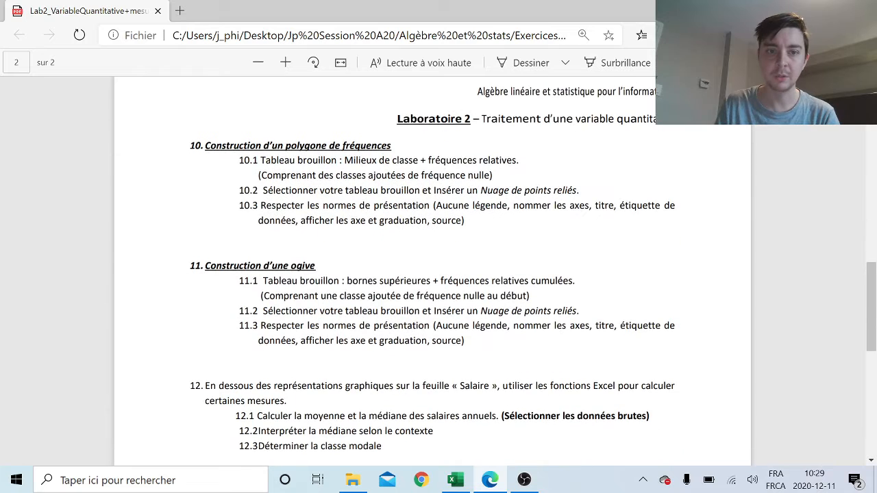
{"action": "left_click_drag", "start_coordinate": [204, 145], "coordinate": [462, 161]}
{"action": "left_click", "coordinate": [492, 230]}
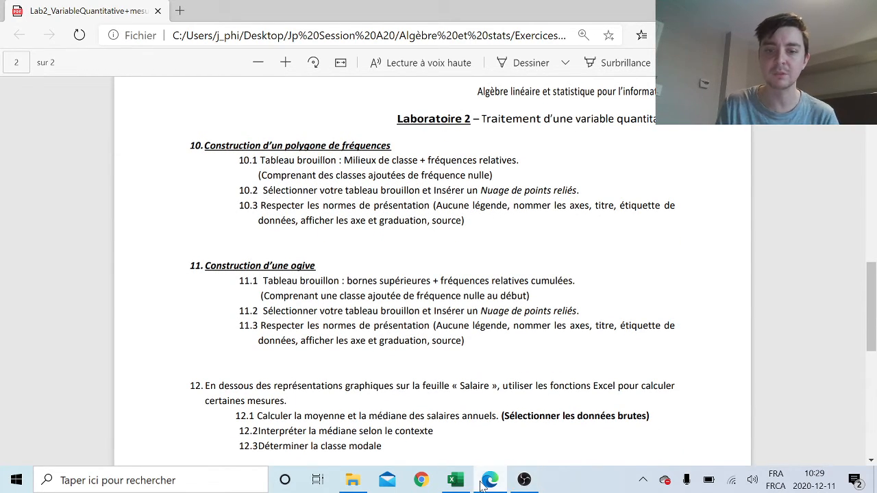
Switch back to Excel and add the header PM in F6, beside the salary table's cumulative frequency column.
{"action": "left_click", "coordinate": [455, 479]}
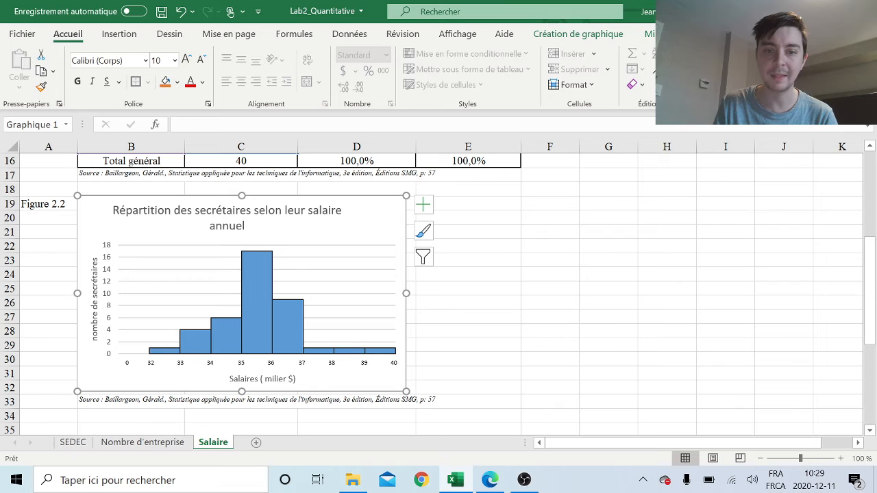
{"action": "scroll", "coordinate": [370, 332], "scroll_direction": "up", "scroll_amount": 4}
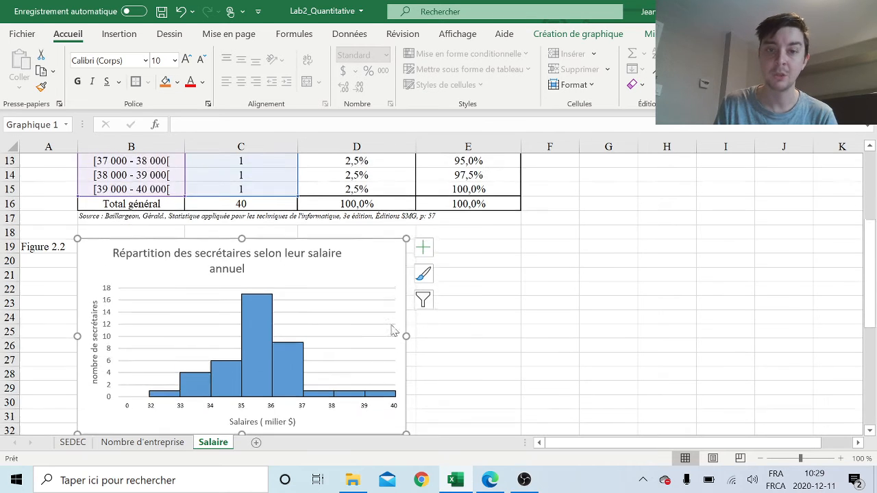
{"action": "left_click", "coordinate": [583, 296]}
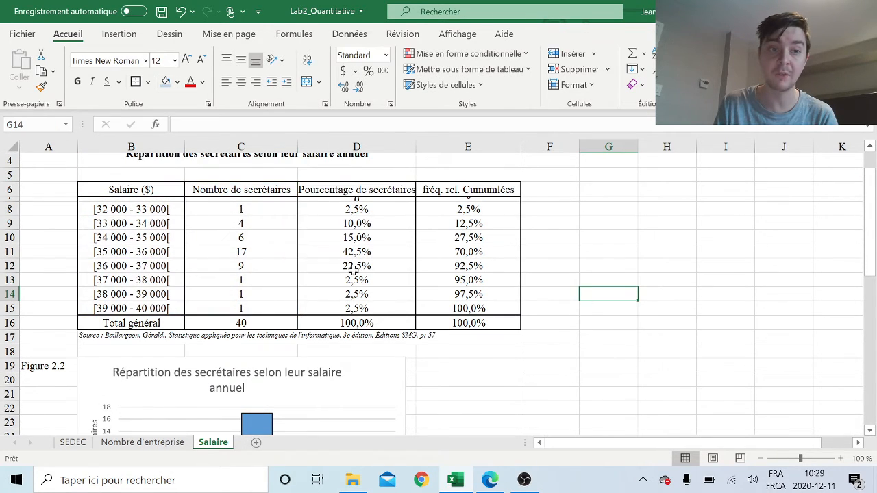
{"action": "left_click", "coordinate": [556, 192]}
{"action": "type", "text": "PM"}
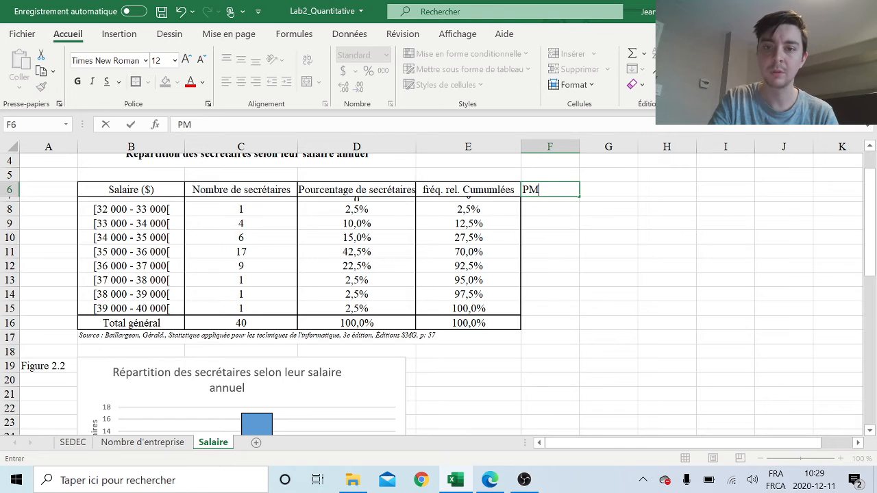
{"action": "key", "text": "Return"}
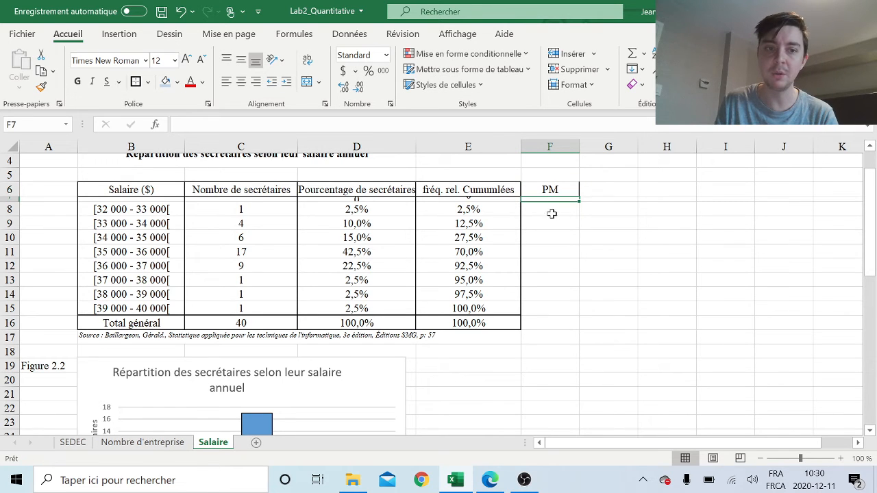
Enter 0 as the PM value in F7 and 32500 as the first class midpoint in F8.
{"action": "type", "text": "0"}
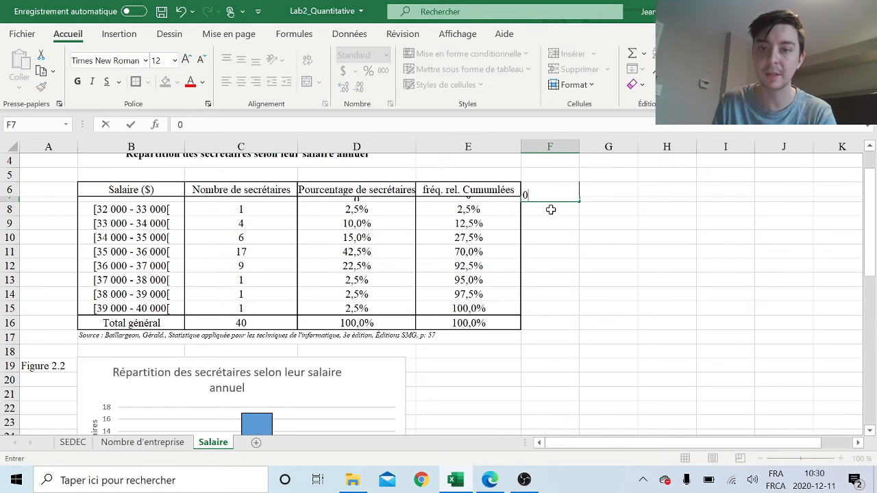
{"action": "key", "text": "Return"}
{"action": "key", "text": "BackSpace"}
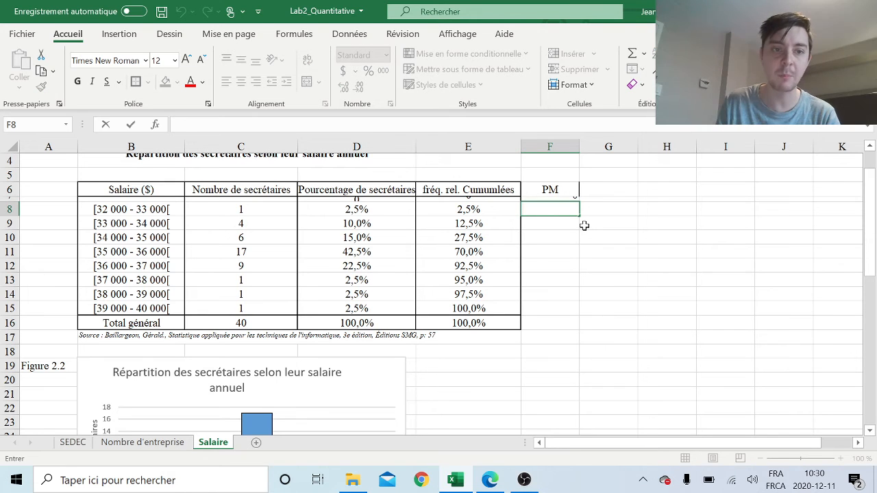
{"action": "type", "text": "325"}
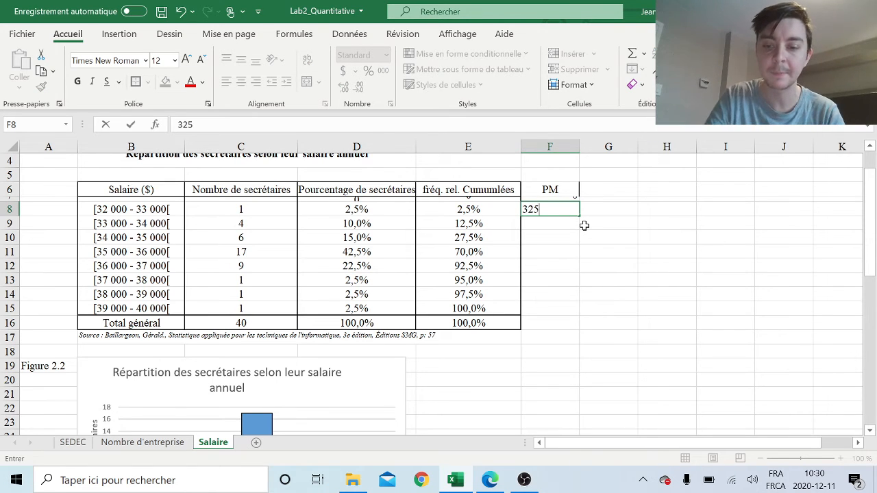
{"action": "type", "text": "009"}
{"action": "key", "text": "BackSpace"}
{"action": "key", "text": "Return"}
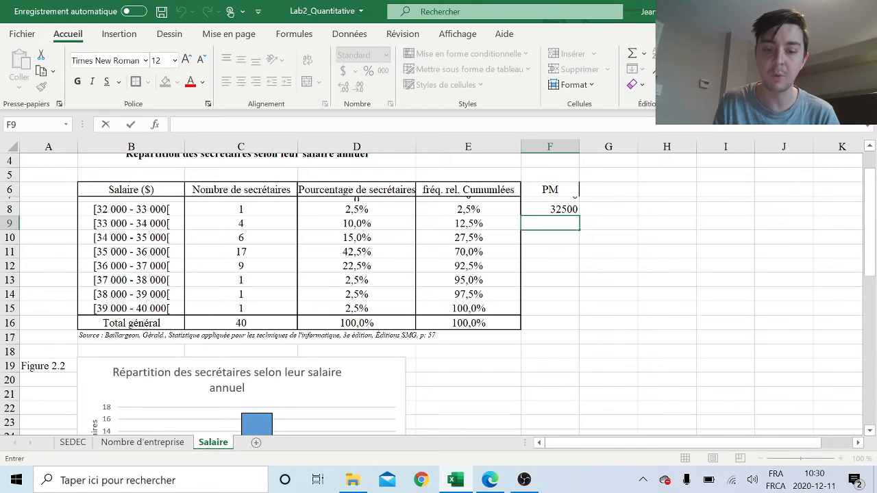
Compute the second midpoint in F9 as =F8+1000 and fill the formula down to F15.
{"action": "type", "text": "="}
{"action": "left_click", "coordinate": [569, 207]}
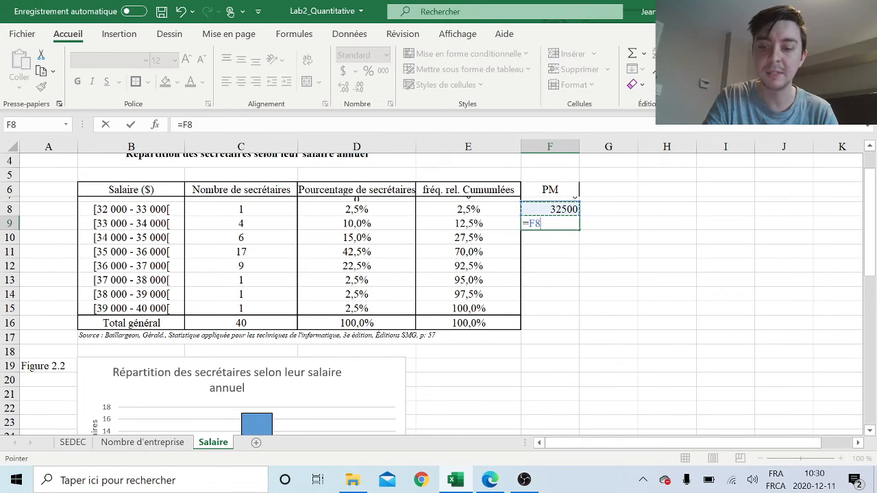
{"action": "type", "text": "+1000"}
{"action": "key", "text": "Return"}
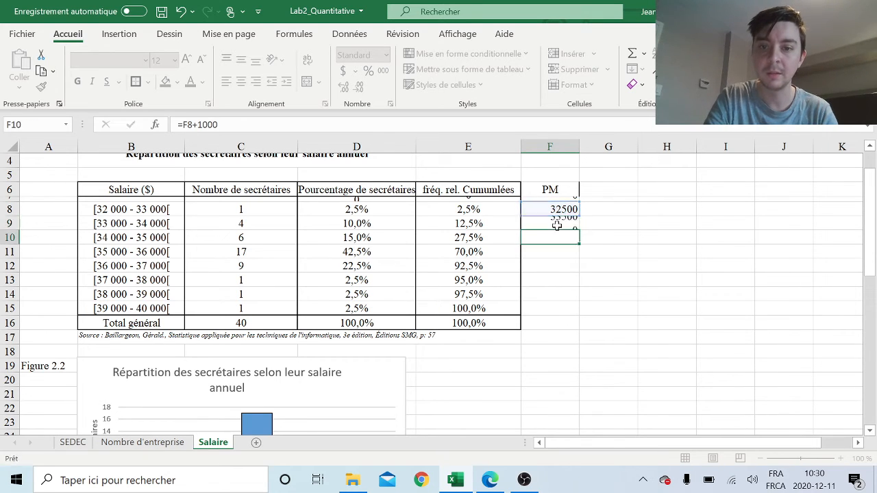
{"action": "left_click", "coordinate": [556, 226]}
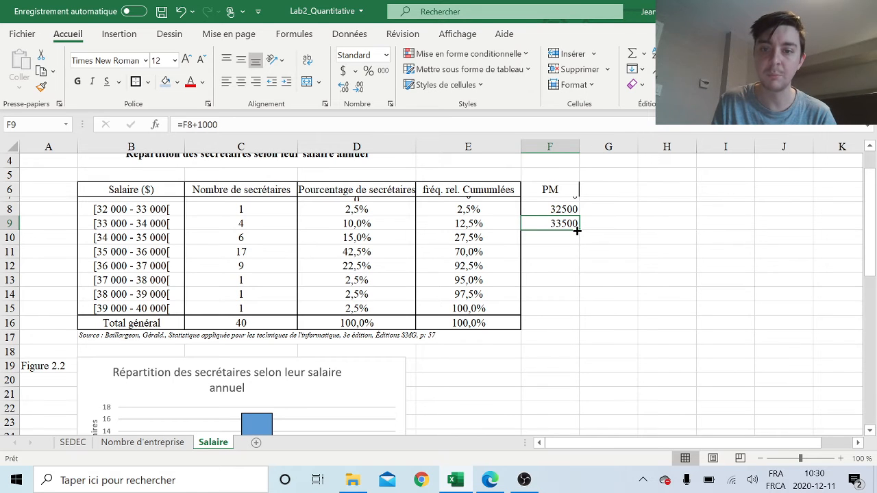
{"action": "left_click_drag", "start_coordinate": [577, 231], "coordinate": [577, 312]}
{"action": "left_click", "coordinate": [675, 309]}
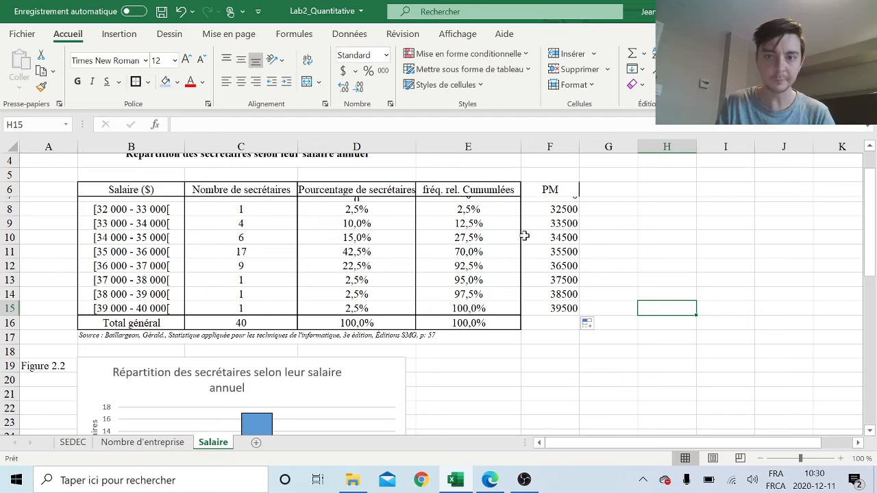
Move the PM header and its midpoints from F6:F15 to A6:A15, beside the salary classes.
{"action": "left_click_drag", "start_coordinate": [566, 209], "coordinate": [571, 308]}
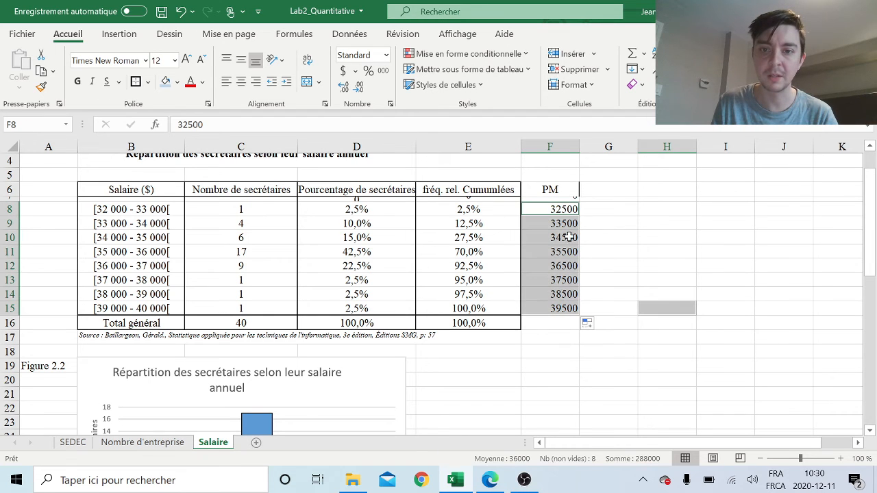
{"action": "left_click", "coordinate": [598, 221]}
{"action": "left_click_drag", "start_coordinate": [556, 190], "coordinate": [570, 308]}
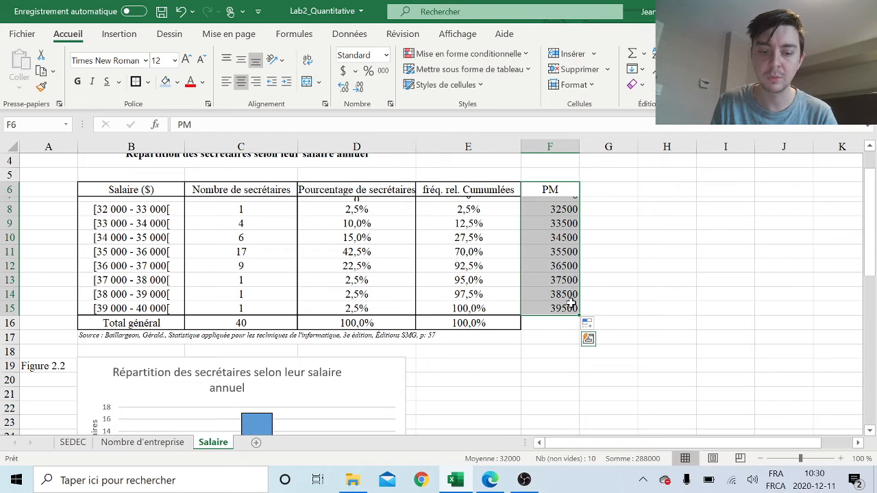
{"action": "key", "text": "ctrl+c"}
{"action": "left_click", "coordinate": [56, 189]}
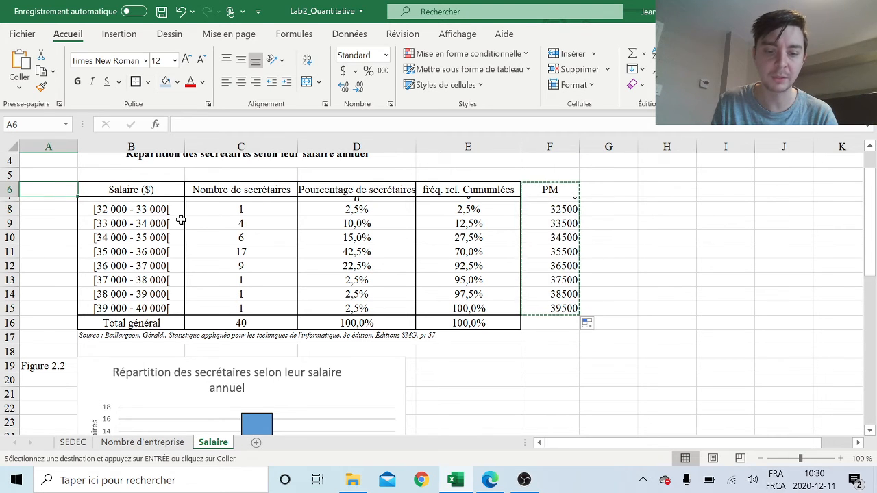
{"action": "key", "text": "ctrl+v"}
{"action": "left_click", "coordinate": [669, 238]}
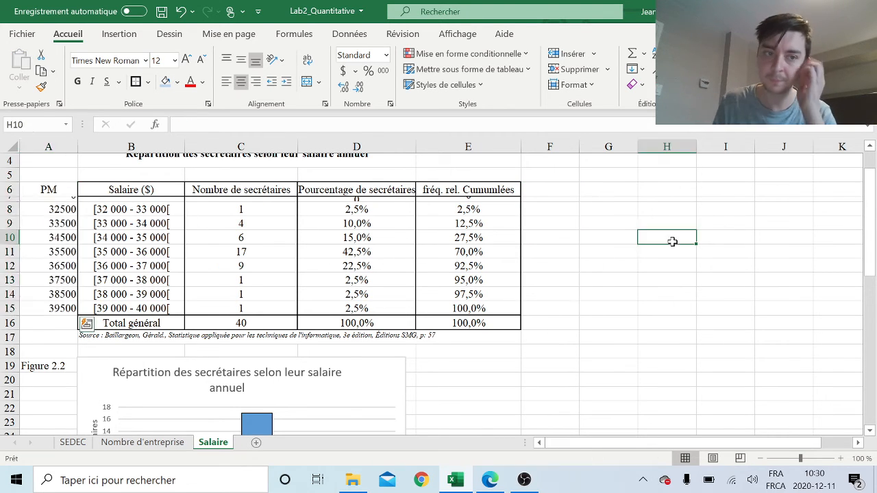
Check the PDF's polygon instructions and insert the recommended connected scatter chart from PM (A6:A15) and Pourcentage de secrétaires (D6:D15).
{"action": "left_click", "coordinate": [62, 189]}
{"action": "left_click_drag", "start_coordinate": [62, 189], "coordinate": [59, 308]}
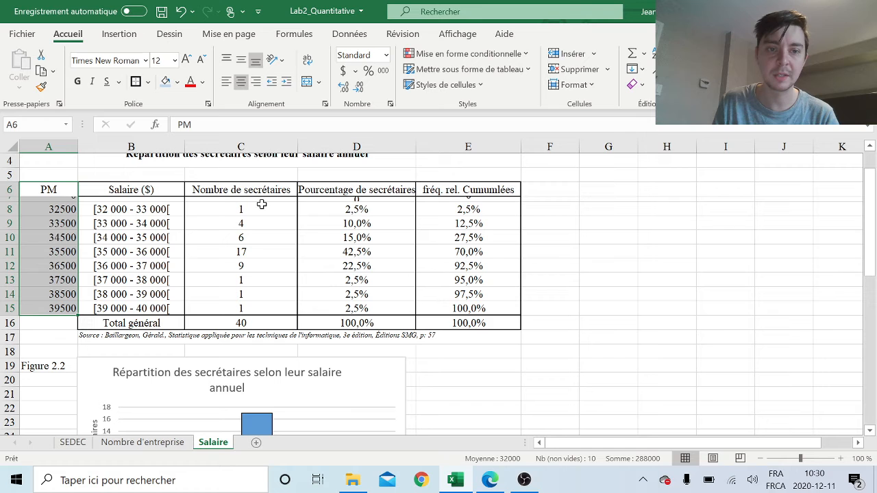
{"action": "key", "text": "ctrl+q"}
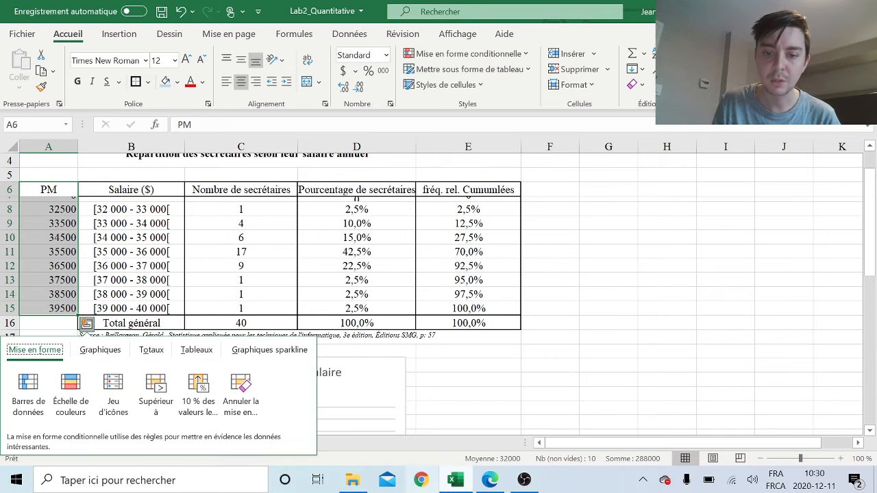
{"action": "left_click", "coordinate": [490, 481]}
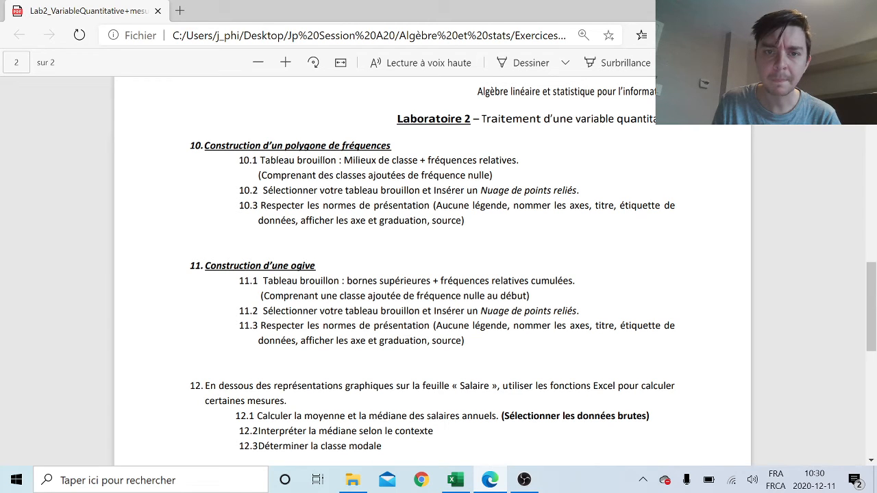
{"action": "left_click", "coordinate": [455, 480]}
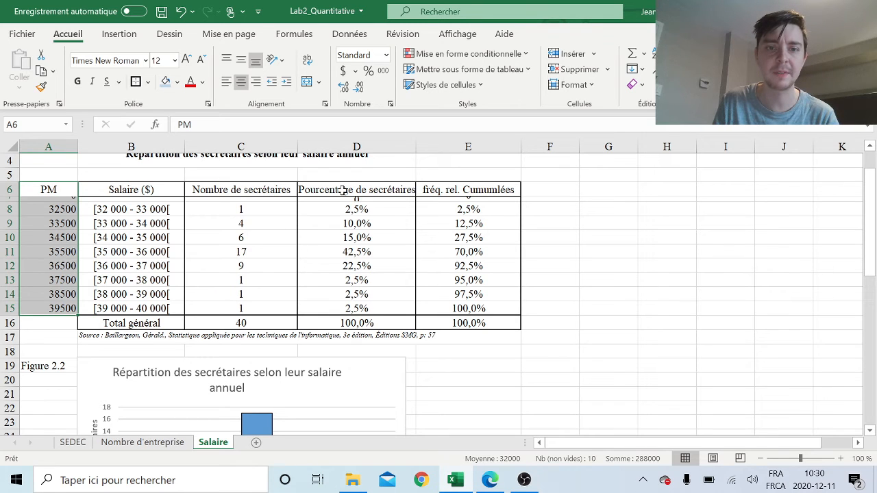
{"action": "left_click_drag", "start_coordinate": [342, 190], "coordinate": [373, 303]}
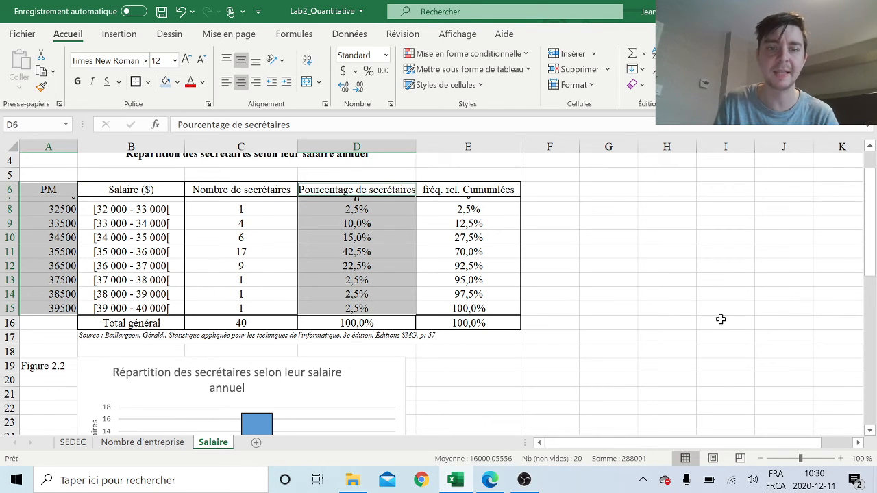
{"action": "left_click", "coordinate": [137, 35]}
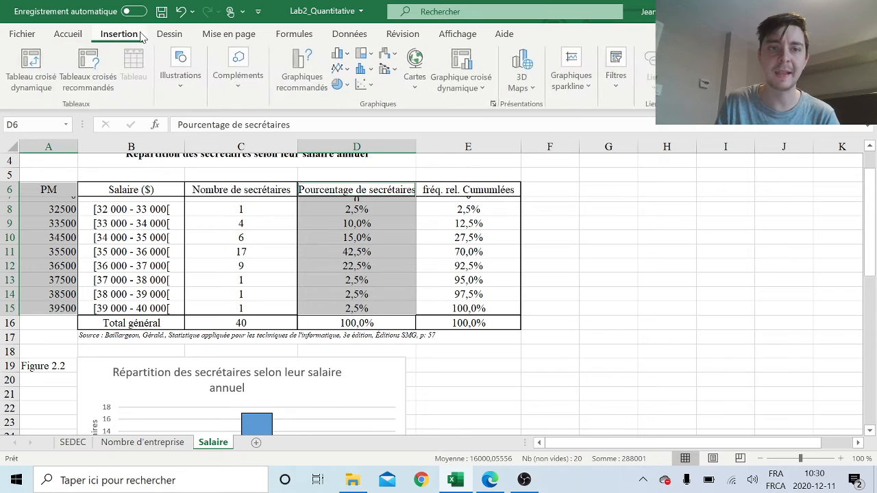
{"action": "left_click", "coordinate": [302, 72]}
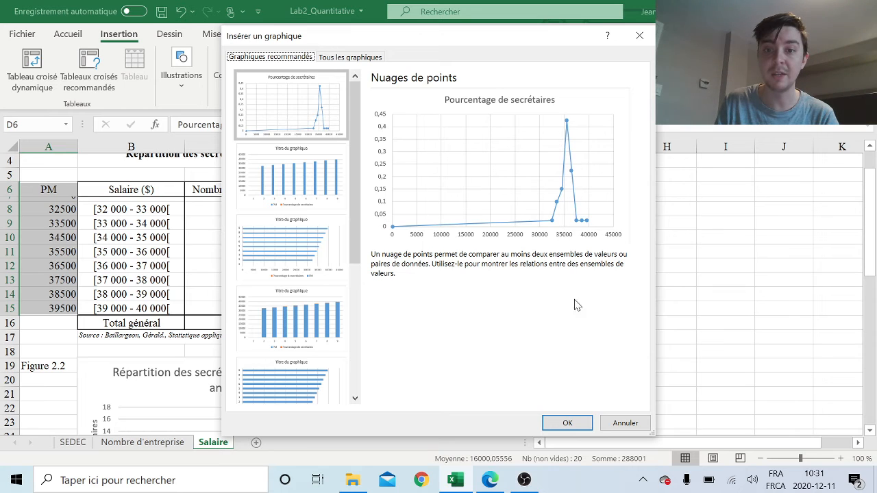
{"action": "left_click", "coordinate": [567, 423]}
Move the Pourcentage de secrétaires scatter chart beside the histogram, aligning its upper edge with row 19.
{"action": "scroll", "coordinate": [515, 142], "scroll_direction": "down", "scroll_amount": 1}
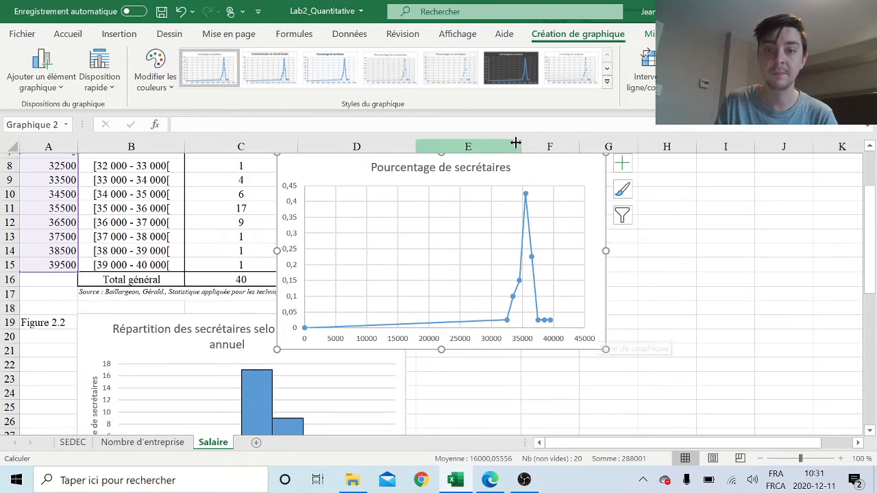
{"action": "left_click_drag", "start_coordinate": [555, 171], "coordinate": [724, 279]}
{"action": "scroll", "coordinate": [721, 230], "scroll_direction": "down", "scroll_amount": 1}
{"action": "scroll", "coordinate": [724, 280], "scroll_direction": "down", "scroll_amount": 2}
{"action": "mouse_move", "coordinate": [721, 194]}
{"action": "left_mouse_down"}
{"action": "mouse_move", "coordinate": [723, 207]}
{"action": "mouse_move", "coordinate": [713, 204]}
{"action": "left_mouse_up"}
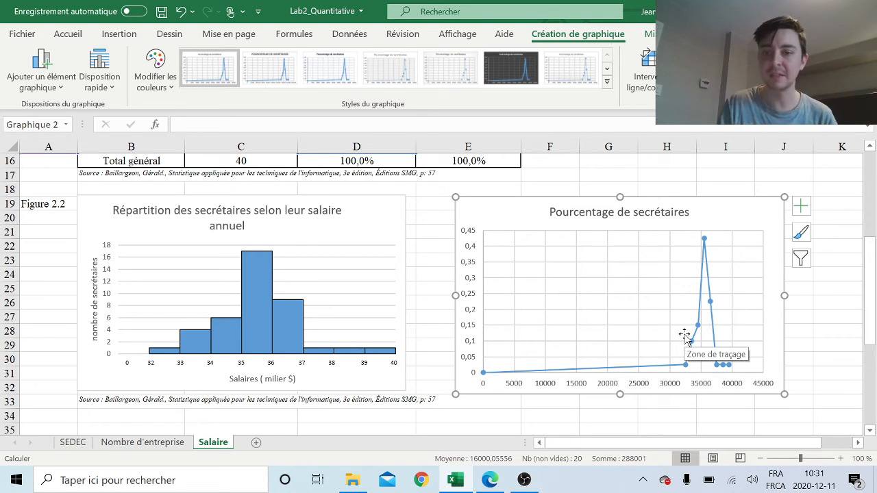
Try starting the scatter chart's source ranges at row 8 to exclude the zero class, and restore row 7.
{"action": "scroll", "coordinate": [698, 322], "scroll_direction": "down", "scroll_amount": 1}
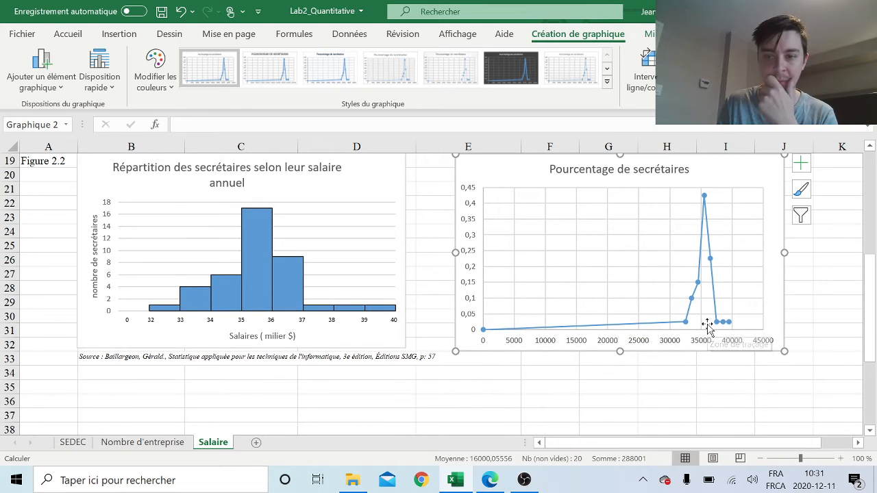
{"action": "scroll", "coordinate": [625, 296], "scroll_direction": "up", "scroll_amount": 4}
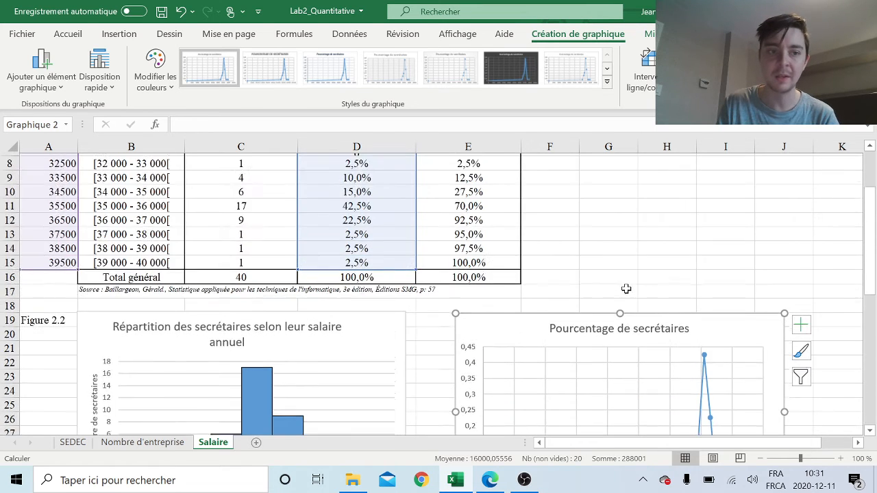
{"action": "scroll", "coordinate": [625, 288], "scroll_direction": "up", "scroll_amount": 3}
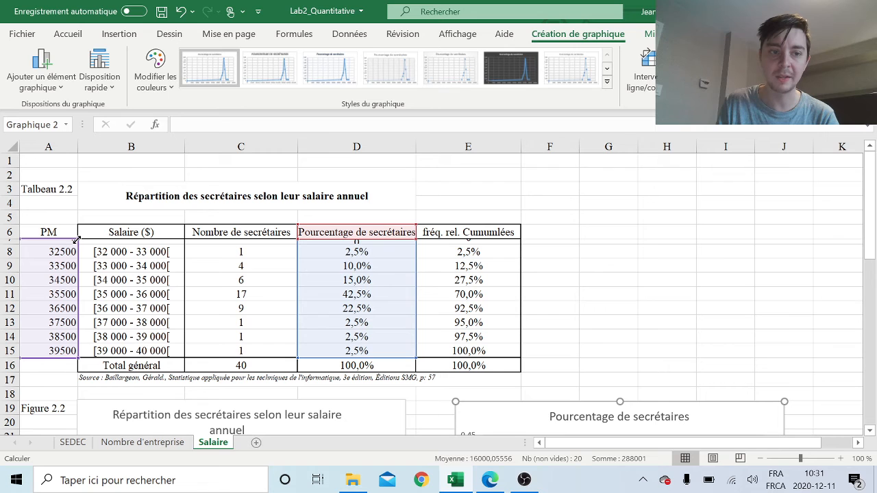
{"action": "scroll", "coordinate": [568, 329], "scroll_direction": "down", "scroll_amount": 5}
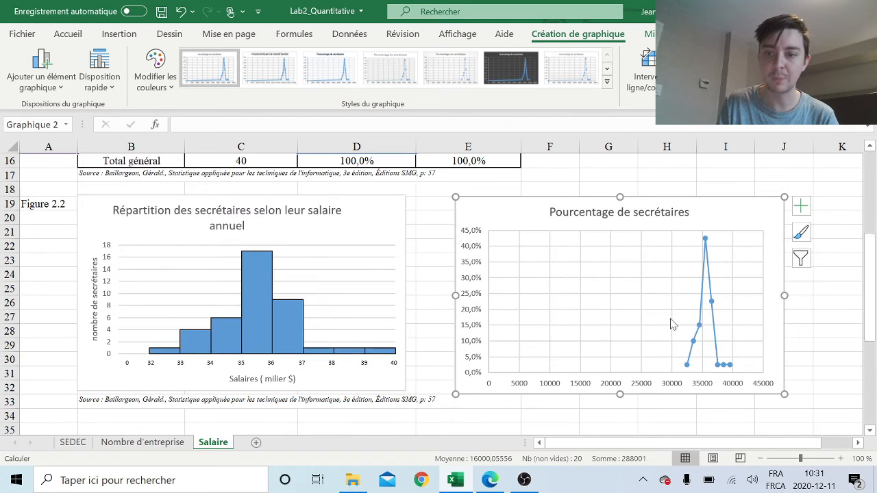
{"action": "scroll", "coordinate": [728, 342], "scroll_direction": "down", "scroll_amount": 1}
{"action": "scroll", "coordinate": [725, 338], "scroll_direction": "up", "scroll_amount": 1}
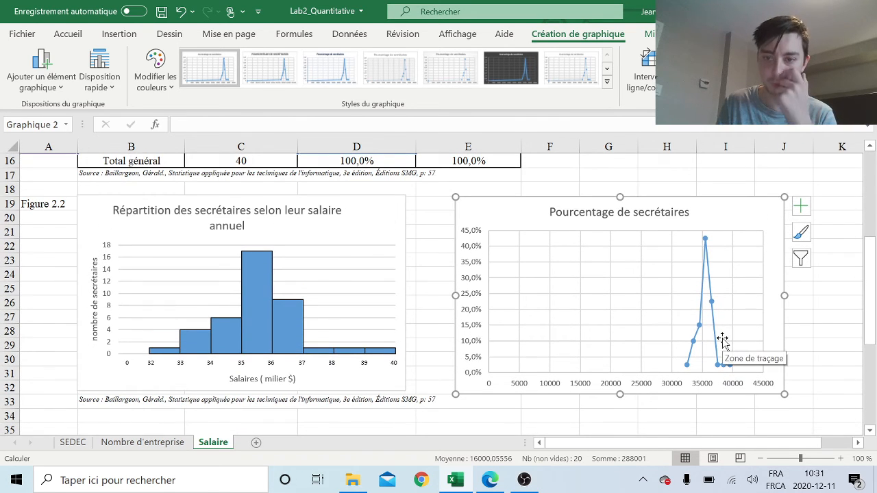
{"action": "scroll", "coordinate": [771, 355], "scroll_direction": "up", "scroll_amount": 1}
{"action": "scroll", "coordinate": [765, 356], "scroll_direction": "down", "scroll_amount": 1}
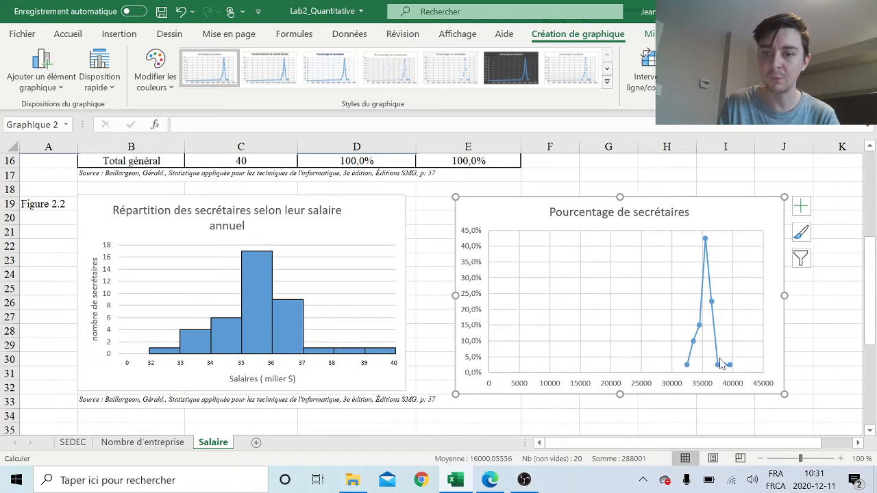
{"action": "scroll", "coordinate": [678, 363], "scroll_direction": "up", "scroll_amount": 4}
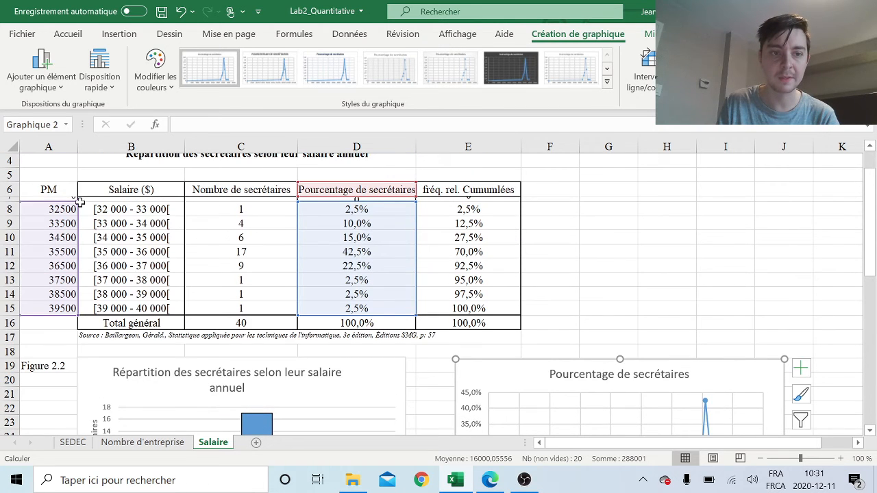
{"action": "scroll", "coordinate": [671, 288], "scroll_direction": "down", "scroll_amount": 5}
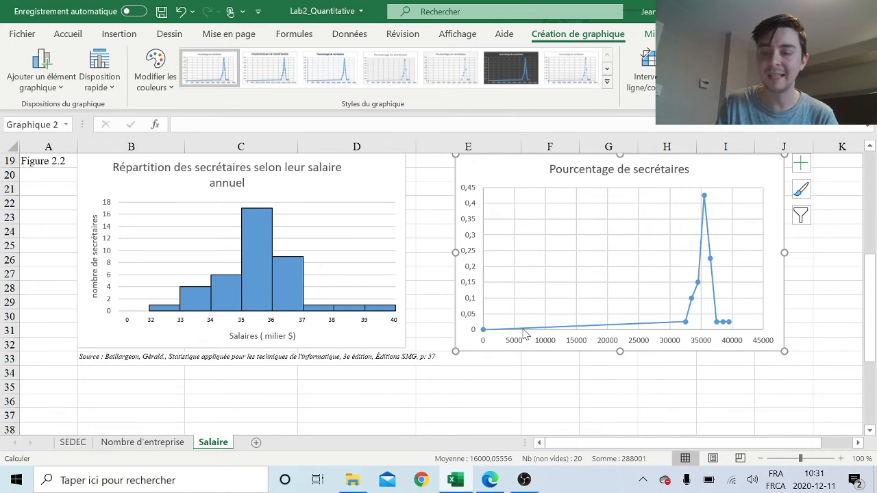
Compare the histogram with the Pourcentage de secrétaires scatter chart and the frequency table above them.
{"action": "mouse_move", "coordinate": [686, 322]}
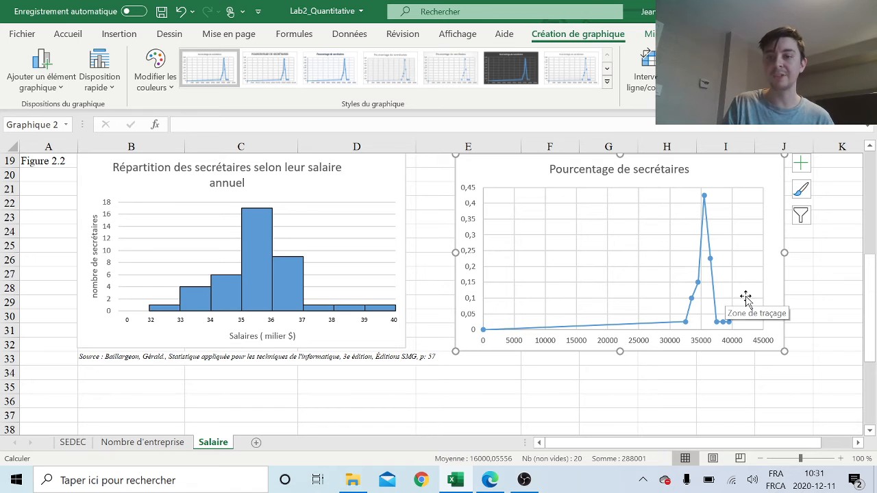
{"action": "scroll", "coordinate": [610, 282], "scroll_direction": "up", "scroll_amount": 2}
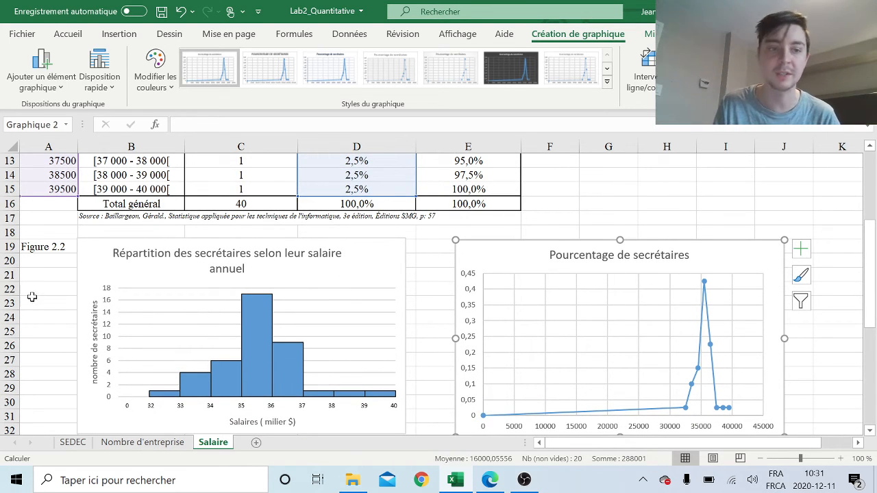
{"action": "scroll", "coordinate": [301, 311], "scroll_direction": "down", "scroll_amount": 1}
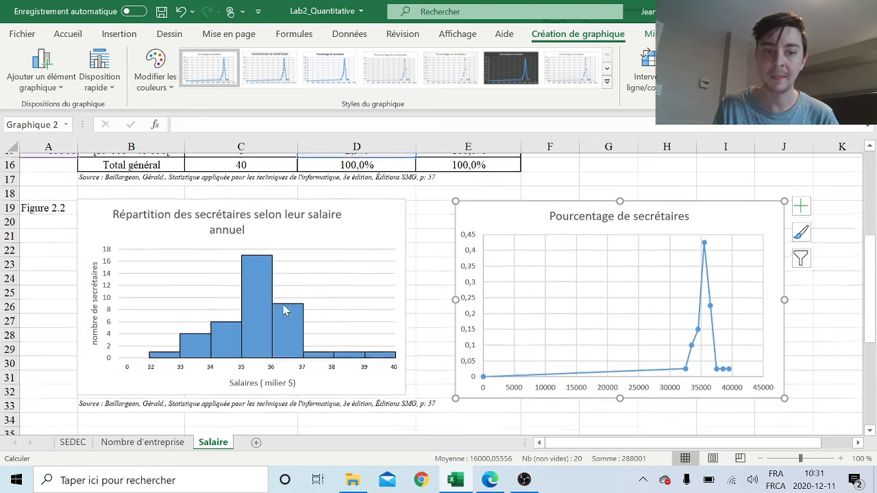
{"action": "scroll", "coordinate": [377, 342], "scroll_direction": "down", "scroll_amount": 1}
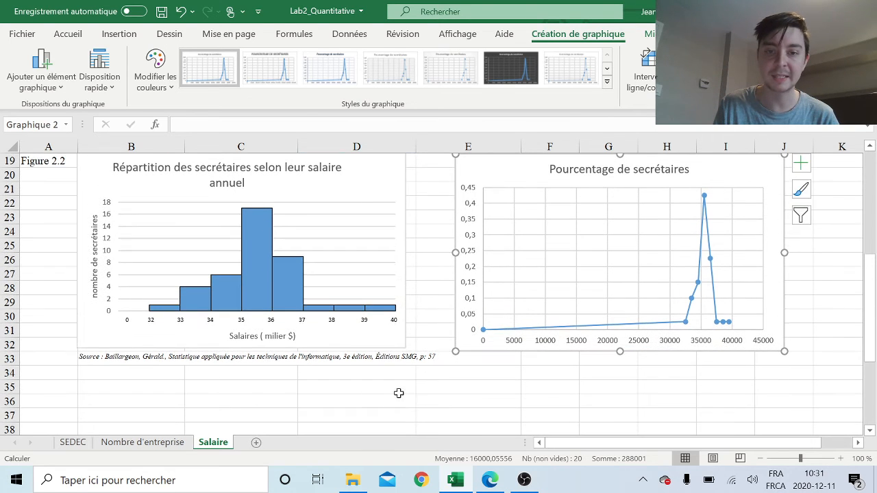
{"action": "left_click", "coordinate": [255, 384]}
{"action": "left_click", "coordinate": [179, 384]}
{"action": "scroll", "coordinate": [245, 380], "scroll_direction": "down", "scroll_amount": 1}
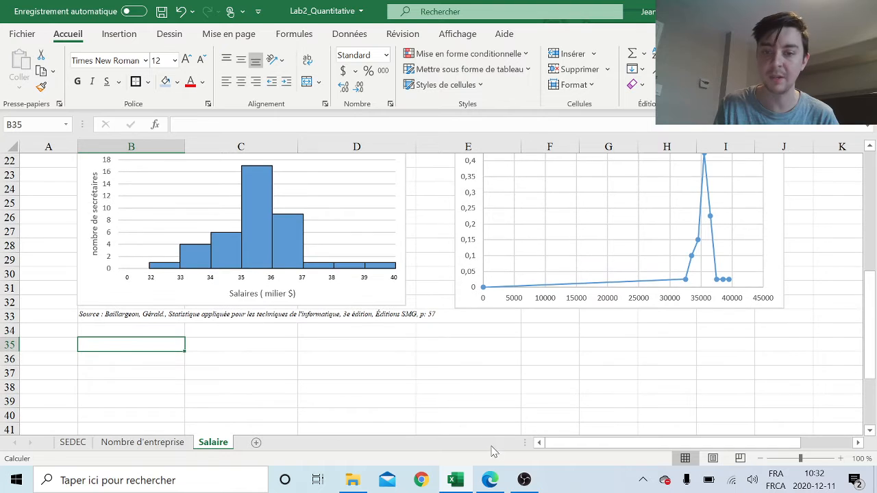
{"action": "mouse_move", "coordinate": [494, 482]}
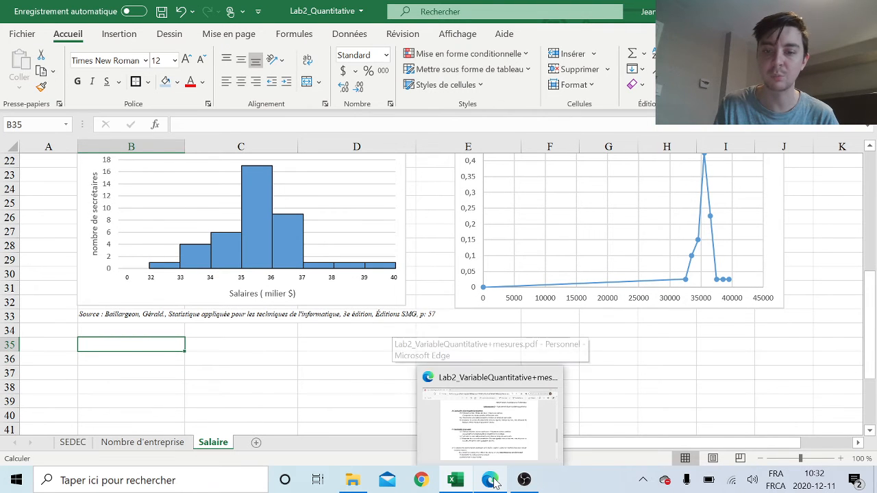
{"action": "scroll", "coordinate": [554, 308], "scroll_direction": "up", "scroll_amount": 3}
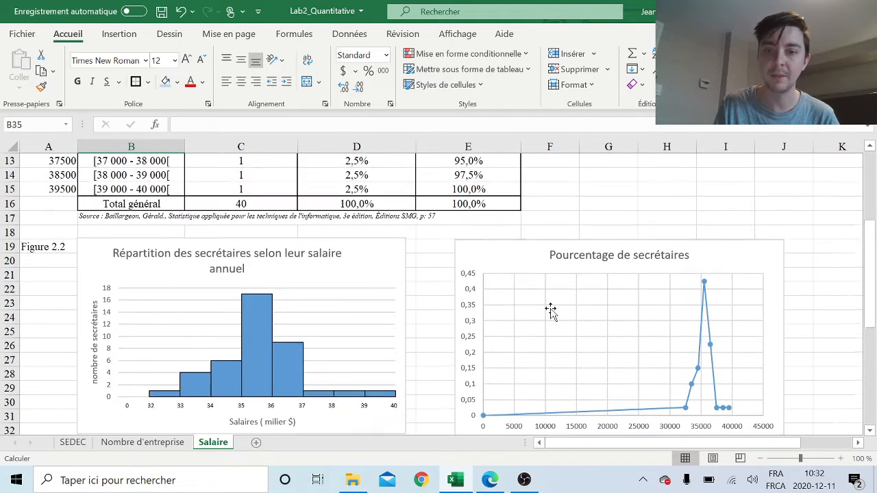
{"action": "scroll", "coordinate": [548, 322], "scroll_direction": "down", "scroll_amount": 3}
{"action": "left_click", "coordinate": [152, 360]}
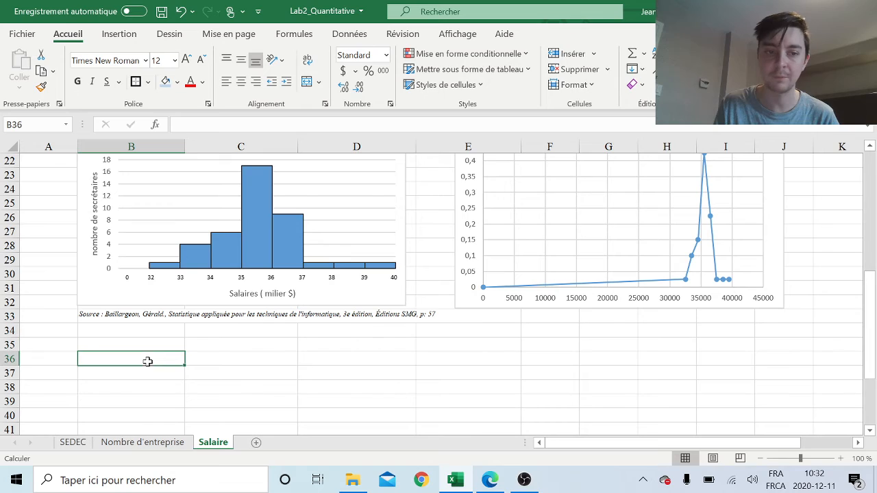
Check section 11 on building an ogive in the lab PDF in Microsoft Edge, and return to Excel.
{"action": "left_click", "coordinate": [490, 479]}
{"action": "scroll", "coordinate": [583, 346], "scroll_direction": "down", "scroll_amount": 2}
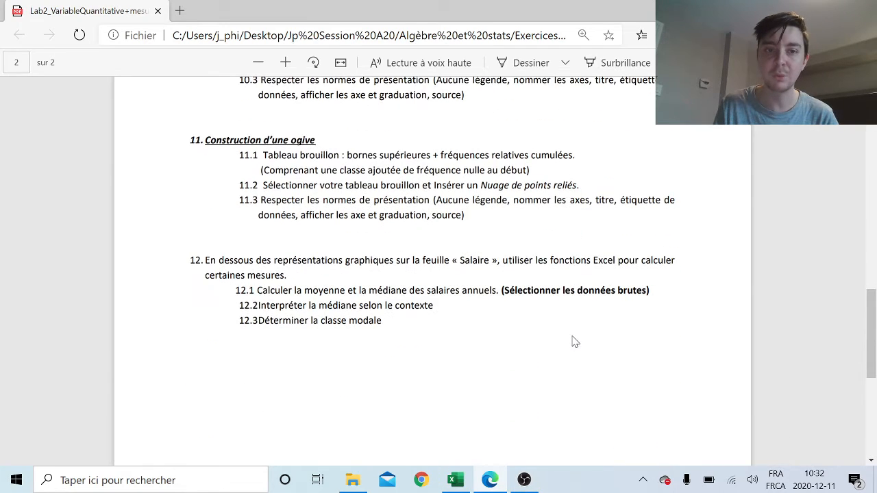
{"action": "left_click", "coordinate": [490, 479]}
Insert the recommended line chart (Courbe) from the midpoints in A8:A15 and the cumulative relative frequencies in E8:E15.
{"action": "scroll", "coordinate": [507, 431], "scroll_direction": "up", "scroll_amount": 7}
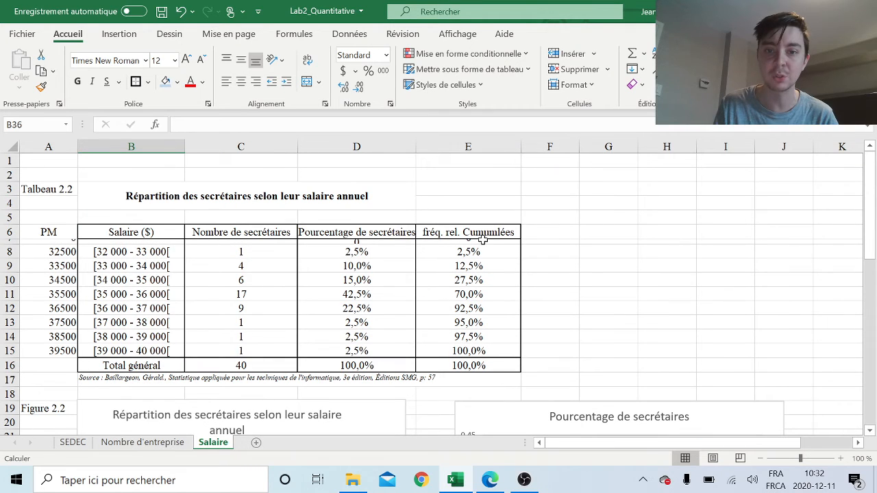
{"action": "left_click", "coordinate": [71, 253]}
{"action": "left_click_drag", "start_coordinate": [71, 252], "coordinate": [68, 351]}
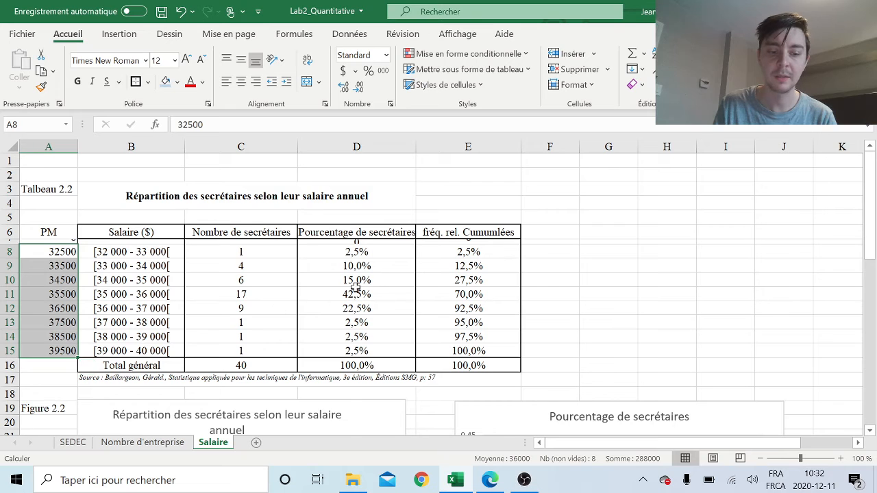
{"action": "left_click_drag", "start_coordinate": [477, 252], "coordinate": [482, 348], "text": "ctrl"}
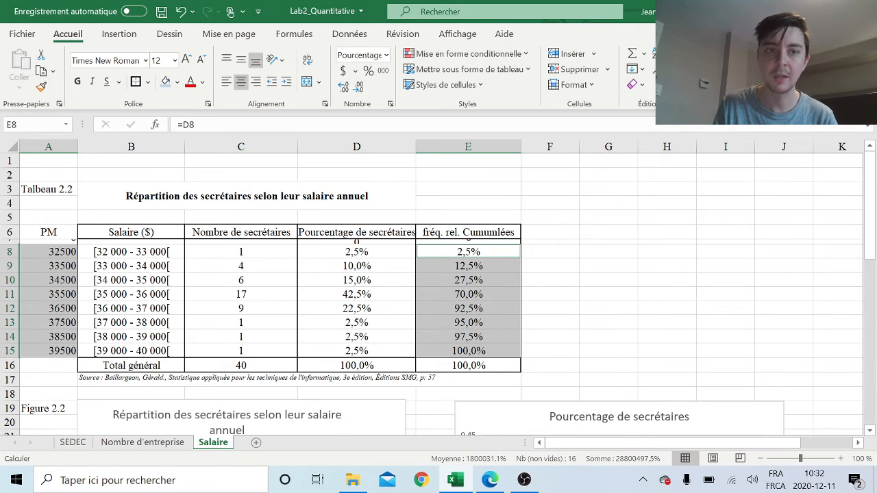
{"action": "left_click", "coordinate": [125, 34]}
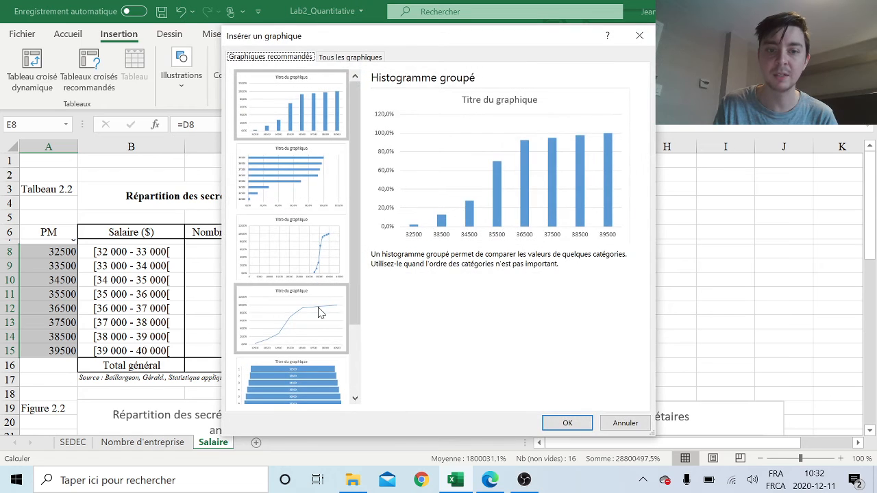
{"action": "left_click", "coordinate": [315, 313]}
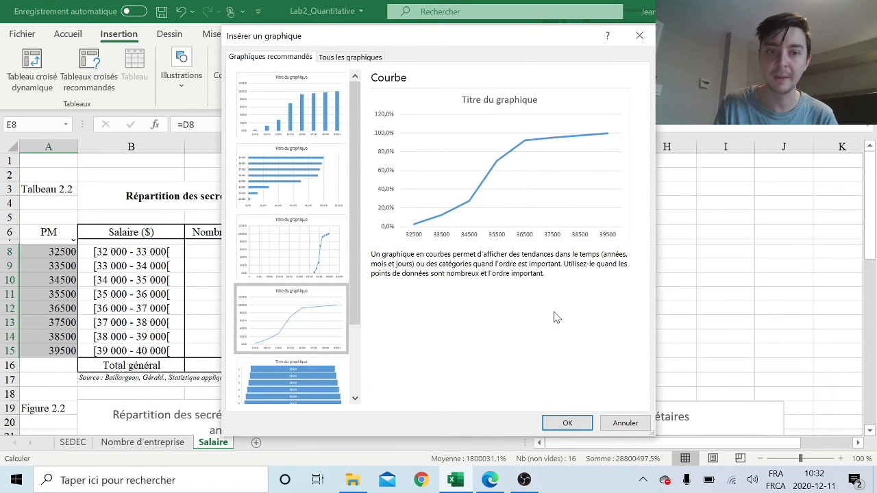
{"action": "left_click", "coordinate": [336, 267]}
{"action": "left_click", "coordinate": [319, 305]}
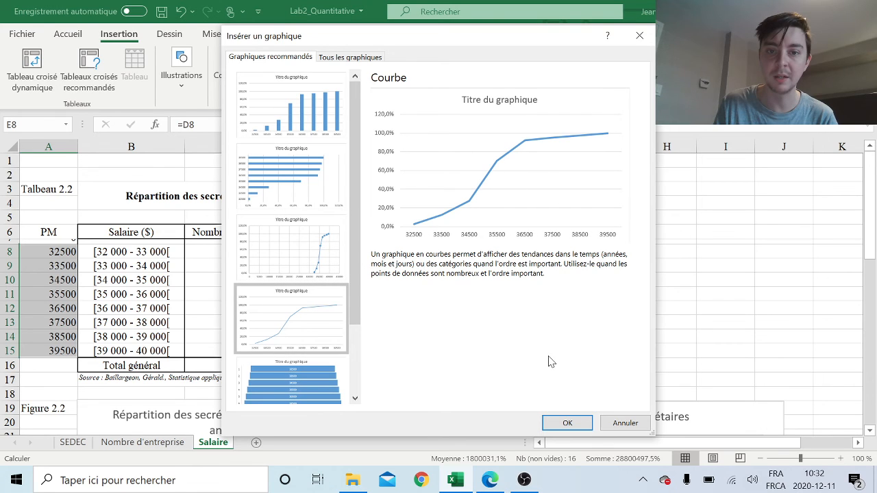
{"action": "left_click", "coordinate": [565, 423]}
Move the new line chart directly below the histogram's source note, with its upper edge at row 34 and its side aligned to column B.
{"action": "scroll", "coordinate": [531, 199], "scroll_direction": "down", "scroll_amount": 2}
{"action": "scroll", "coordinate": [530, 198], "scroll_direction": "up", "scroll_amount": 1}
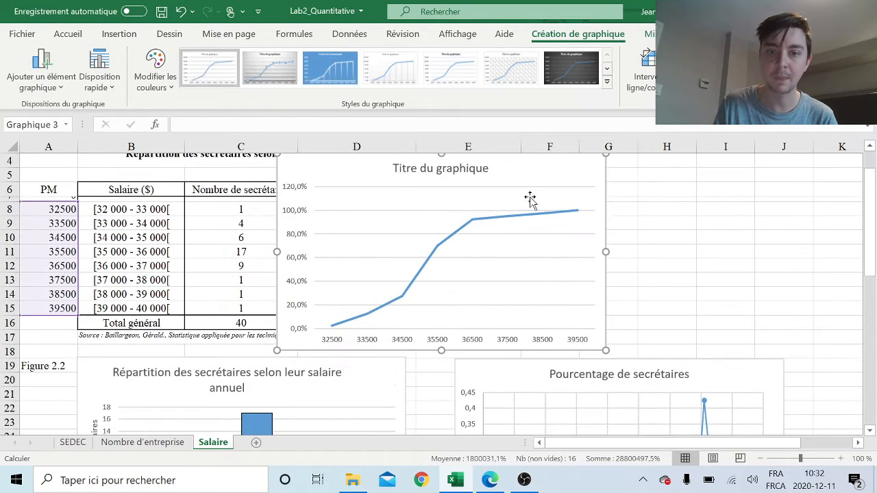
{"action": "left_click_drag", "start_coordinate": [530, 199], "coordinate": [507, 326]}
{"action": "scroll", "coordinate": [507, 211], "scroll_direction": "down", "scroll_amount": 5}
{"action": "scroll", "coordinate": [507, 219], "scroll_direction": "up", "scroll_amount": 2}
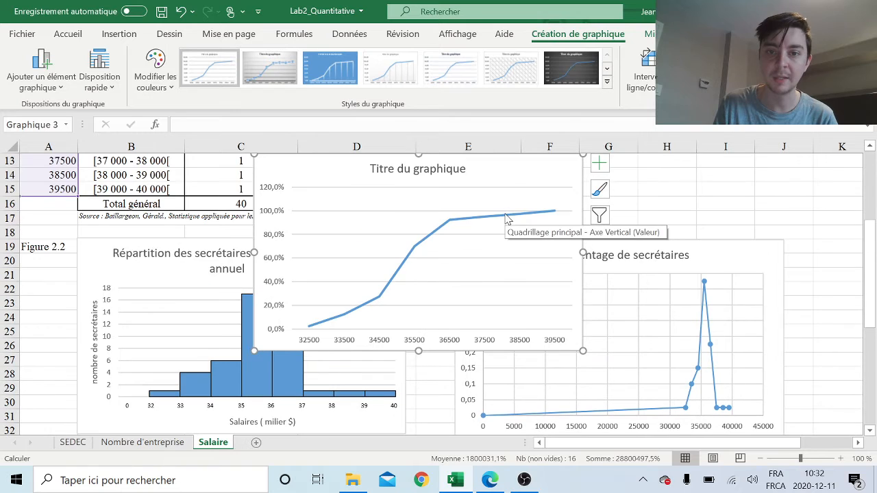
{"action": "left_click_drag", "start_coordinate": [507, 236], "coordinate": [509, 310]}
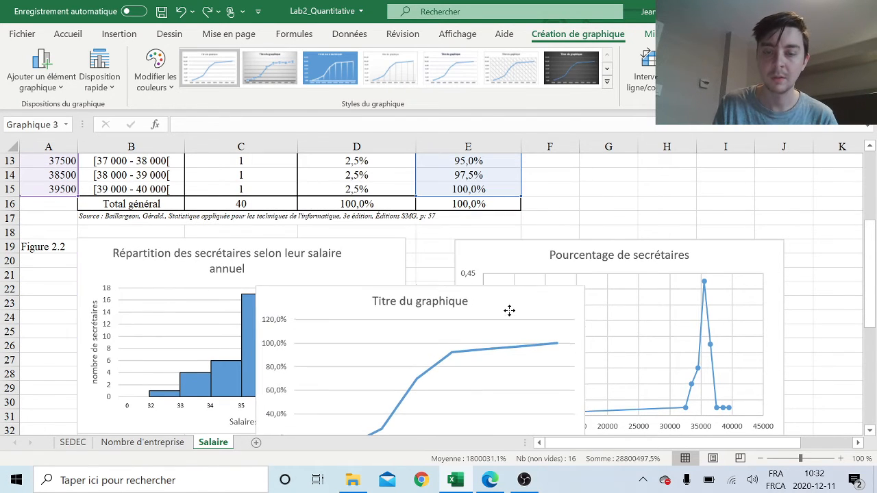
{"action": "scroll", "coordinate": [509, 310], "scroll_direction": "down", "scroll_amount": 1, "text": "ctrl"}
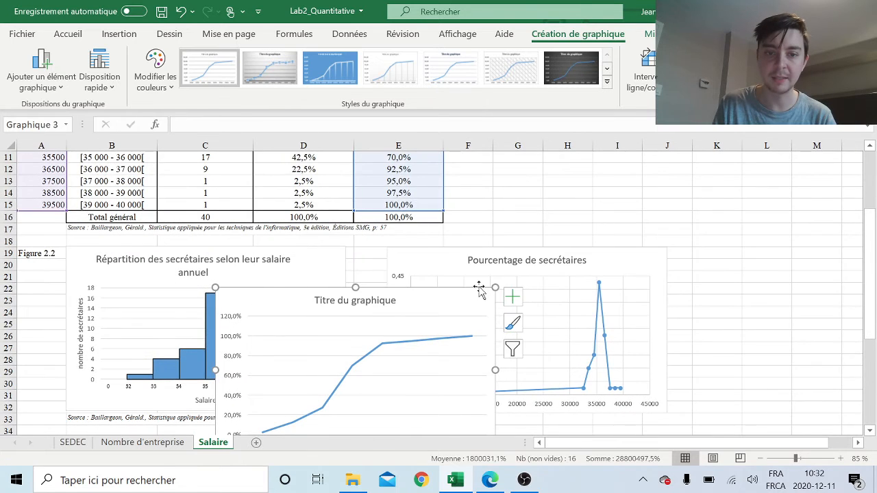
{"action": "scroll", "coordinate": [424, 282], "scroll_direction": "down", "scroll_amount": 2}
{"action": "left_click_drag", "start_coordinate": [480, 294], "coordinate": [261, 382]}
{"action": "scroll", "coordinate": [302, 319], "scroll_direction": "down", "scroll_amount": 1, "text": "ctrl"}
{"action": "scroll", "coordinate": [302, 319], "scroll_direction": "down", "scroll_amount": 2}
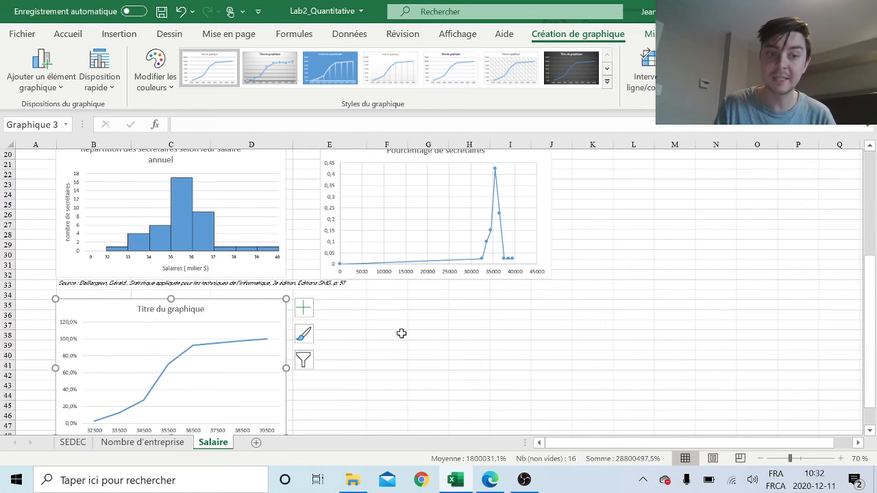
Extend the line chart's source ranges up to row 7 so the curve includes the zero class.
{"action": "scroll", "coordinate": [401, 333], "scroll_direction": "down", "scroll_amount": 1}
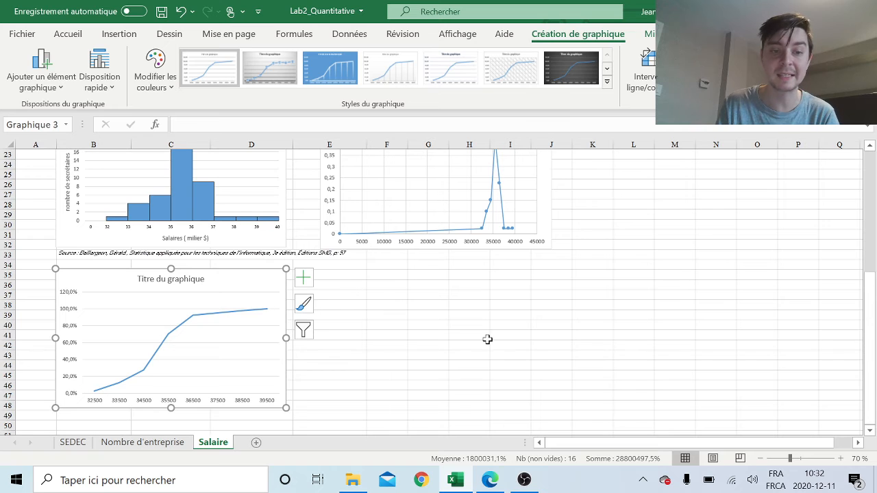
{"action": "scroll", "coordinate": [476, 344], "scroll_direction": "up", "scroll_amount": 3}
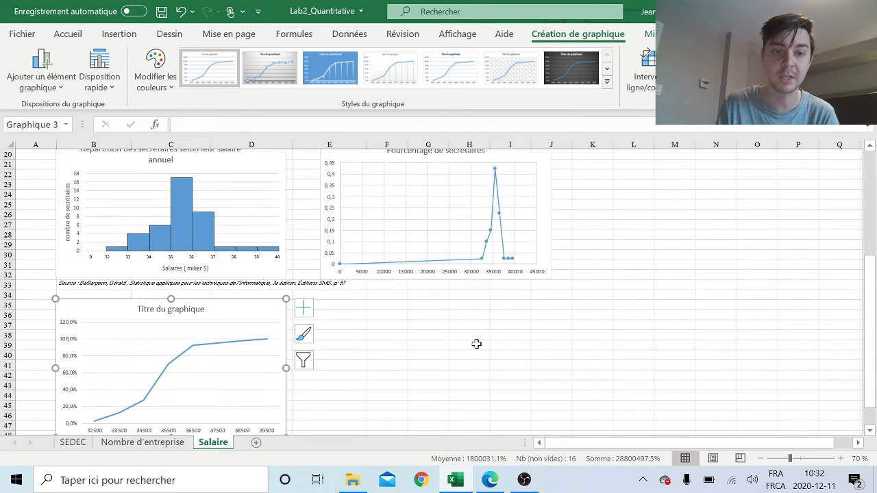
{"action": "scroll", "coordinate": [450, 337], "scroll_direction": "up", "scroll_amount": 3}
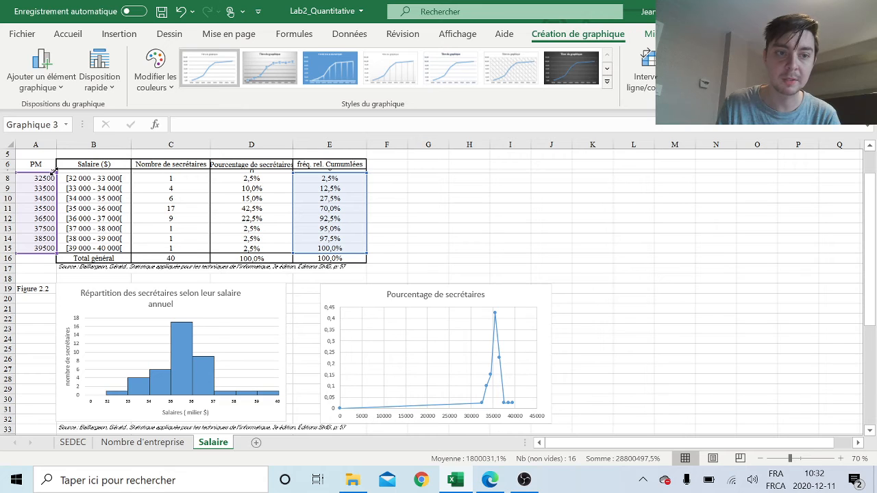
{"action": "left_click_drag", "start_coordinate": [53, 172], "coordinate": [52, 166]}
{"action": "scroll", "coordinate": [205, 201], "scroll_direction": "down", "scroll_amount": 7}
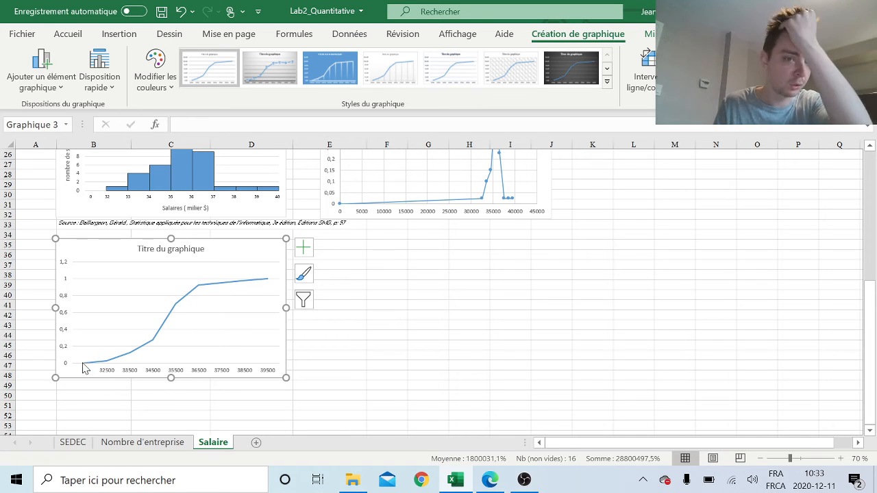
{"action": "mouse_move", "coordinate": [84, 365]}
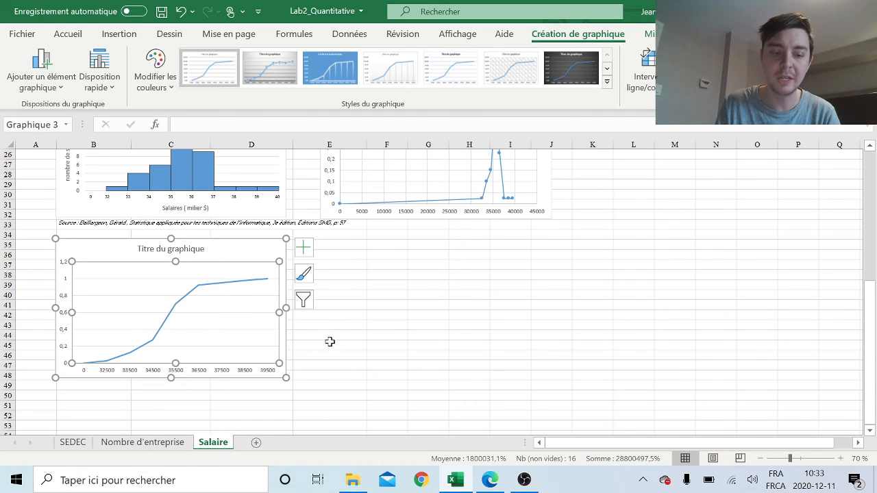
Examine the cumulative line chart's points against the PM and fréq. rel. cumulées columns of the table.
{"action": "scroll", "coordinate": [328, 346], "scroll_direction": "up", "scroll_amount": 2}
{"action": "scroll", "coordinate": [380, 346], "scroll_direction": "down", "scroll_amount": 2}
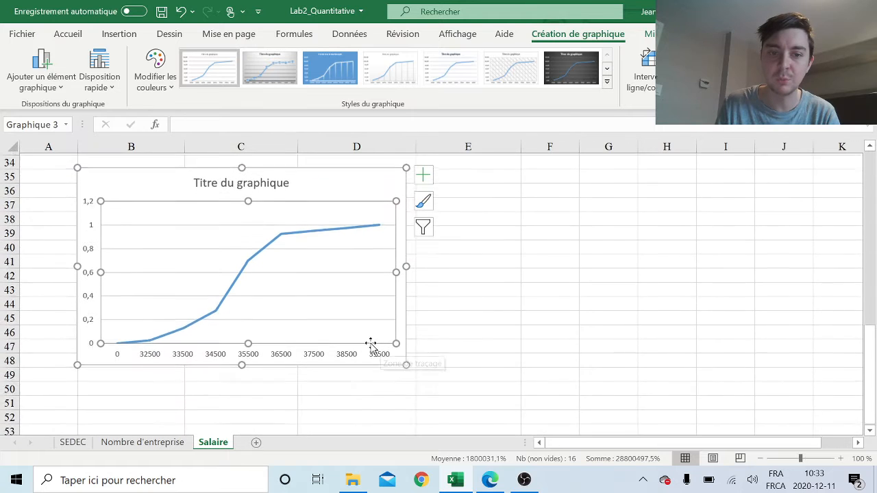
{"action": "scroll", "coordinate": [359, 348], "scroll_direction": "up", "scroll_amount": 1}
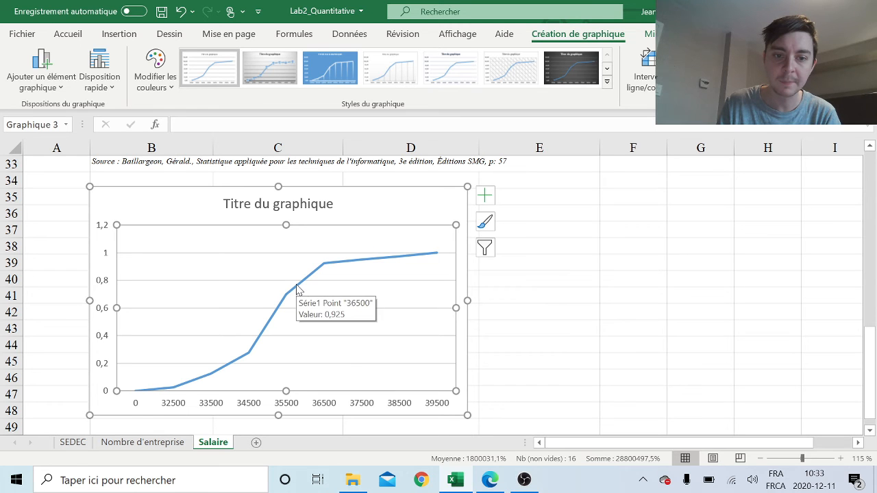
{"action": "scroll", "coordinate": [465, 281], "scroll_direction": "up", "scroll_amount": 9}
{"action": "scroll", "coordinate": [469, 281], "scroll_direction": "up", "scroll_amount": 1}
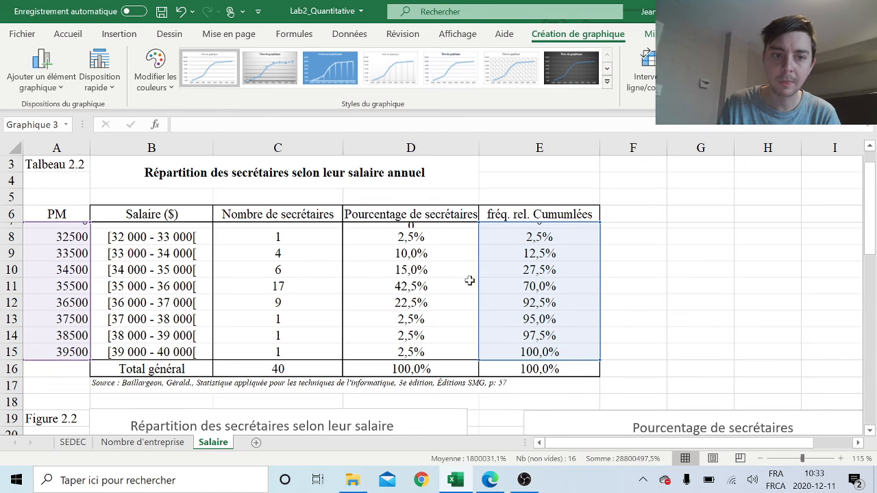
{"action": "scroll", "coordinate": [469, 281], "scroll_direction": "down", "scroll_amount": 10}
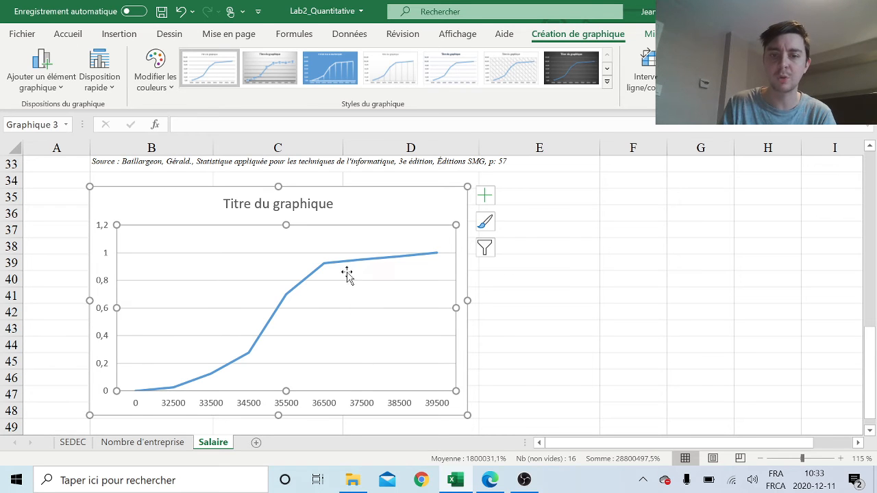
{"action": "scroll", "coordinate": [556, 349], "scroll_direction": "down", "scroll_amount": 1, "text": "ctrl"}
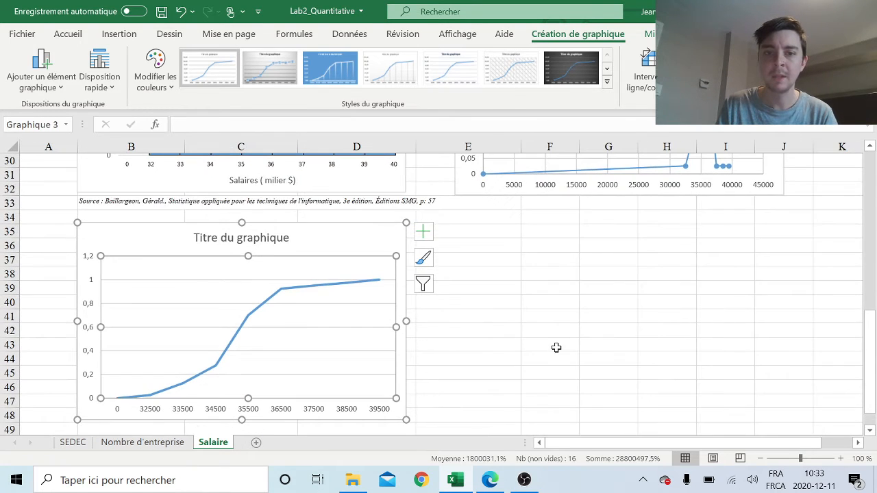
{"action": "scroll", "coordinate": [556, 349], "scroll_direction": "up", "scroll_amount": 8}
{"action": "scroll", "coordinate": [562, 344], "scroll_direction": "down", "scroll_amount": 1}
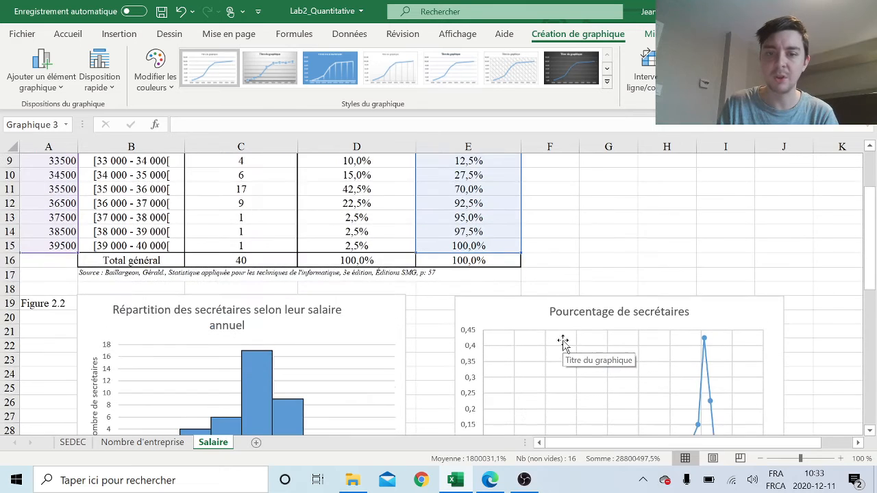
Switch to the lab PDF in Microsoft Edge and read the ogive section and item 12.1 on the mean and median salaries.
{"action": "key", "text": "alt+Tab"}
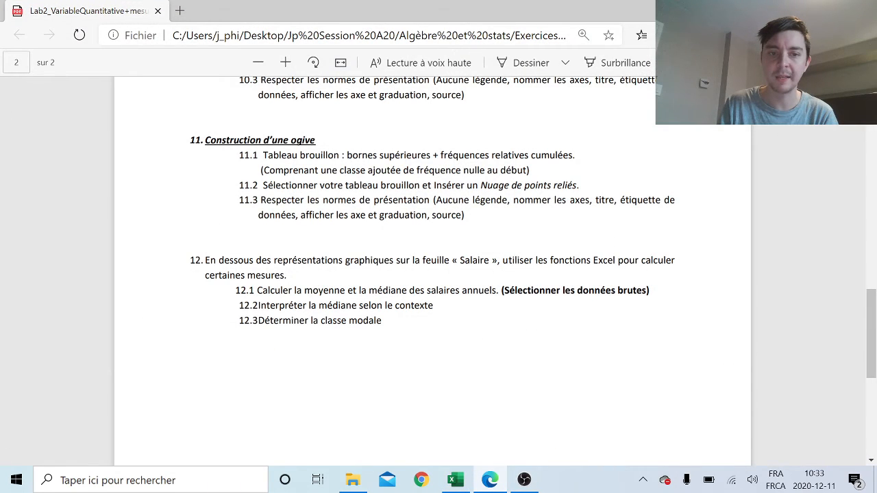
{"action": "left_click_drag", "start_coordinate": [191, 141], "coordinate": [348, 156]}
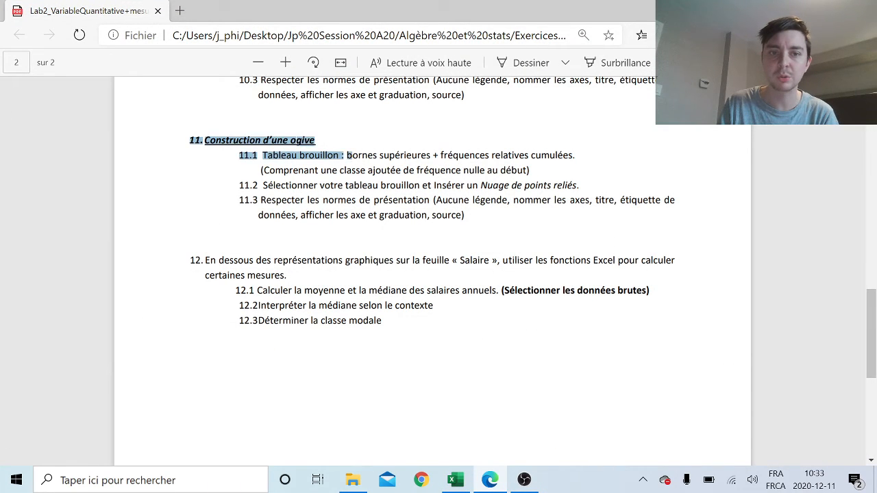
{"action": "left_click", "coordinate": [296, 247]}
{"action": "left_click_drag", "start_coordinate": [288, 262], "coordinate": [457, 290]}
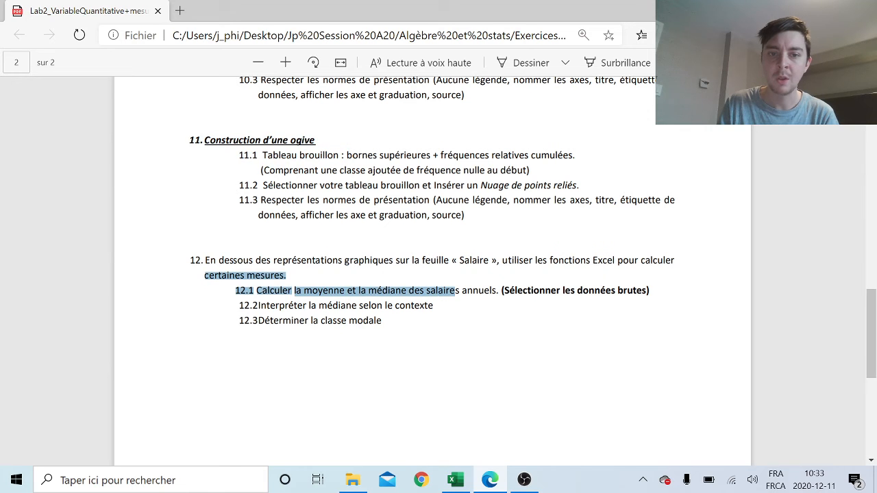
{"action": "left_click", "coordinate": [485, 311]}
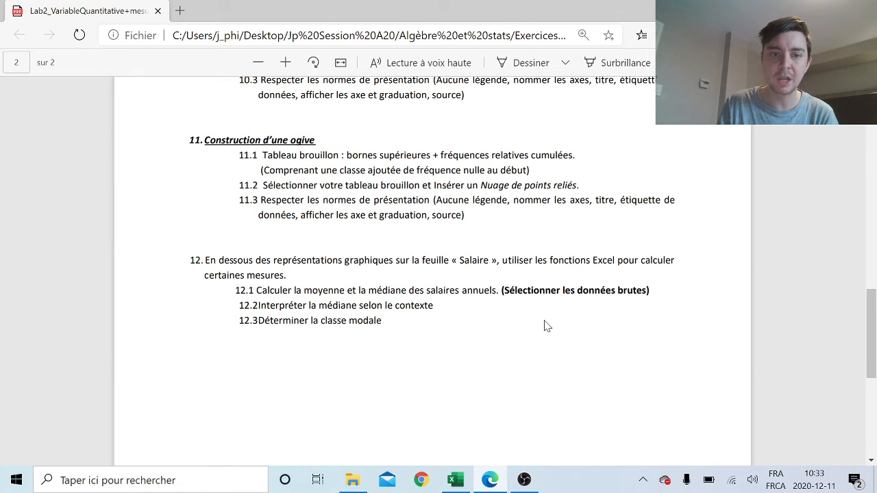
Switch from the lab PDF back to Excel and open the SEDEC sheet at the raw salary data.
{"action": "scroll", "coordinate": [546, 326], "scroll_direction": "down", "scroll_amount": 2}
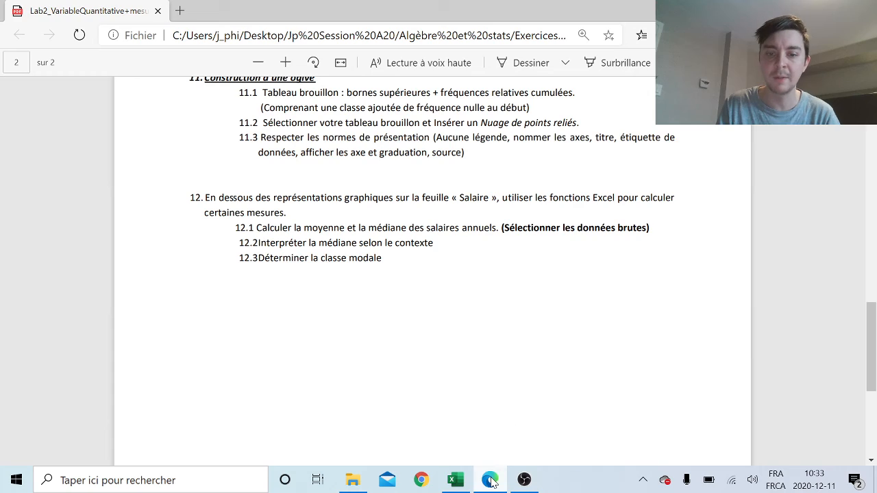
{"action": "left_click", "coordinate": [491, 481]}
{"action": "scroll", "coordinate": [419, 364], "scroll_direction": "up", "scroll_amount": 3}
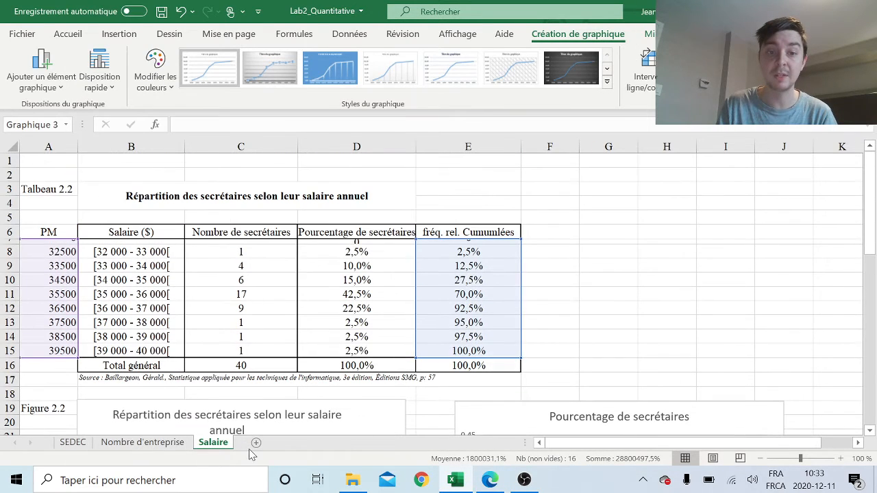
{"action": "left_click", "coordinate": [73, 442]}
{"action": "scroll", "coordinate": [349, 403], "scroll_direction": "down", "scroll_amount": 1}
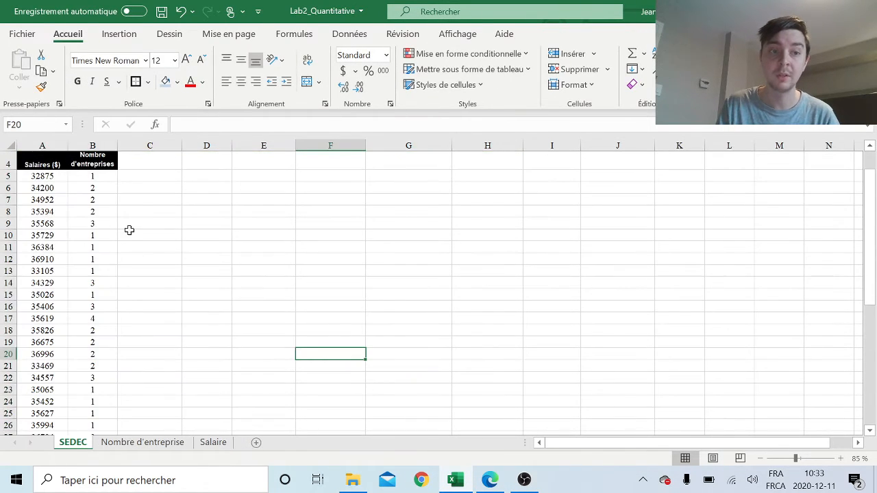
Enter the labels "Moyenne", "Médianne", "Écart type" and "mode" in cells D7 to D10 of the SEDEC sheet.
{"action": "left_click", "coordinate": [194, 199]}
{"action": "type", "text": "MO"}
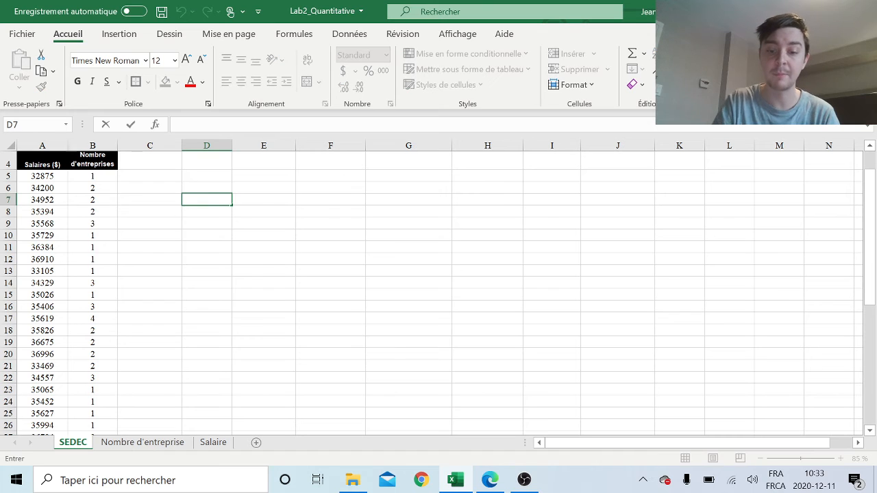
{"action": "type", "text": "yenne"}
{"action": "key", "text": "Return"}
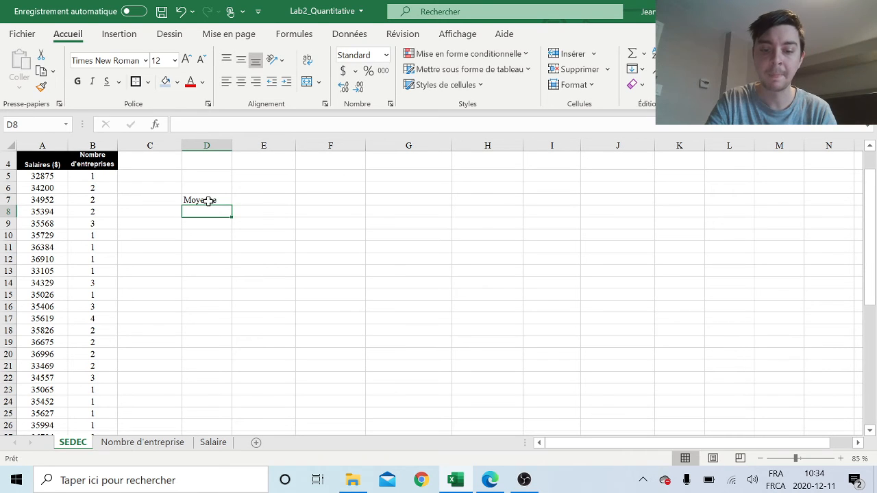
{"action": "type", "text": "Médianne"}
{"action": "key", "text": "Return"}
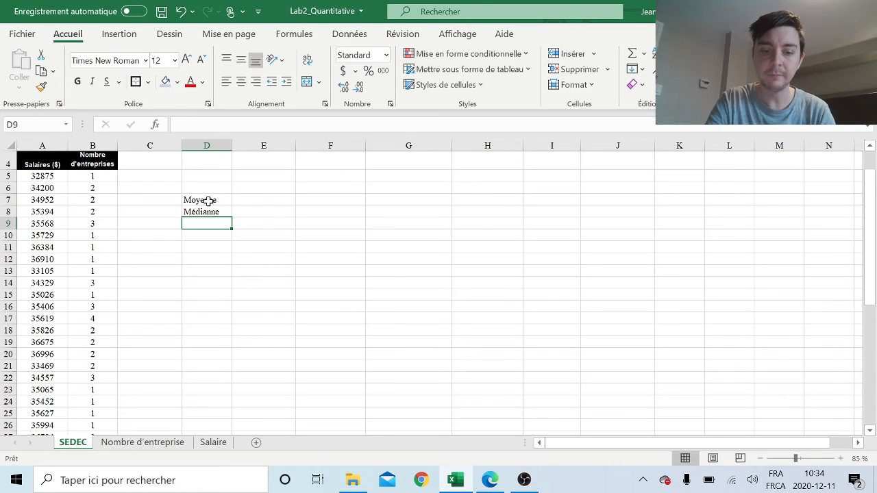
{"action": "type", "text": "Écart"}
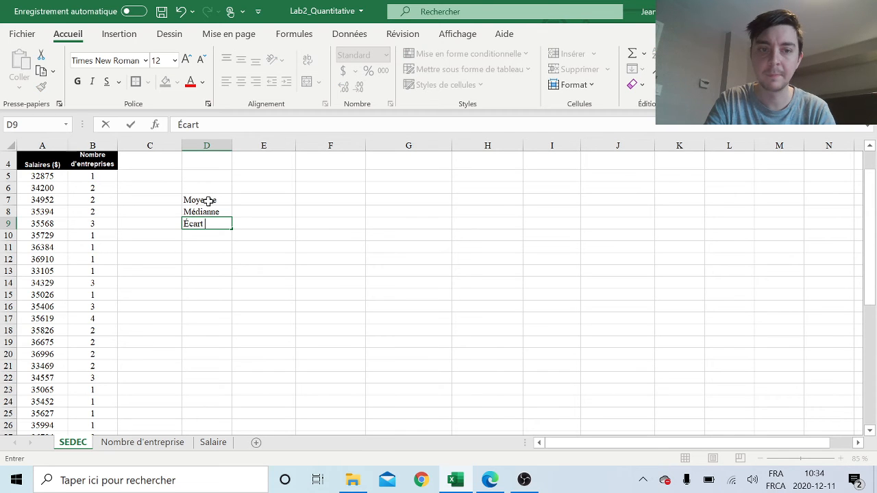
{"action": "type", "text": " type"}
{"action": "key", "text": "Return"}
{"action": "type", "text": "mode"}
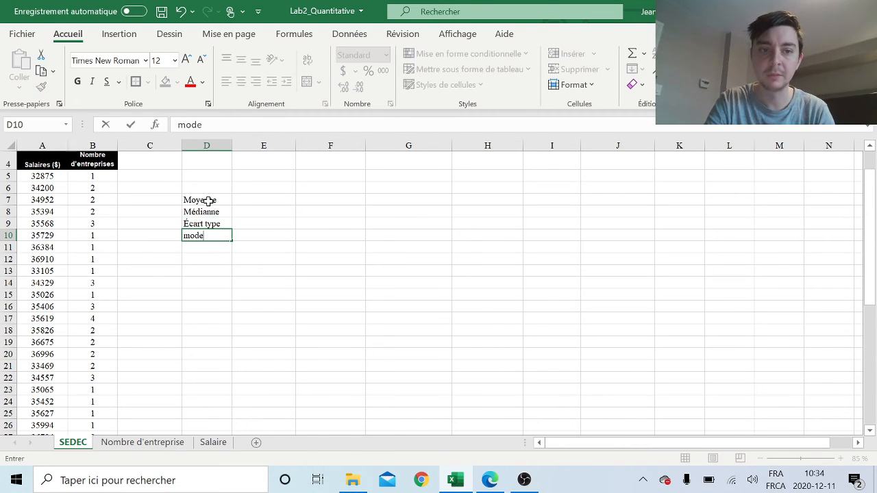
{"action": "key", "text": "Return"}
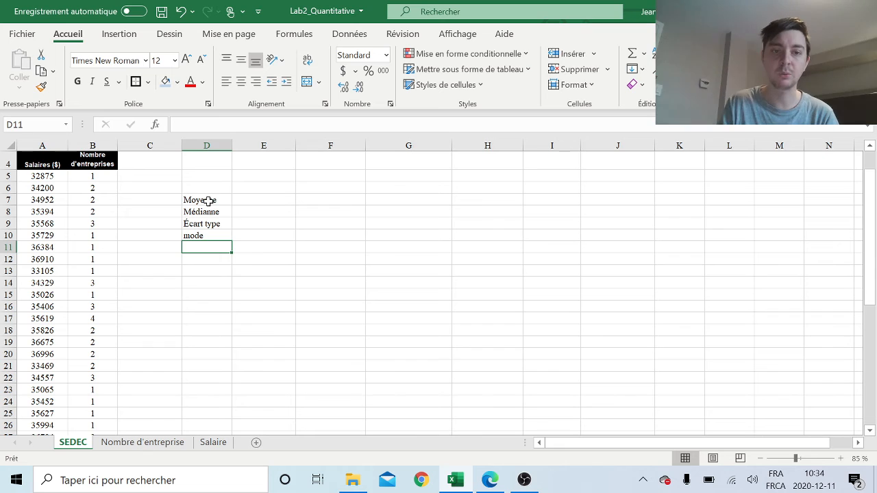
Calculate the mean salary in E7 with =MOYENNE(A5:A44) and apply the dollar accounting format to it.
{"action": "left_click", "coordinate": [280, 199]}
{"action": "type", "text": "="}
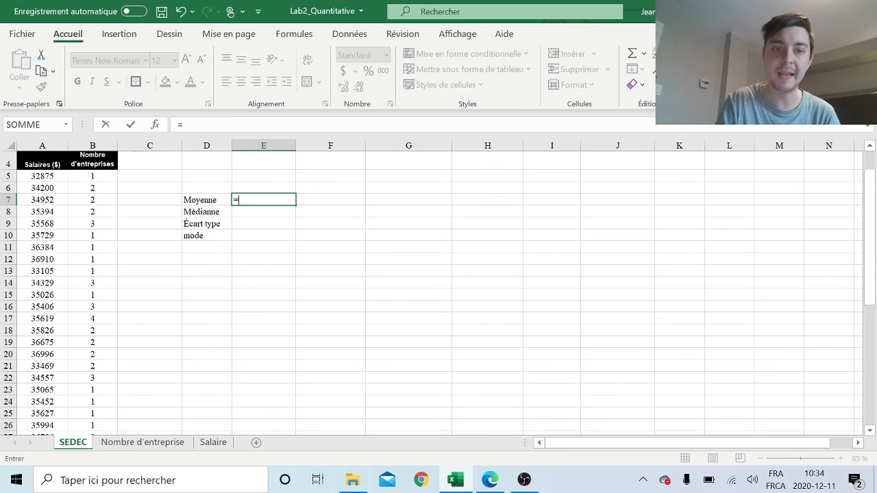
{"action": "type", "text": "moyenne"}
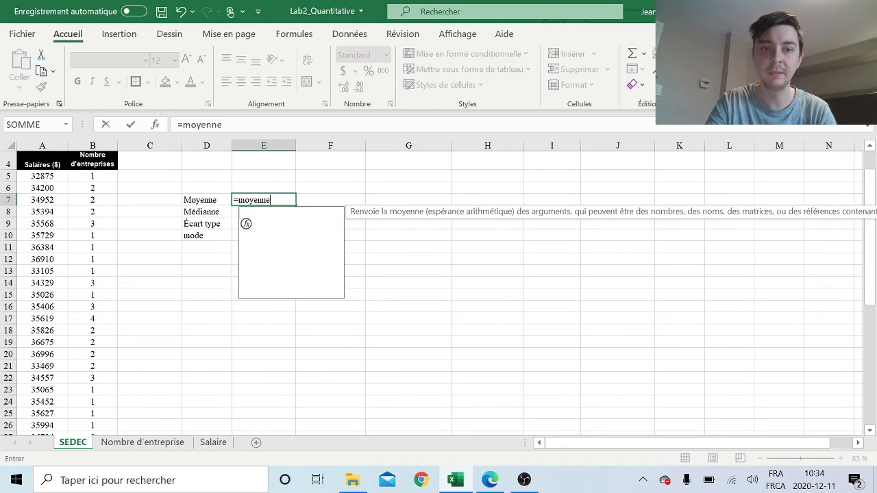
{"action": "double_click", "coordinate": [296, 214]}
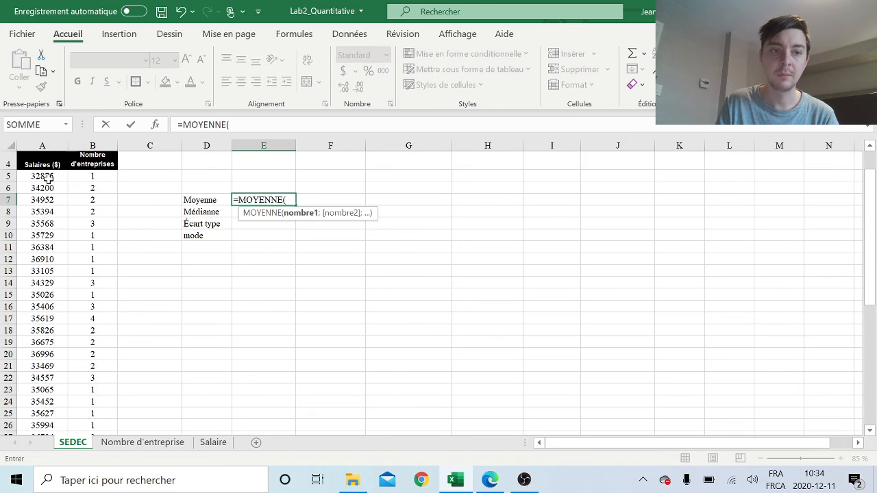
{"action": "left_click_drag", "start_coordinate": [45, 178], "coordinate": [15, 488]}
{"action": "scroll", "coordinate": [247, 285], "scroll_direction": "up", "scroll_amount": 5}
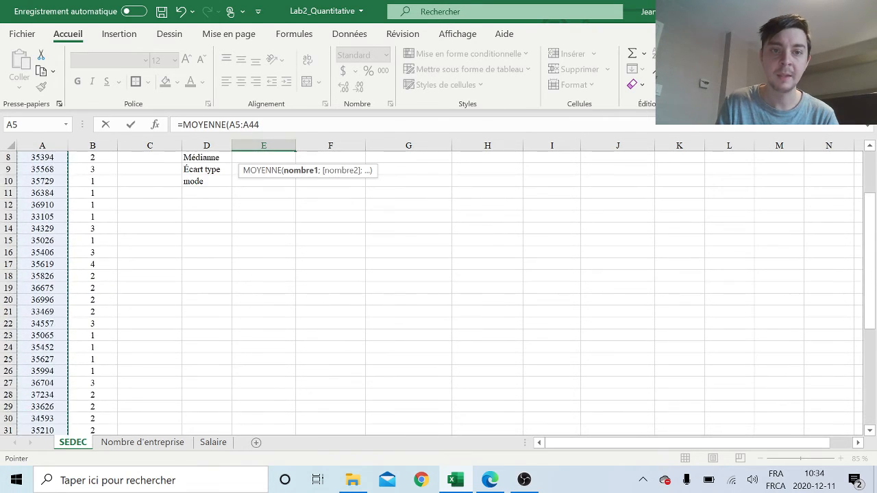
{"action": "left_click", "coordinate": [262, 124]}
{"action": "type", "text": ")"}
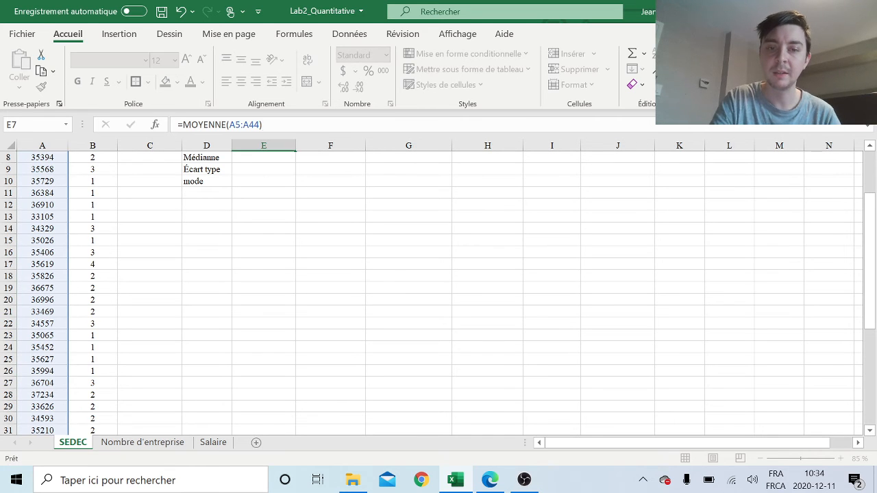
{"action": "key", "text": "Return"}
{"action": "scroll", "coordinate": [303, 214], "scroll_direction": "up", "scroll_amount": 3}
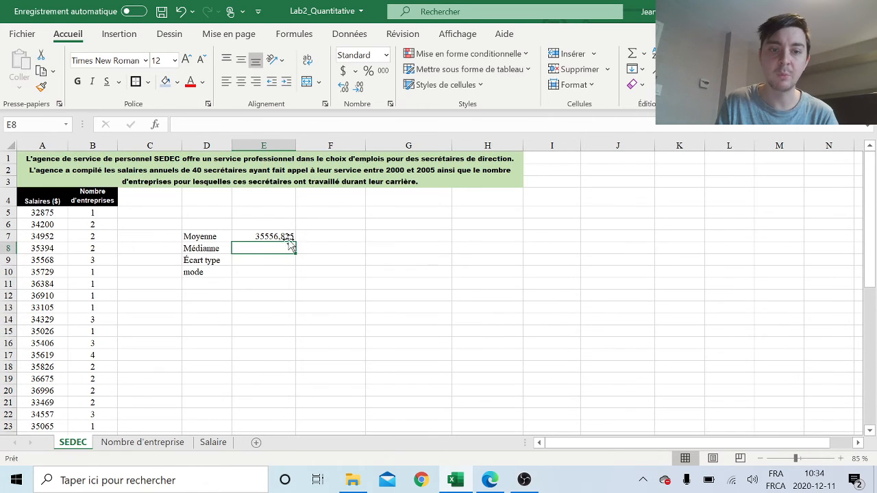
{"action": "key", "text": "Up"}
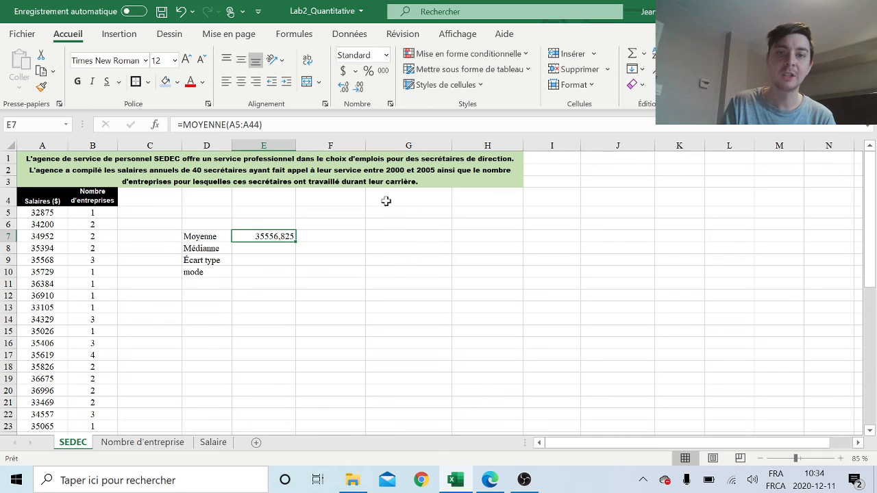
{"action": "left_click", "coordinate": [343, 70]}
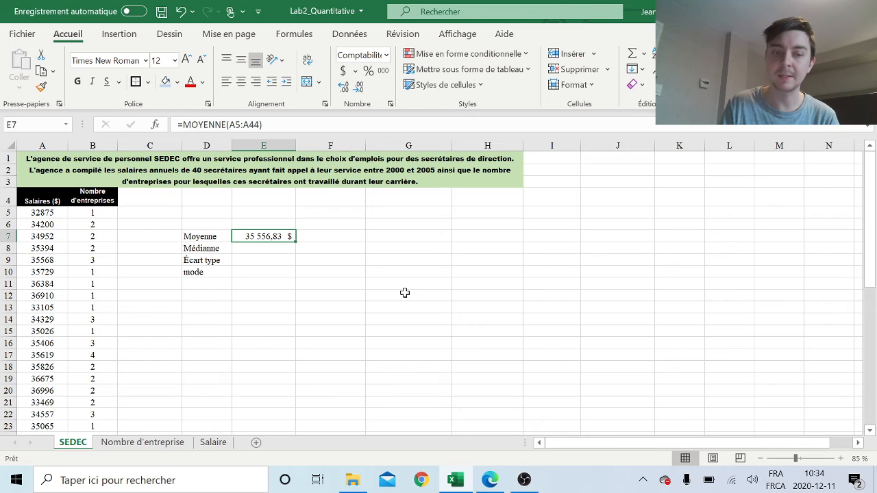
Calculate the median salary in E8 with =MEDIANE(A5:A44), copying the range reference A5:A44 from the formula for reuse.
{"action": "left_click", "coordinate": [280, 248]}
{"action": "type", "text": "="}
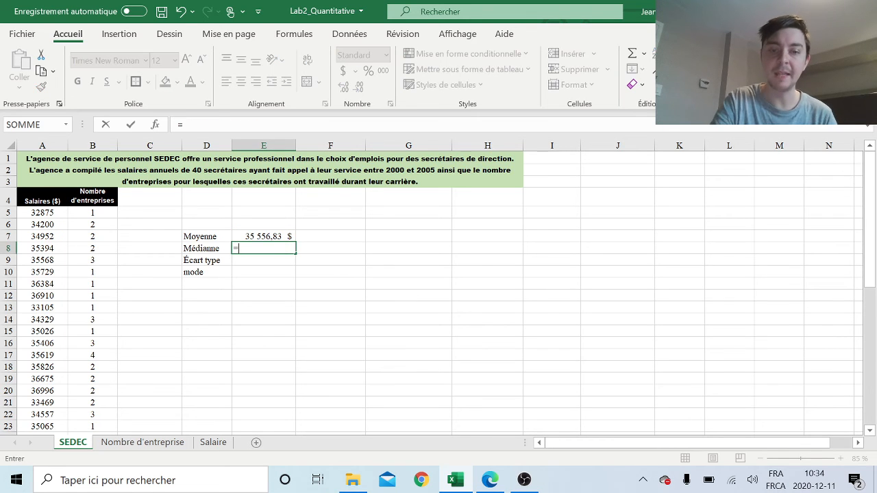
{"action": "type", "text": "médianne"}
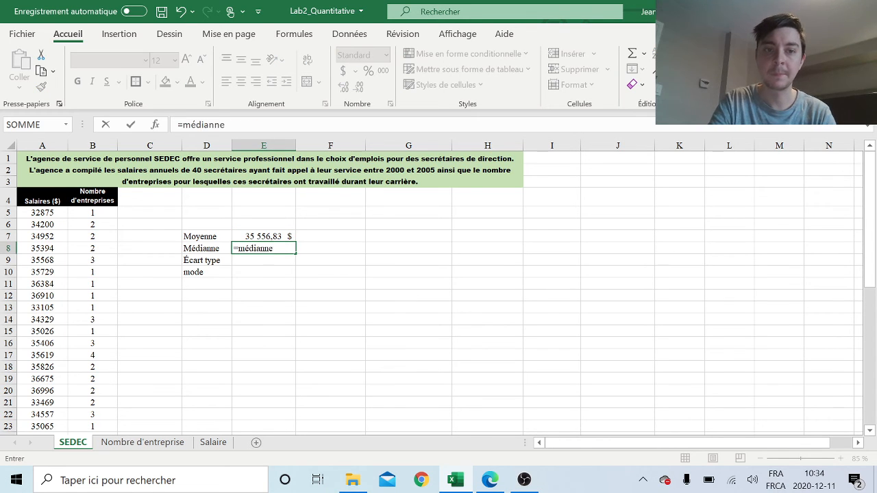
{"action": "key", "text": "BackSpace"}
{"action": "type", "text": "ed"}
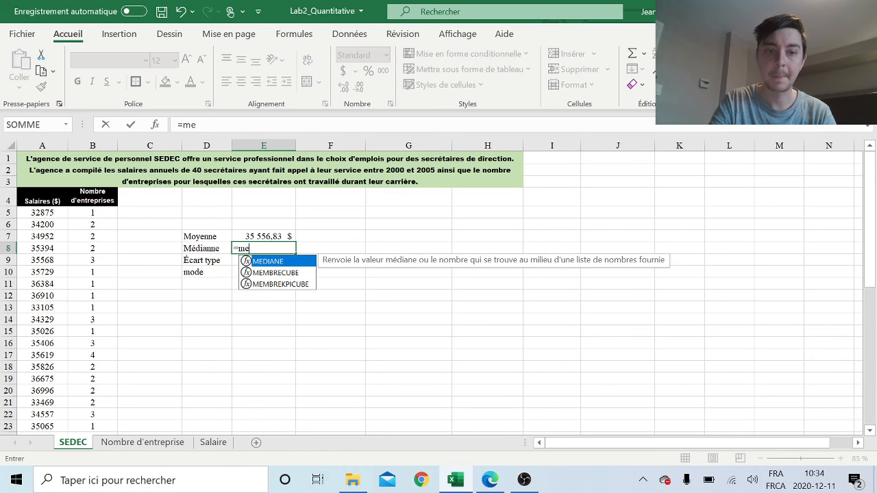
{"action": "double_click", "coordinate": [269, 263]}
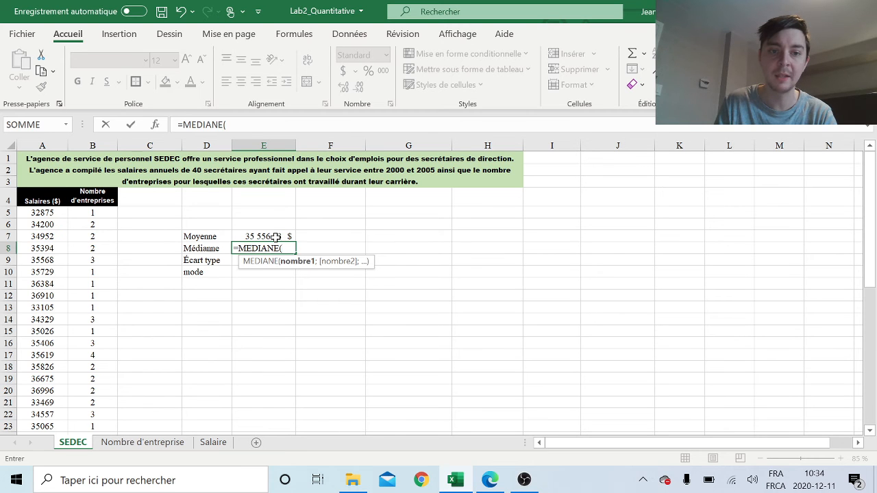
{"action": "left_click", "coordinate": [58, 213]}
{"action": "left_click_drag", "start_coordinate": [58, 233], "coordinate": [46, 413]}
{"action": "scroll", "coordinate": [337, 261], "scroll_direction": "up", "scroll_amount": 7}
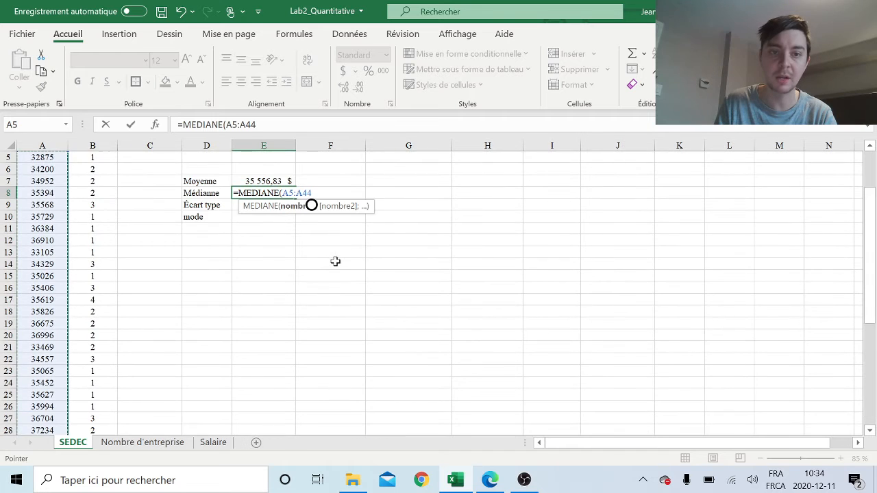
{"action": "type", "text": ")"}
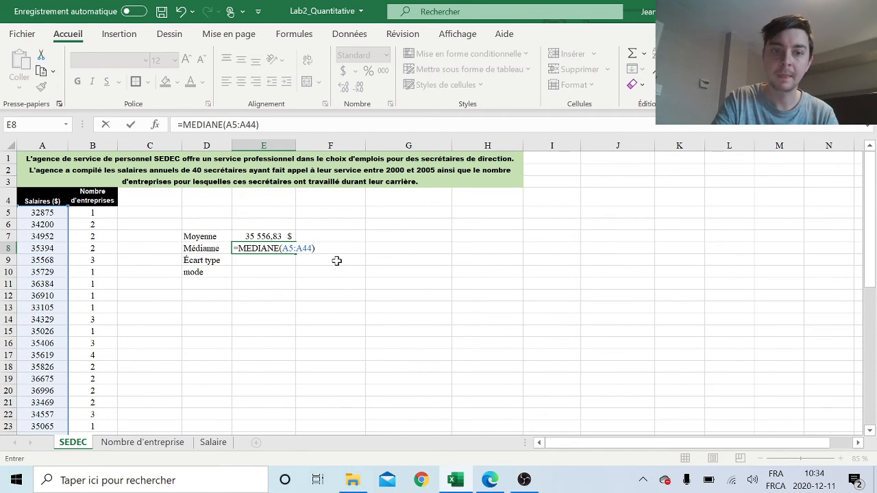
{"action": "left_click_drag", "start_coordinate": [226, 124], "coordinate": [257, 125]}
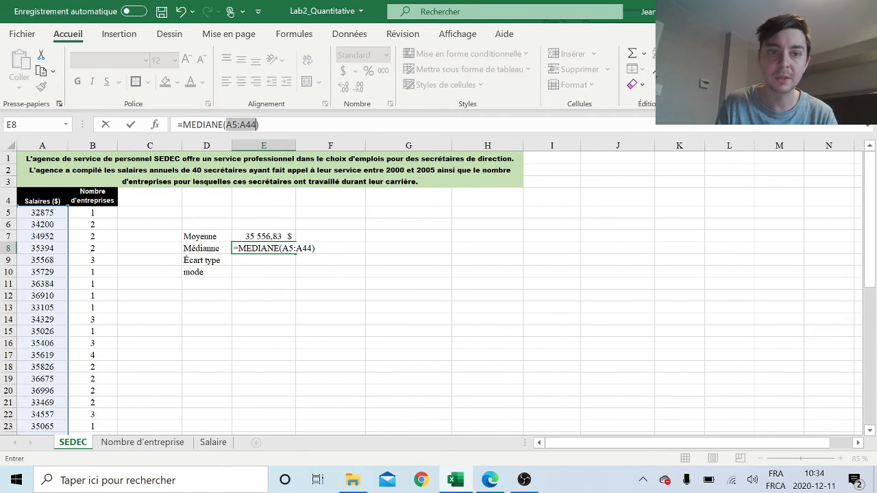
{"action": "left_click", "coordinate": [295, 122]}
{"action": "key", "text": "Return"}
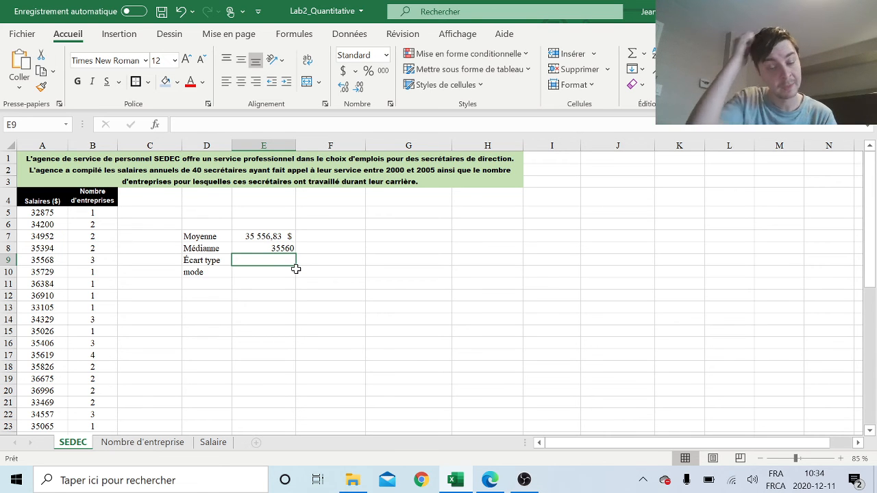
{"action": "left_click", "coordinate": [293, 248]}
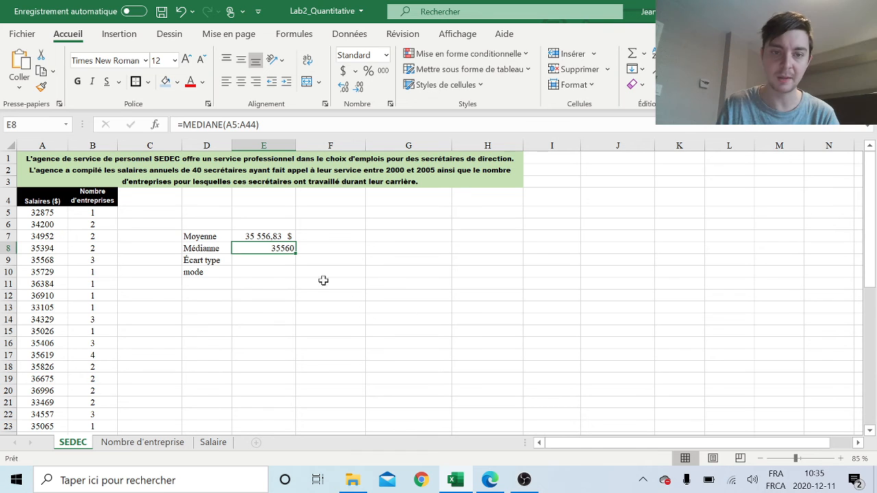
Fill the Écart type cell E9 with the formula =ECART.MOYEN(A5:A44).
{"action": "left_click", "coordinate": [287, 259]}
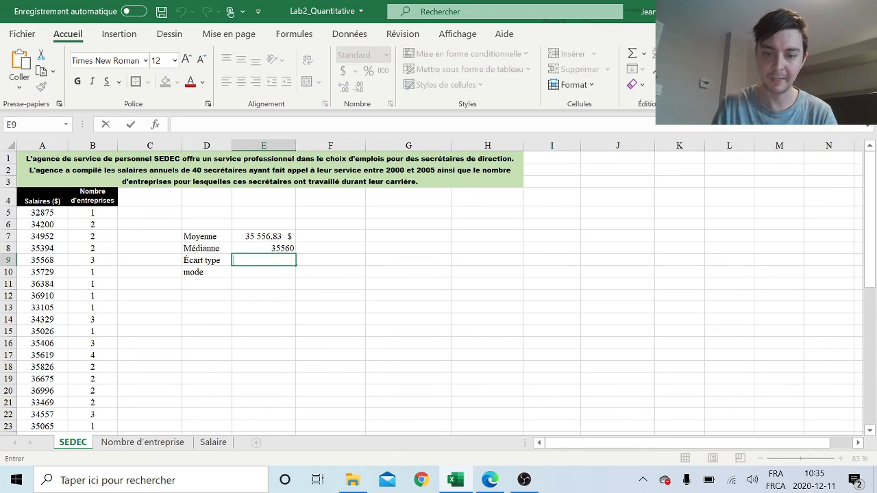
{"action": "type", "text": "=écart"}
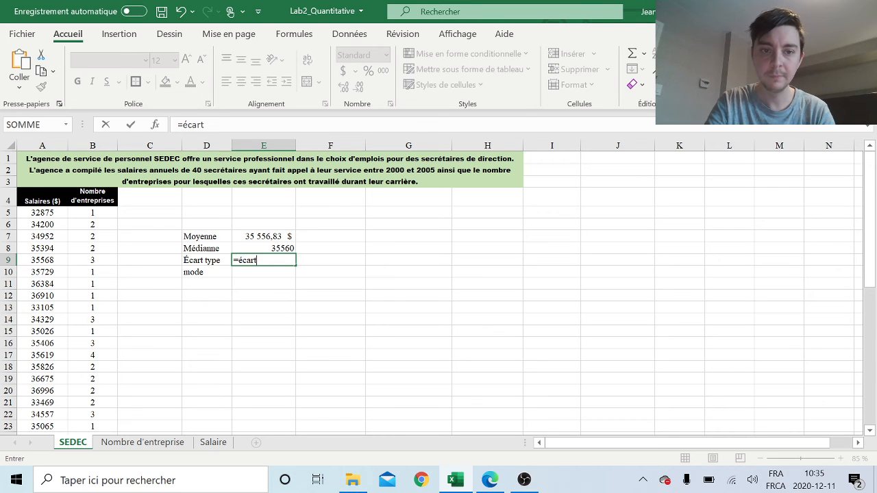
{"action": "key", "text": "BackSpace"}
{"action": "type", "text": "ecar"}
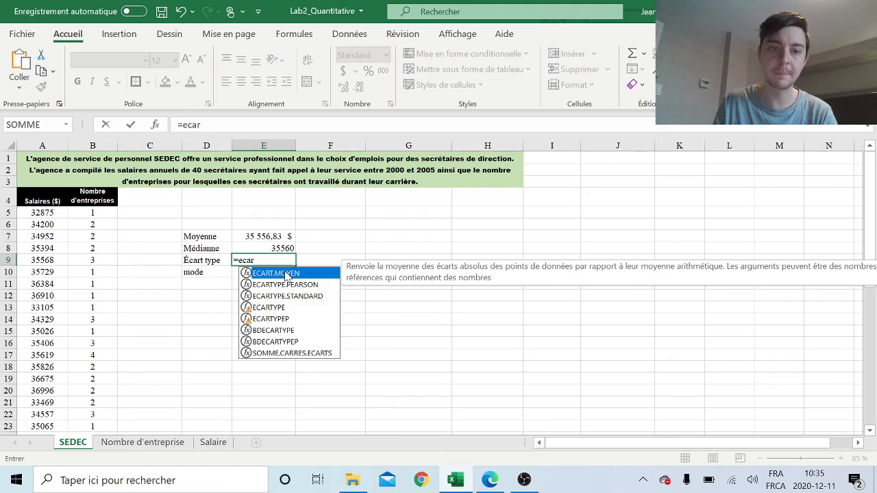
{"action": "key", "text": "Tab"}
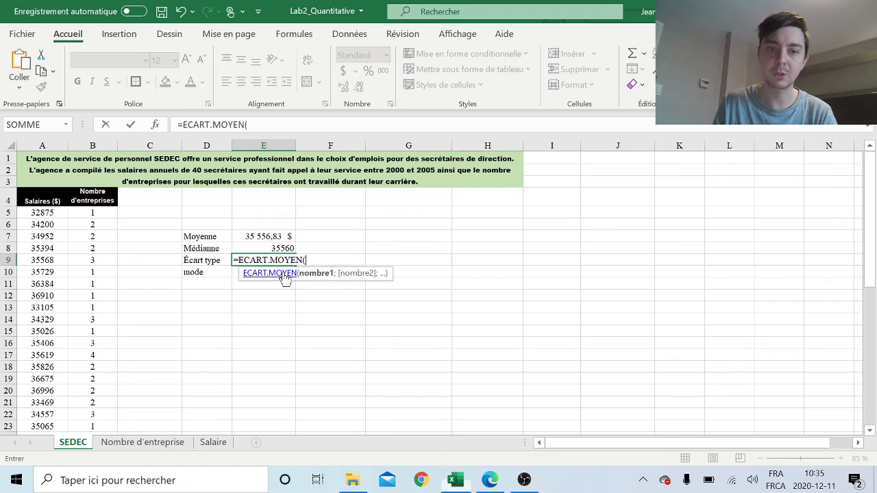
{"action": "type", "text": "A5:A44"}
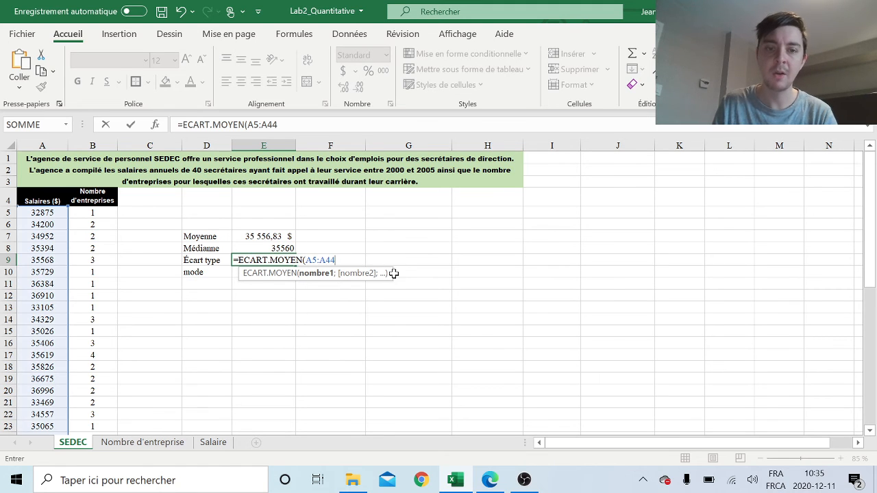
{"action": "type", "text": ")"}
{"action": "key", "text": "Return"}
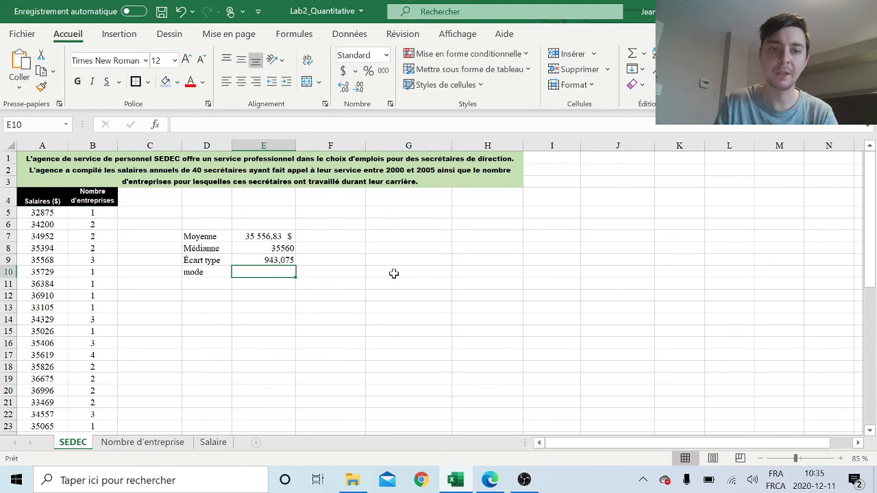
{"action": "left_click", "coordinate": [285, 261]}
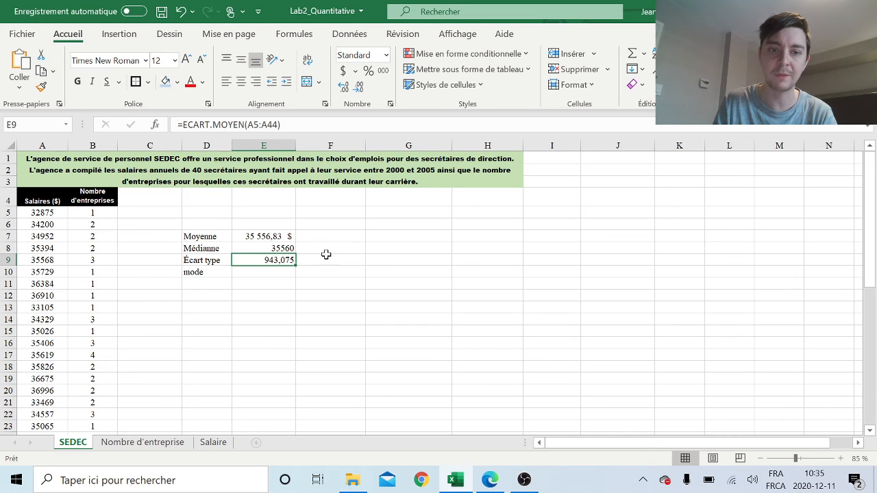
Calculate the mode of the number of companies in E10 with the formula =MODE.SIMPLE(B5:B44).
{"action": "left_click", "coordinate": [278, 272]}
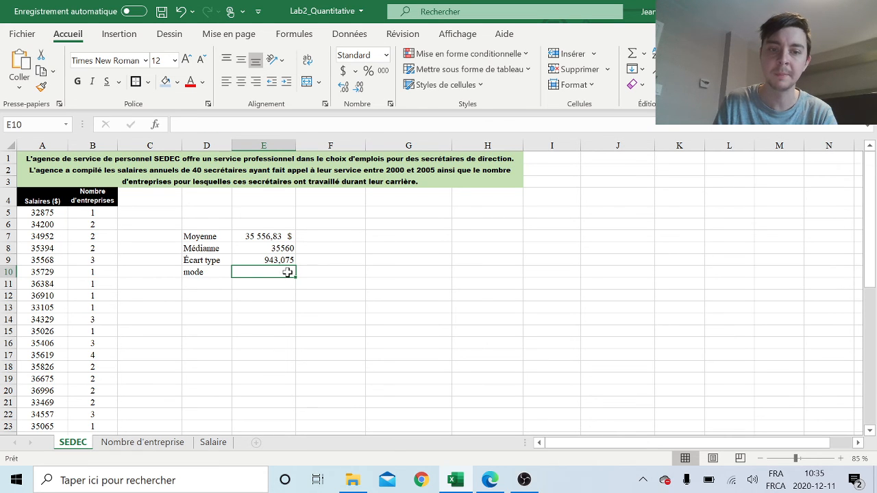
{"action": "key", "text": "BackSpace"}
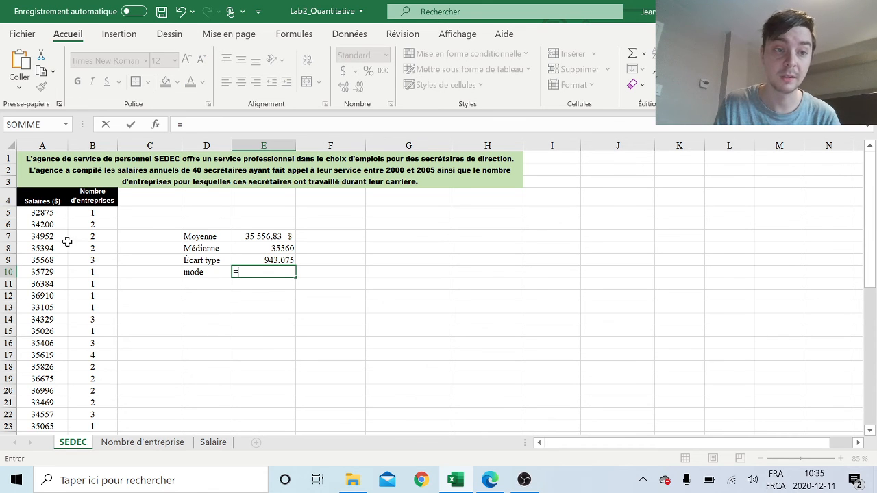
{"action": "scroll", "coordinate": [43, 199], "scroll_direction": "down", "scroll_amount": 1}
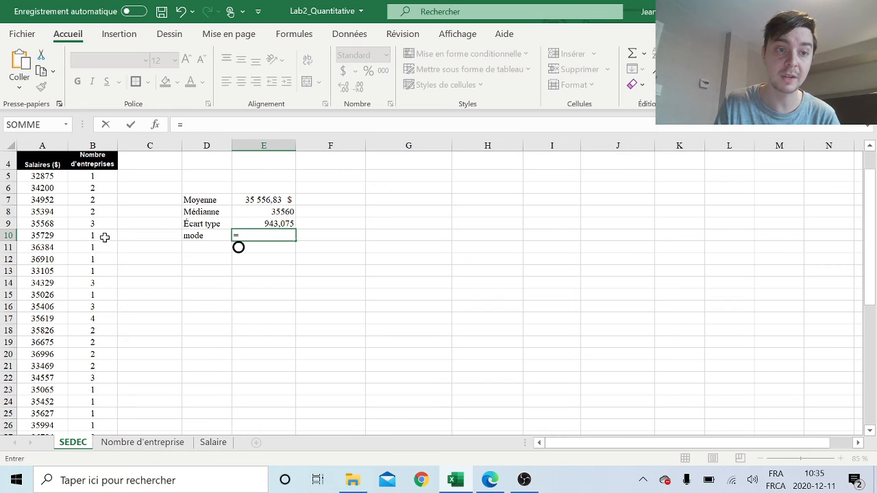
{"action": "scroll", "coordinate": [162, 218], "scroll_direction": "up", "scroll_amount": 1}
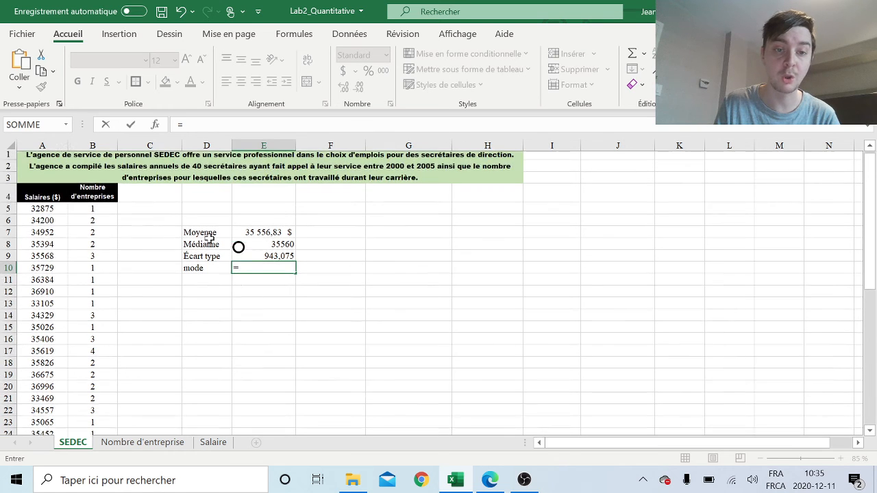
{"action": "type", "text": "mode"}
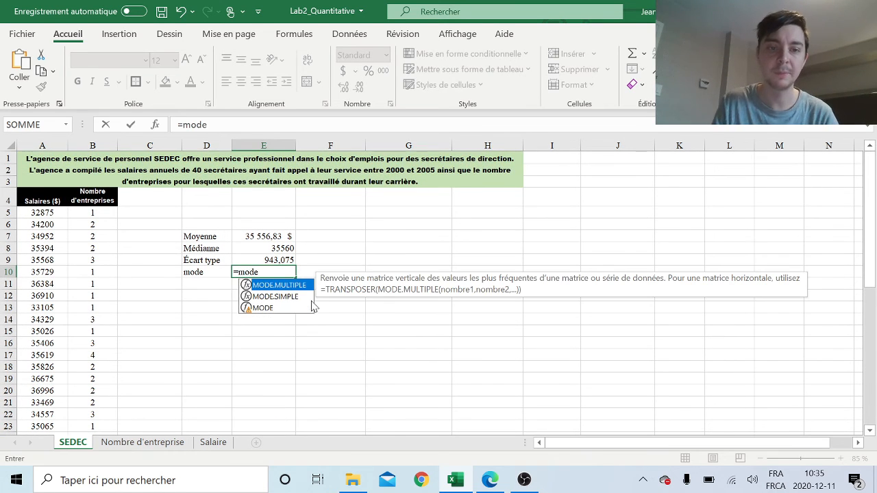
{"action": "double_click", "coordinate": [276, 296]}
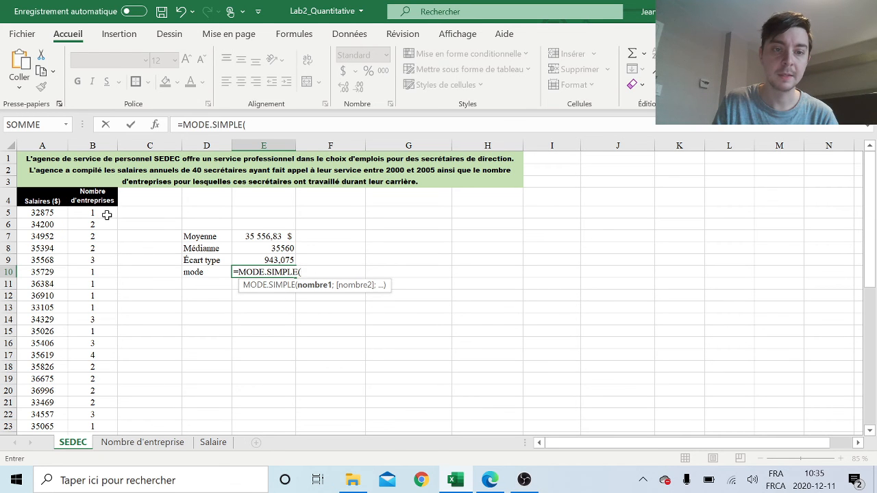
{"action": "left_click_drag", "start_coordinate": [108, 212], "coordinate": [108, 407]}
{"action": "scroll", "coordinate": [316, 373], "scroll_direction": "up", "scroll_amount": 8}
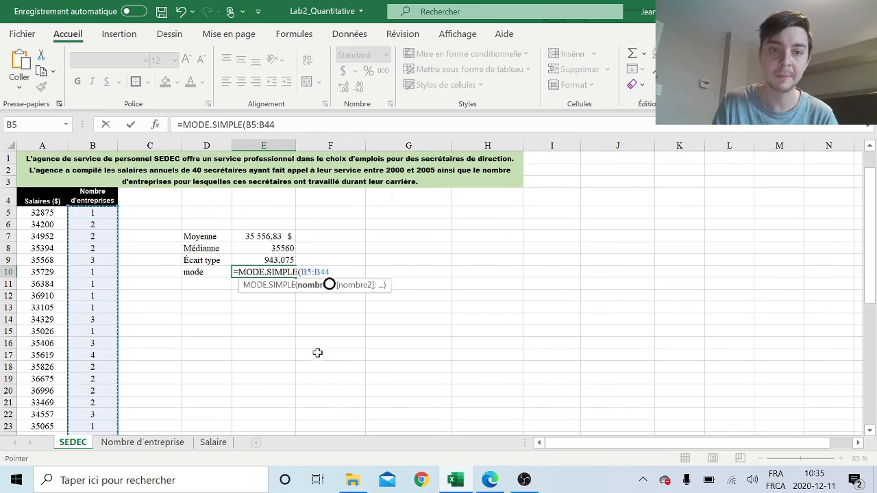
{"action": "type", "text": ")"}
{"action": "key", "text": "Return"}
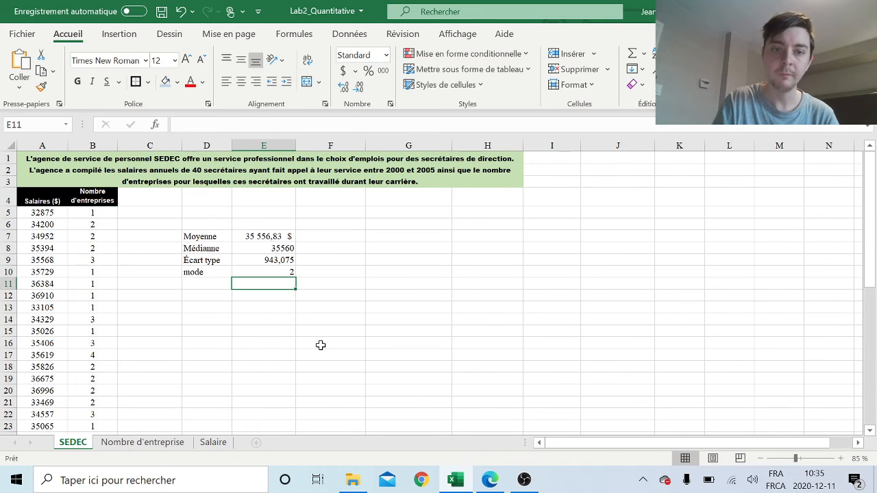
{"action": "left_click", "coordinate": [273, 272]}
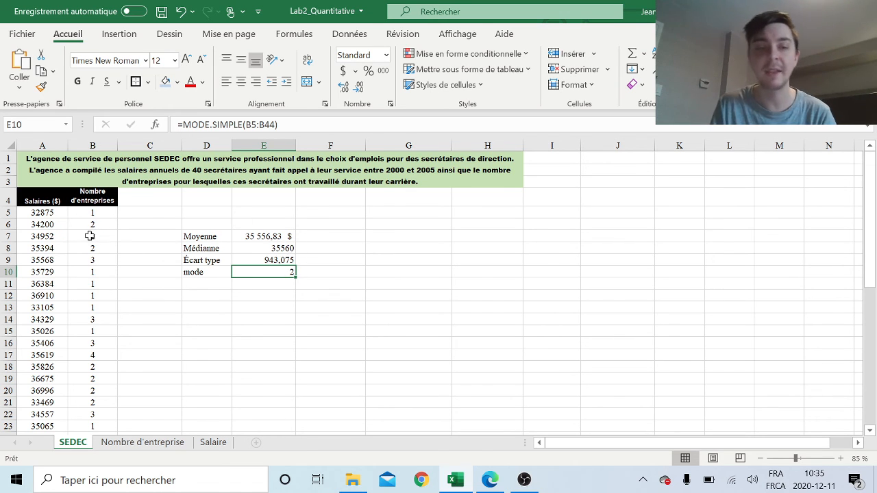
{"action": "left_click", "coordinate": [230, 273]}
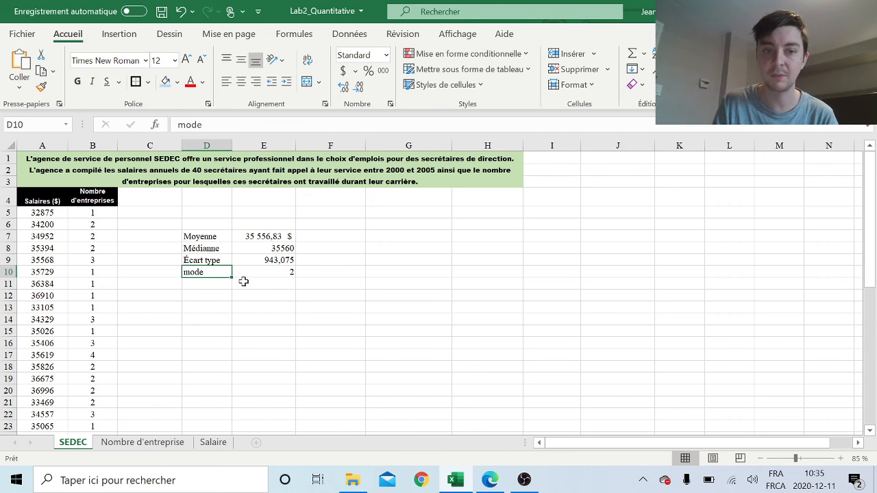
{"action": "left_click", "coordinate": [261, 273]}
Copy the block of statistics labels and results in D7:E10 of the SEDEC sheet.
{"action": "left_click_drag", "start_coordinate": [210, 238], "coordinate": [294, 273]}
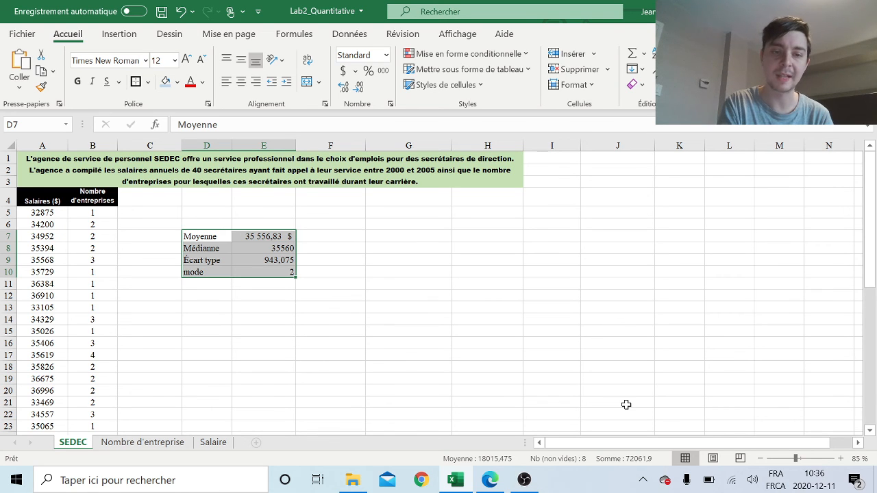
{"action": "left_click", "coordinate": [223, 260]}
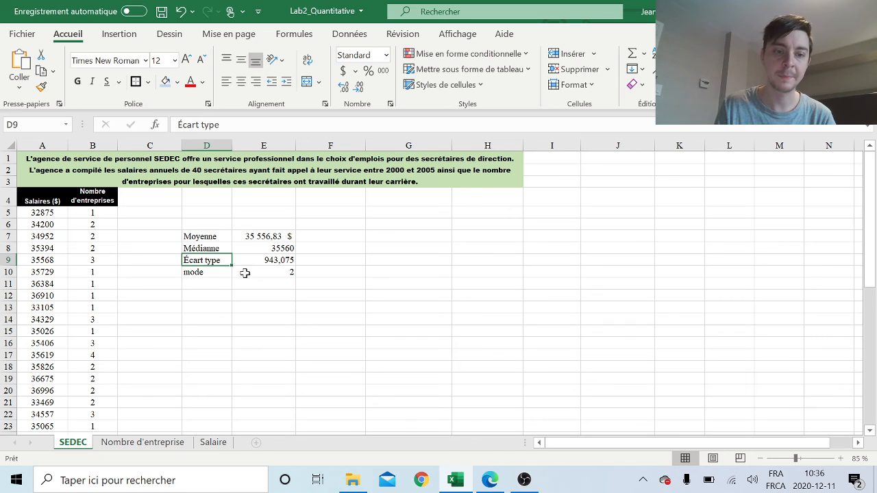
{"action": "left_click_drag", "start_coordinate": [222, 236], "coordinate": [288, 272]}
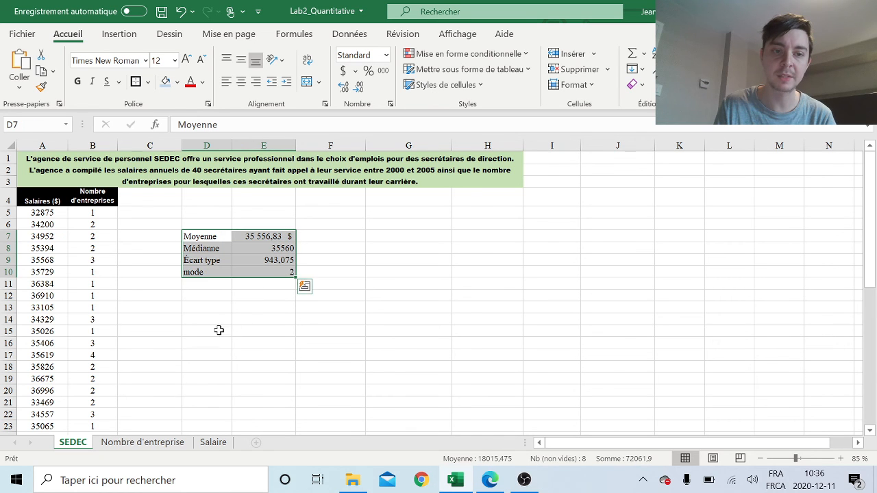
{"action": "left_click", "coordinate": [177, 444]}
{"action": "left_click", "coordinate": [213, 442]}
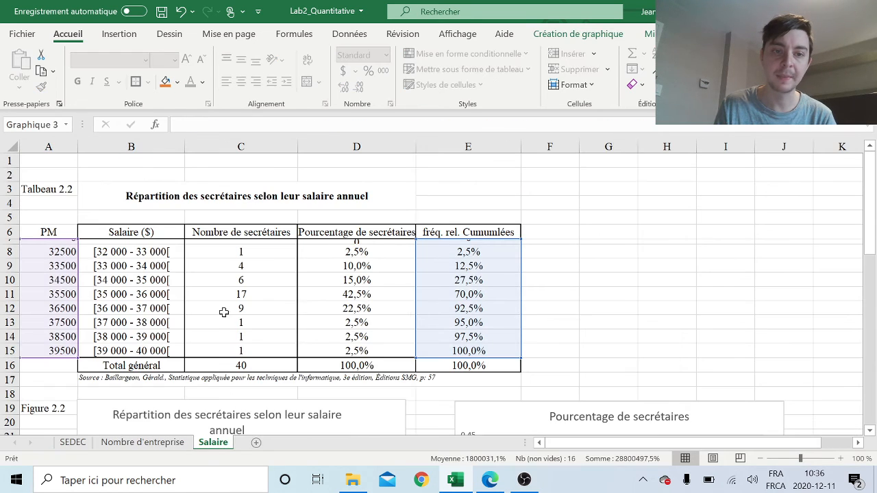
{"action": "left_click_drag", "start_coordinate": [68, 250], "coordinate": [72, 352]}
{"action": "left_click", "coordinate": [73, 442]}
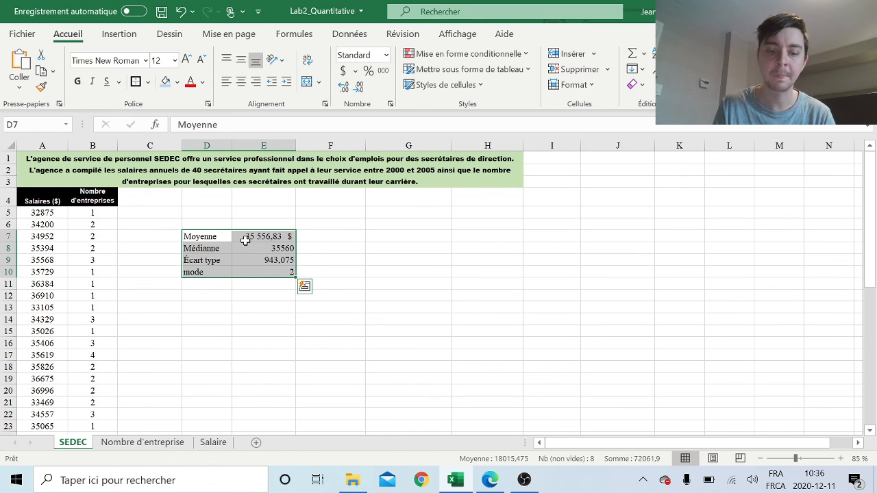
{"action": "key", "text": "ctrl+c"}
Open the Salaire sheet and select cell F35, below the Pourcentage de secrétaires chart, as the paste destination.
{"action": "left_click", "coordinate": [213, 443]}
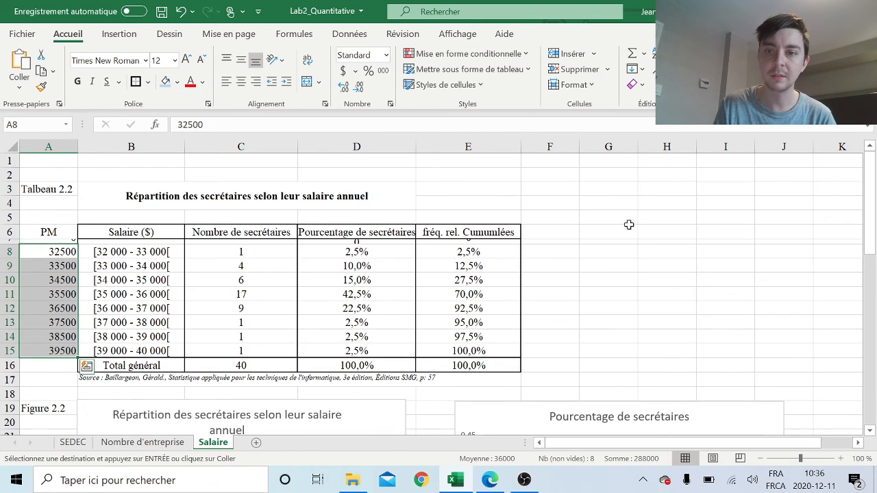
{"action": "scroll", "coordinate": [596, 254], "scroll_direction": "down", "scroll_amount": 2}
{"action": "scroll", "coordinate": [561, 270], "scroll_direction": "down", "scroll_amount": 5}
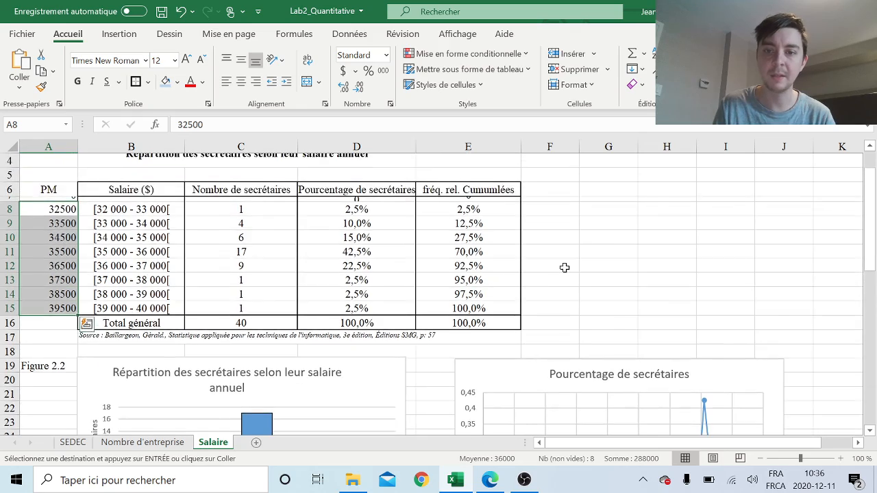
{"action": "key", "text": "ctrl+q"}
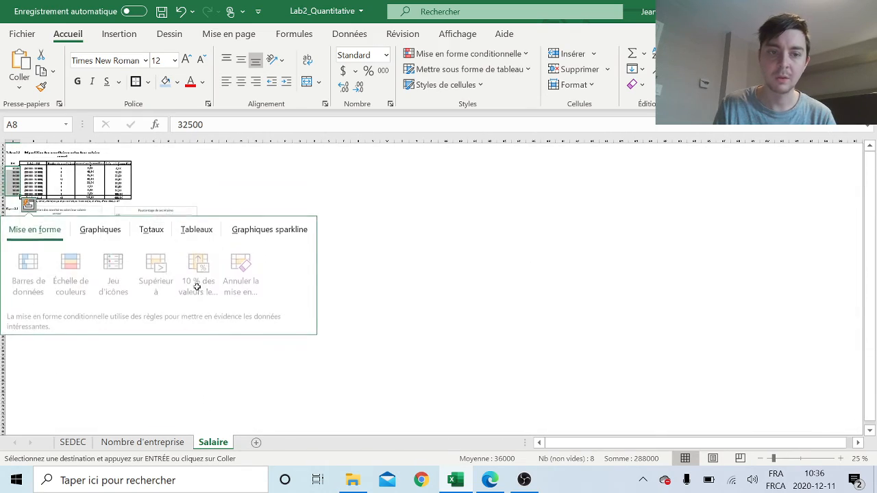
{"action": "left_click", "coordinate": [533, 292]}
{"action": "scroll", "coordinate": [182, 274], "scroll_direction": "up", "scroll_amount": 1}
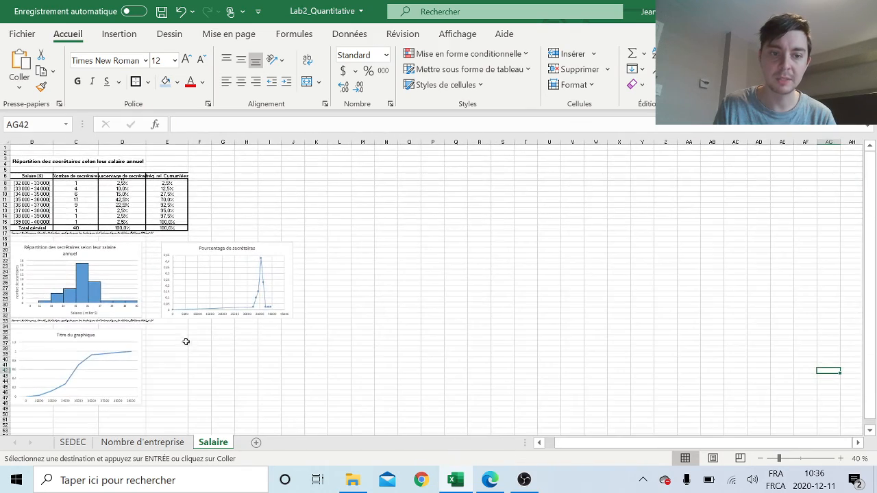
{"action": "left_click", "coordinate": [206, 333]}
{"action": "key", "text": "ctrl+v"}
{"action": "left_click", "coordinate": [313, 349]}
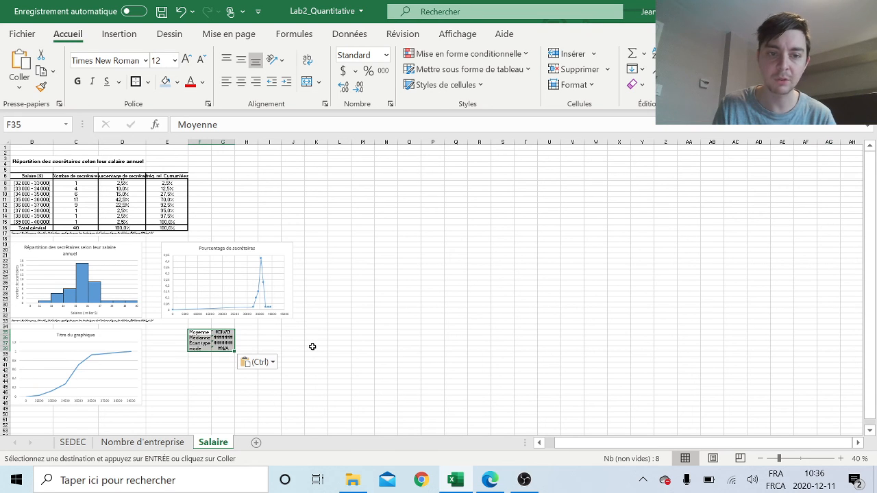
{"action": "key", "text": "ctrl+z"}
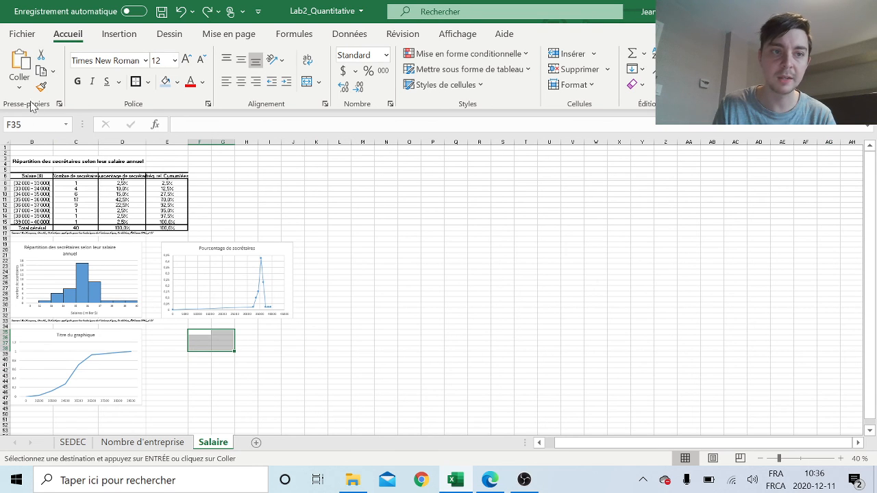
Paste the copied statistics block as values only at F35 of the Salaire sheet.
{"action": "left_click", "coordinate": [19, 86]}
{"action": "left_click", "coordinate": [19, 190]}
{"action": "left_click", "coordinate": [409, 293]}
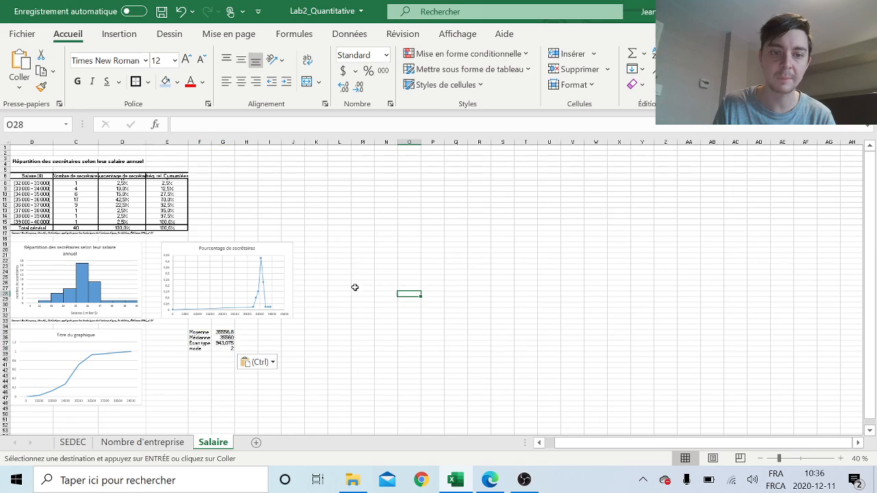
Examine the PM class midpoints and the Nombre de secrétaires counts in the salary distribution table.
{"action": "scroll", "coordinate": [233, 236], "scroll_direction": "up", "scroll_amount": 3}
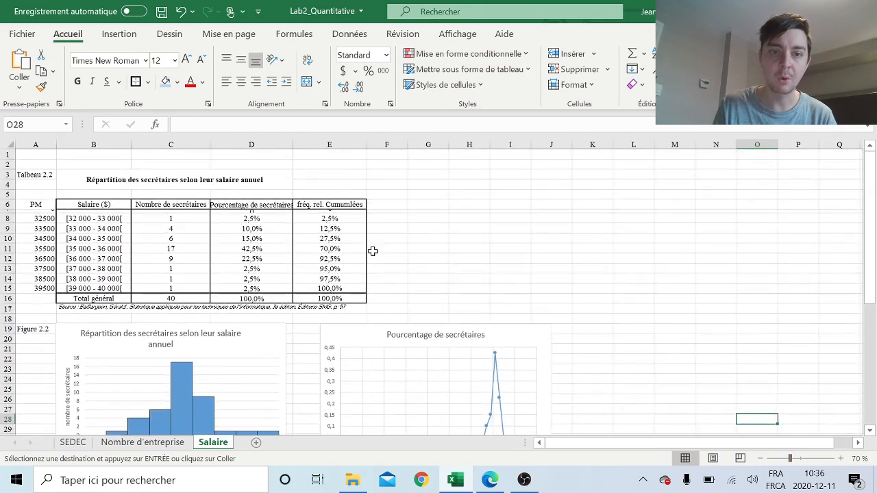
{"action": "scroll", "coordinate": [373, 252], "scroll_direction": "up", "scroll_amount": 1}
{"action": "scroll", "coordinate": [511, 411], "scroll_direction": "left", "scroll_amount": 2}
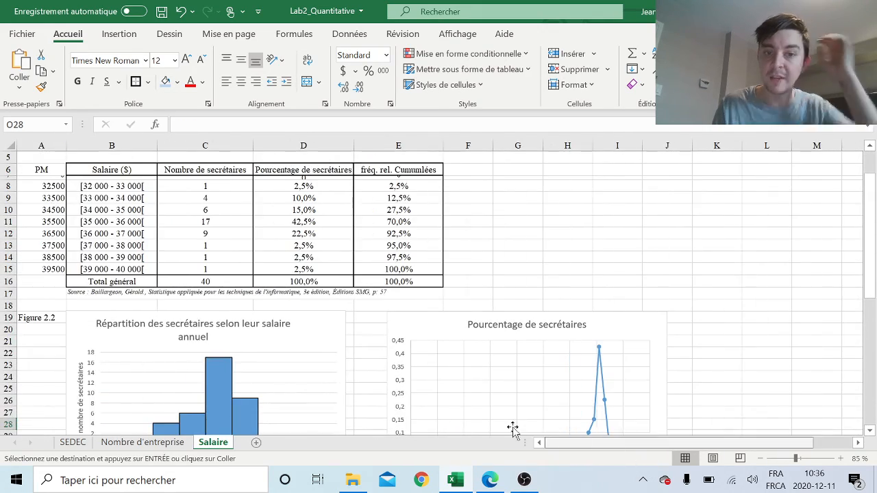
{"action": "scroll", "coordinate": [346, 282], "scroll_direction": "up", "scroll_amount": 1}
{"action": "scroll", "coordinate": [350, 273], "scroll_direction": "up", "scroll_amount": 1}
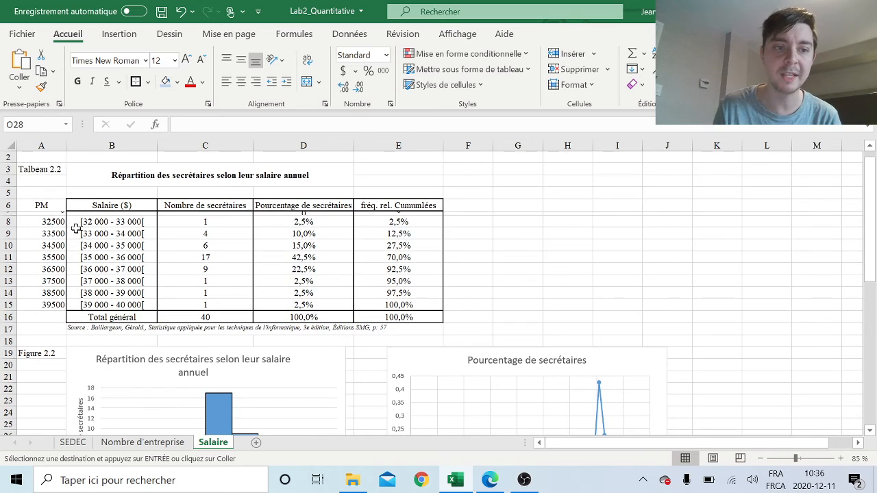
{"action": "left_click", "coordinate": [48, 220]}
{"action": "left_click_drag", "start_coordinate": [50, 220], "coordinate": [52, 305]}
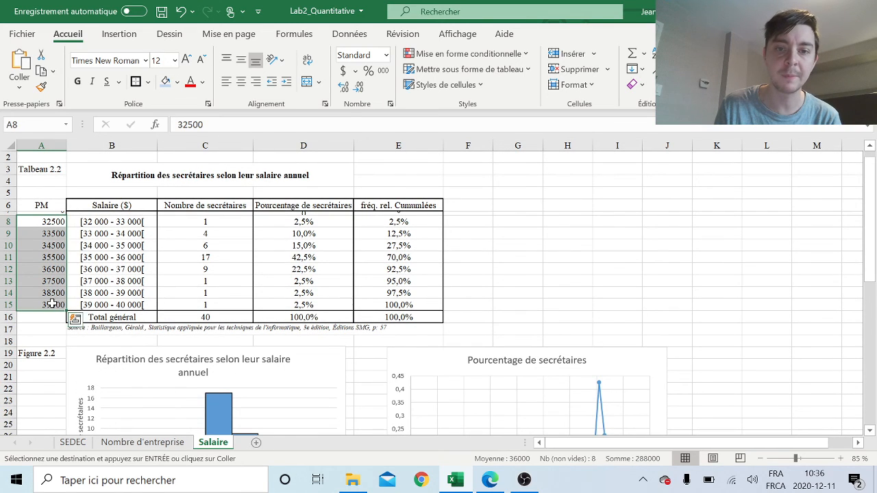
{"action": "left_click", "coordinate": [52, 221]}
{"action": "left_click", "coordinate": [232, 222]}
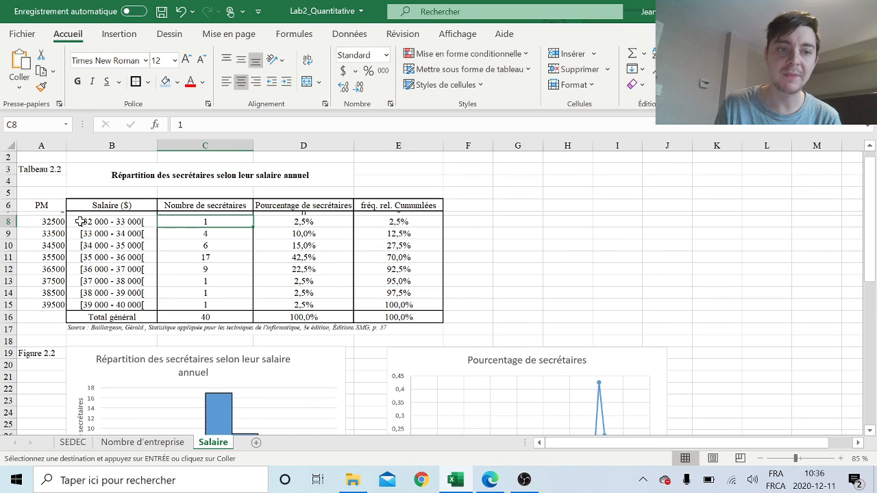
{"action": "left_click", "coordinate": [54, 223]}
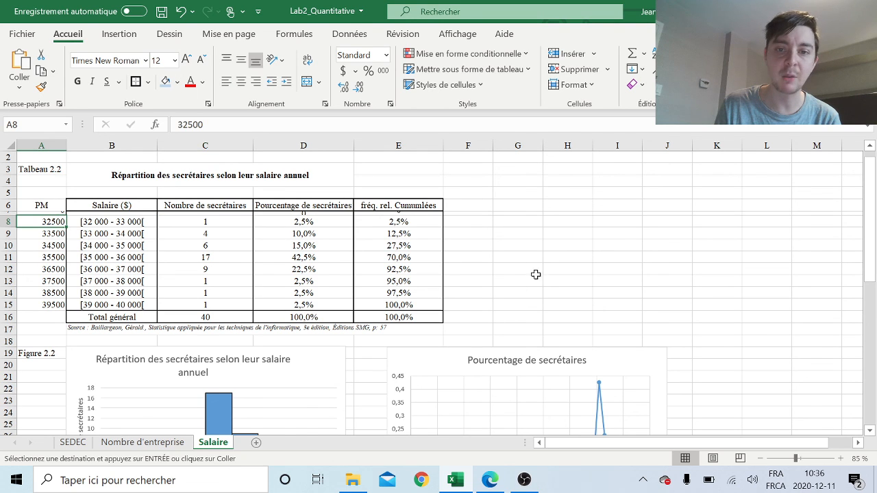
Multiply each class count by its midpoint with =C8*A8 in F8, and fill the formula down to F15.
{"action": "left_click", "coordinate": [475, 223]}
{"action": "type", "text": "="}
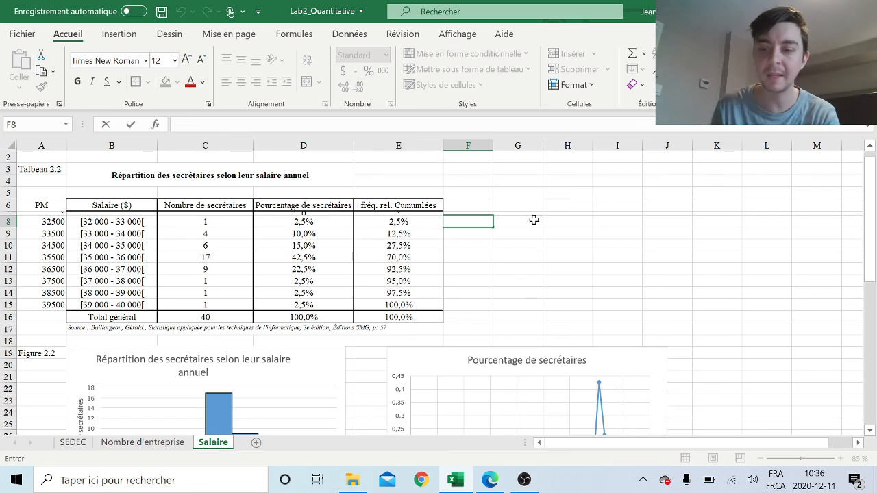
{"action": "left_click", "coordinate": [234, 221]}
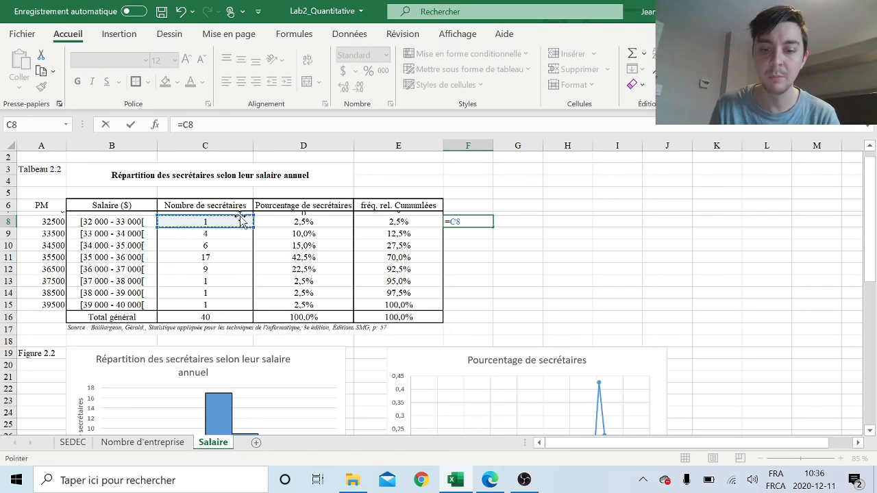
{"action": "type", "text": "*"}
{"action": "left_click", "coordinate": [52, 223]}
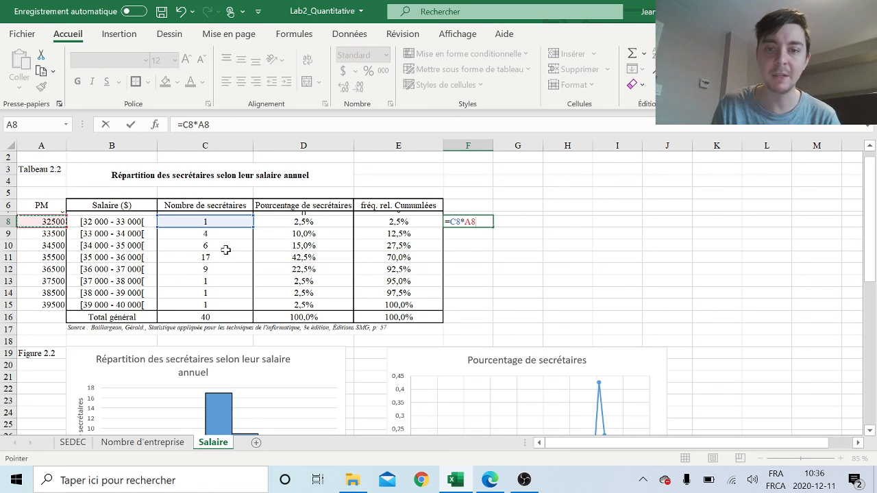
{"action": "key", "text": "Return"}
{"action": "left_click", "coordinate": [470, 222]}
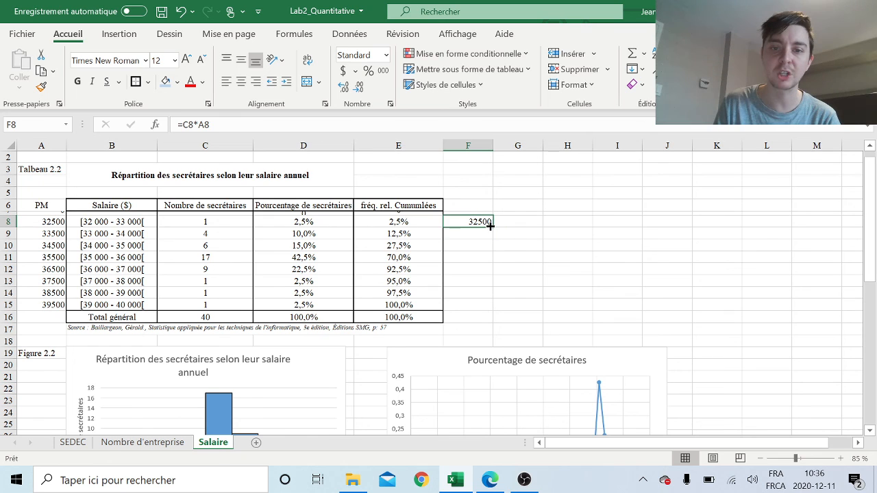
{"action": "left_click_drag", "start_coordinate": [491, 226], "coordinate": [511, 307]}
{"action": "left_click", "coordinate": [591, 293]}
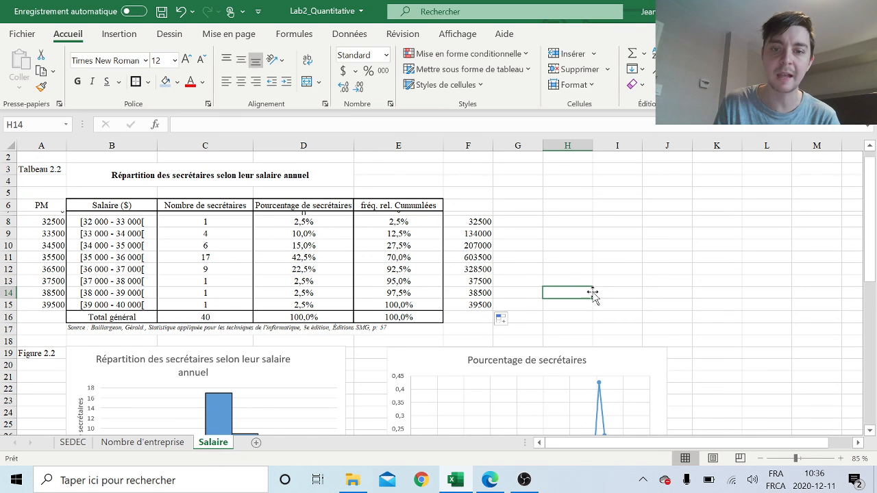
Enter the label "Approx moyenne" in cell H10, beside the salary distribution table.
{"action": "left_click", "coordinate": [567, 246]}
{"action": "type", "text": "App"}
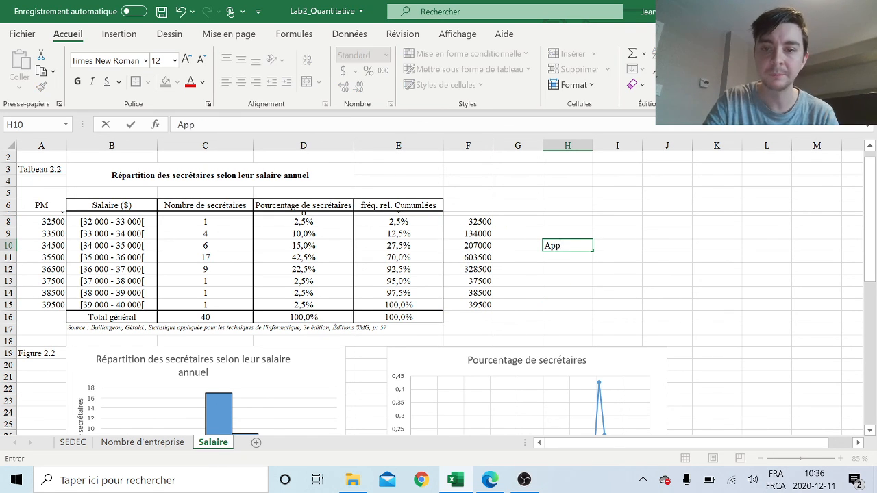
{"action": "type", "text": "rox "}
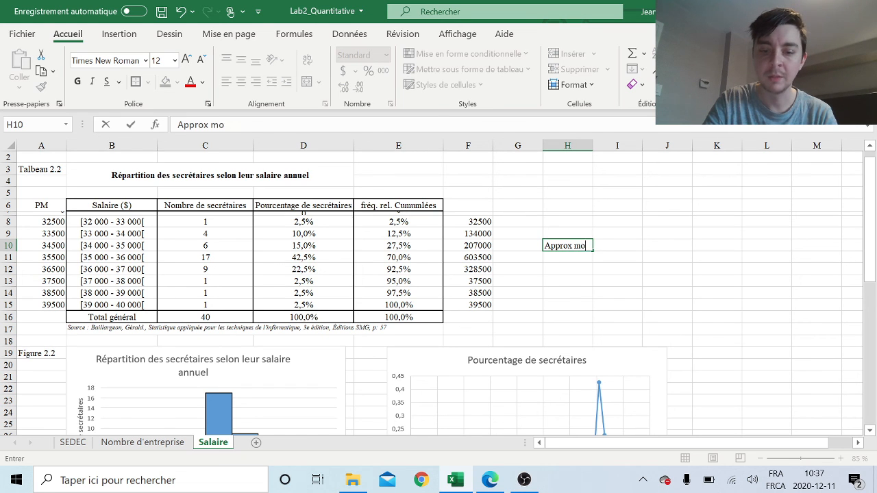
{"action": "type", "text": "moyenne"}
{"action": "key", "text": "Return"}
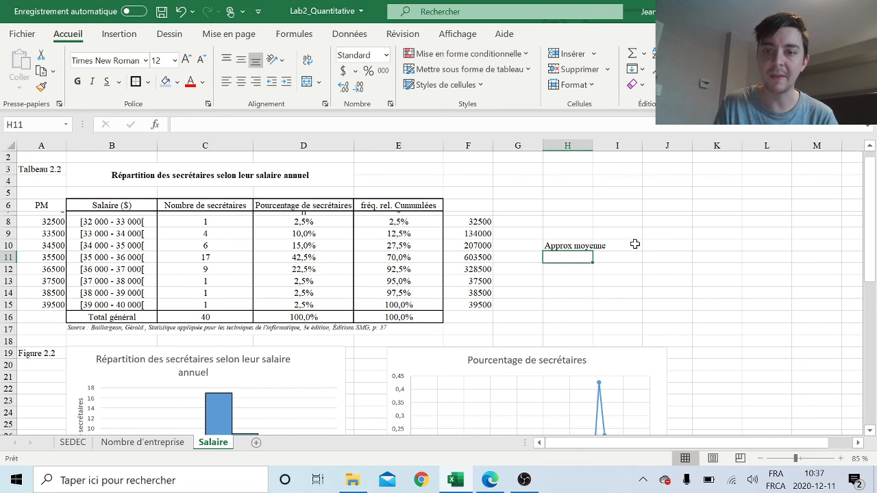
Compute the approximate mean salary in I10 with =SOMME(F8:F15)/40.
{"action": "left_click", "coordinate": [631, 245]}
{"action": "type", "text": "="}
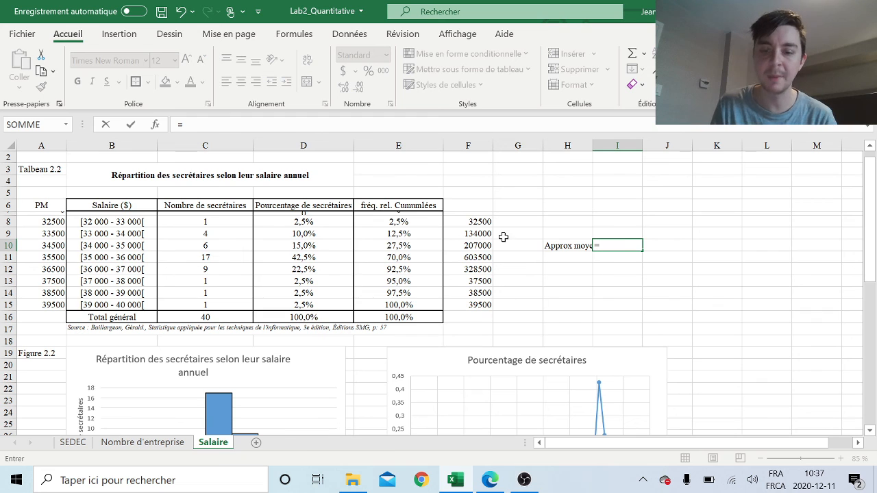
{"action": "type", "text": "somme"}
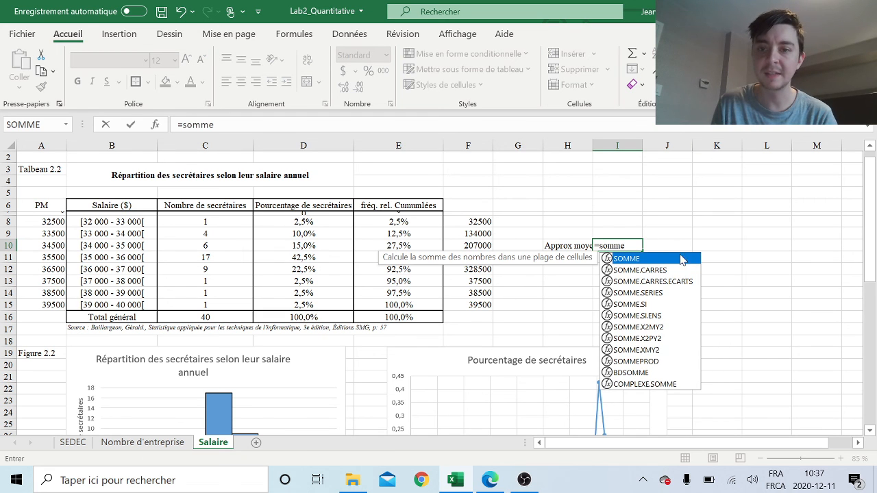
{"action": "double_click", "coordinate": [681, 259]}
{"action": "left_click_drag", "start_coordinate": [483, 305], "coordinate": [483, 221]}
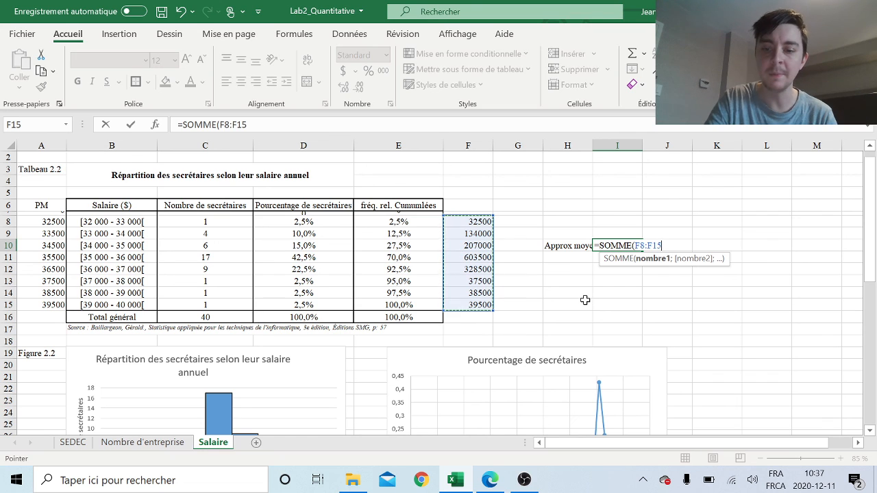
{"action": "type", "text": ")/40"}
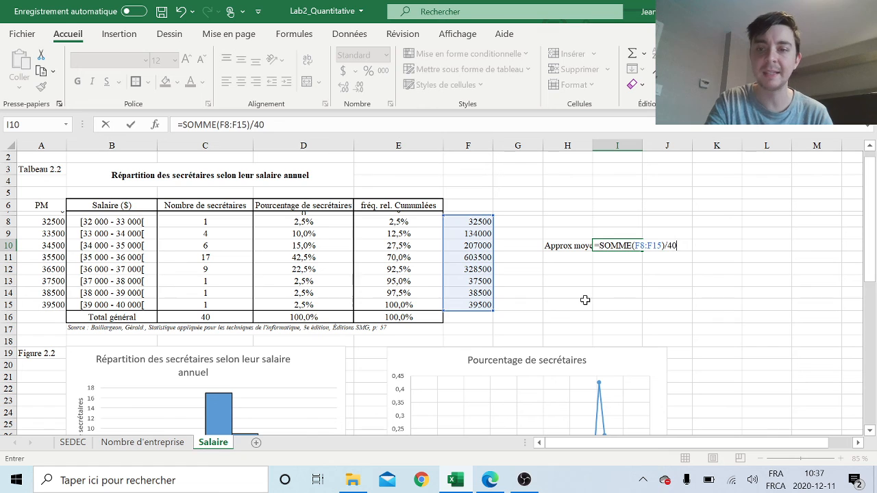
{"action": "key", "text": "Return"}
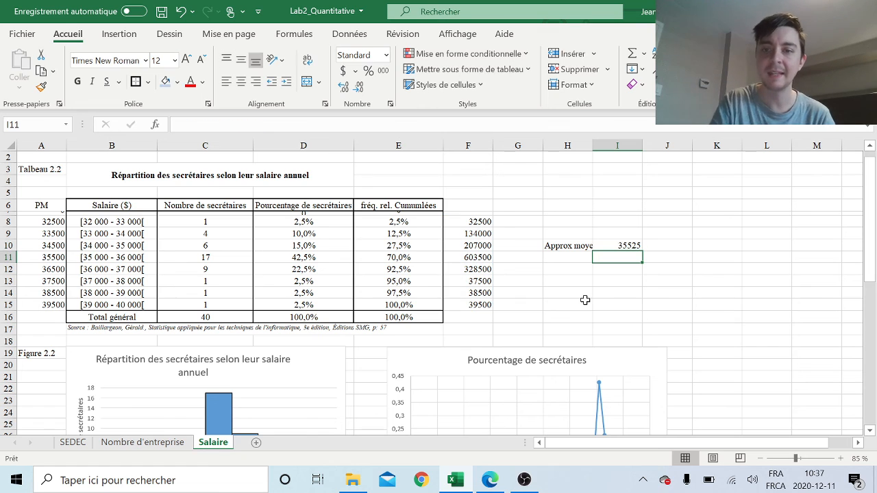
Compare the approximate mean in I10 with the raw-data Moyenne in G35 below the Pourcentage de secrétaires chart.
{"action": "left_click", "coordinate": [641, 245]}
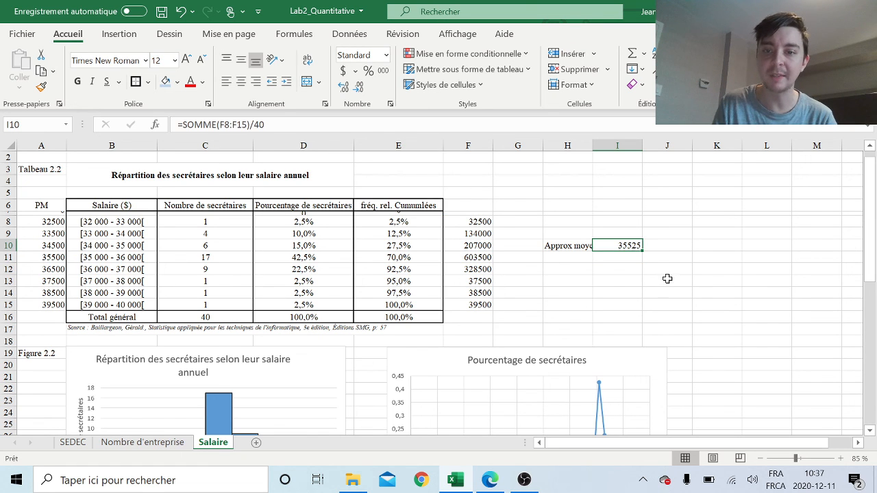
{"action": "scroll", "coordinate": [603, 274], "scroll_direction": "down", "scroll_amount": 5}
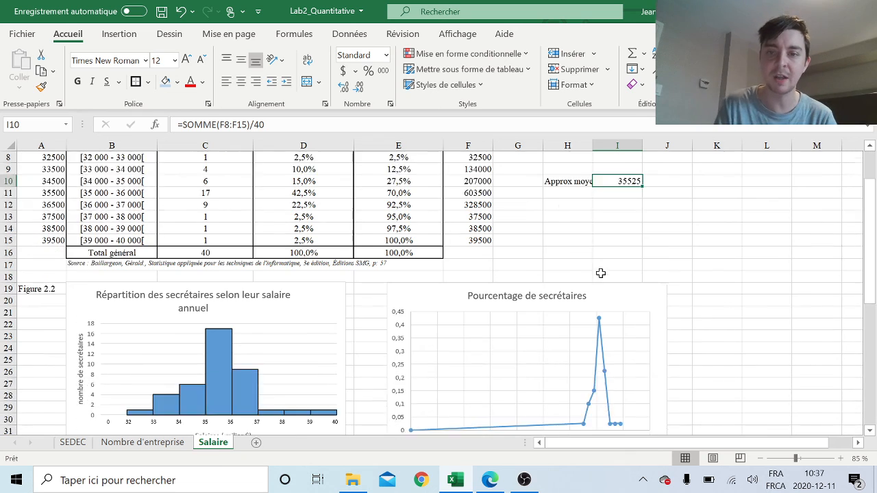
{"action": "left_click", "coordinate": [528, 372]}
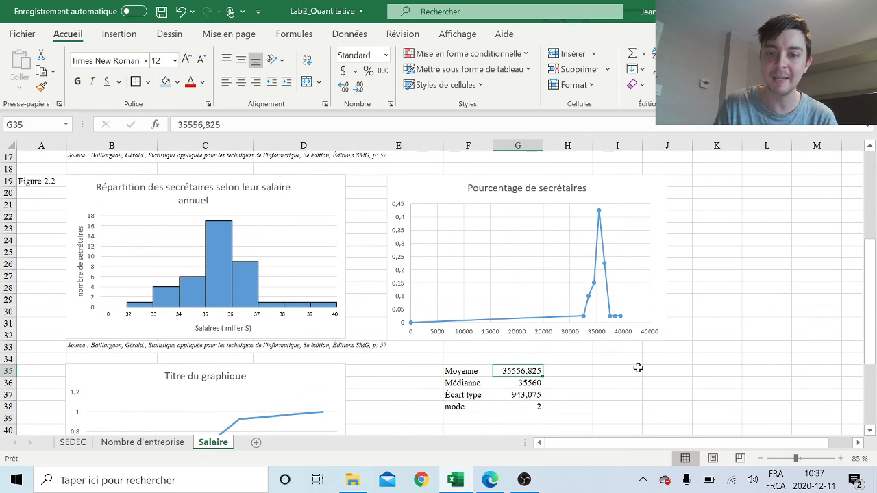
{"action": "scroll", "coordinate": [638, 368], "scroll_direction": "up", "scroll_amount": 4}
{"action": "left_click", "coordinate": [634, 212]}
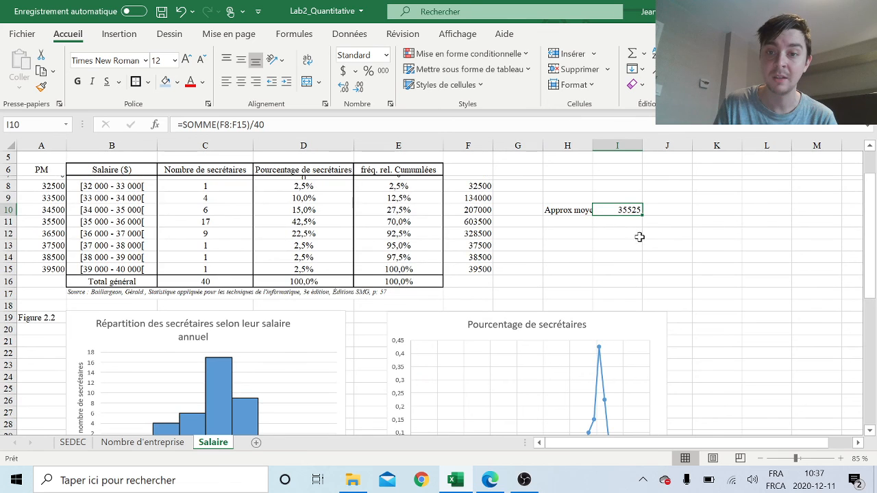
{"action": "scroll", "coordinate": [614, 298], "scroll_direction": "down", "scroll_amount": 4}
{"action": "left_click", "coordinate": [522, 376]}
{"action": "scroll", "coordinate": [566, 301], "scroll_direction": "up", "scroll_amount": 4}
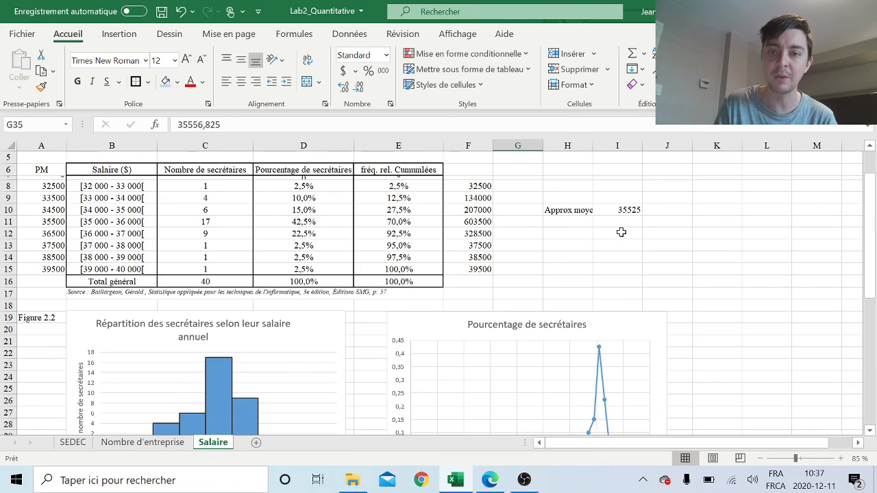
{"action": "left_click", "coordinate": [624, 211]}
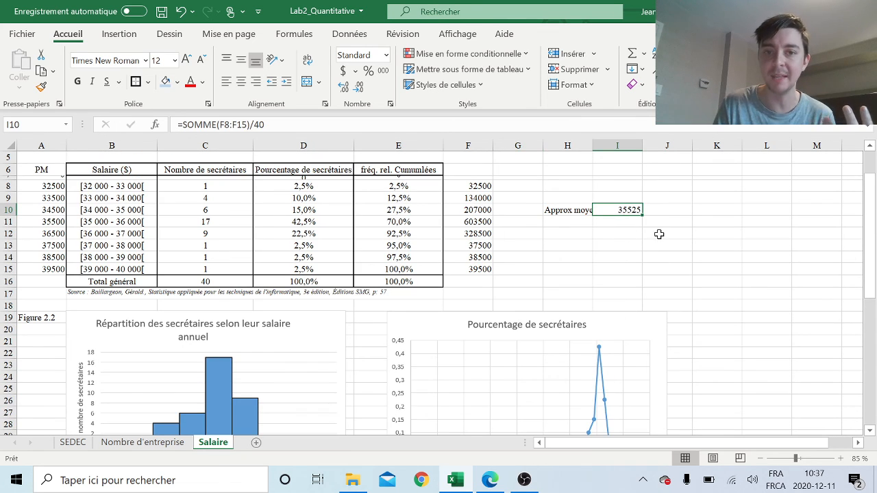
{"action": "scroll", "coordinate": [650, 228], "scroll_direction": "down", "scroll_amount": 5}
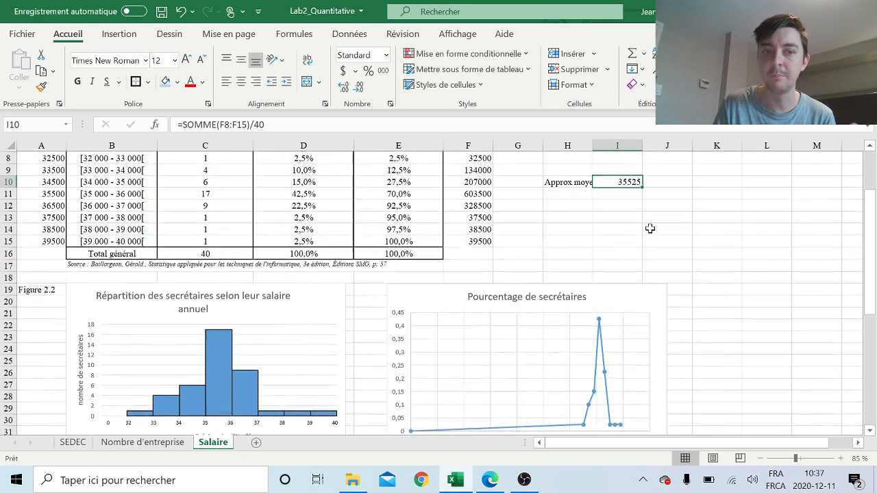
{"action": "left_click", "coordinate": [523, 334]}
{"action": "scroll", "coordinate": [579, 332], "scroll_direction": "up", "scroll_amount": 6}
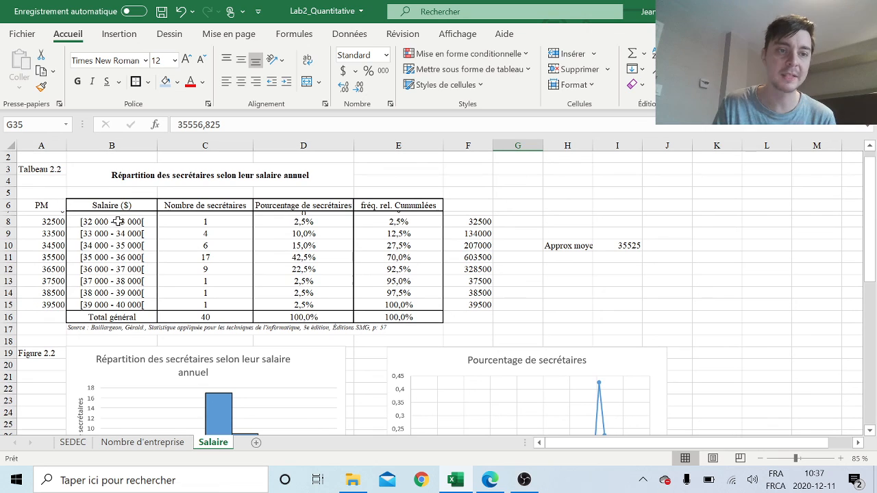
Examine the salary classes in B8:B15 one by one to see how the grouping affects the approximate mean.
{"action": "left_click", "coordinate": [120, 220]}
{"action": "left_click", "coordinate": [120, 234]}
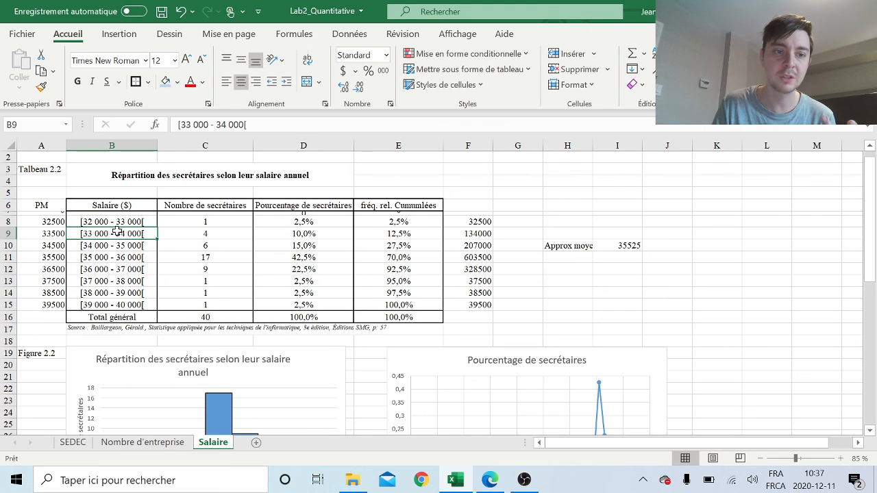
{"action": "left_click", "coordinate": [117, 247]}
{"action": "left_click", "coordinate": [125, 257]}
{"action": "left_click", "coordinate": [124, 269]}
{"action": "left_click", "coordinate": [124, 281]}
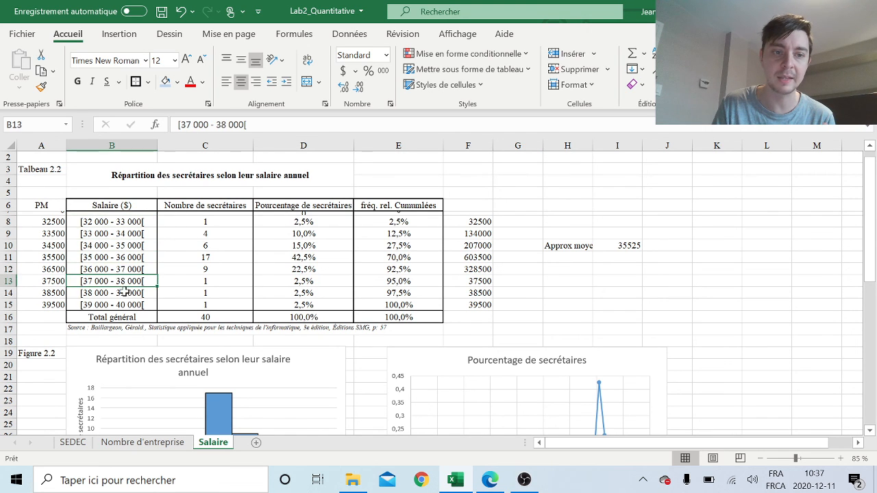
{"action": "left_click", "coordinate": [124, 293]}
{"action": "left_click", "coordinate": [122, 304]}
{"action": "left_click", "coordinate": [135, 222]}
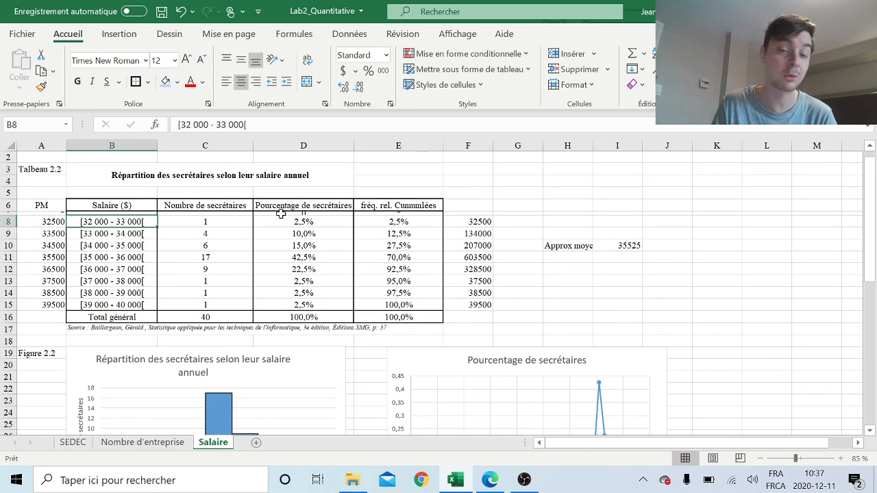
{"action": "scroll", "coordinate": [472, 191], "scroll_direction": "down", "scroll_amount": 6}
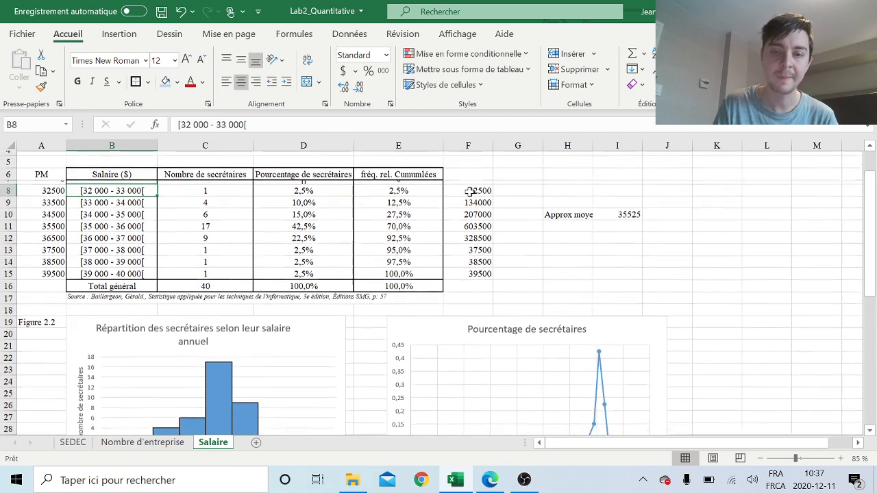
{"action": "scroll", "coordinate": [490, 192], "scroll_direction": "up", "scroll_amount": 6}
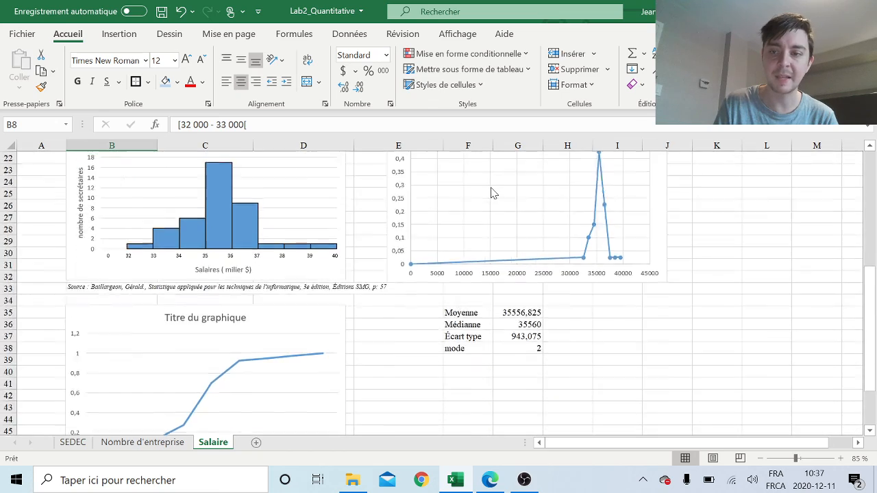
{"action": "scroll", "coordinate": [494, 189], "scroll_direction": "down", "scroll_amount": 1, "text": "ctrl"}
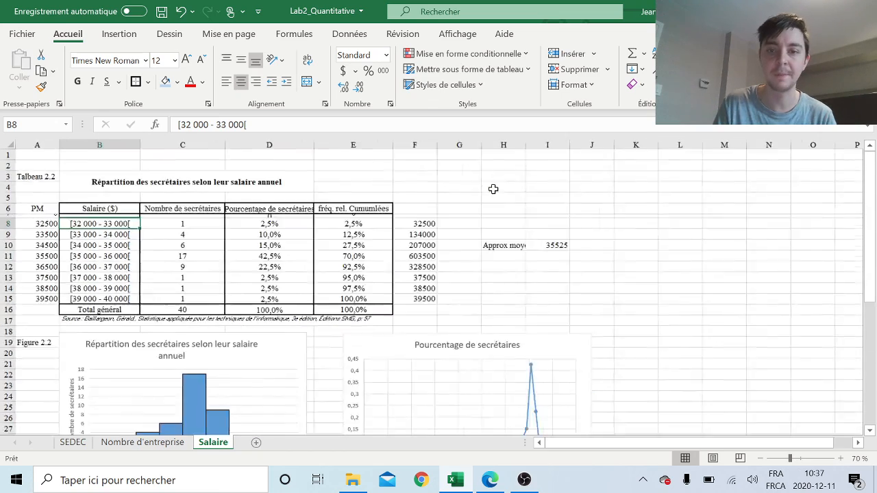
{"action": "scroll", "coordinate": [493, 189], "scroll_direction": "down", "scroll_amount": 3}
{"action": "scroll", "coordinate": [493, 189], "scroll_direction": "up", "scroll_amount": 3}
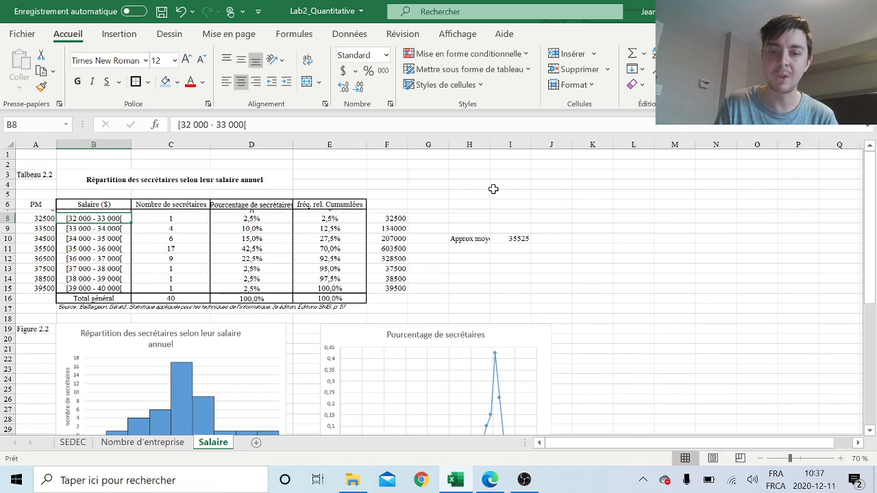
{"action": "mouse_move", "coordinate": [493, 482]}
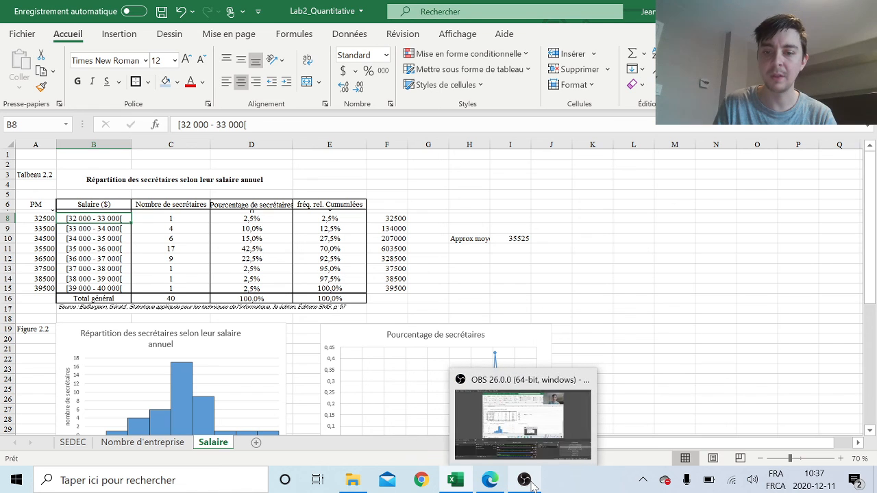
{"action": "left_click", "coordinate": [525, 480]}
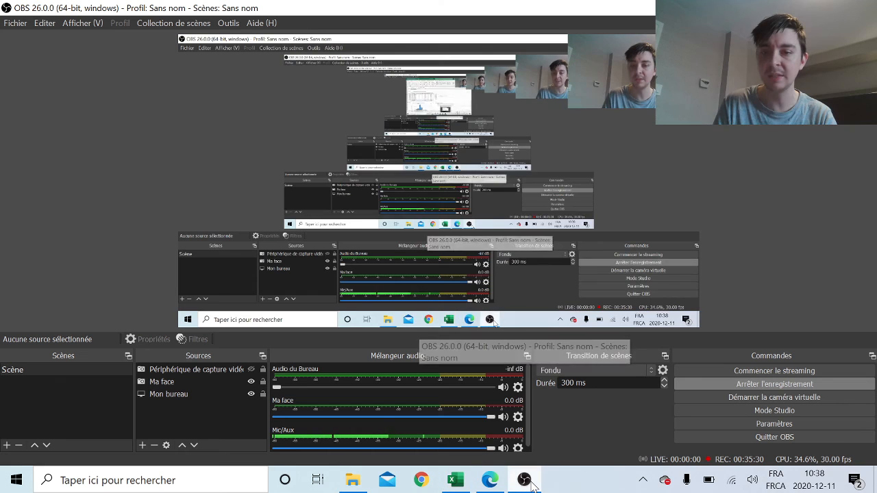